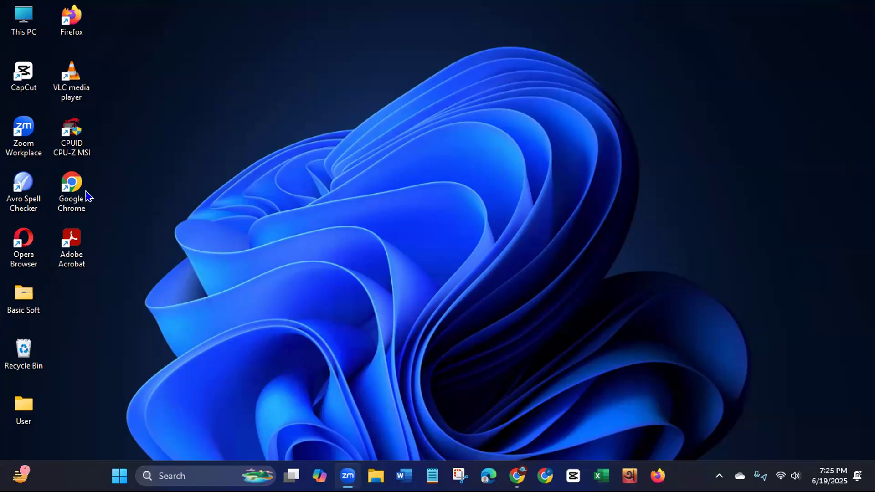
- Launch Google Chrome and open the Canva home page
double_click(74, 197)
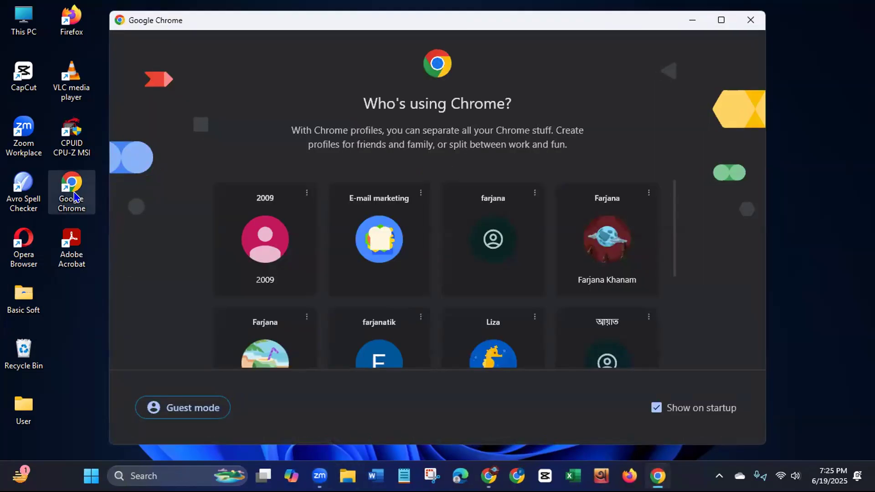
click(751, 20)
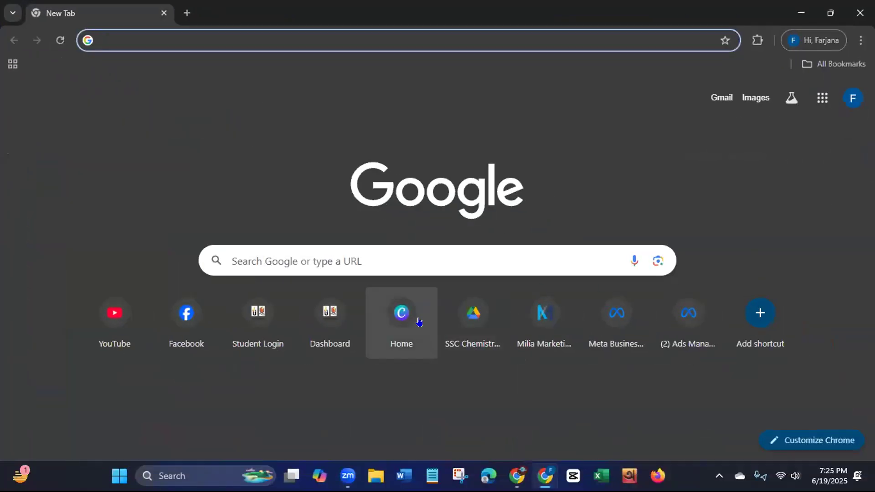
click(409, 322)
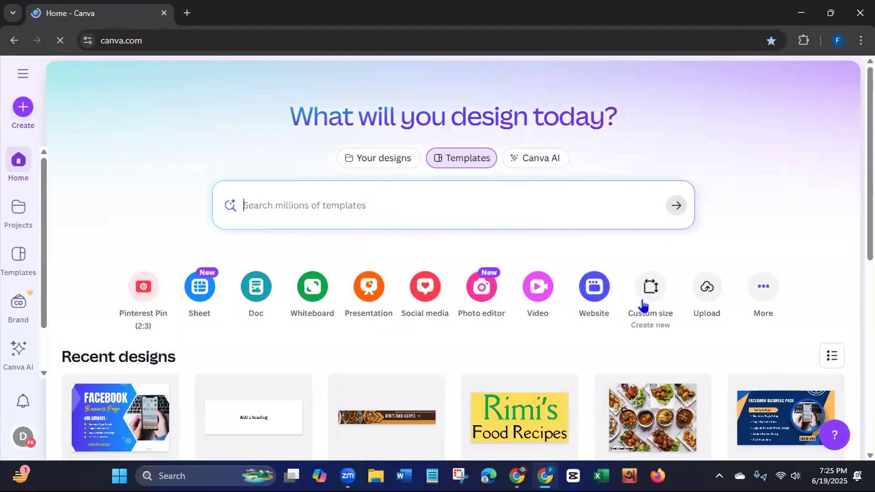
- Create a new custom-size design measuring 1280 × 769 px
click(643, 301)
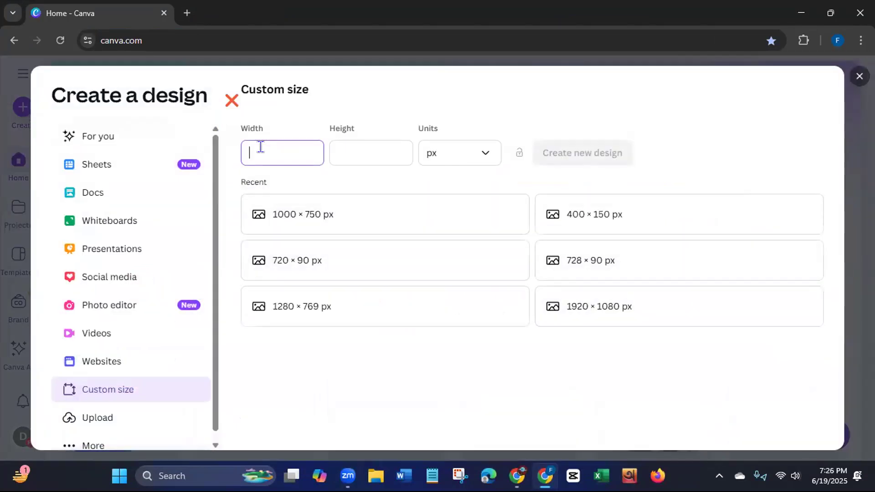
text(1280)
click(348, 146)
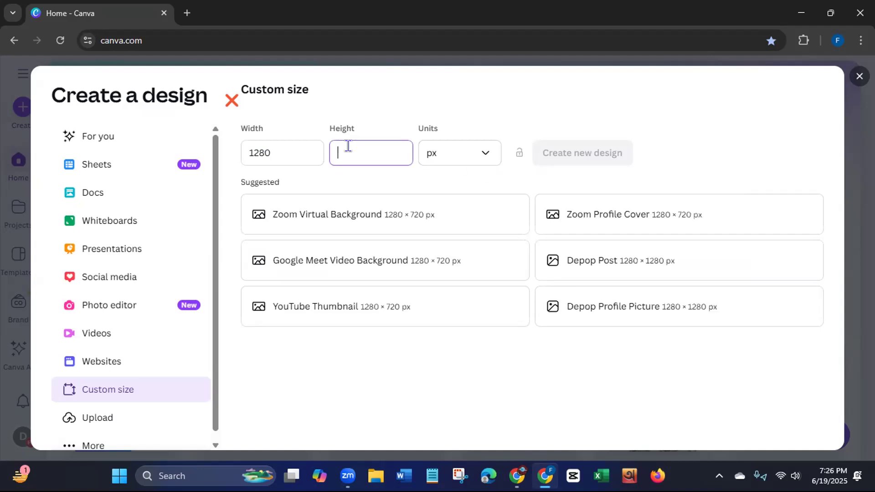
text(7)
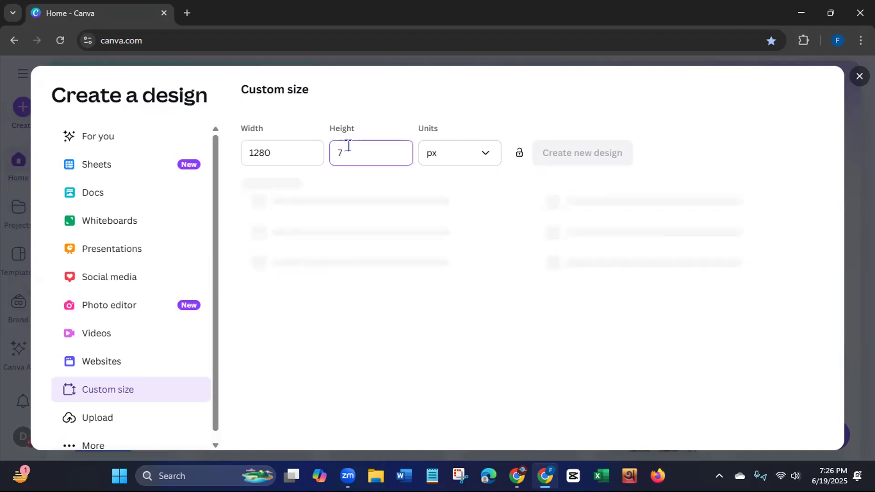
text(69)
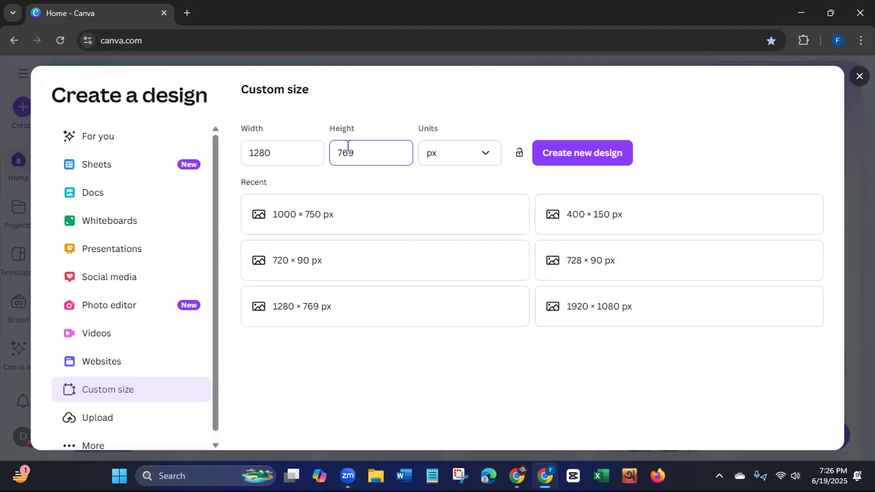
click(584, 154)
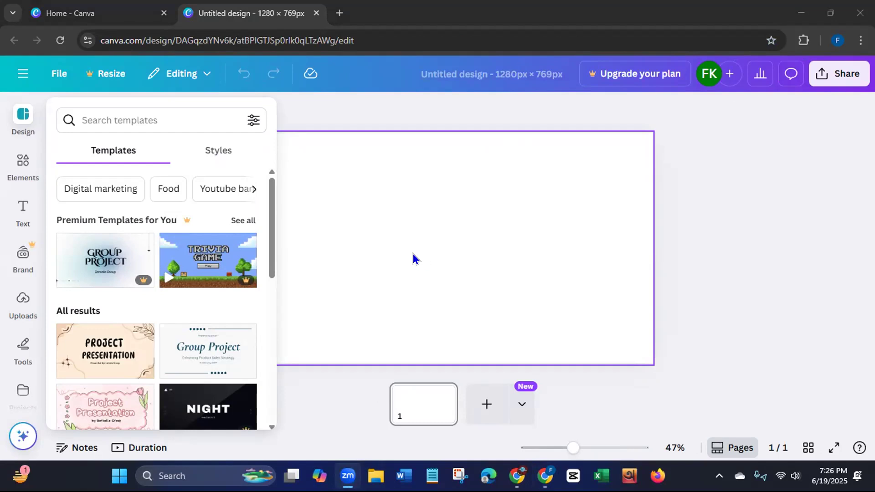
- Search the templates for "digital marketing" and apply the white and purple "Social Media Strategyst" template to the page
click(150, 114)
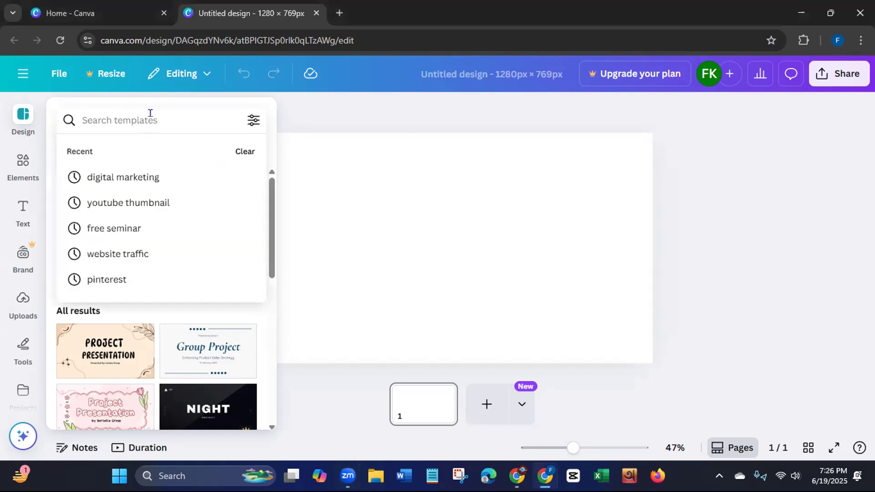
click(124, 178)
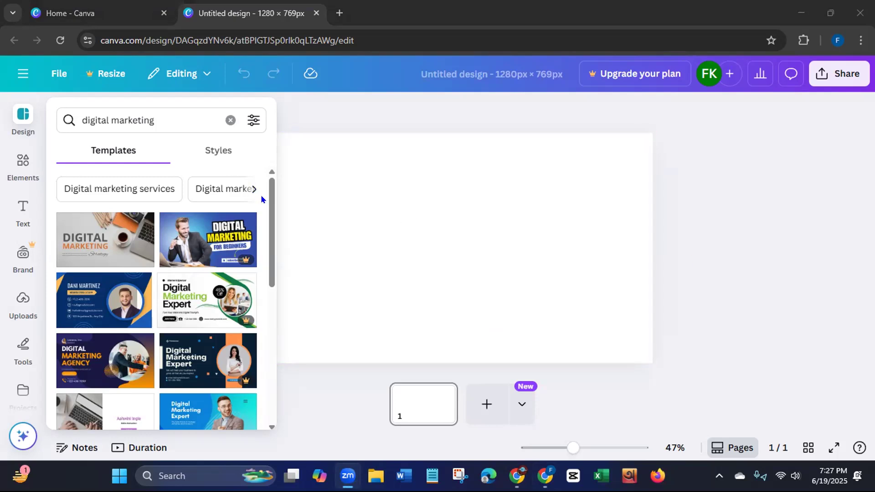
scroll(272, 233, down, 1)
scroll(271, 233, down, 5)
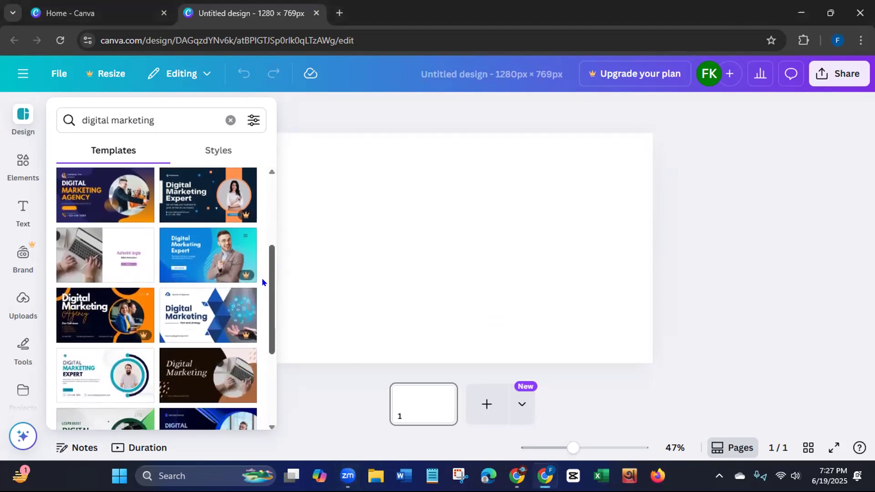
scroll(260, 289, down, 3)
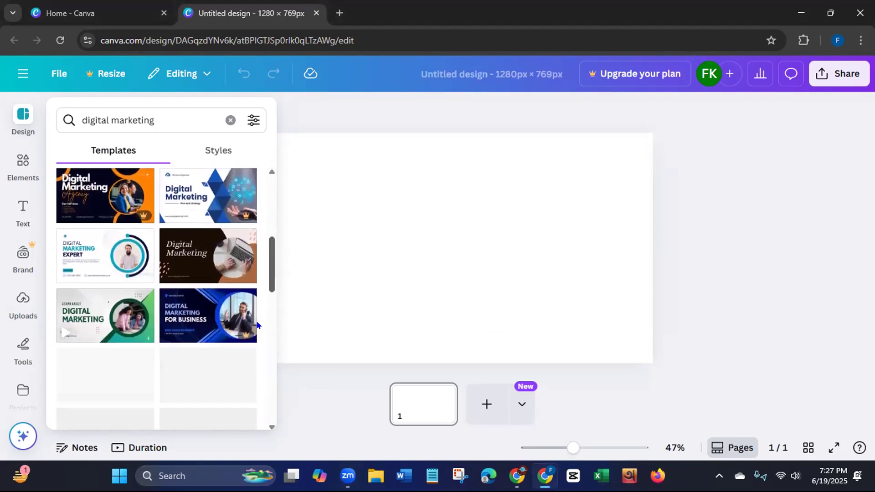
drag(271, 290, 269, 304)
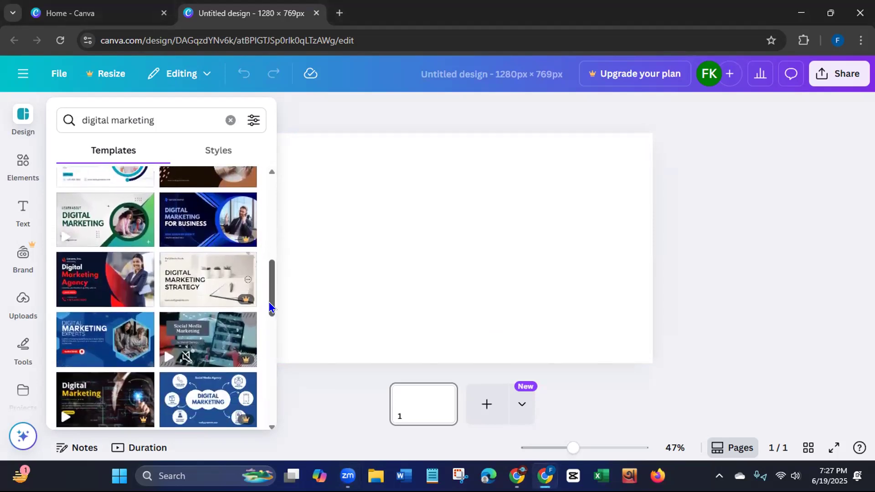
scroll(267, 320, down, 5)
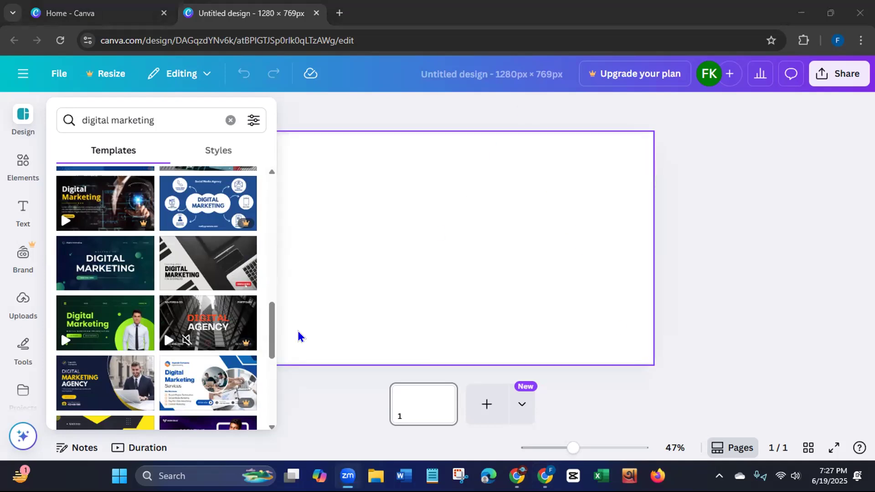
drag(272, 335, 270, 367)
scroll(266, 389, down, 3)
scroll(267, 392, down, 2)
scroll(267, 401, down, 3)
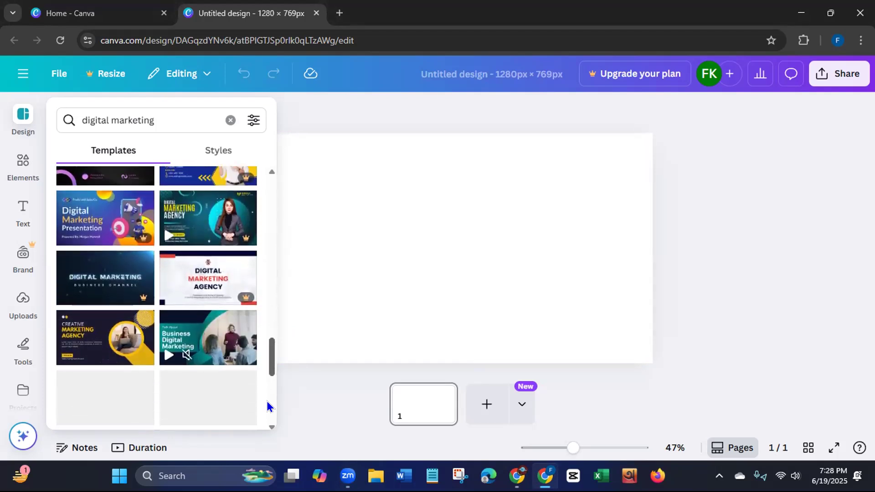
scroll(267, 406, down, 4)
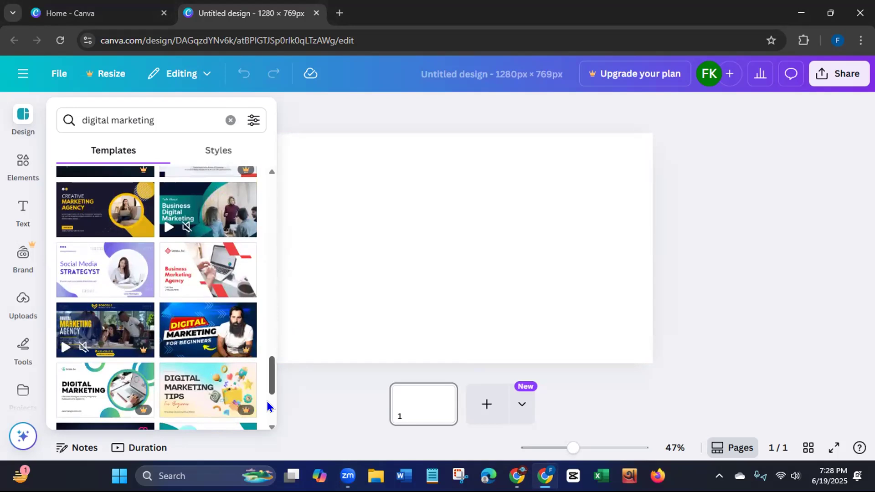
click(124, 280)
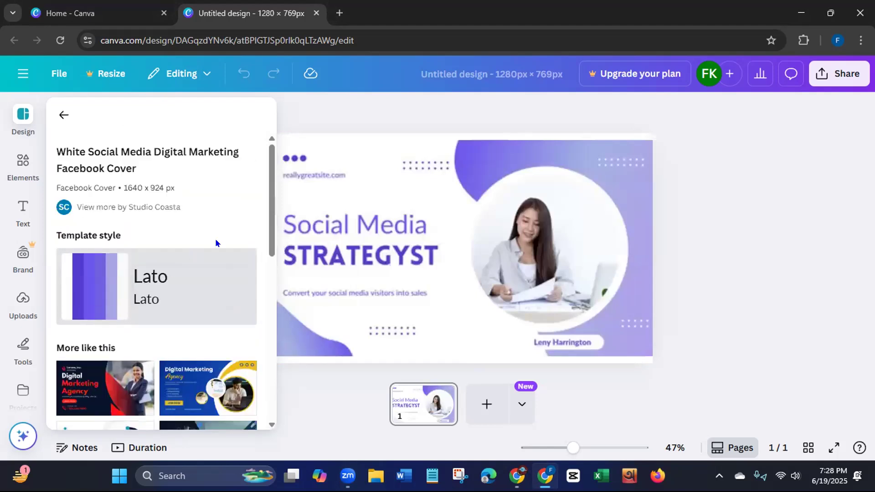
- Look through the templates similar to the applied one and return to the main template list
drag(271, 211, 258, 271)
scroll(247, 308, down, 3)
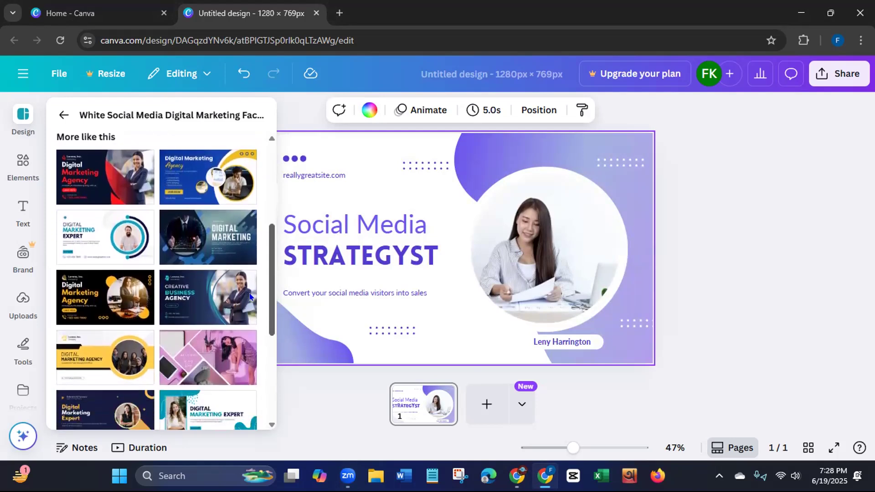
scroll(247, 308, down, 3)
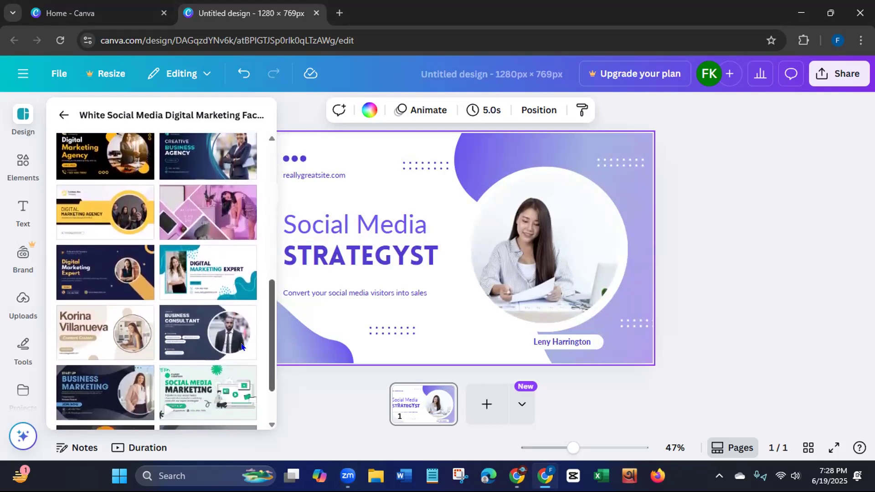
scroll(240, 359, down, 1)
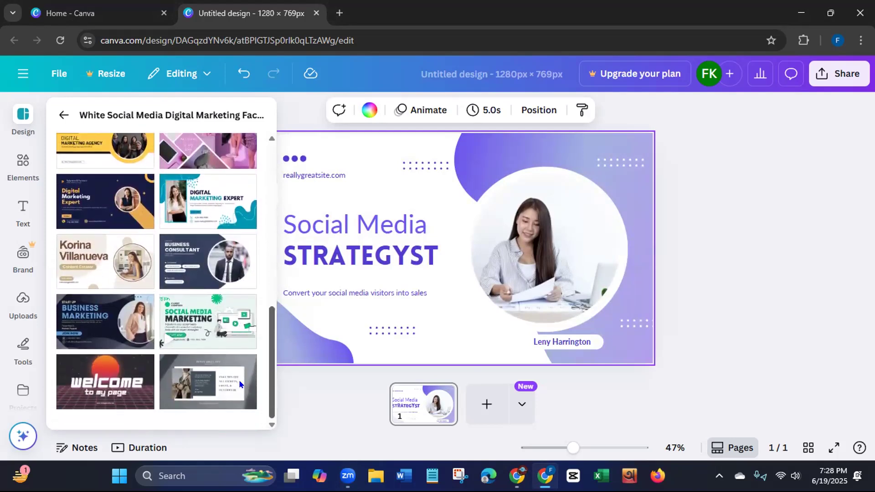
drag(271, 357, 287, 221)
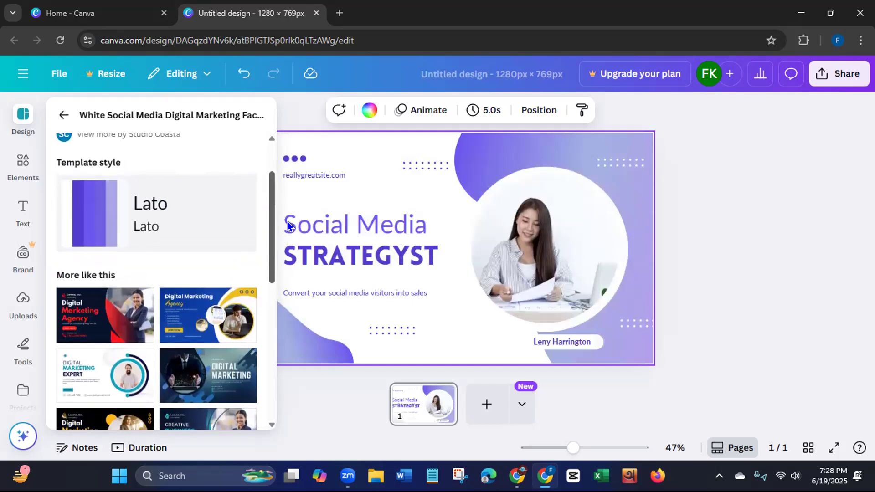
click(62, 116)
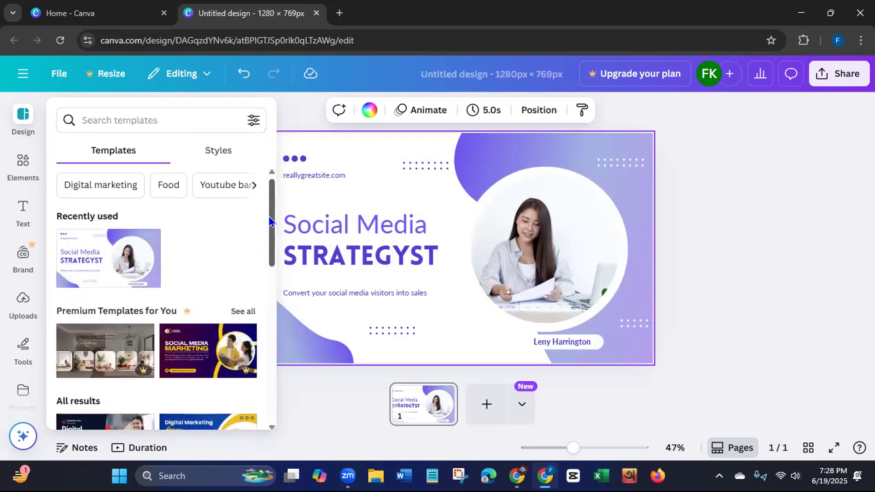
- Browse the general template results from start to end and back, and close the template browser
scroll(261, 238, down, 5)
scroll(253, 282, down, 4)
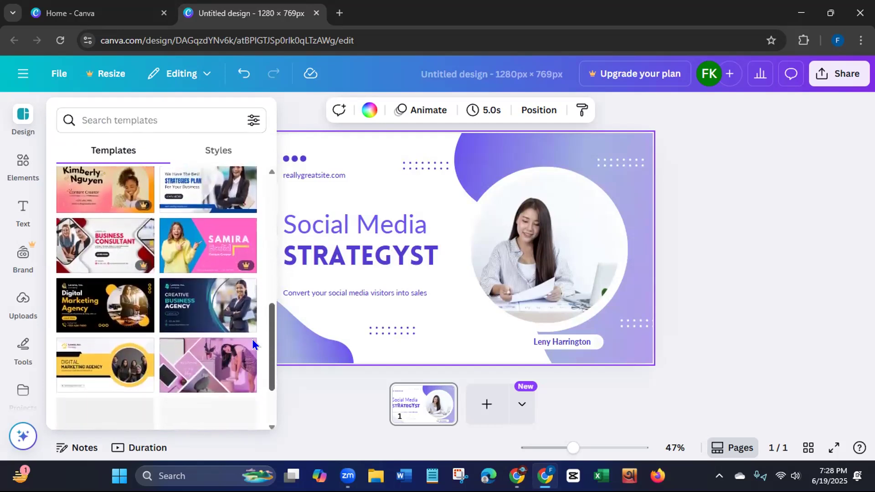
scroll(253, 347, down, 2)
drag(270, 314, 269, 404)
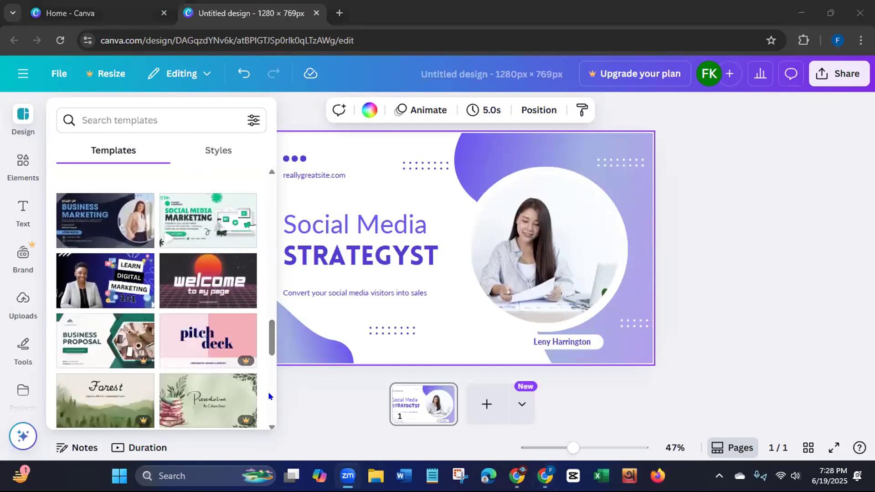
click(269, 396)
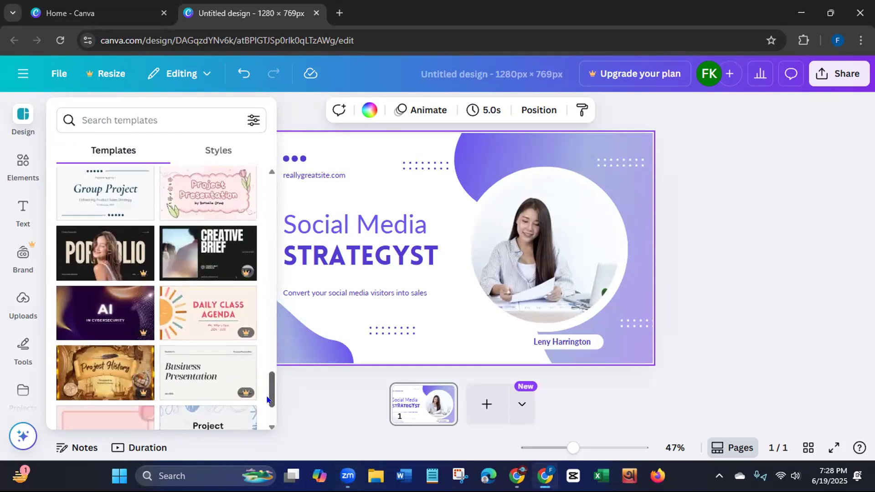
drag(268, 399, 283, 254)
drag(287, 248, 288, 230)
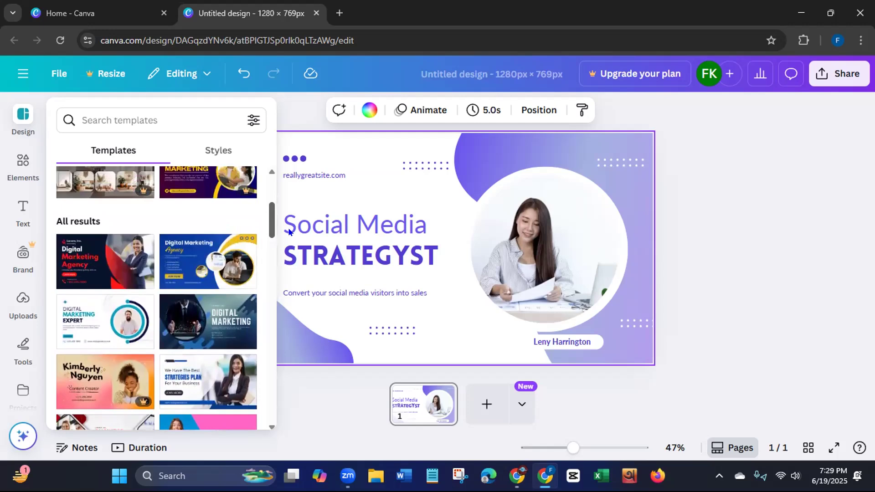
drag(289, 232, 293, 201)
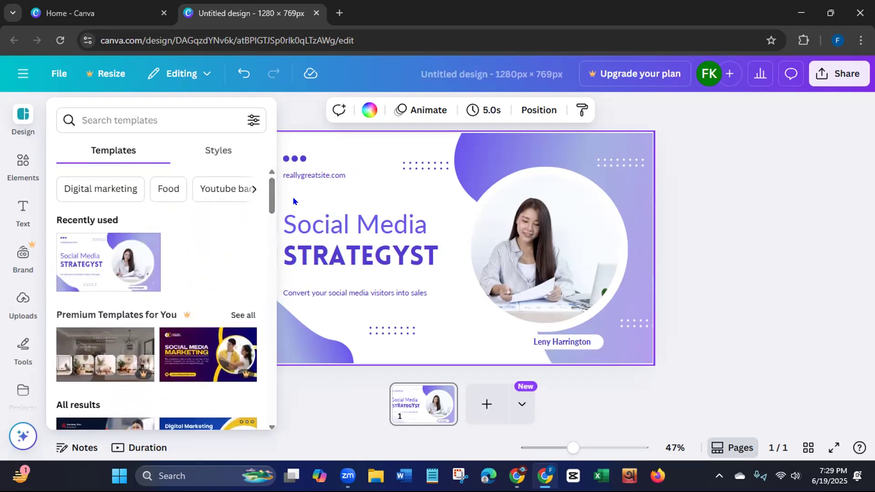
click(764, 315)
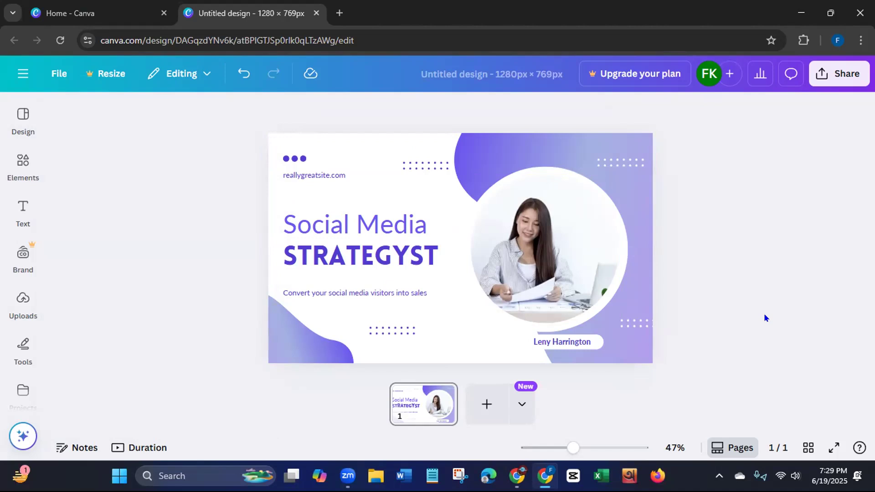
- Replace the "STRATEGYST" heading text with "FACEBOOK BUSINESS PAGE"
click(432, 246)
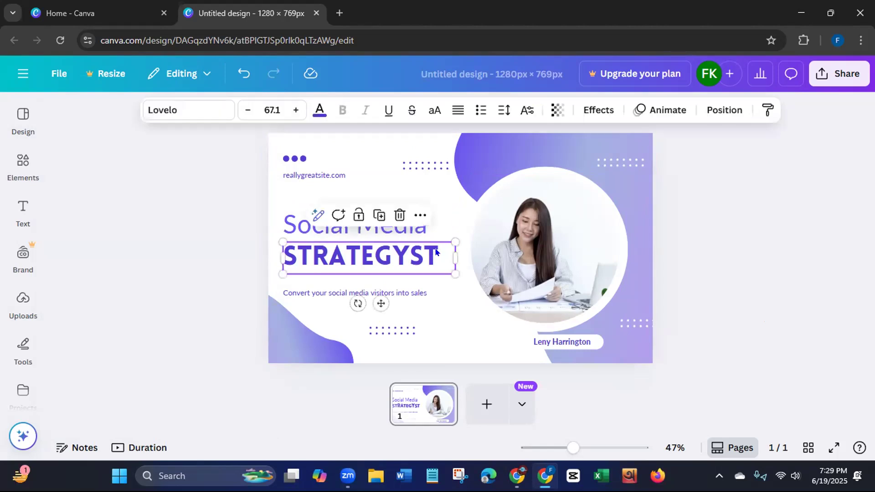
click(432, 246)
key(BackSpace)
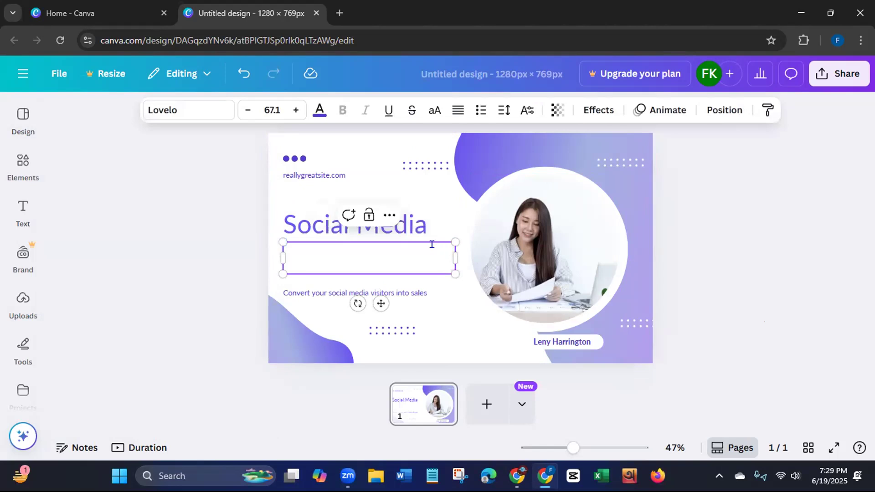
text(F)
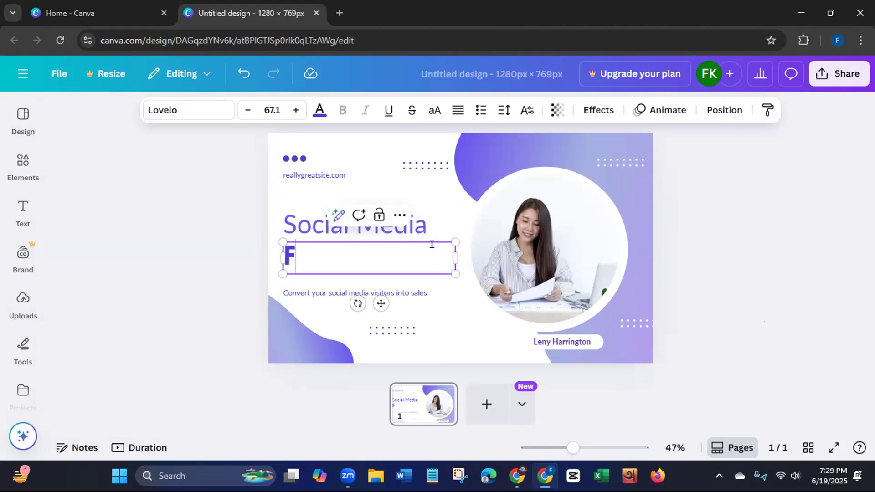
text(ACEBOOK)
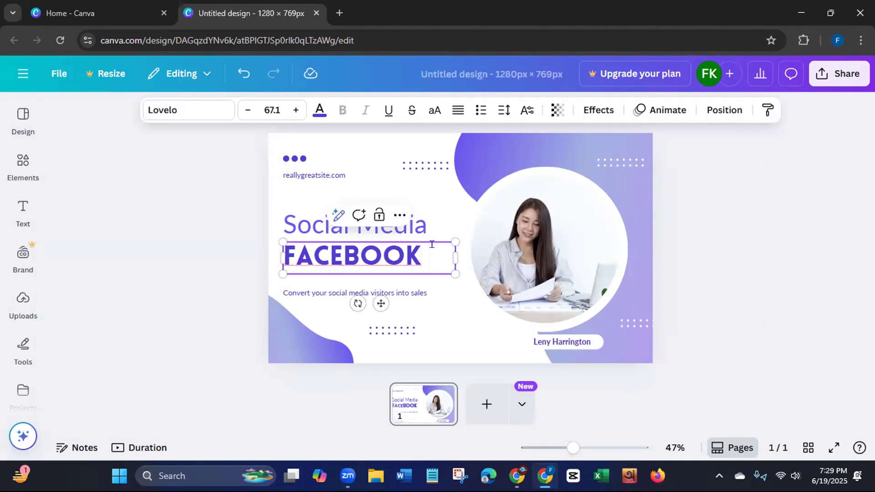
text( BU)
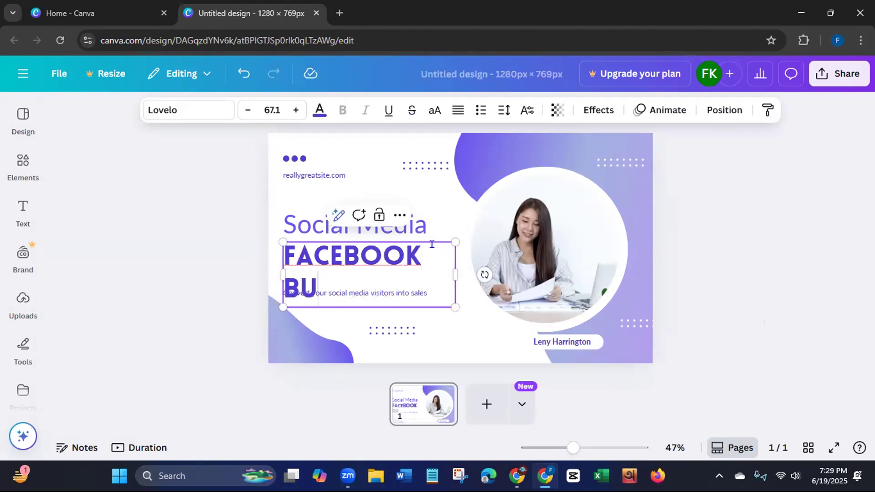
text(SINESS)
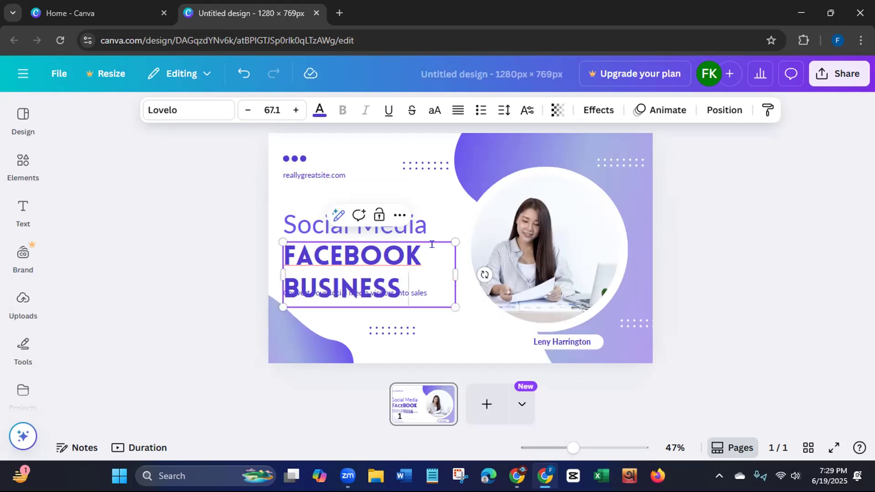
text( PAGE)
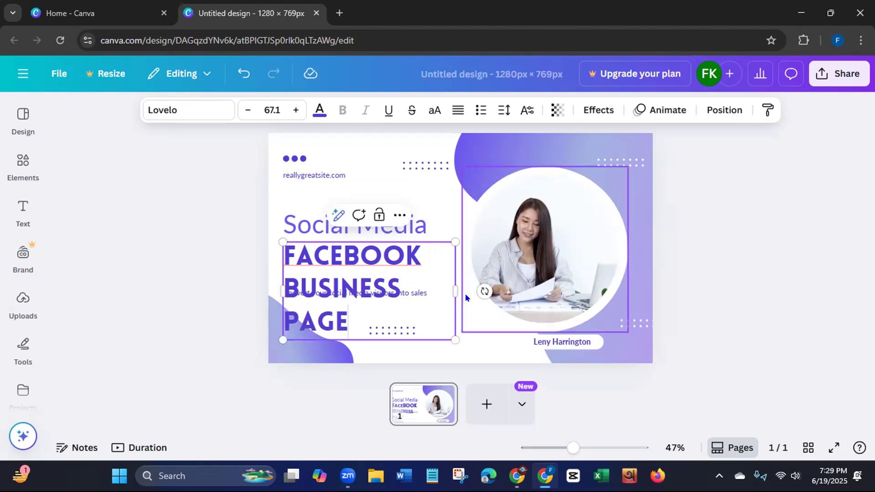
- Shrink the "FACEBOOK BUSINESS PAGE" heading to about size 43.7 so it fits two lines, and remove the "Social Media" text above it
mouse_move(456, 293)
mouse_down()
mouse_move(562, 293)
mouse_move(448, 285)
mouse_up()
click(405, 220)
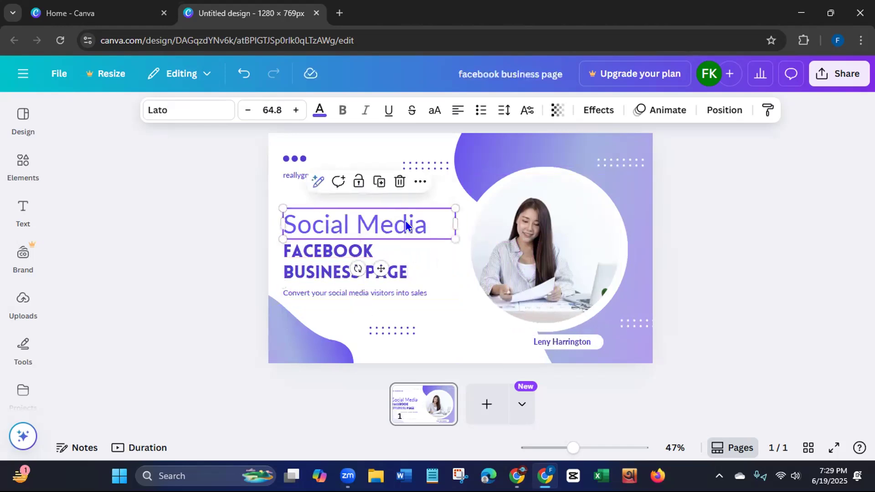
double_click(431, 223)
key(BackSpace)
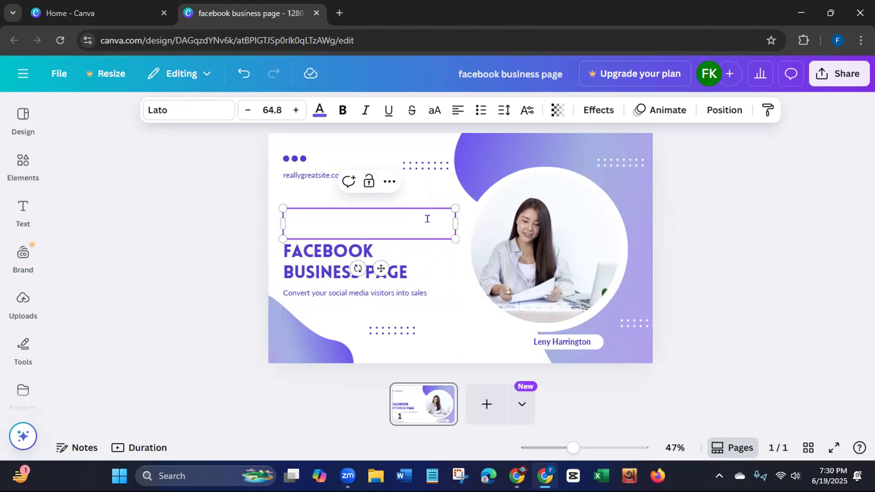
click(228, 245)
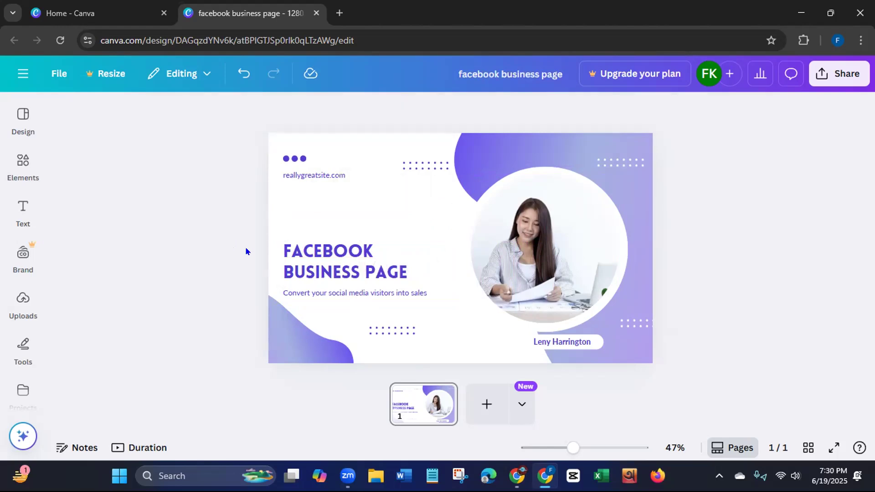
- Move the heading up into the empty space and delete the "reallygreatsite.com" line below the three dots
click(325, 260)
drag(324, 260, 334, 220)
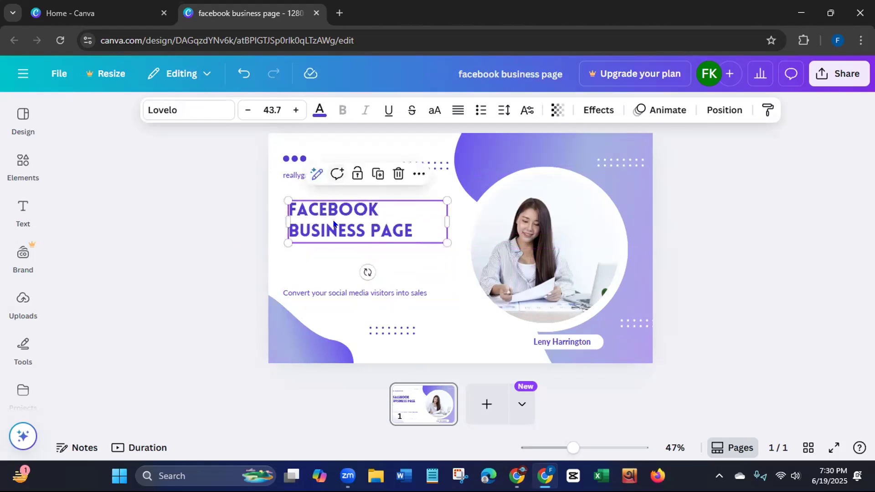
click(290, 177)
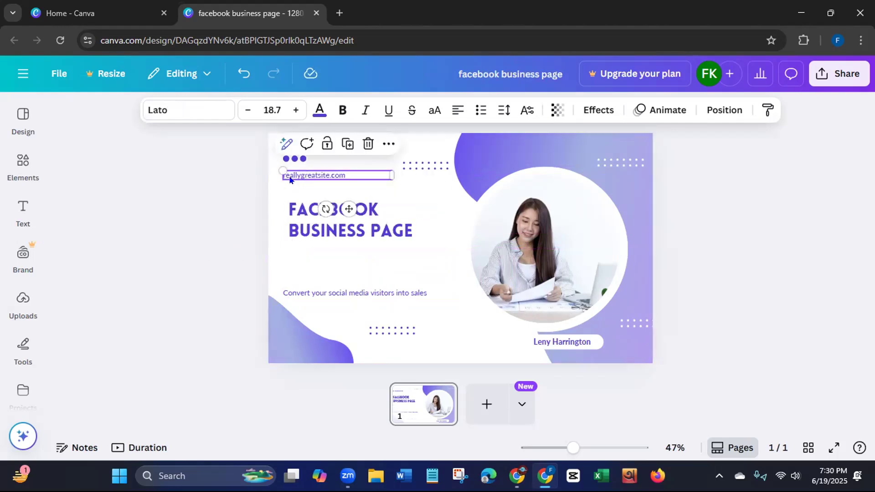
key(Delete)
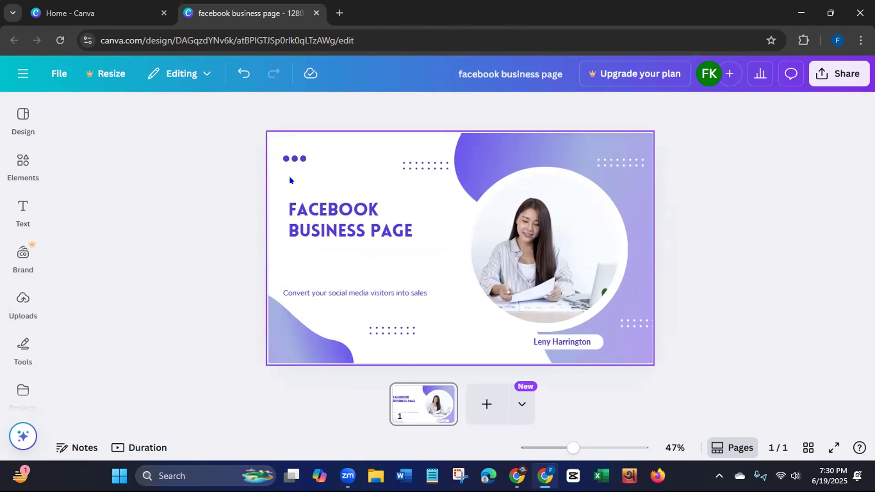
- Enlarge the "FACEBOOK BUSINESS PAGE" heading to about size 59.2 and fit its text box beside the circular photo
click(385, 233)
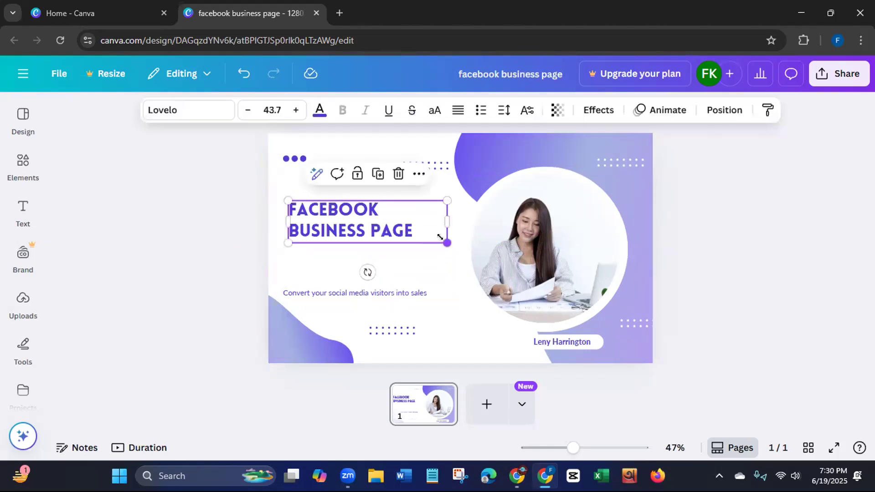
drag(446, 243, 486, 307)
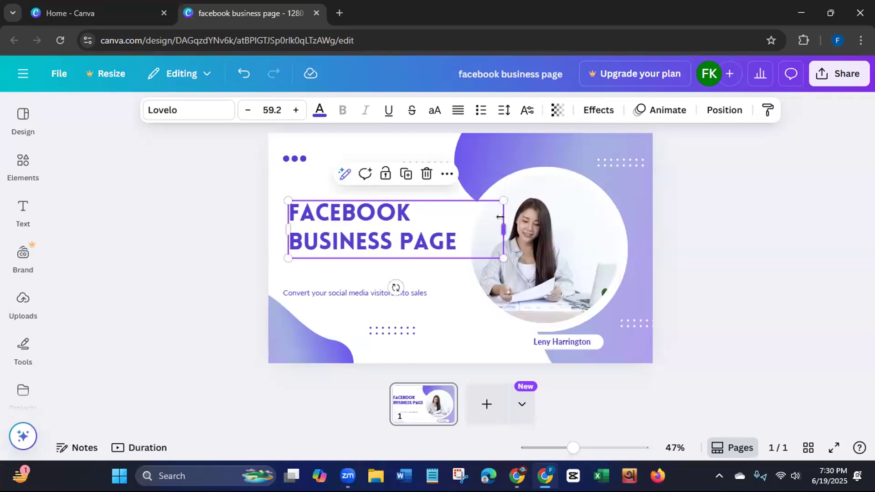
drag(503, 231, 459, 232)
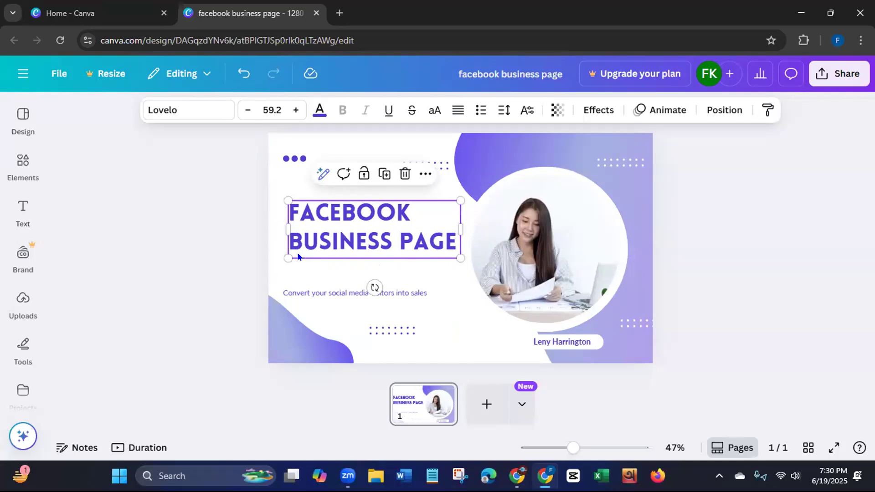
drag(312, 232, 314, 232)
click(217, 261)
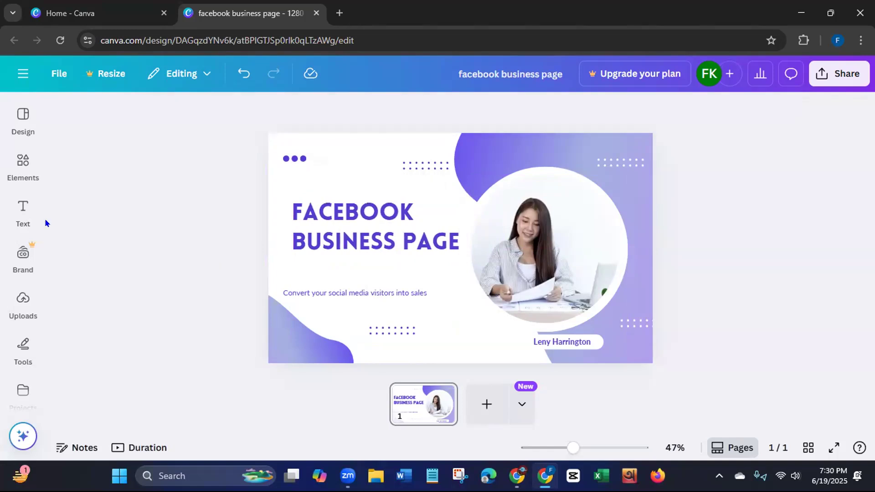
click(23, 213)
click(21, 303)
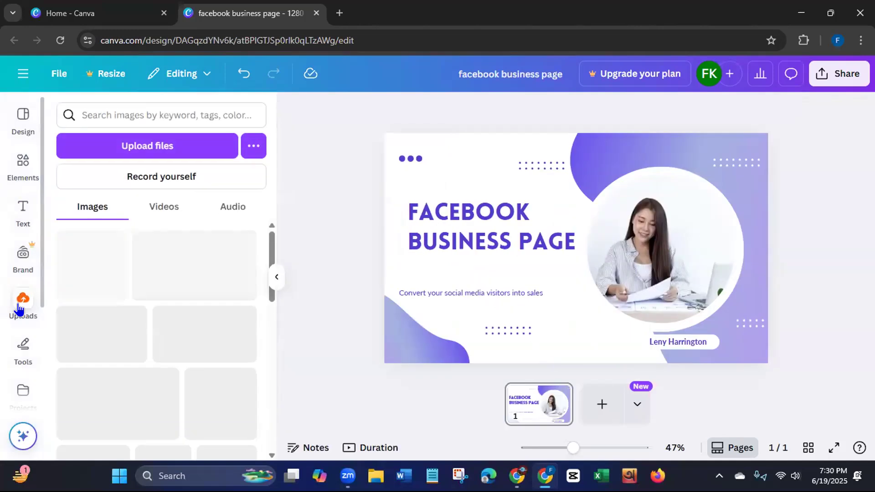
click(150, 152)
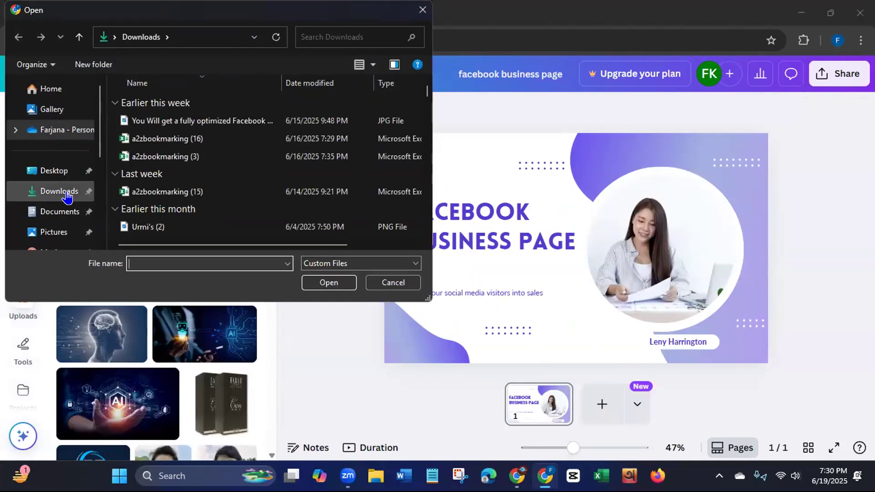
click(55, 211)
click(54, 232)
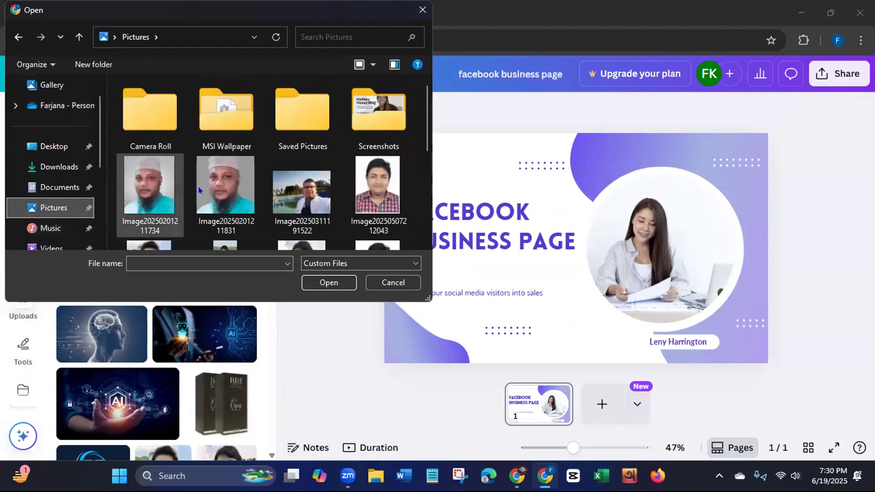
drag(424, 143, 425, 235)
click(229, 215)
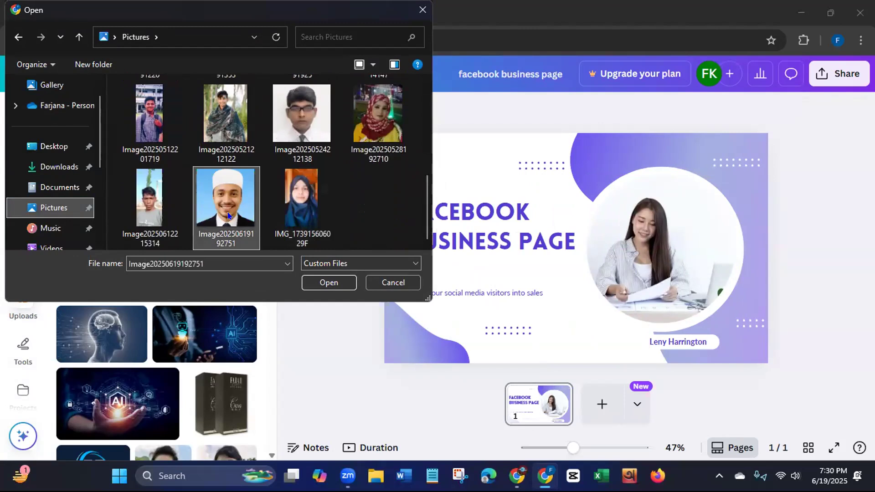
click(333, 282)
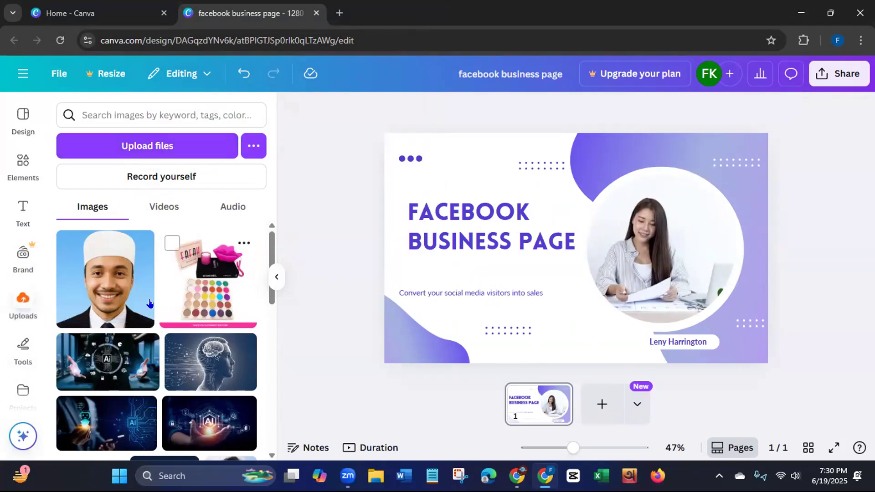
click(112, 309)
drag(610, 272, 657, 264)
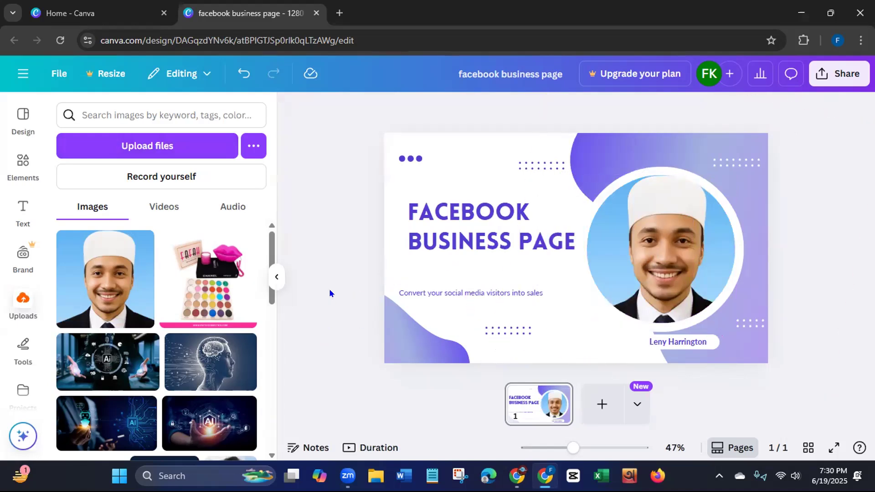
- Recolor the wavy shape in the page's lower-left corner, setting its three gradient colors to light blue #38b6ff, photo blue #84c7f8 and royal blue #5271ff
click(420, 335)
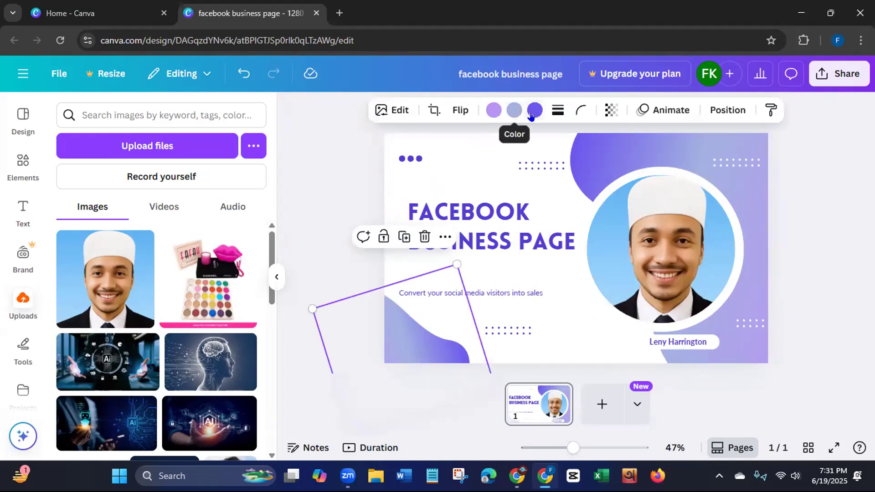
click(493, 109)
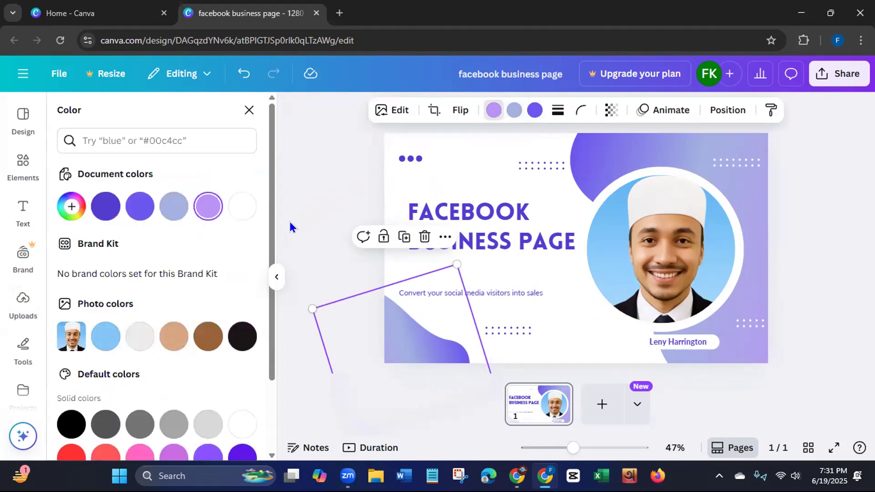
click(98, 341)
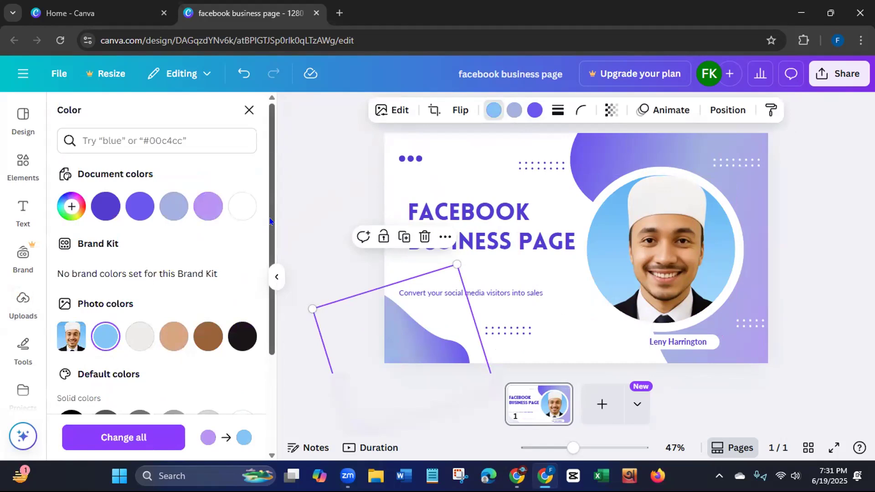
scroll(268, 366, down, 3)
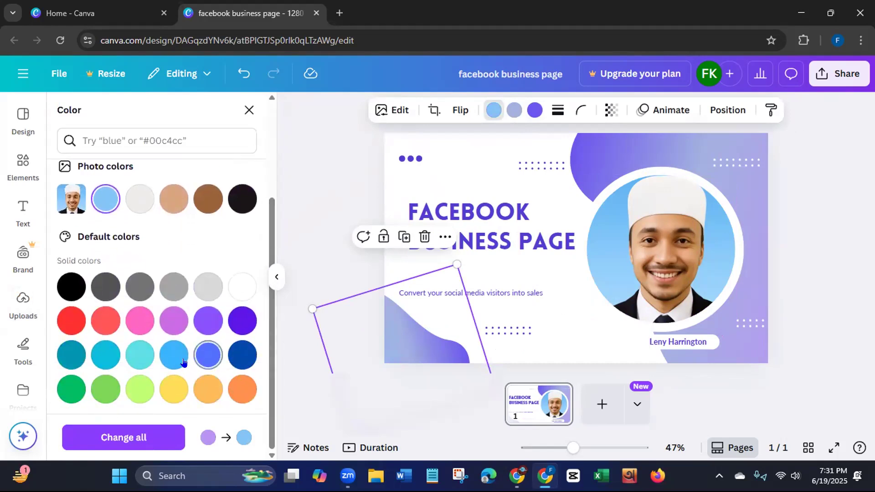
click(172, 359)
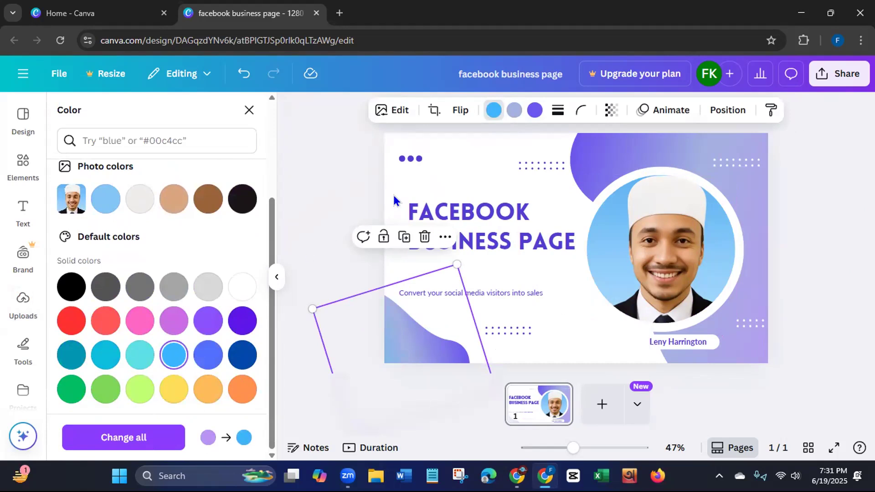
click(532, 113)
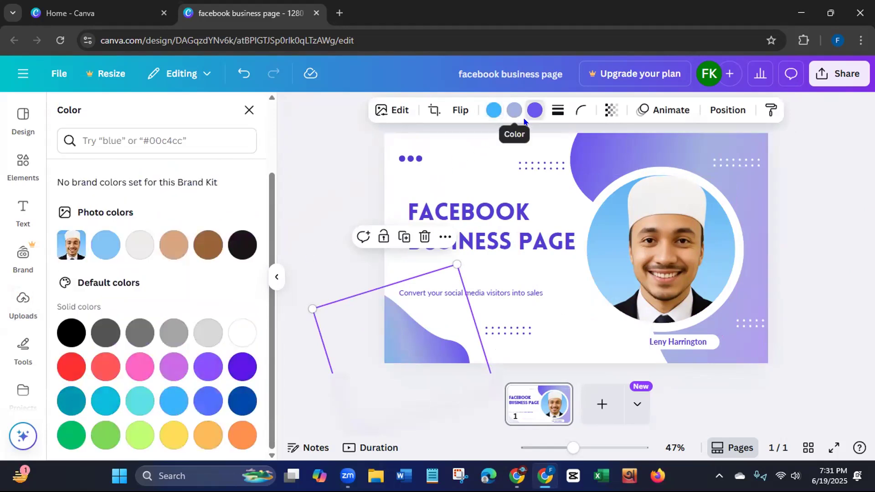
click(200, 405)
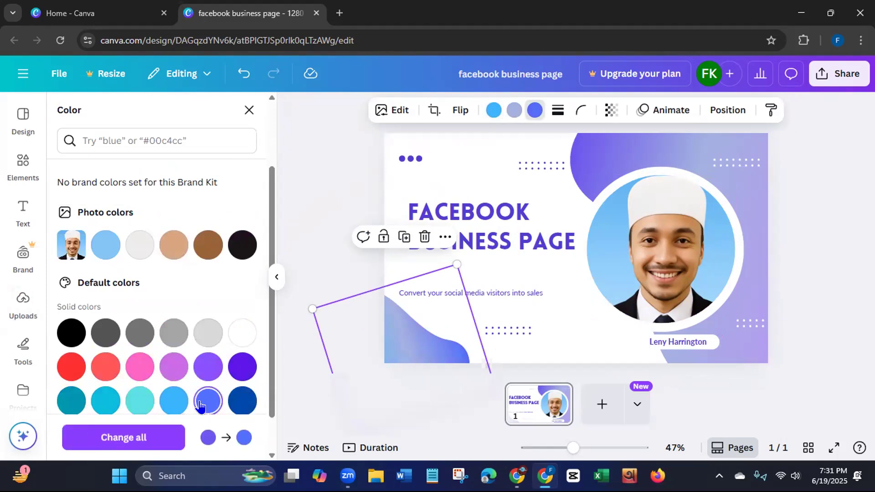
click(515, 112)
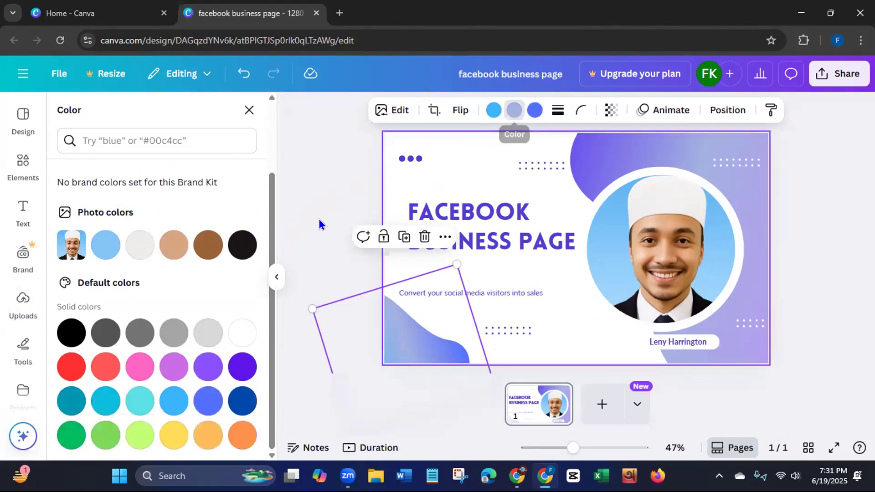
click(101, 250)
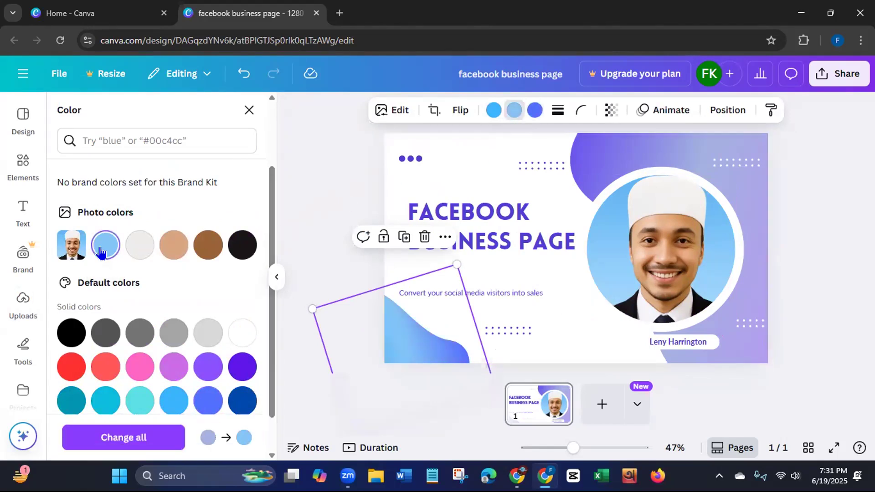
- Recolor the large shape behind the circular photo with royal blue #5271ff as the middle gradient color and photo blue #84c7f8 as both outer ones
click(658, 159)
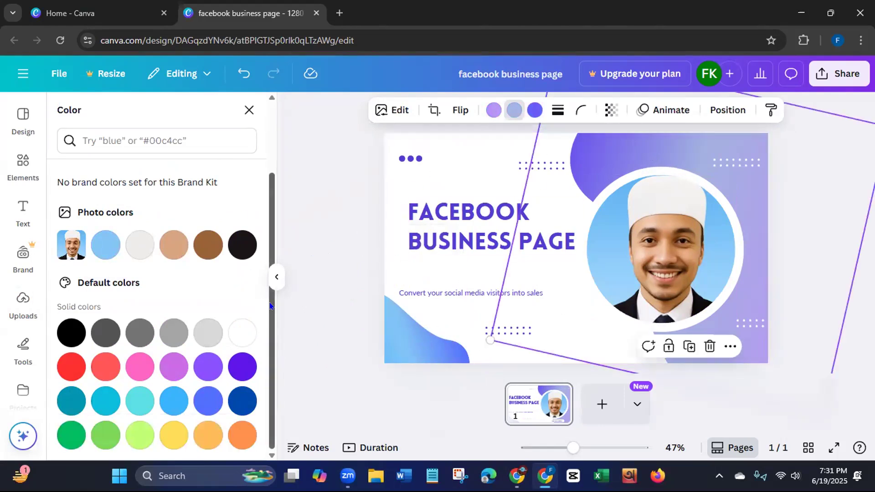
click(207, 403)
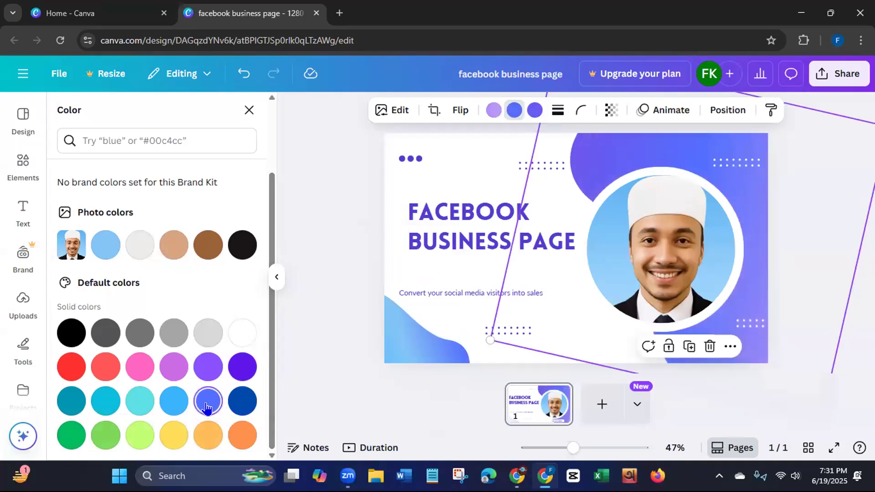
click(493, 109)
click(106, 245)
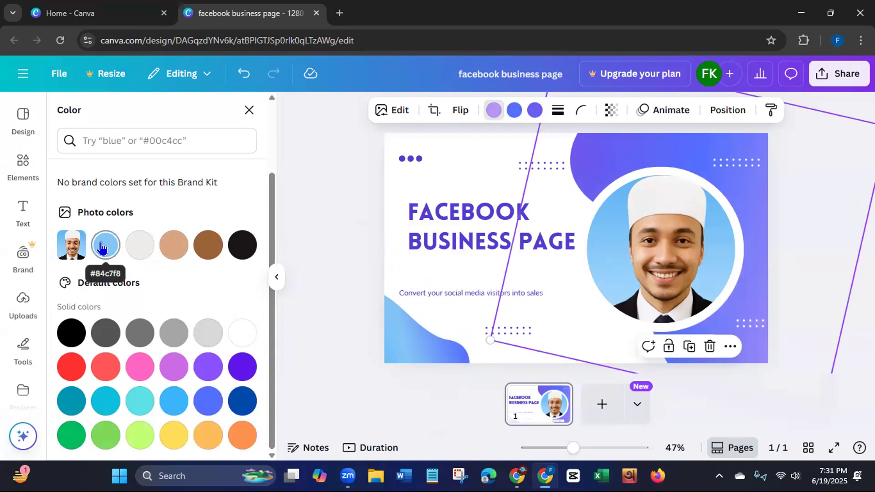
click(534, 110)
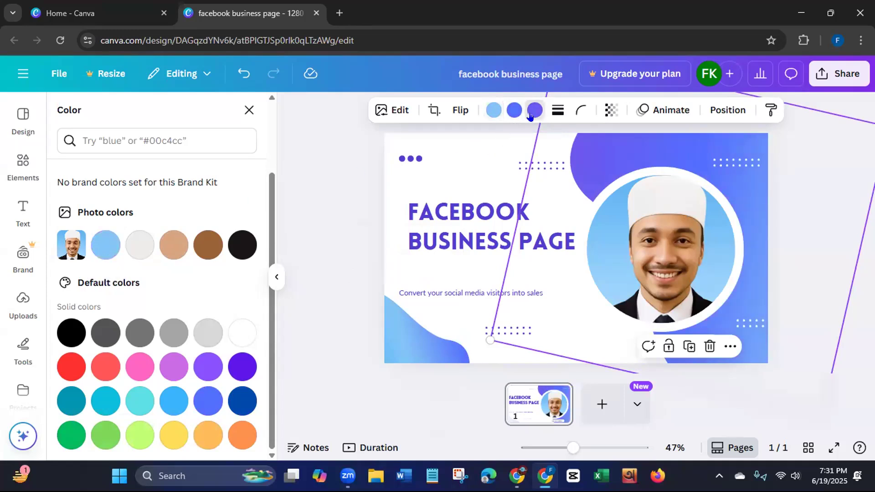
click(103, 254)
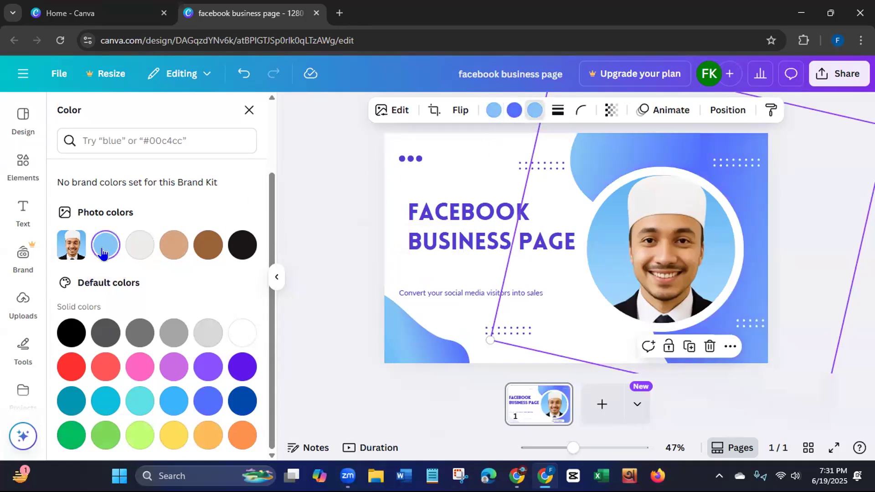
click(320, 303)
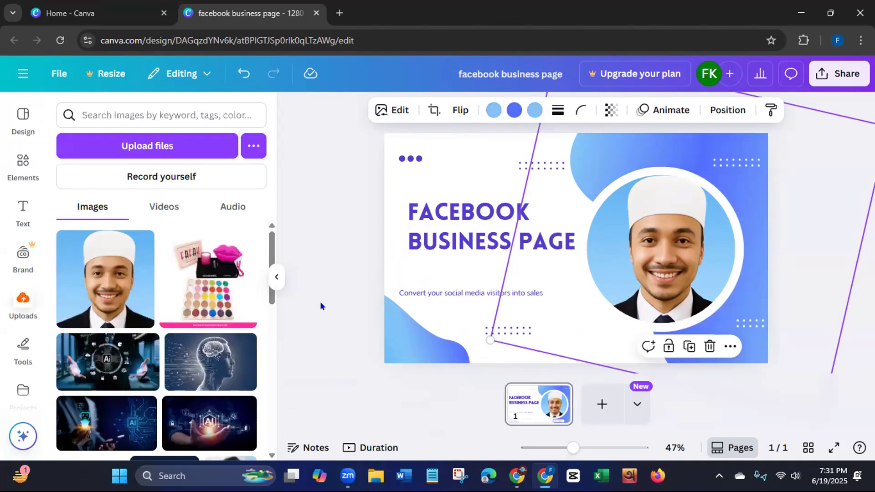
click(320, 303)
- Change the "FACEBOOK BUSINESS PAGE" heading's text color to light blue #38b6ff
click(434, 249)
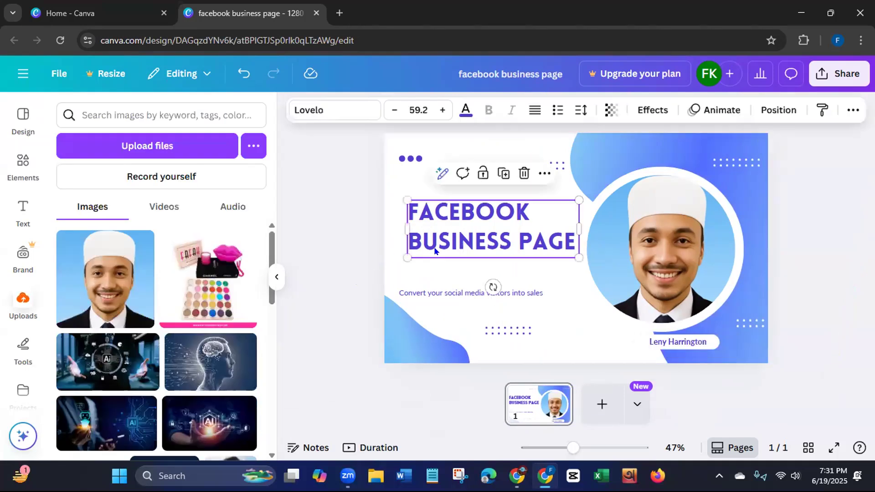
click(465, 110)
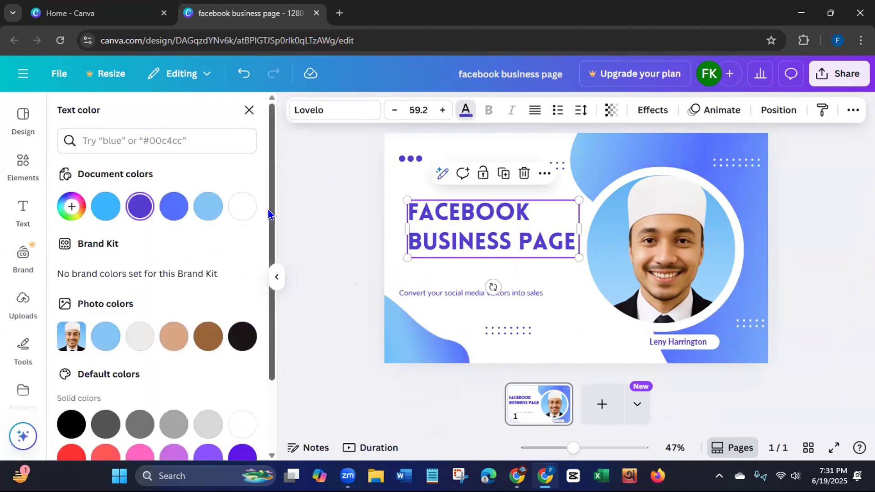
scroll(270, 297, down, 2)
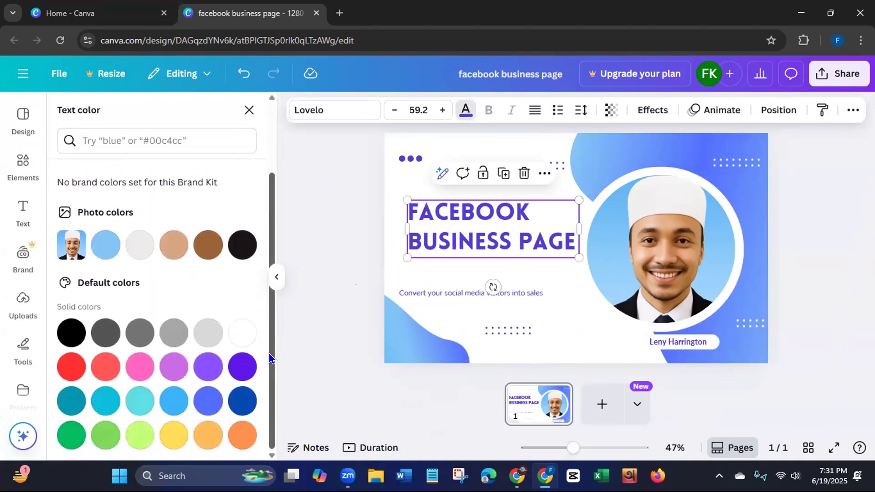
click(166, 401)
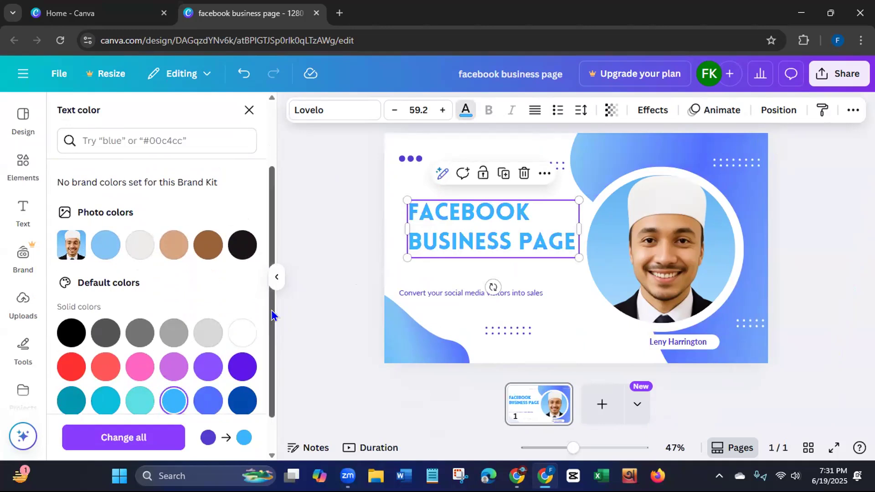
- Recolor the group of three solid dots above the heading with the same light blue as the heading text
click(411, 161)
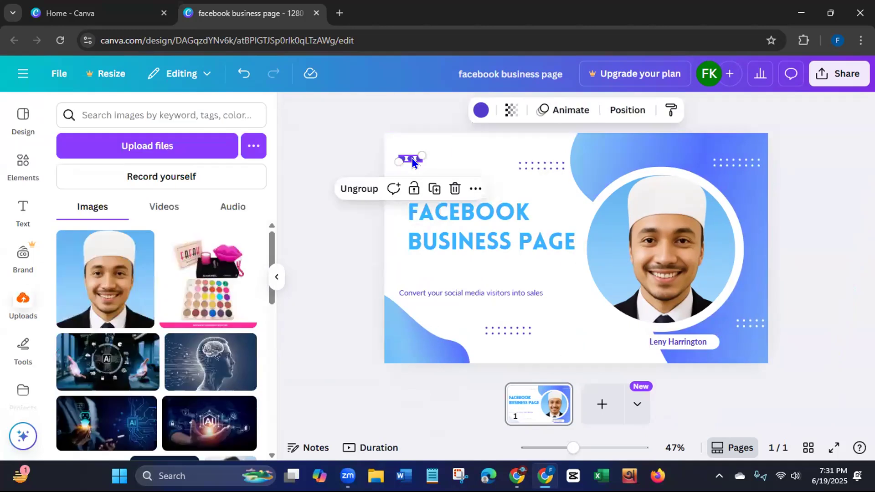
click(480, 111)
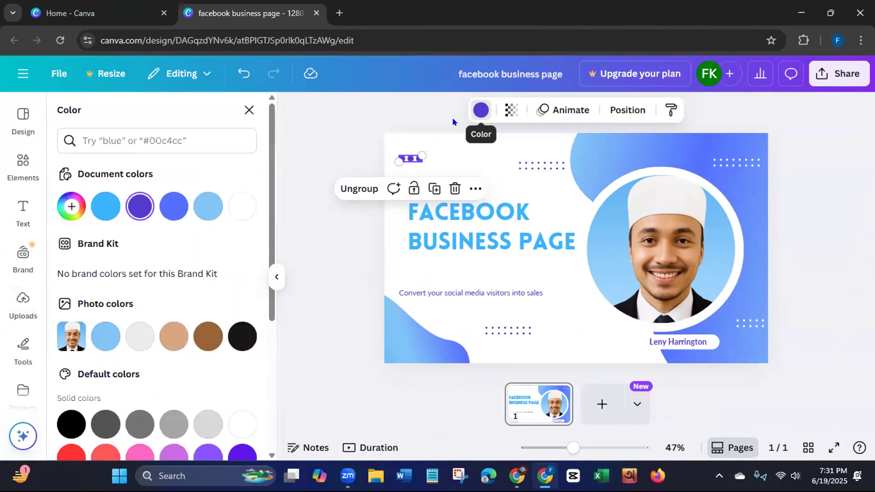
click(98, 335)
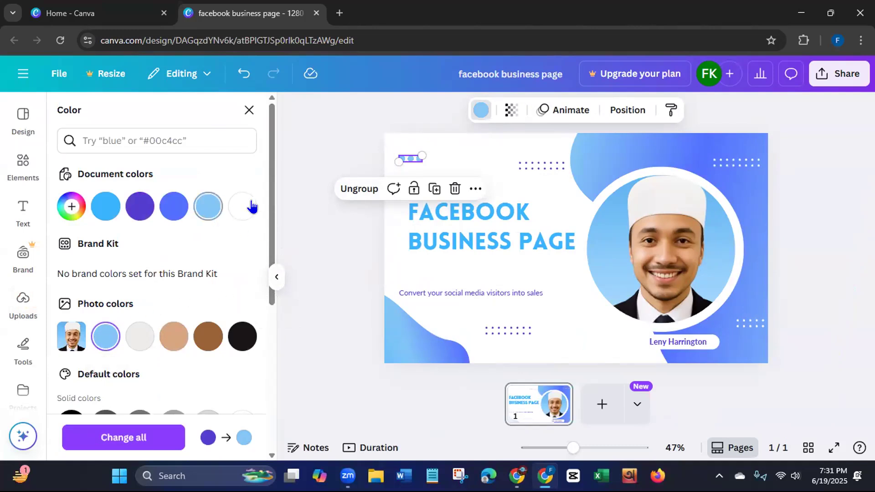
click(105, 207)
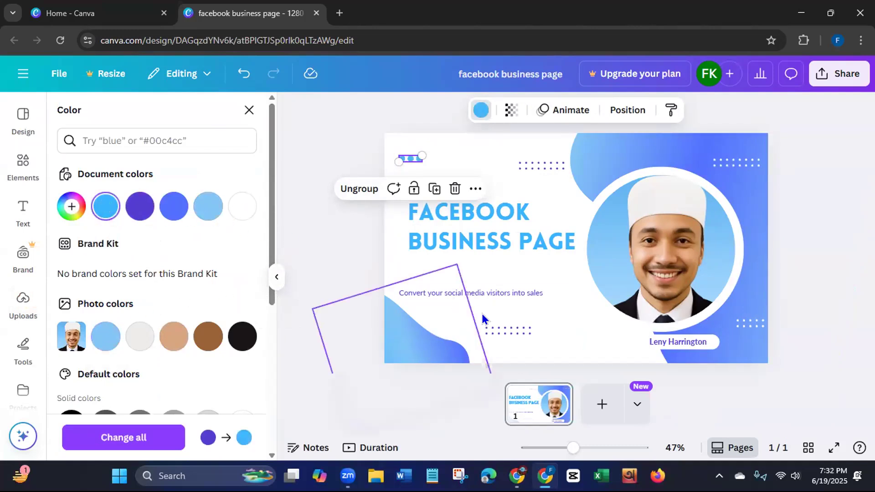
click(495, 332)
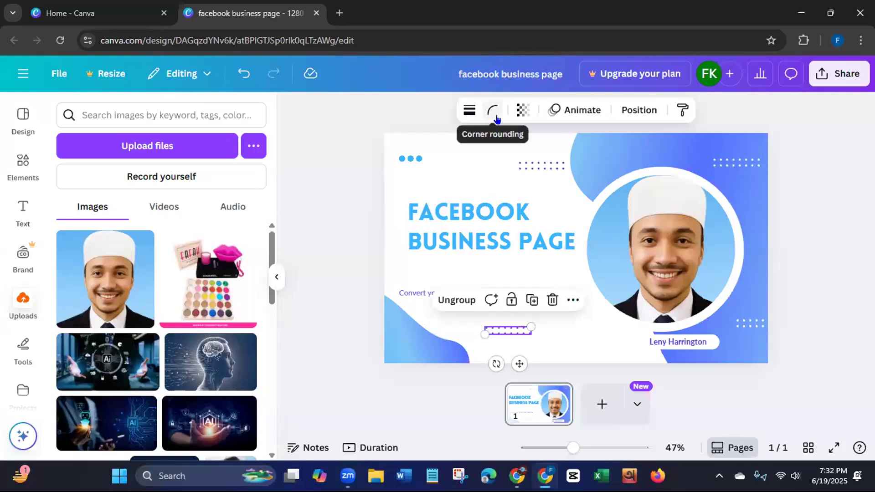
click(321, 233)
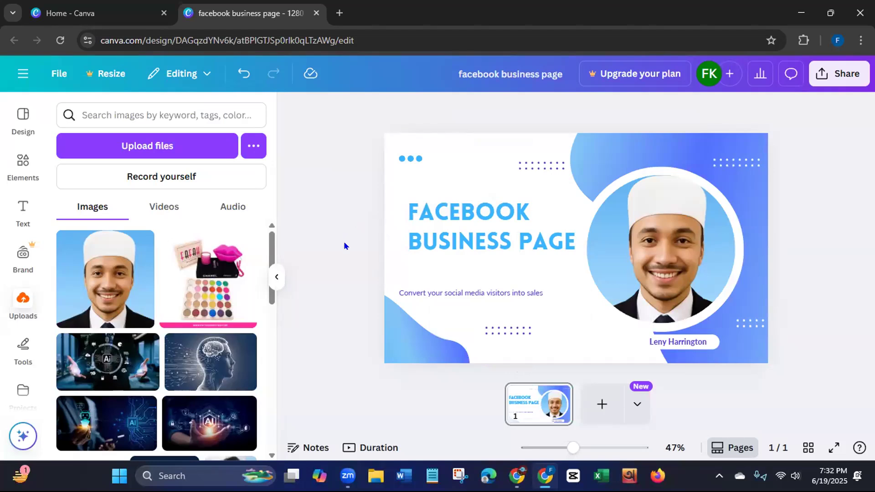
- Replace the tagline below the heading with the text "My services:"
click(433, 297)
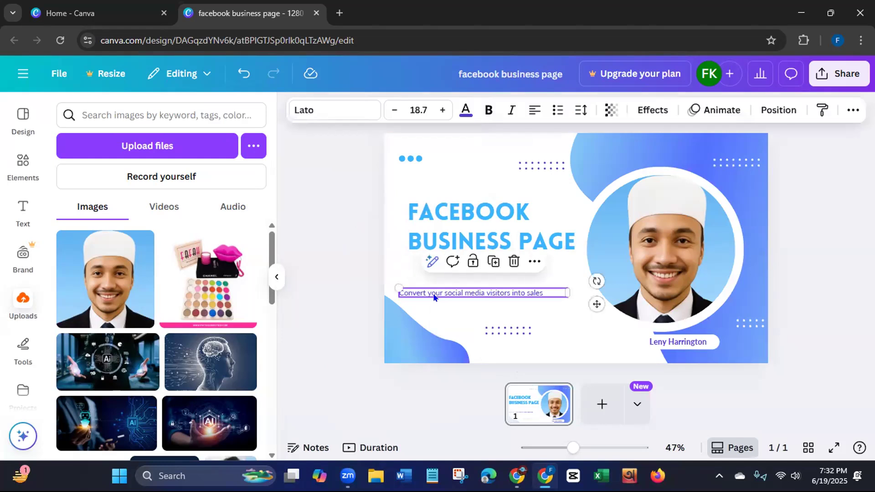
double_click(536, 292)
key(BackSpace)
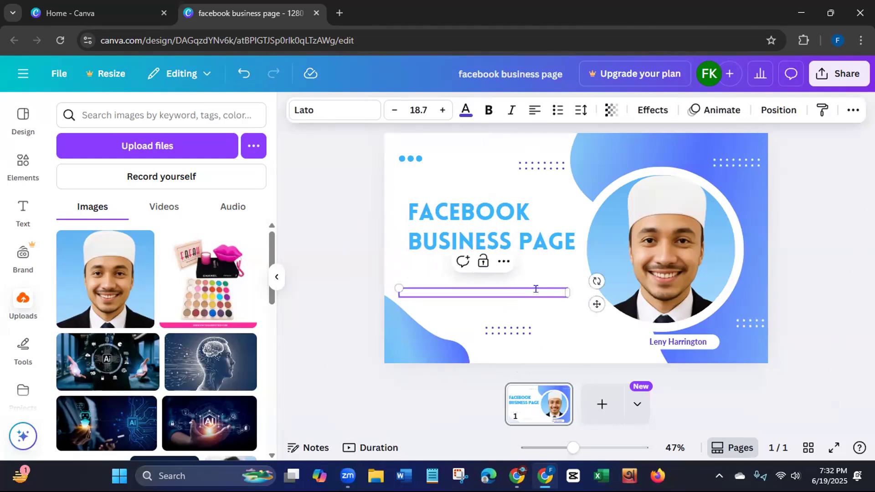
text(My)
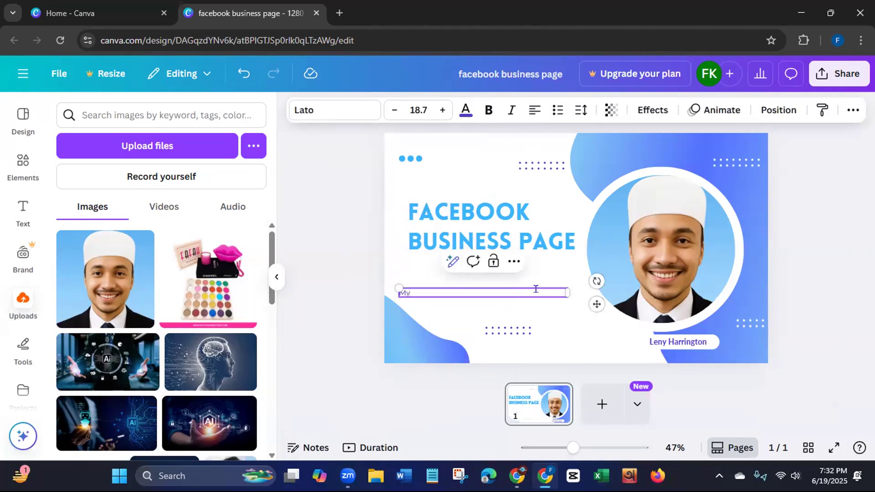
text(services:)
click(359, 281)
- Duplicate the "My services:" line and stack the original and its copy directly below the heading, aligned with each other
click(402, 293)
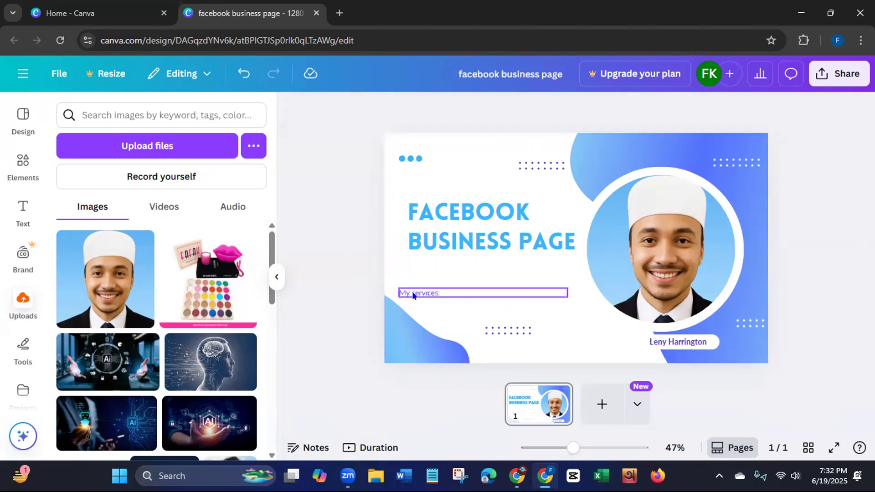
click(492, 264)
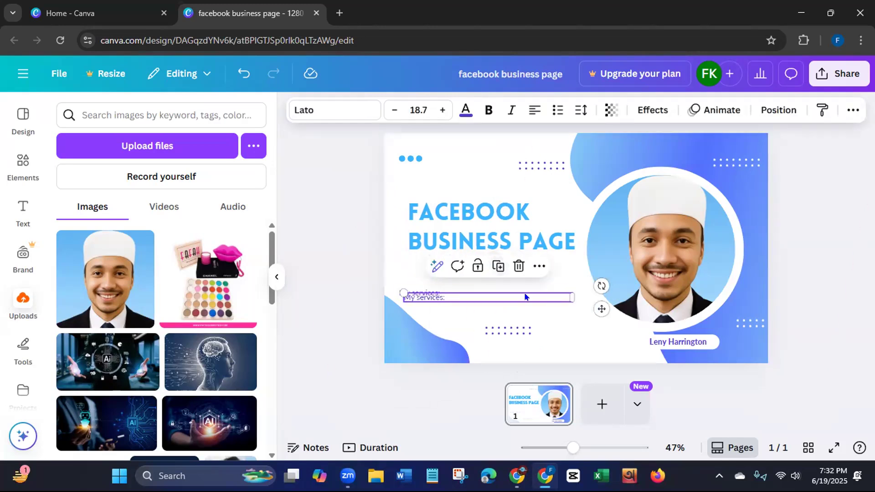
drag(595, 308, 591, 326)
click(412, 290)
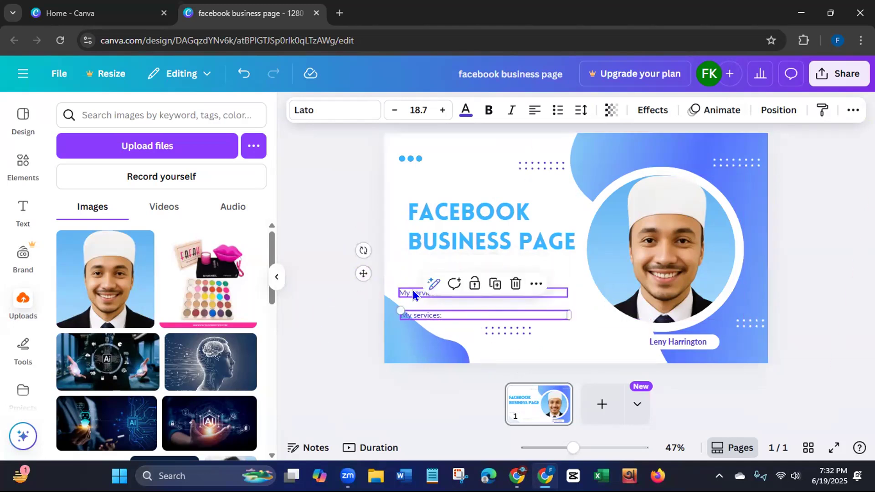
drag(422, 294, 433, 266)
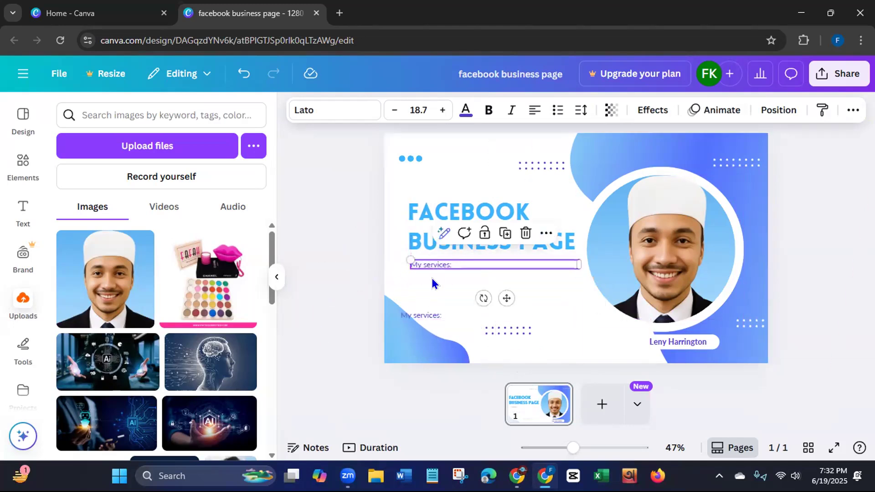
click(420, 313)
drag(420, 313, 433, 280)
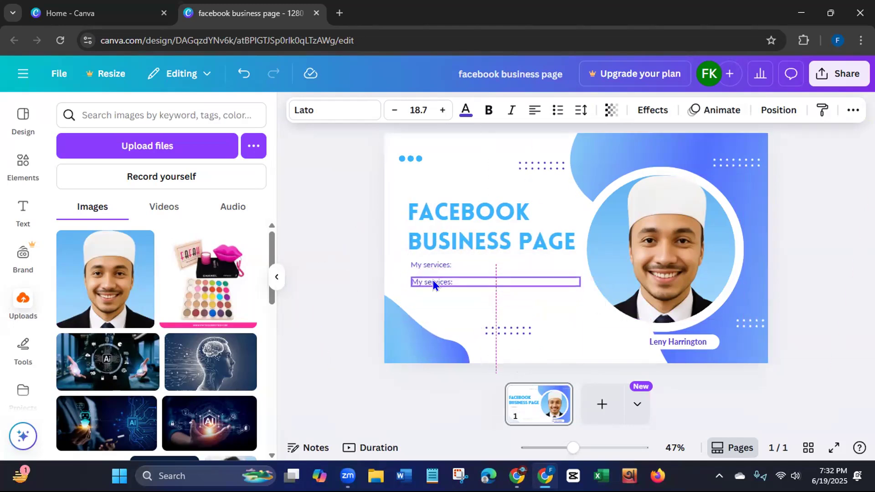
- Replace the text of the lower "My services:" copy with "Page setup"
double_click(455, 281)
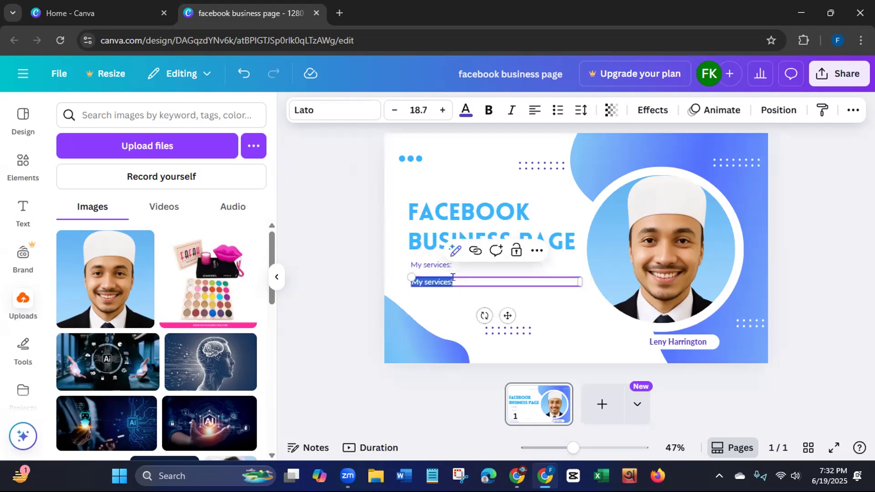
key(BackSpace)
text(Page)
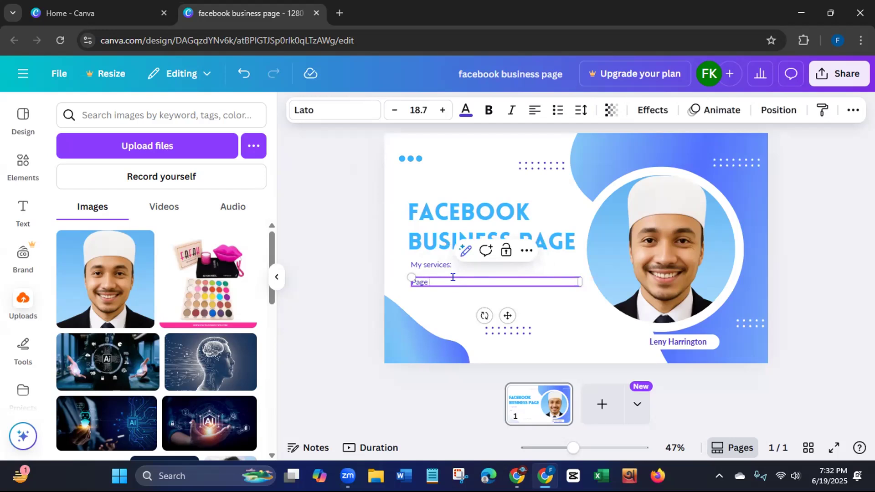
text(setup)
click(355, 313)
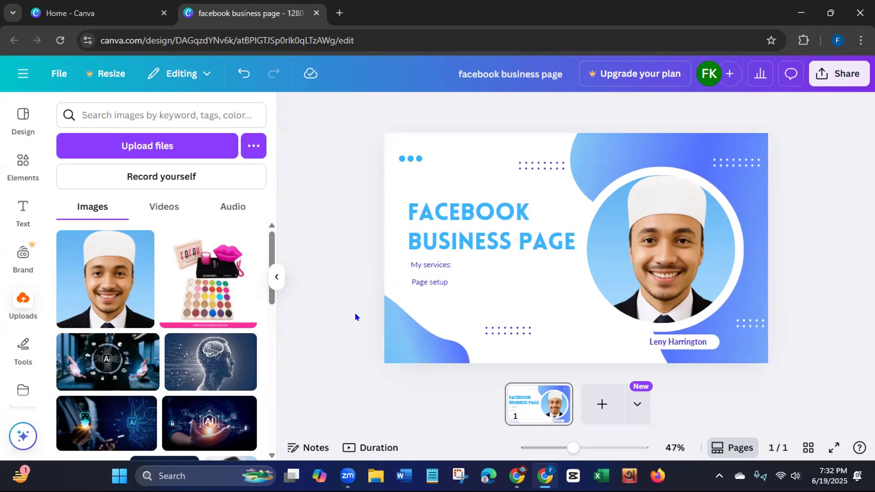
- Duplicate the "Page setup" line three times, stacking the copies evenly below it as further service entries
click(437, 282)
click(504, 255)
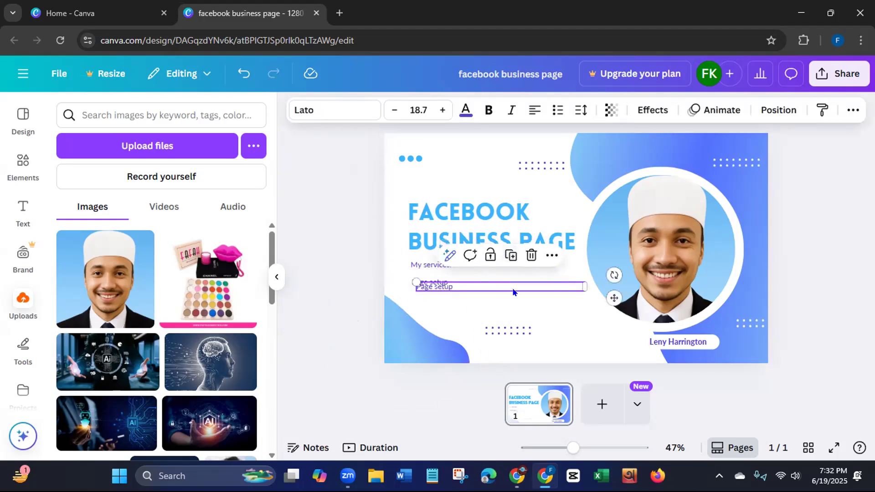
drag(614, 298, 605, 306)
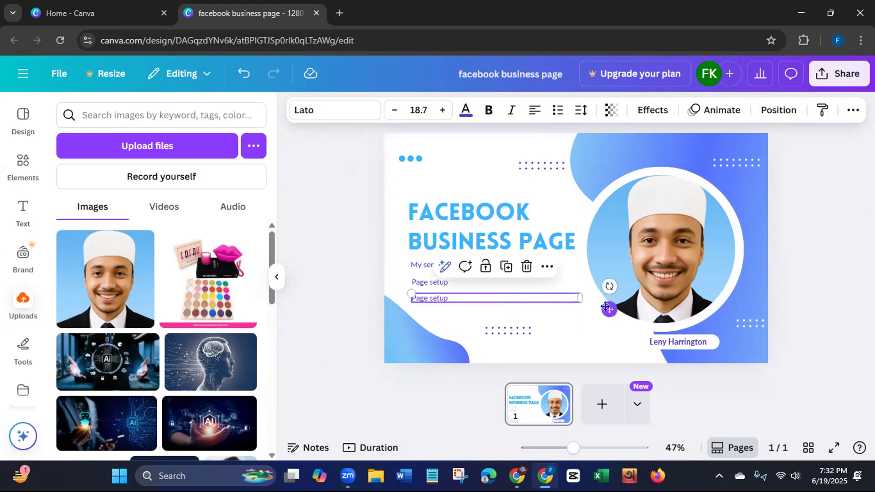
click(503, 269)
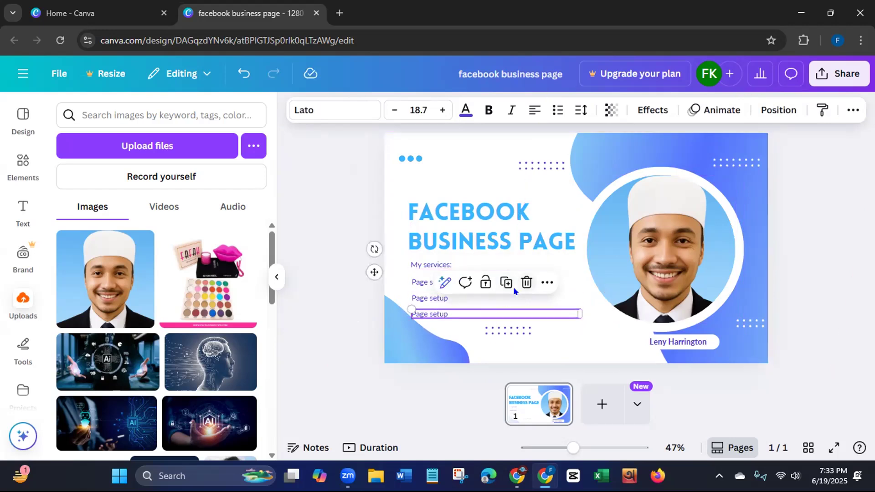
click(506, 282)
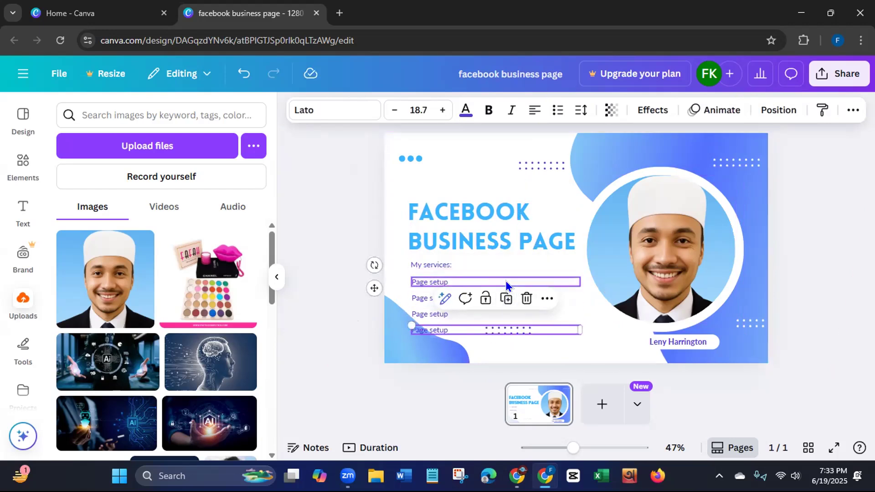
click(338, 301)
- Change the second "Page setup" line in the services list to "Page Optimization"
click(465, 297)
click(461, 294)
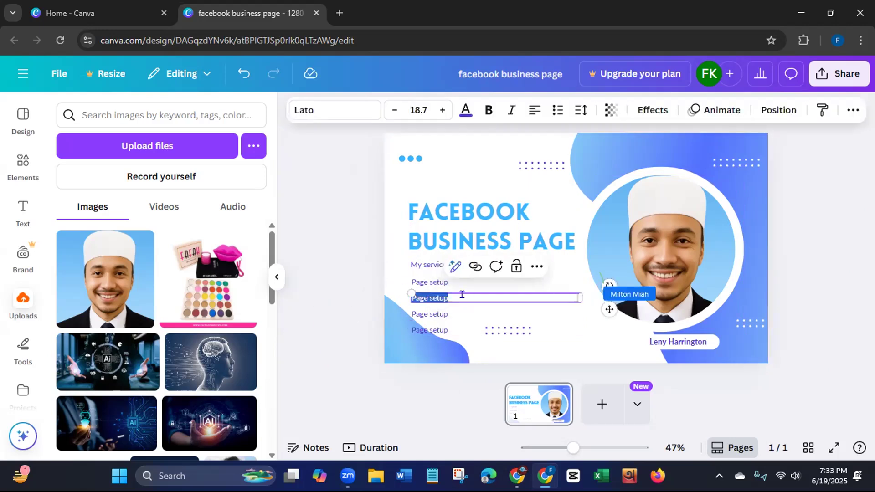
click(462, 294)
key(BackSpace)
key(BackSpace)
key(BackSpace)
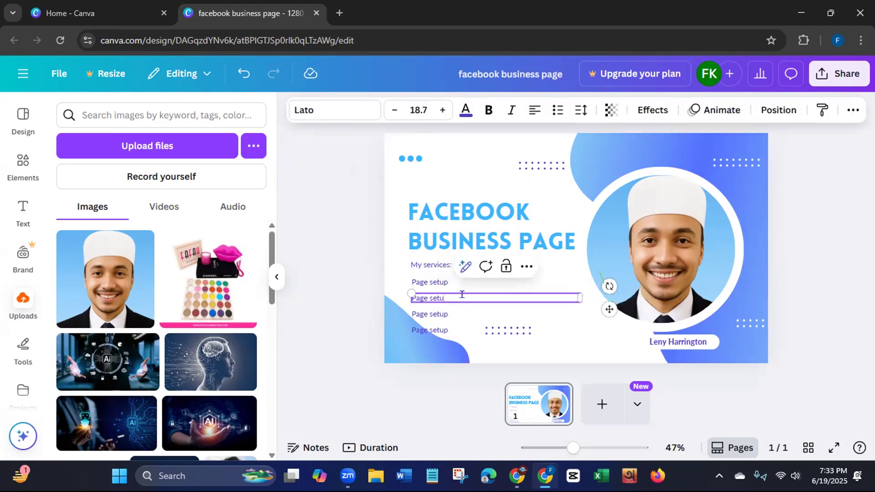
key(BackSpace)
text(Opt)
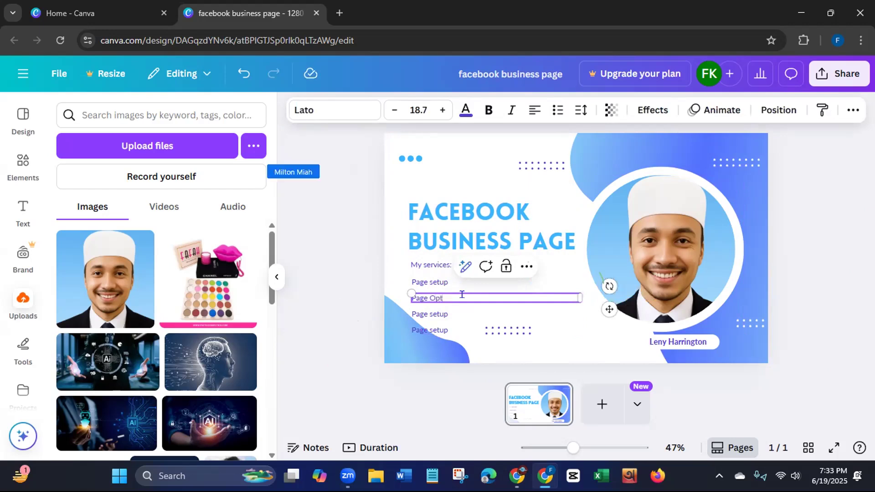
text(imization)
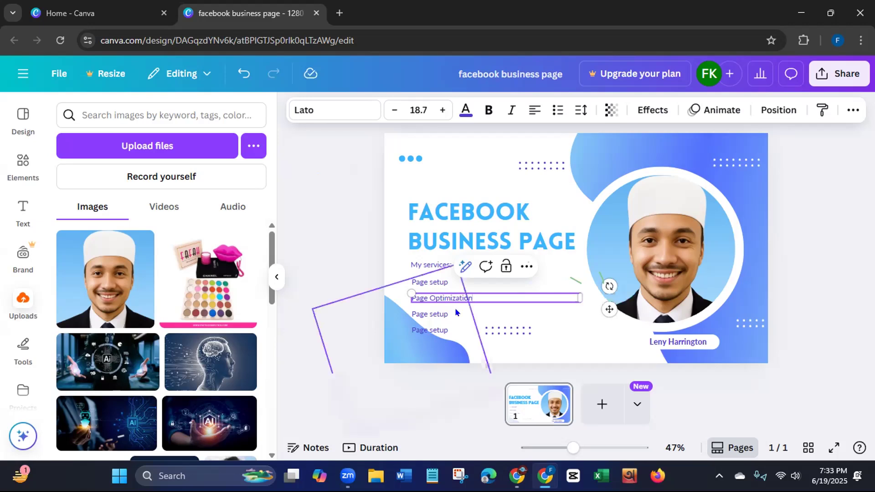
- Replace the text of the service line below "Page Optimization" with "Logo and cover photo design"
click(448, 315)
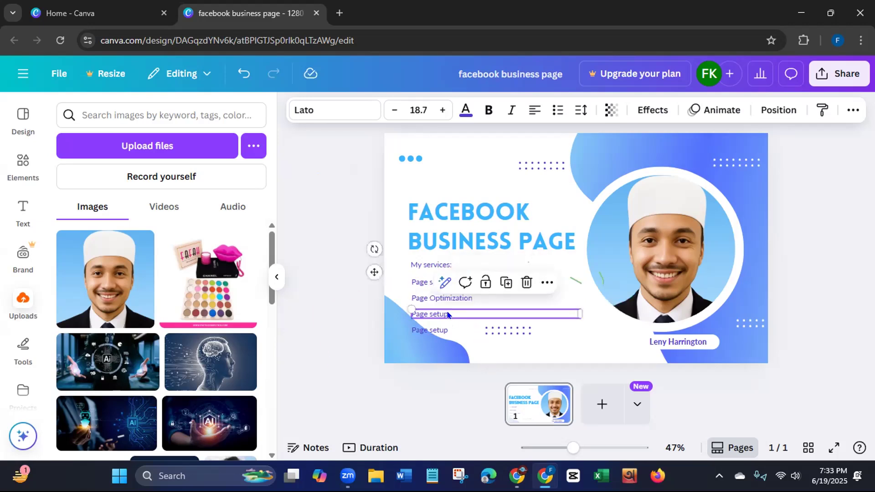
click(447, 310)
text(Log)
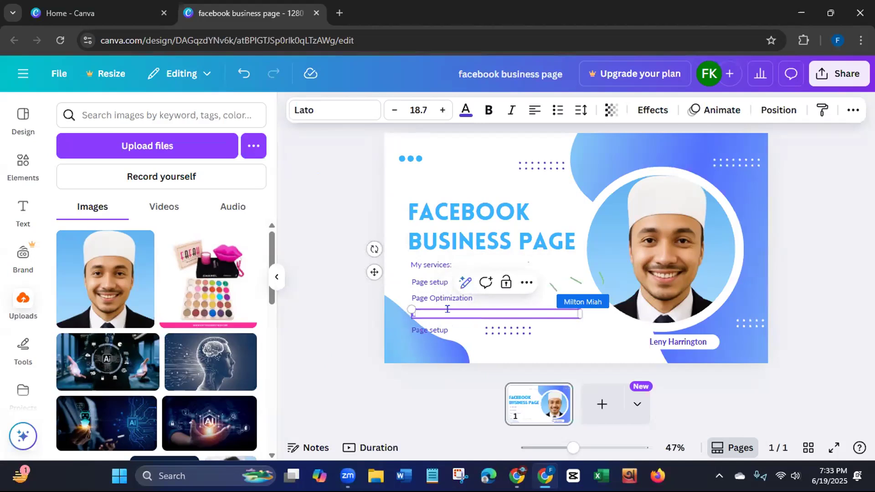
text(o)
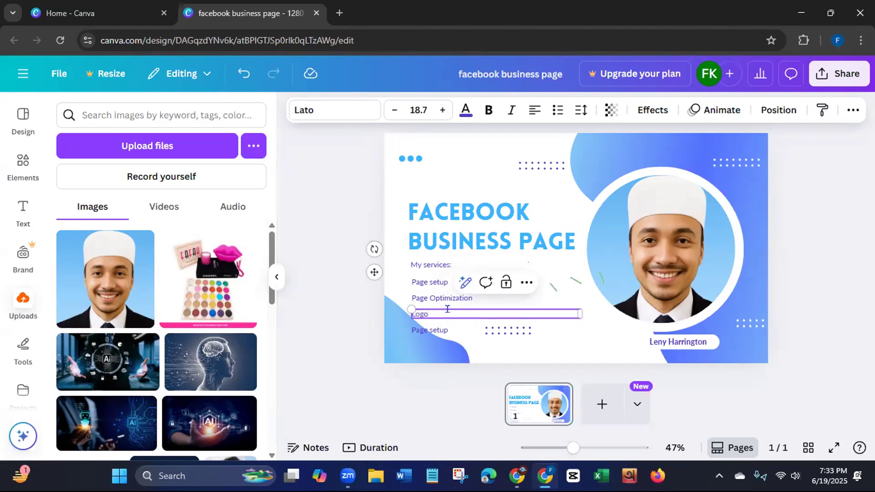
text( and cover photo design)
- Replace the last "Page setup" line in the services list with "Call to action button setup"
click(438, 332)
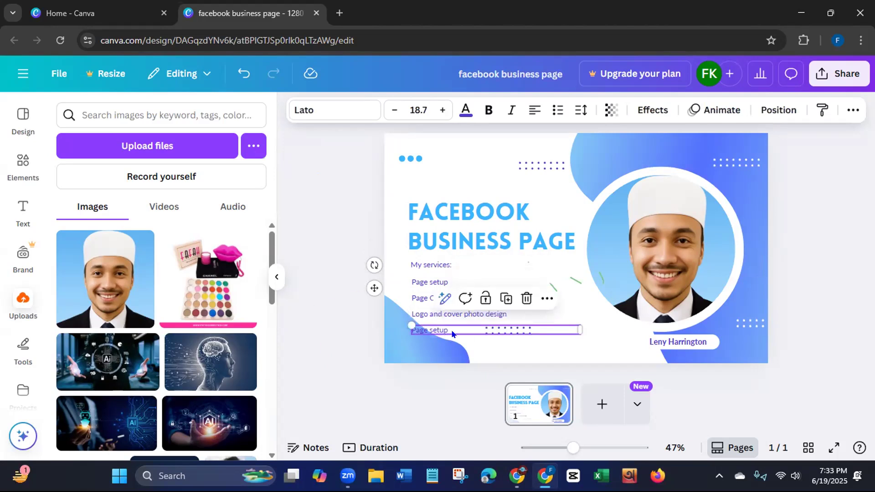
double_click(449, 326)
key(BackSpace)
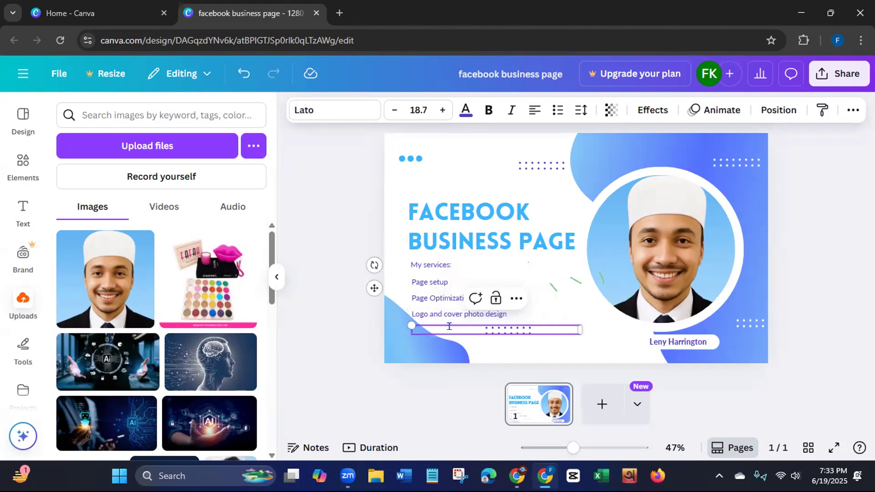
text(Ca)
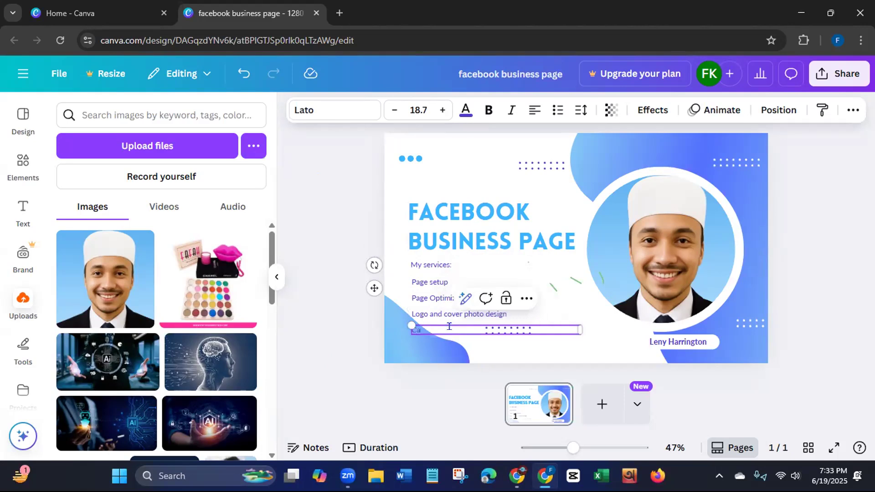
text(ll to action button setup)
click(363, 329)
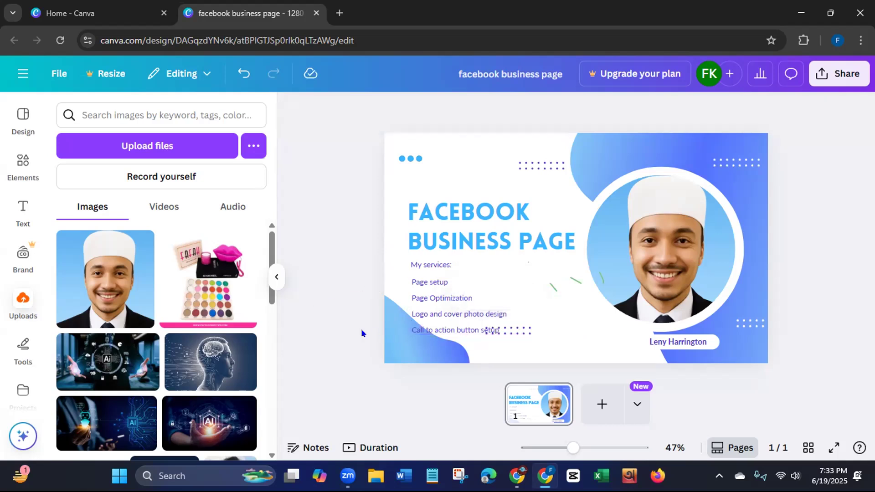
- Duplicate the "Call to action button setup" line, place the copy just below it, and replace its text with "24/7 available"
click(437, 332)
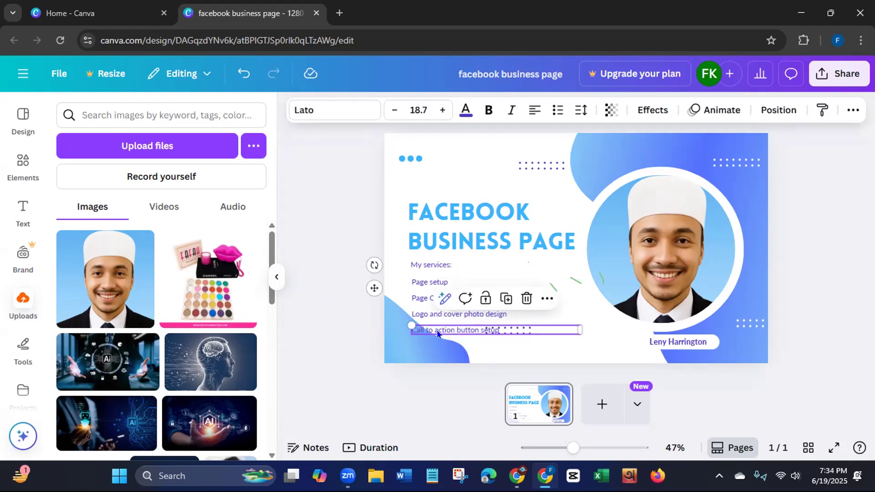
click(504, 300)
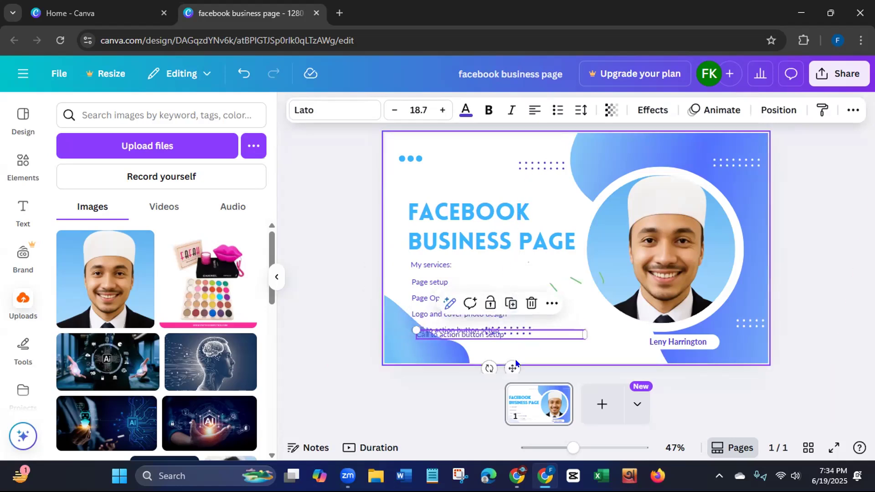
drag(511, 360, 505, 367)
double_click(493, 339)
key(BackSpace)
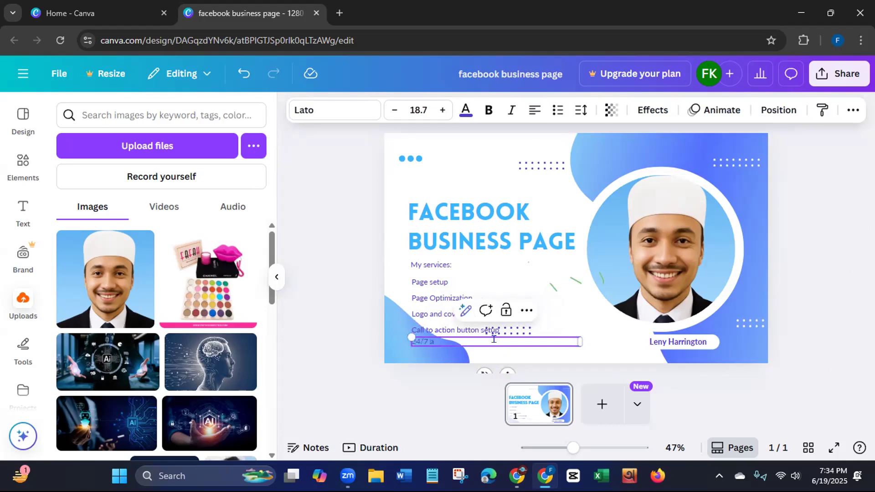
text(24/7 available)
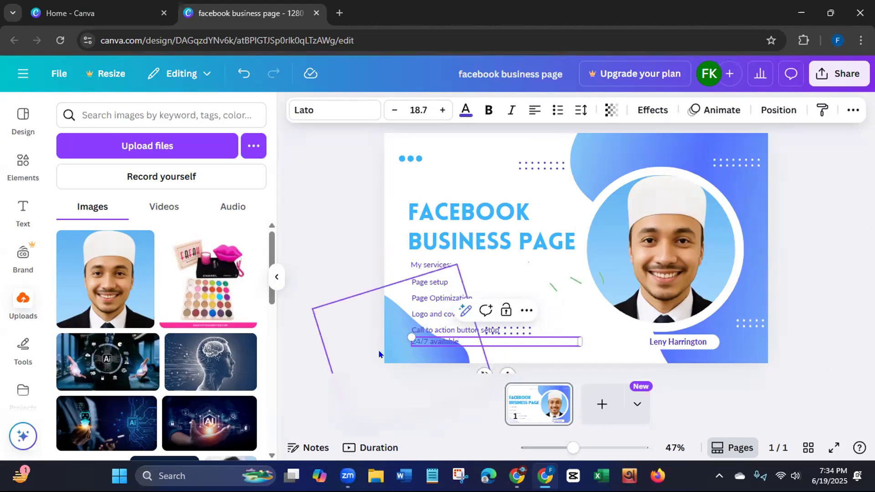
click(352, 297)
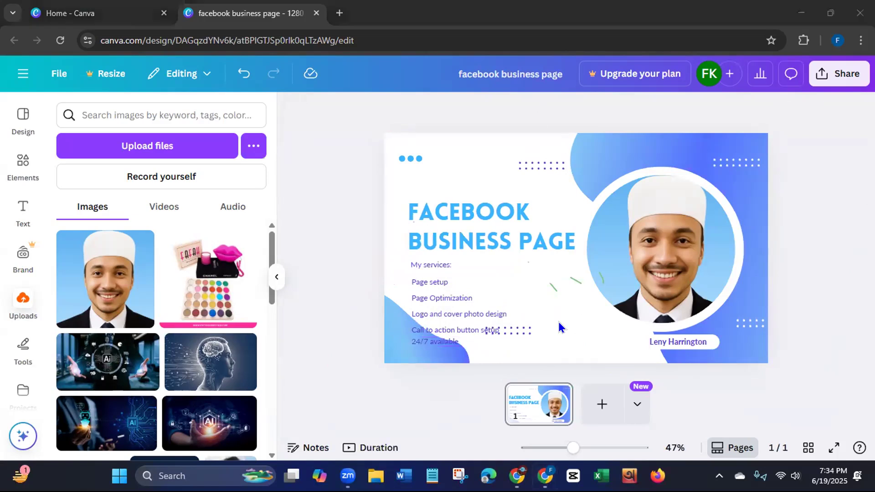
drag(559, 279, 605, 270)
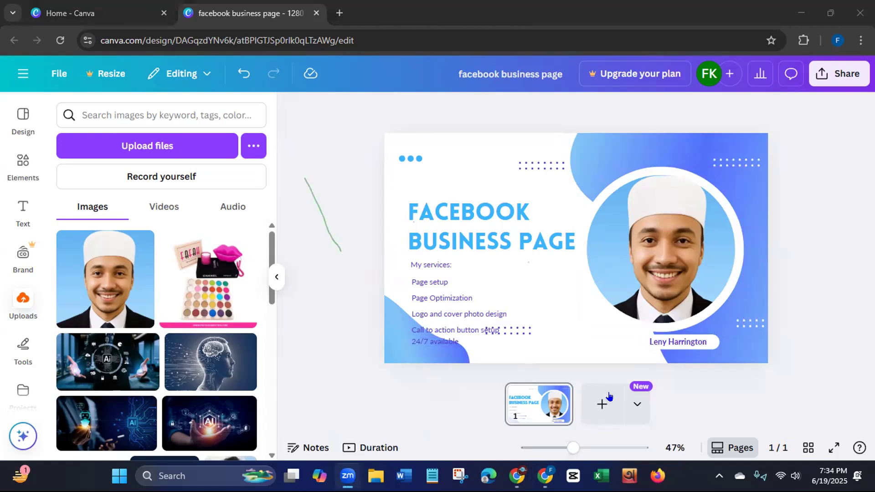
click(320, 209)
- Enlarge the "My services:" heading to size 31.8, make it uppercase, and widen its box to fit one line
click(441, 262)
drag(579, 265, 378, 254)
drag(428, 298, 453, 300)
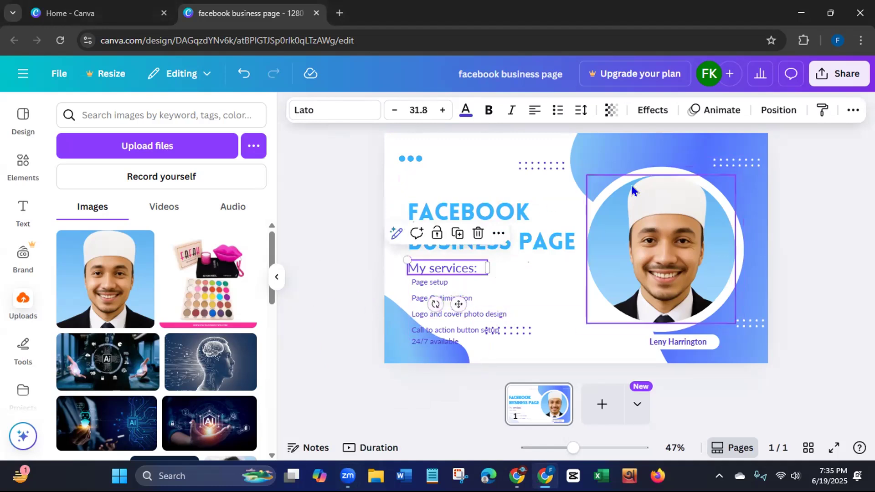
click(849, 112)
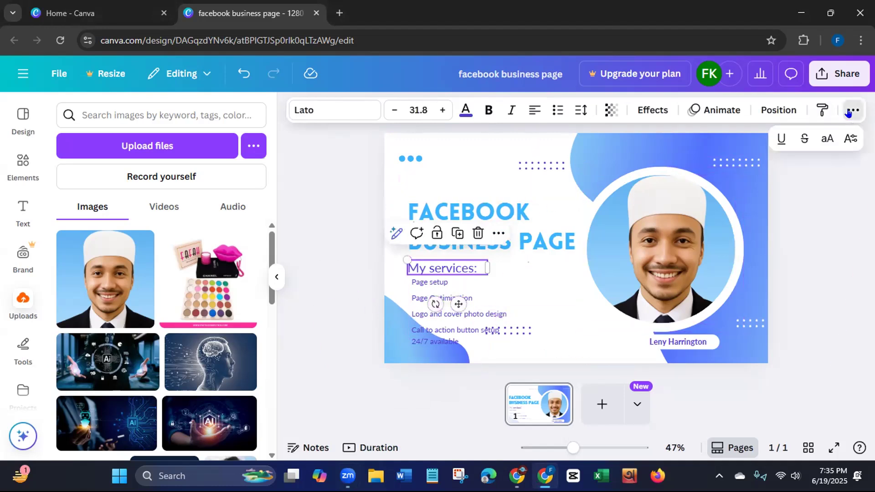
click(827, 138)
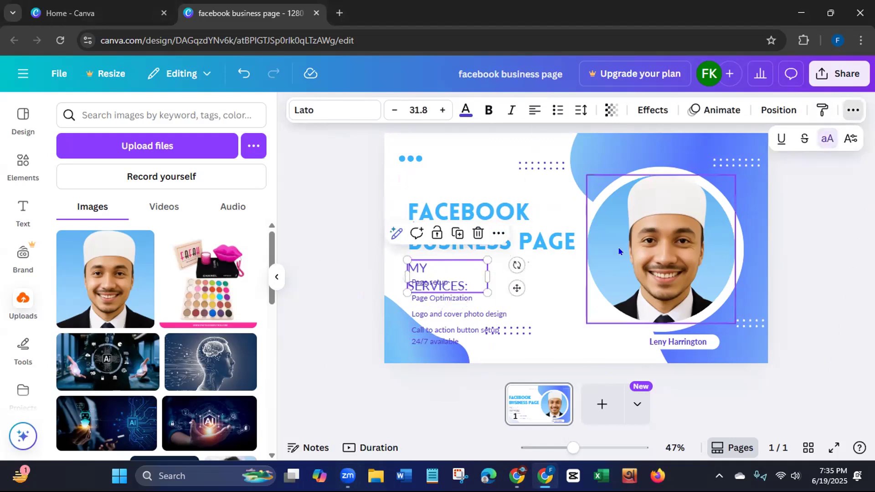
drag(488, 277, 503, 275)
- Make the "Page setup" and "Page Optimization" lines uppercase
click(477, 282)
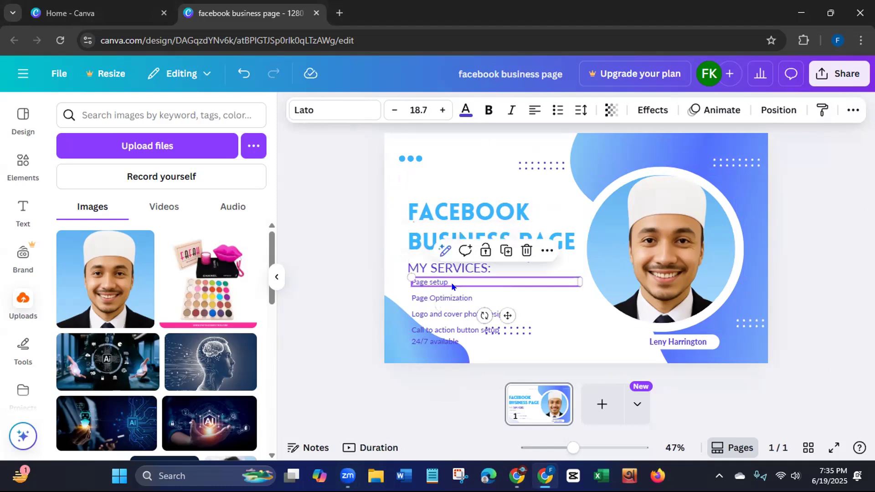
click(853, 110)
click(827, 138)
click(454, 294)
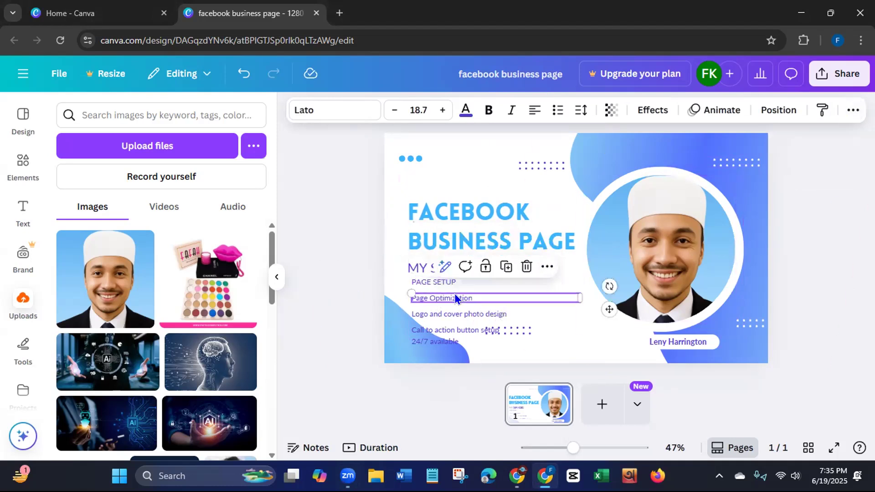
click(852, 110)
click(827, 139)
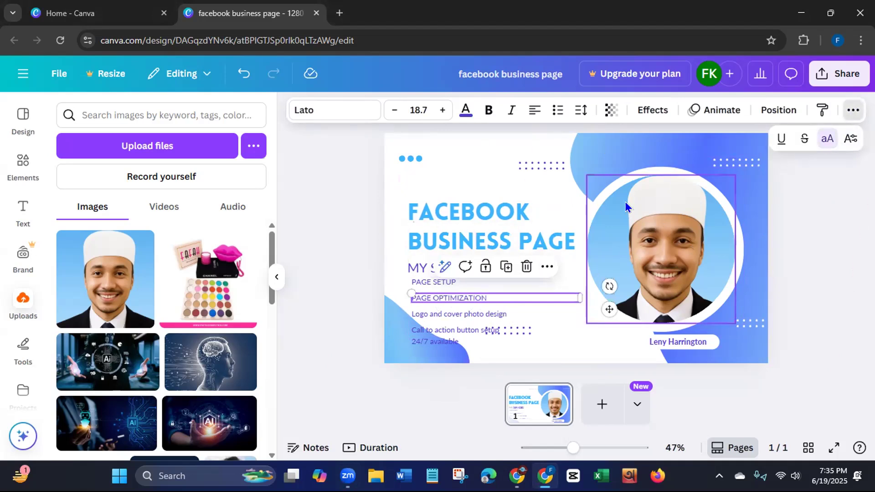
- Make the "Logo and cover photo design", "Call to action button setup" and "24/7 available" lines uppercase
click(491, 315)
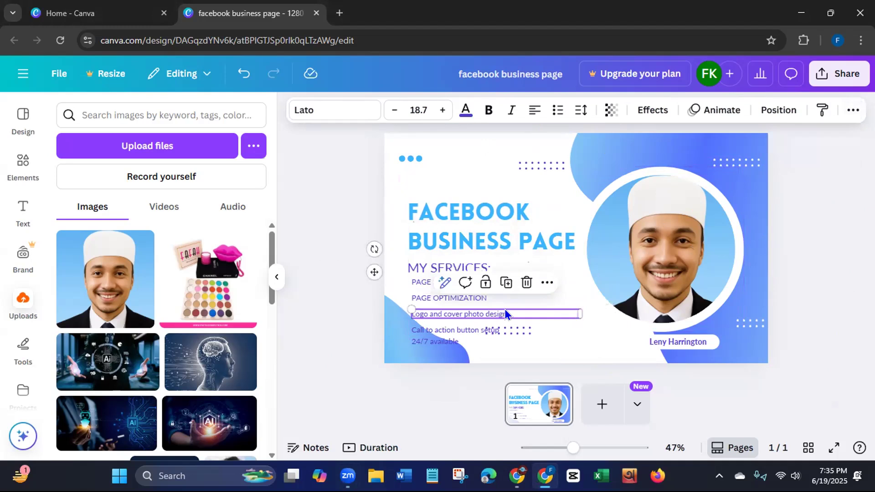
click(847, 111)
click(827, 138)
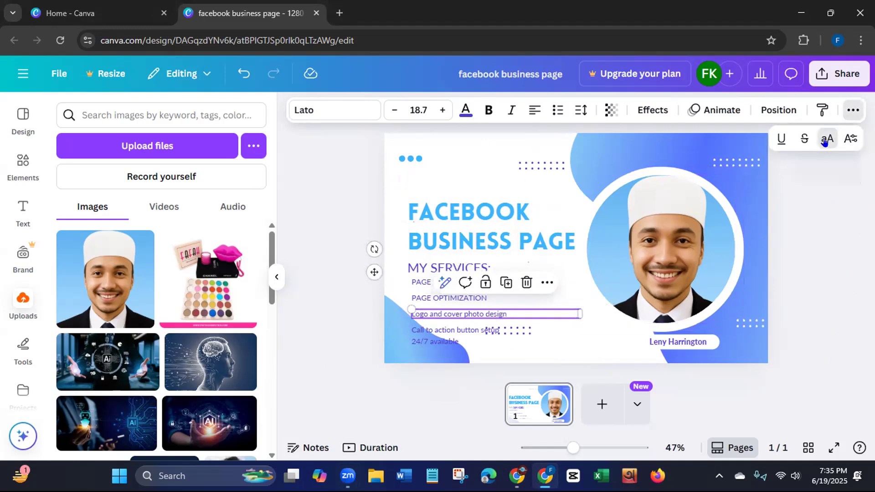
click(478, 330)
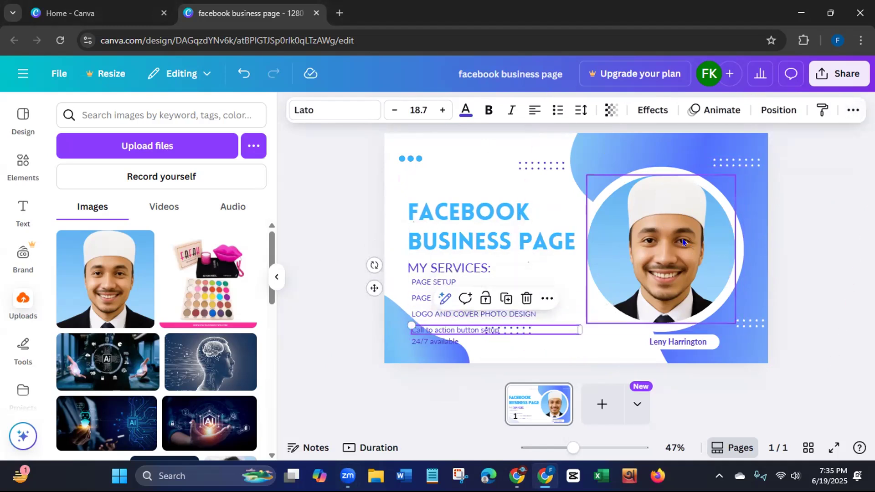
click(853, 111)
click(827, 138)
click(444, 343)
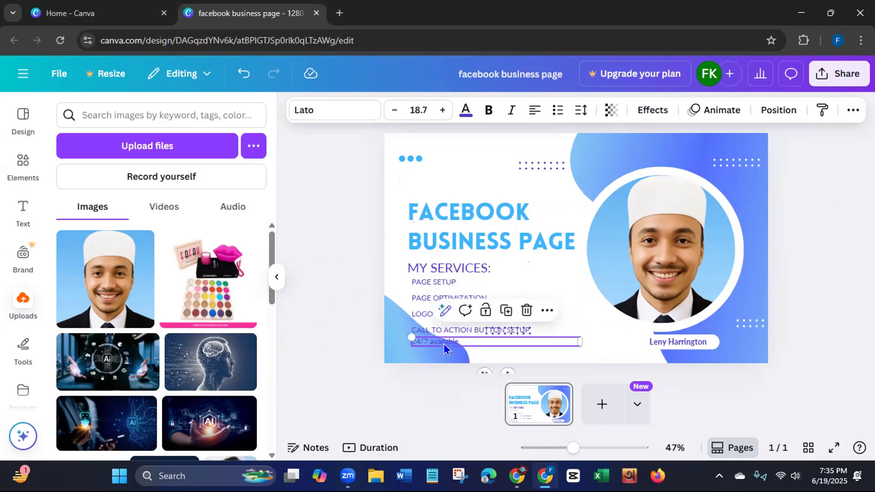
click(853, 111)
click(826, 138)
click(349, 294)
click(350, 297)
- Move the dot pattern off the services list to beside the name label, and nudge the "CALL TO ACTION BUTTON SETUP" line up
drag(509, 333, 611, 342)
click(507, 330)
click(442, 318)
drag(442, 318, 440, 325)
click(328, 291)
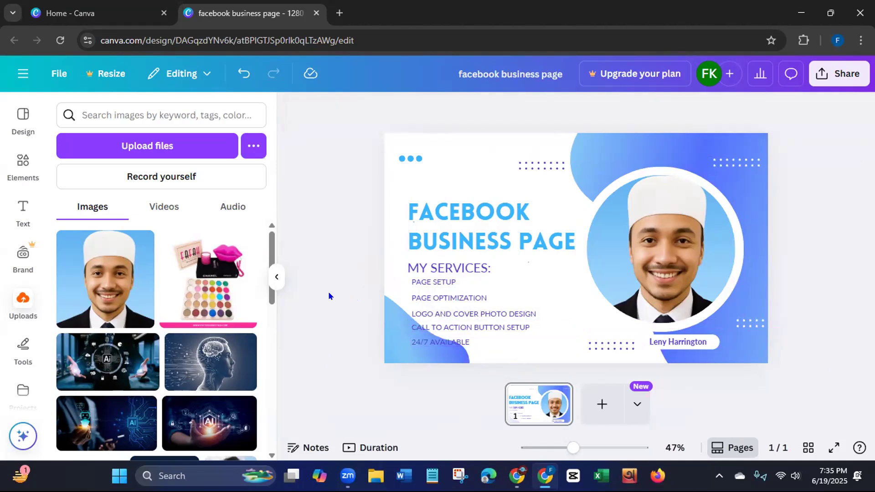
- Adjust the positions of the service lines from "PAGE SETUP" to "24/7 AVAILABLE" so they are evenly spaced below the heading
click(435, 283)
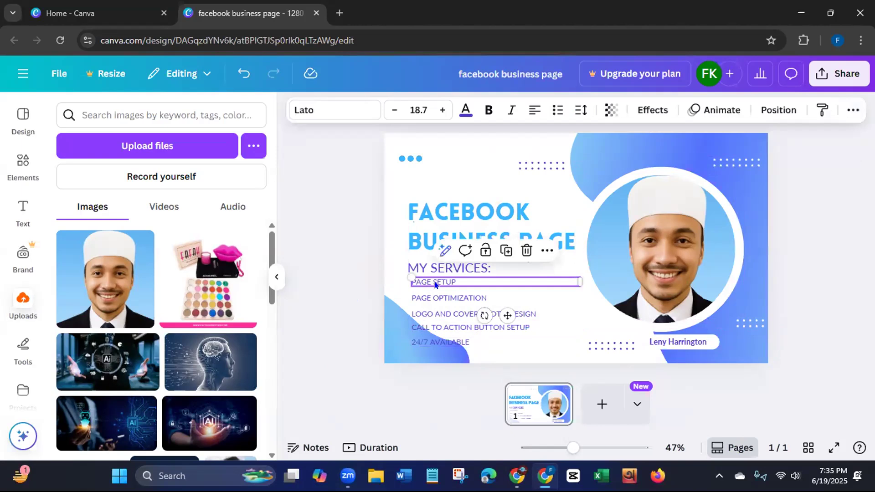
drag(436, 284, 436, 283)
click(422, 314)
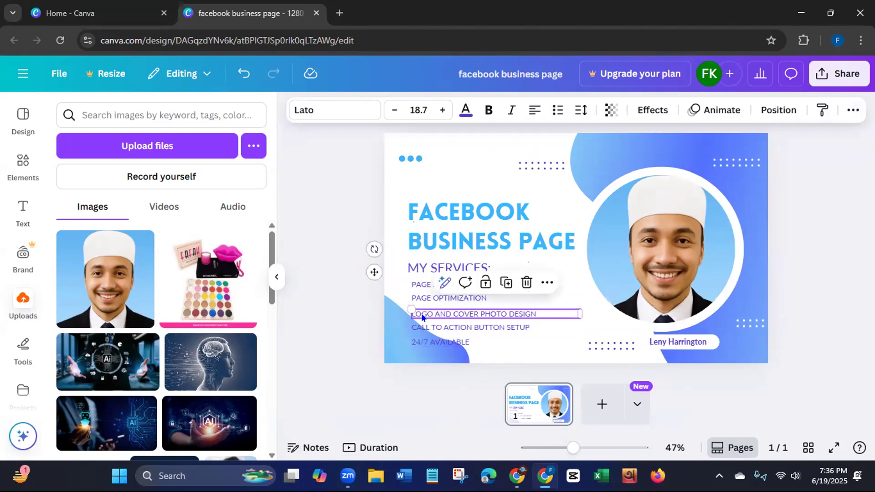
mouse_move(422, 315)
mouse_down()
mouse_move(419, 309)
mouse_move(428, 319)
mouse_up()
click(432, 327)
click(422, 341)
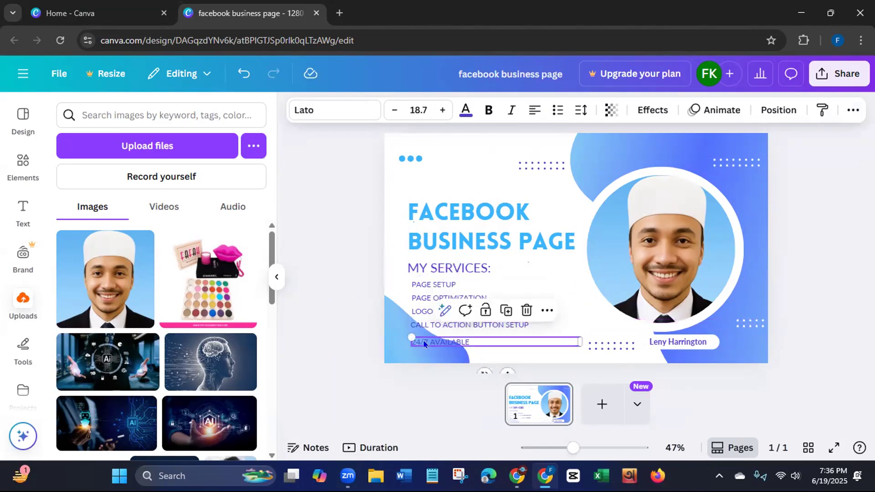
drag(423, 339, 424, 335)
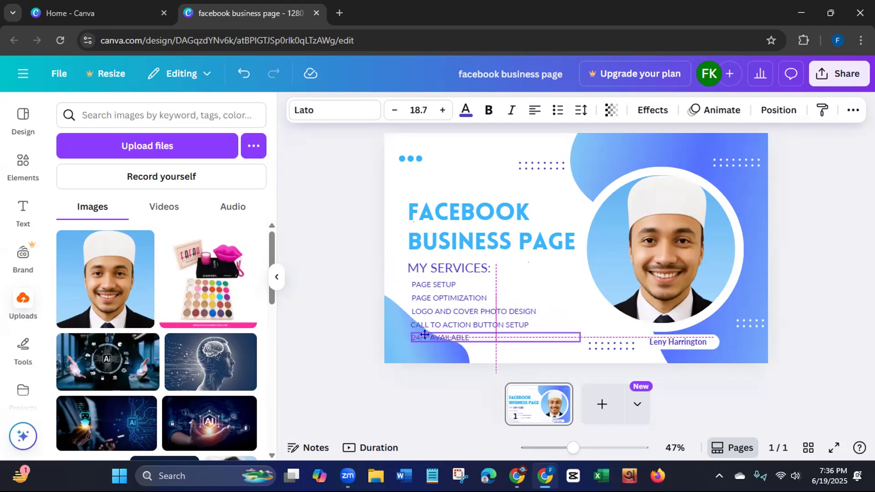
drag(424, 335, 424, 335)
click(339, 337)
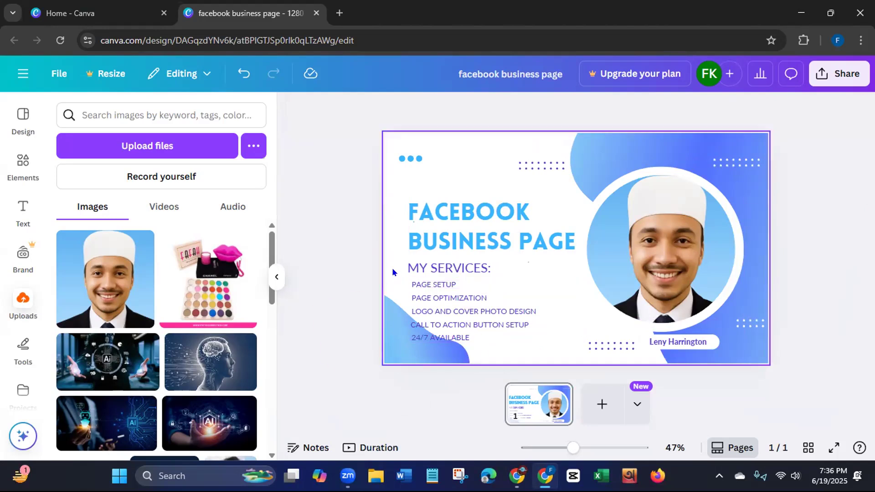
- Group the services heading, its five lines and the blue corner wave, and shift the group slightly up and right
drag(399, 274, 425, 335)
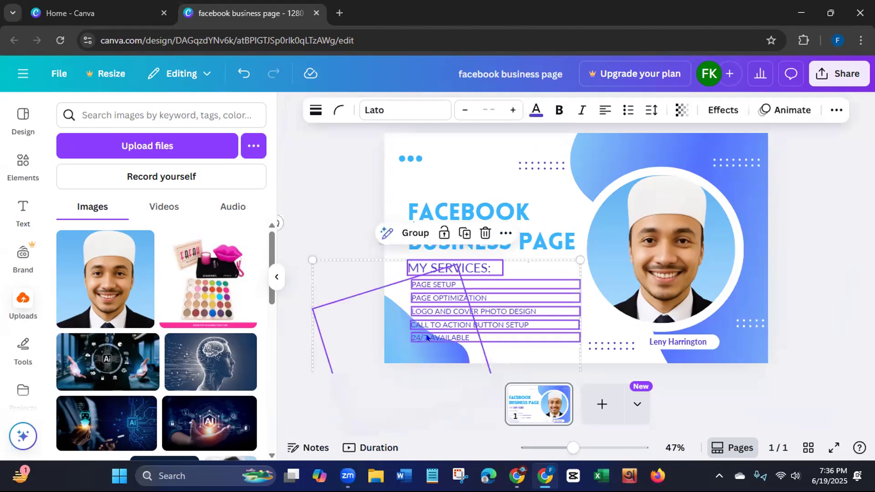
click(413, 233)
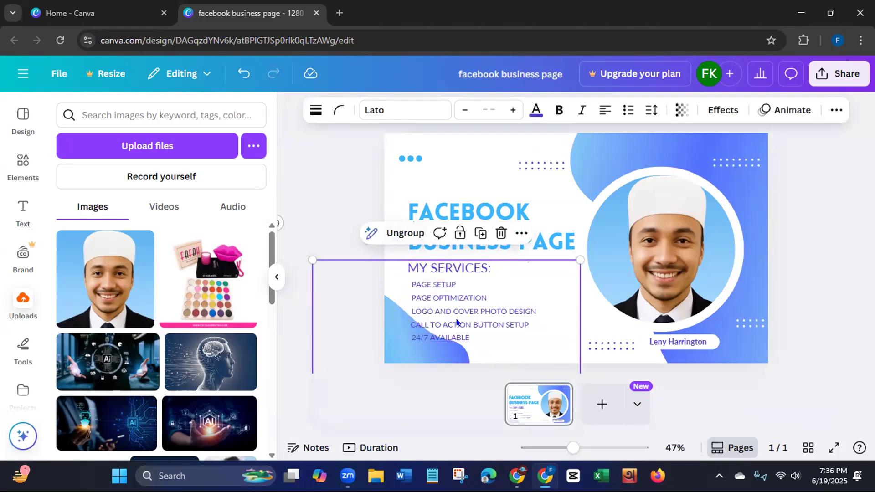
drag(456, 322, 462, 315)
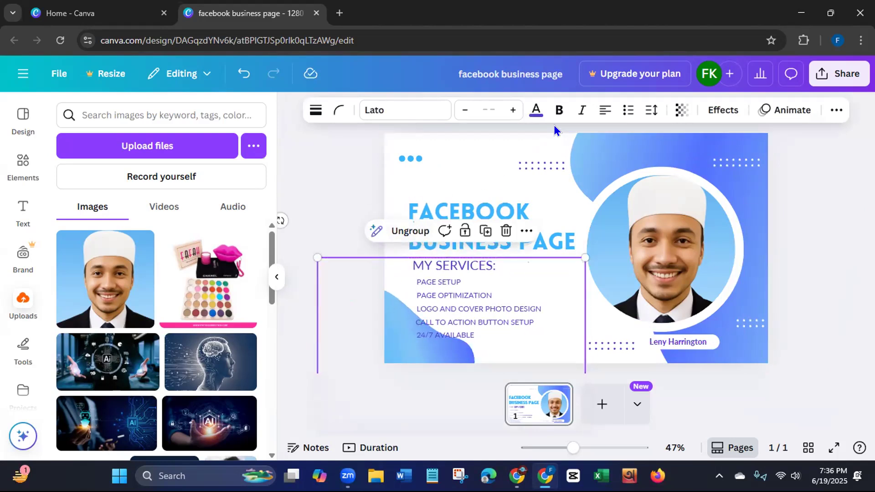
- Make the grouped services text bold and bulleted, and ungroup it
click(559, 110)
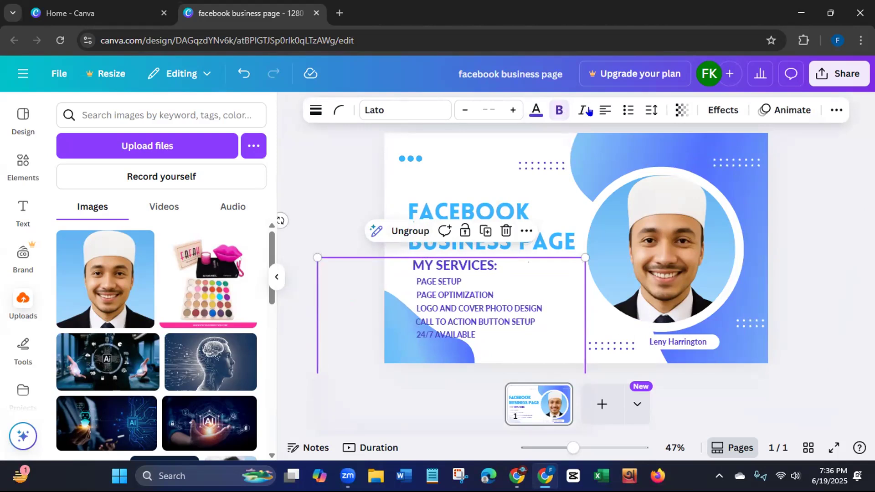
click(628, 110)
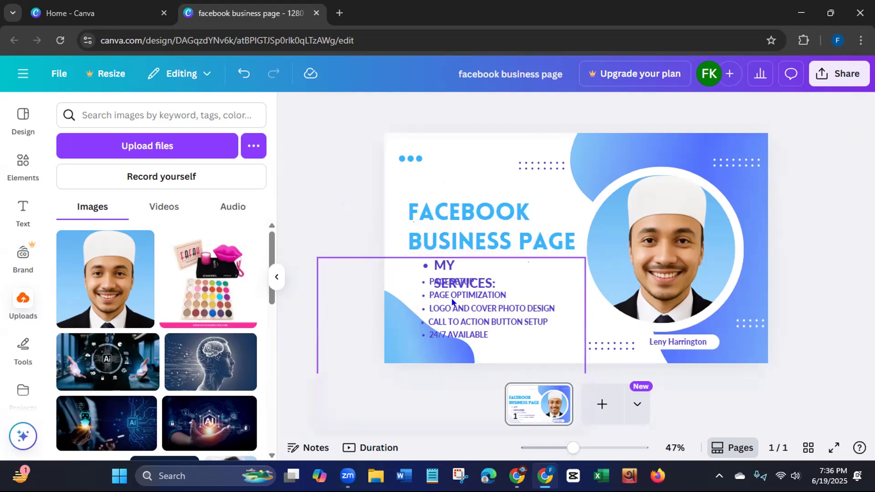
click(457, 317)
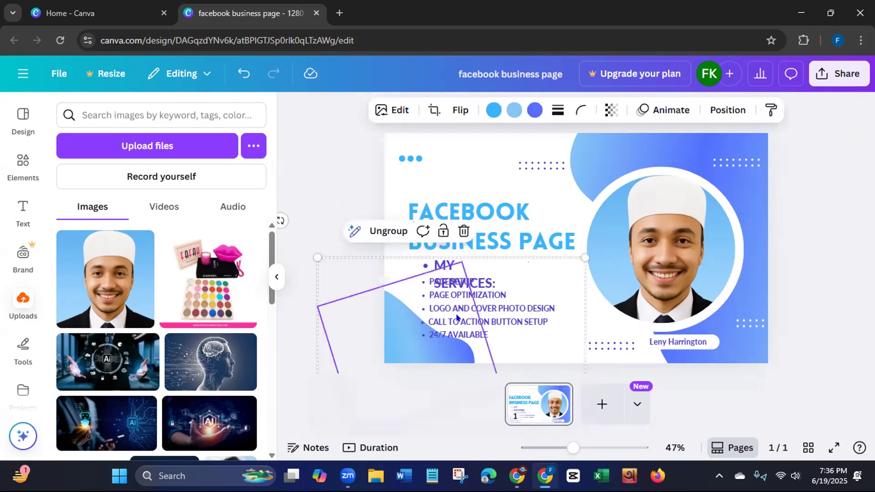
click(384, 232)
click(340, 189)
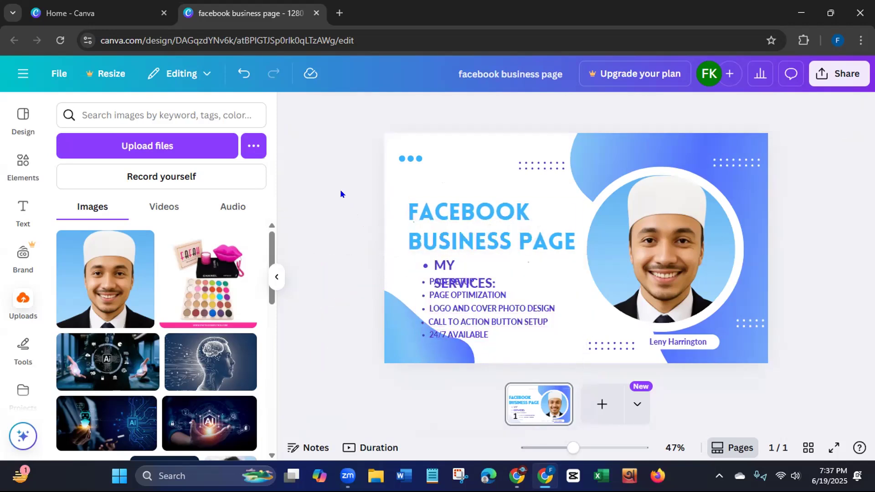
- Widen the "MY SERVICES:" heading's box to fit one line and remove its bullet
click(444, 272)
drag(508, 274, 538, 273)
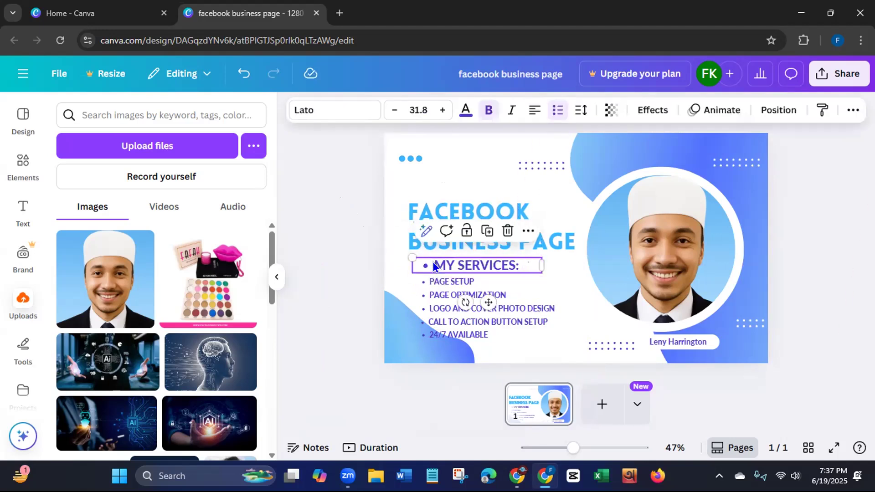
key(BackSpace)
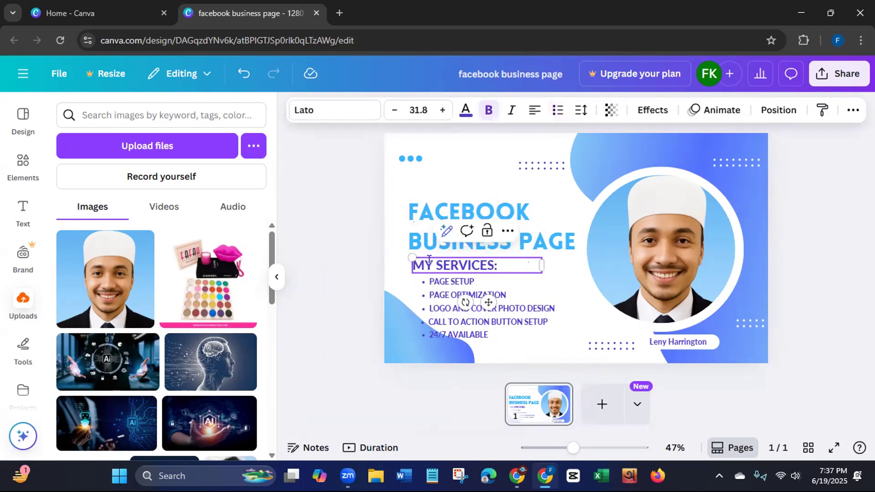
click(320, 277)
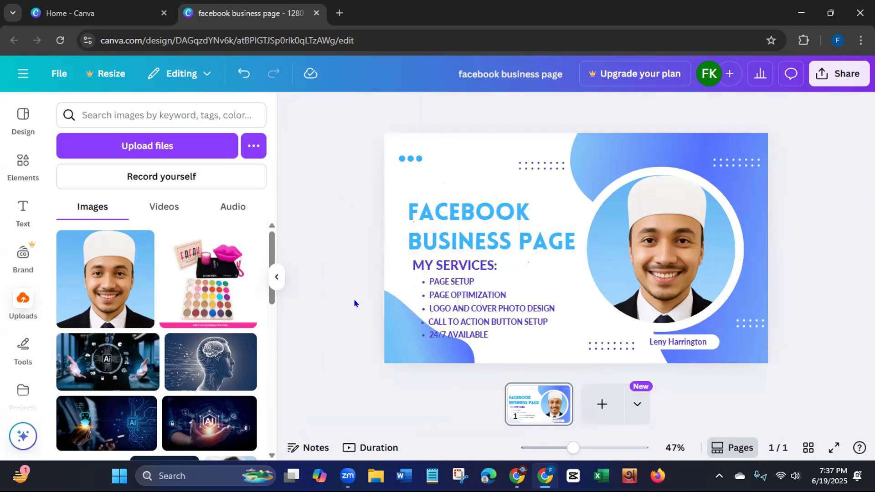
- Shift the blue corner wave down off the services list, and move the title up midway between the three dots and the services heading
mouse_move(390, 342)
mouse_down()
mouse_move(380, 355)
mouse_move(387, 354)
mouse_up()
click(341, 239)
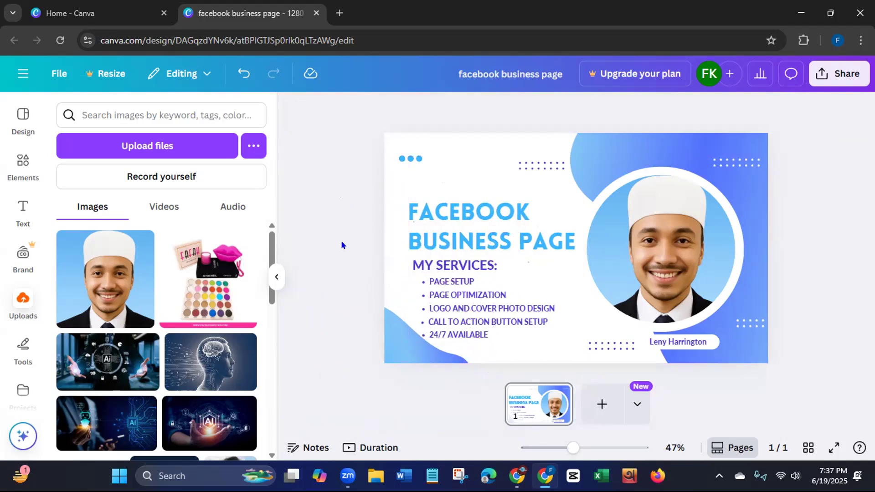
click(477, 213)
drag(487, 234, 487, 206)
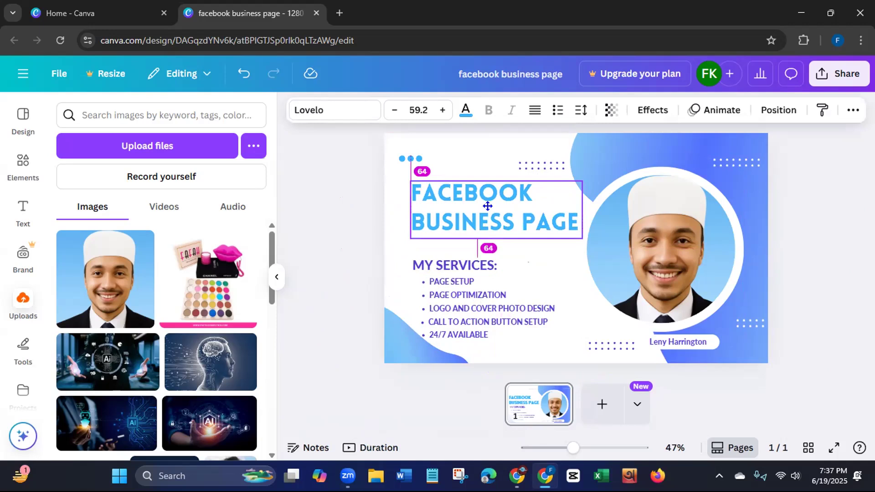
drag(487, 206, 487, 205)
click(355, 244)
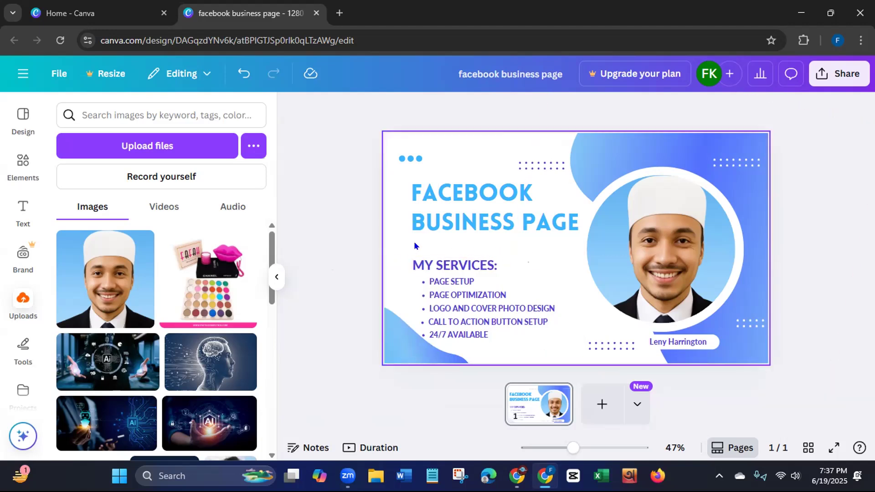
- Move the blue corner wave away from the services list to the area below the photo
drag(414, 245, 463, 290)
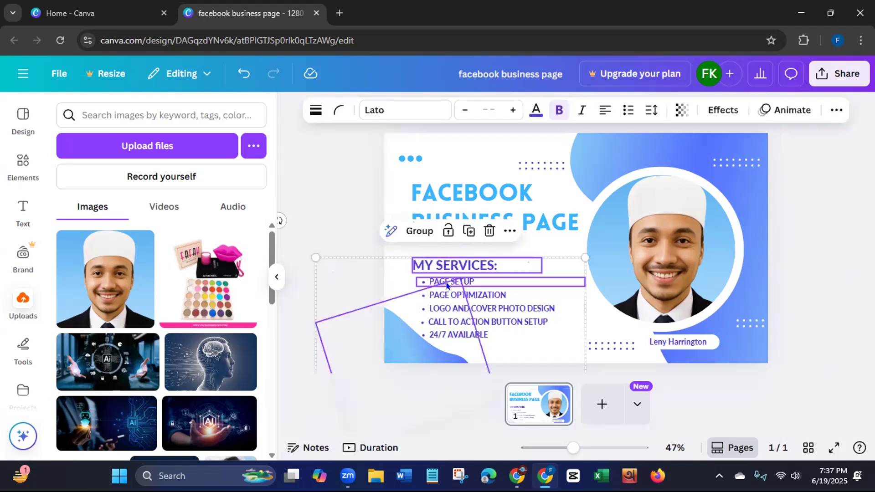
click(351, 212)
drag(425, 352, 658, 347)
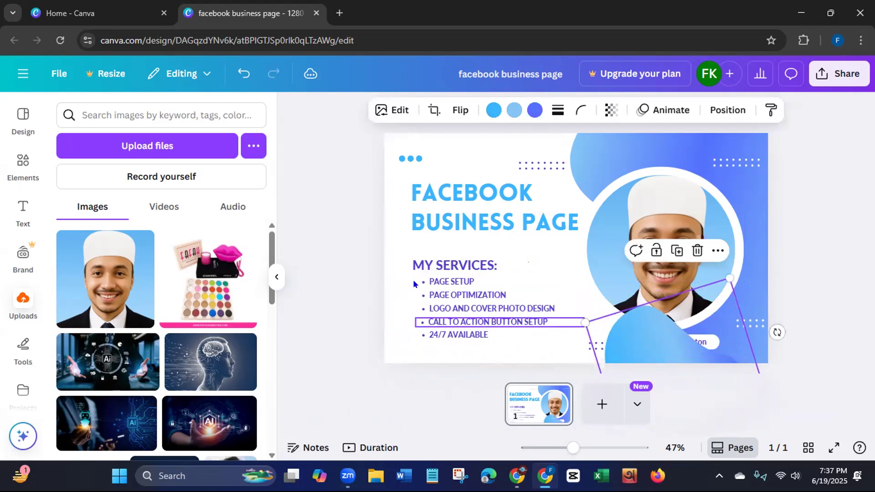
- Group the "MY SERVICES:" heading with its five lines and move the group up closer beneath the title
drag(412, 243, 433, 334)
click(465, 233)
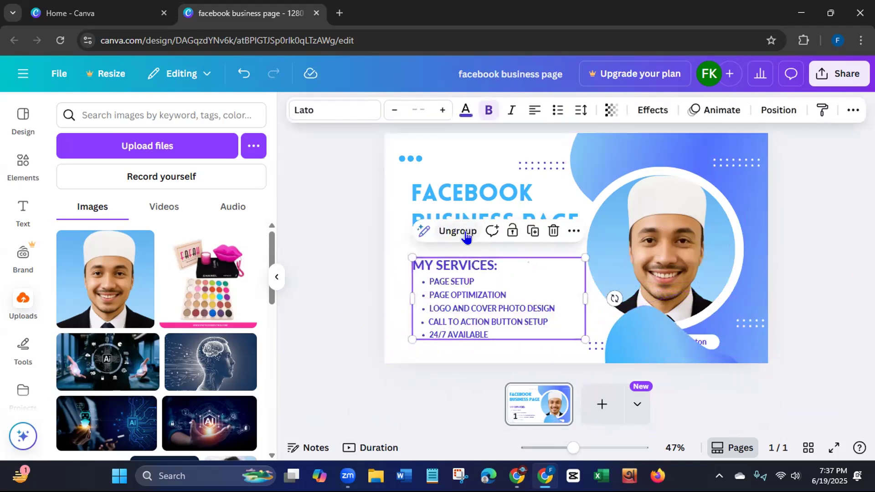
drag(480, 315, 478, 294)
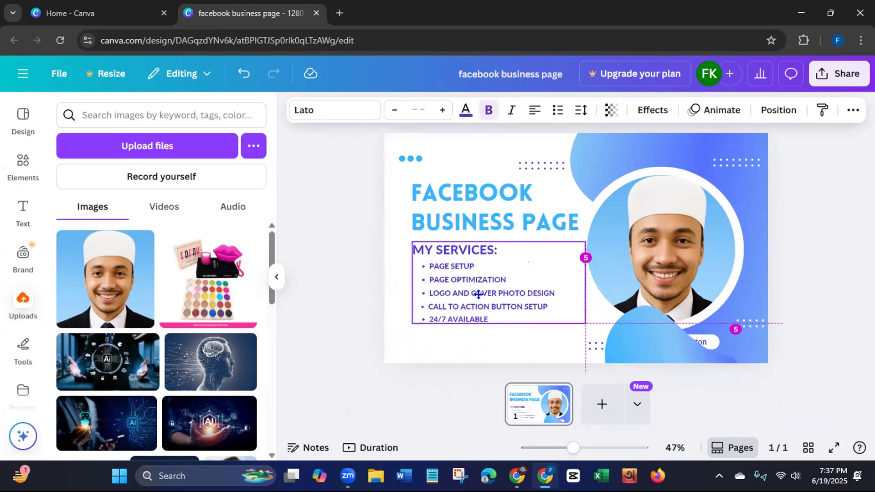
drag(477, 294, 478, 297)
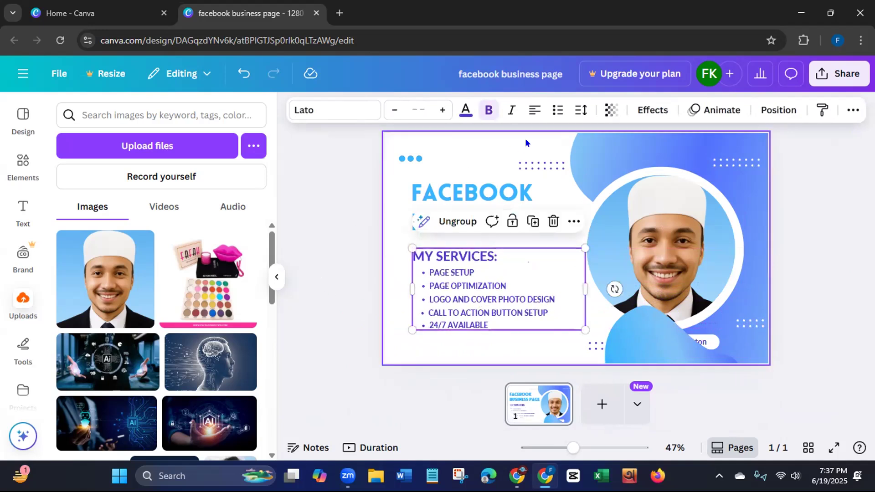
- Color the grouped services text light blue (#38b6ff)
click(465, 111)
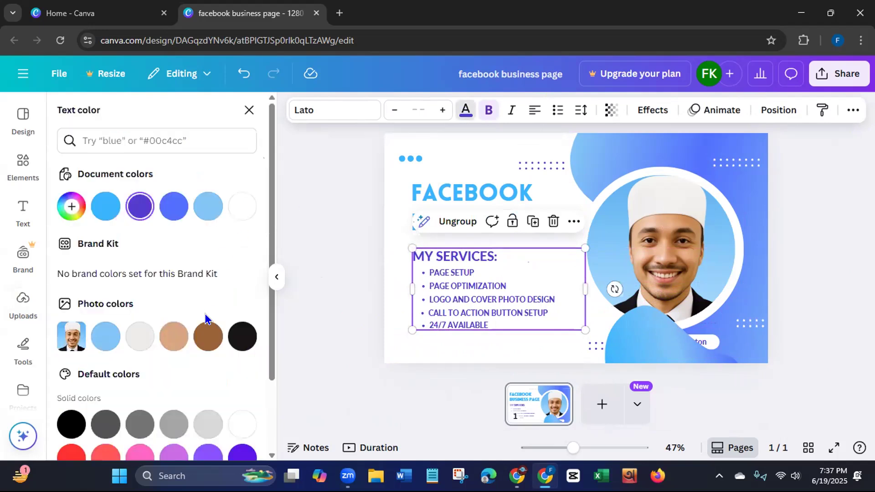
click(241, 339)
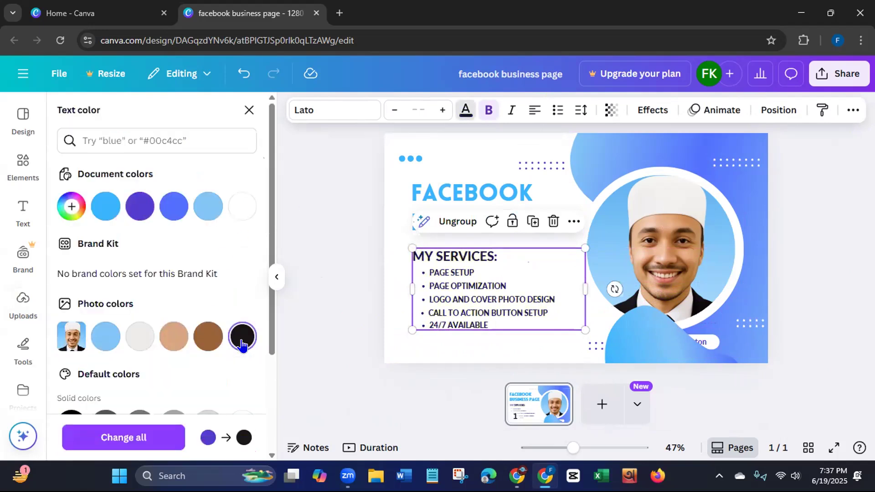
click(104, 209)
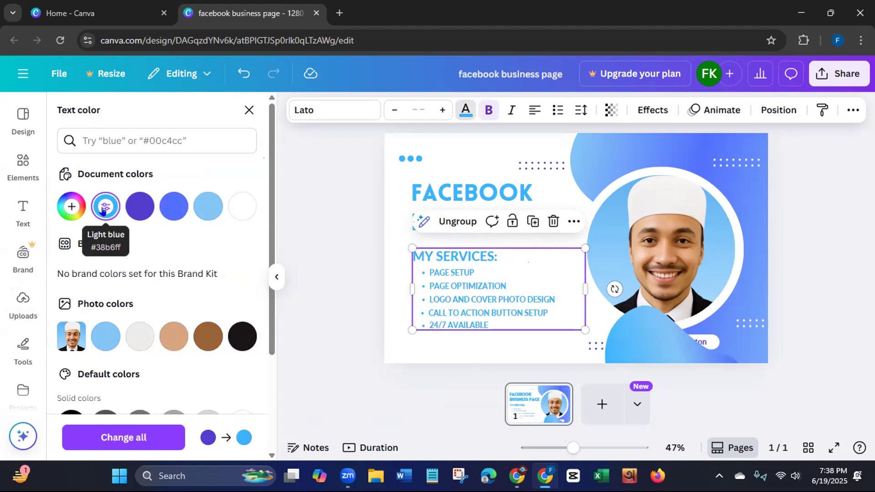
click(330, 278)
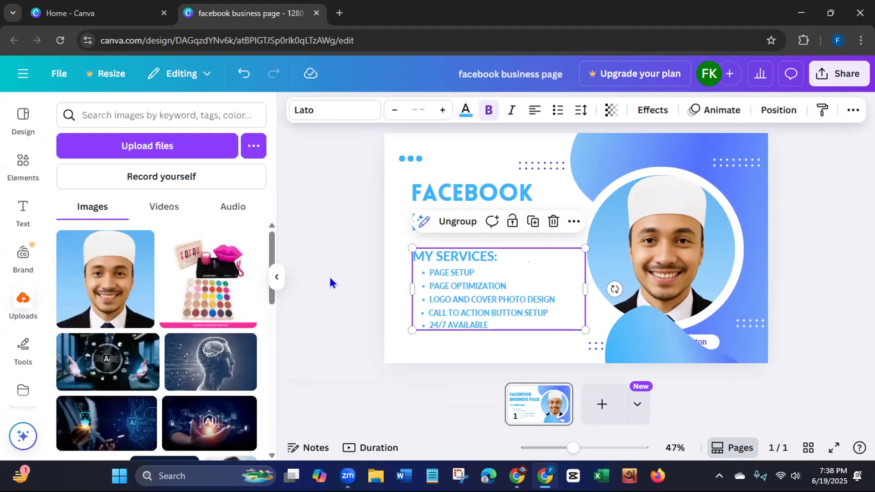
click(330, 277)
- Ungroup the services text and color only the "MY SERVICES:" heading black
double_click(506, 259)
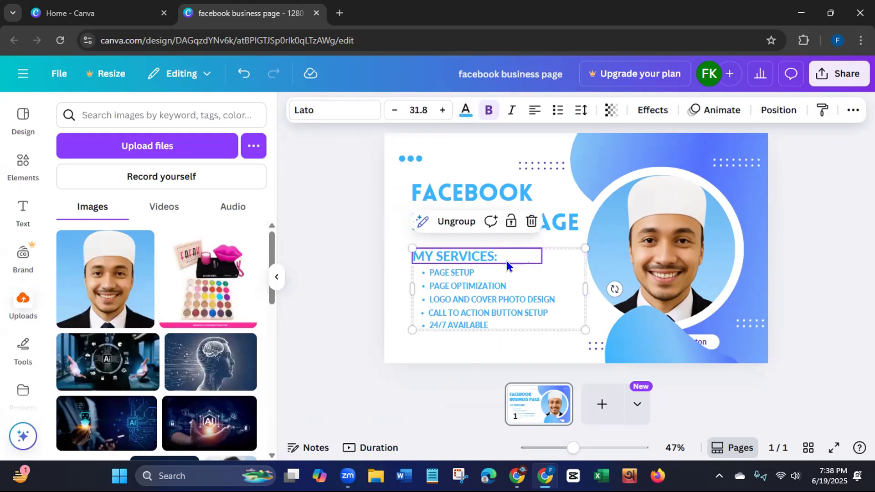
click(447, 222)
click(337, 261)
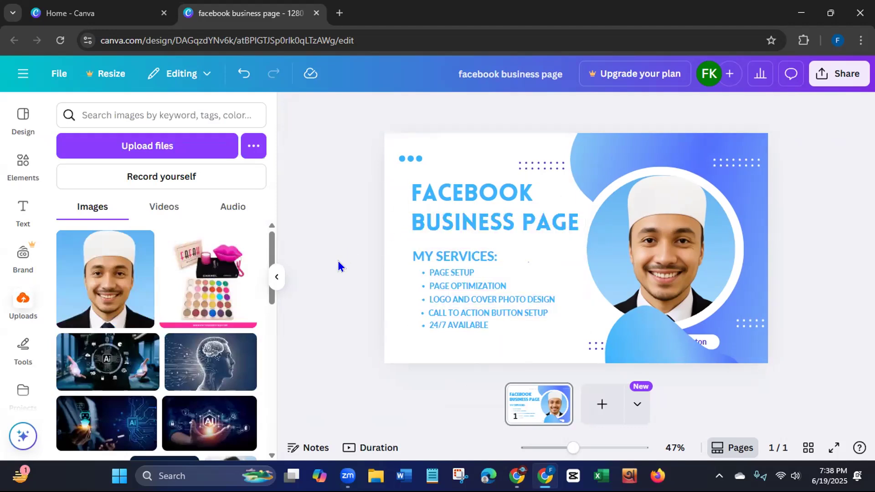
click(451, 261)
click(466, 110)
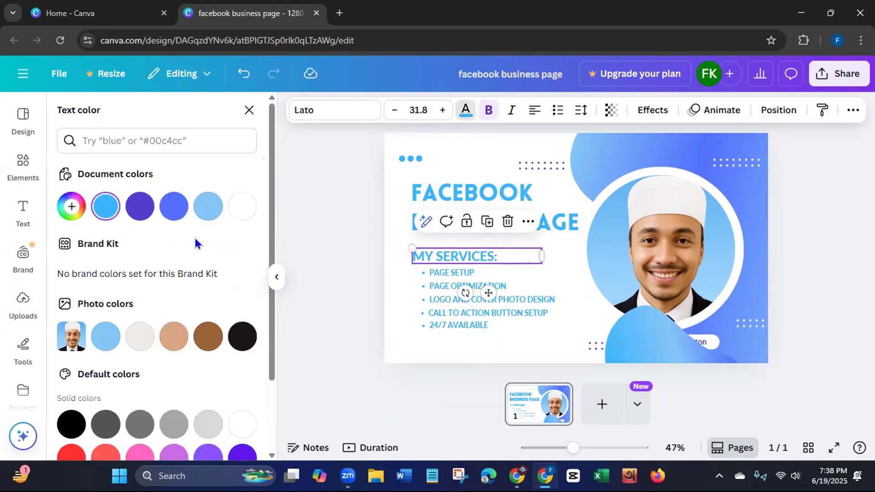
click(242, 336)
click(354, 272)
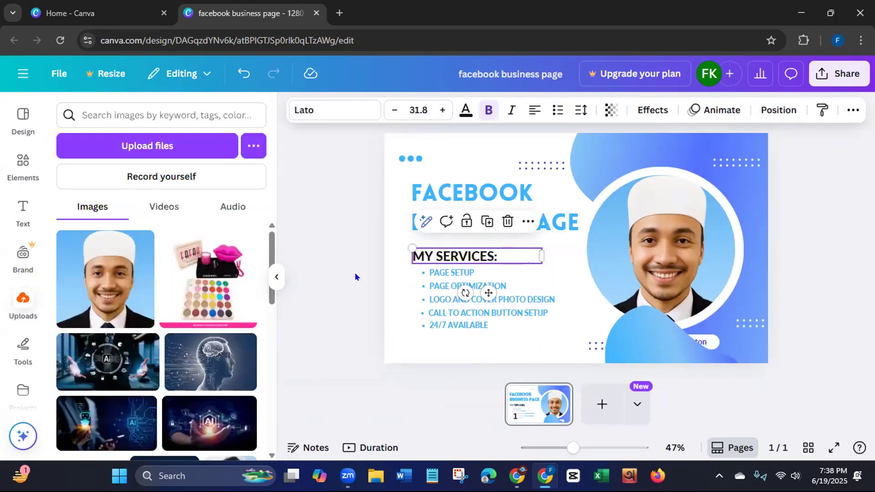
click(355, 277)
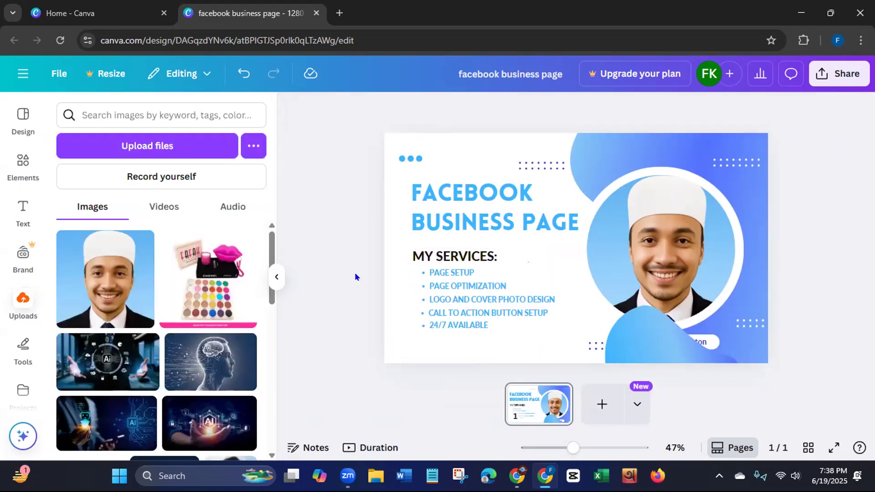
- Move the blue wave back into the design's lower-left corner
click(630, 336)
drag(630, 336, 350, 329)
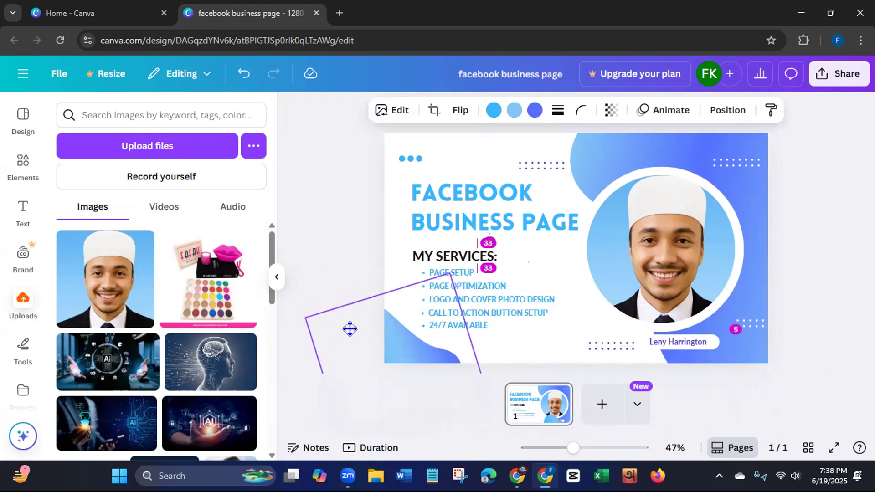
click(350, 197)
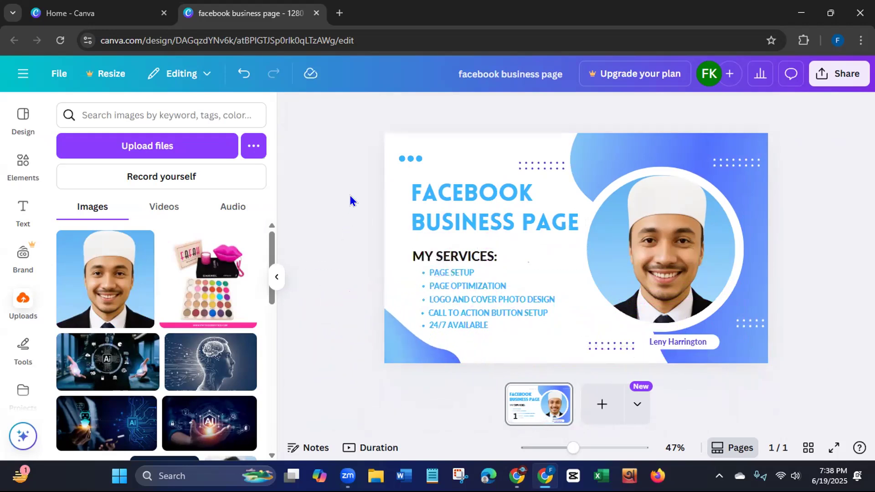
- Move the purple dot pattern beside the name label to just below the services list
click(599, 348)
drag(606, 344, 449, 337)
click(338, 226)
- Replace the name on the label below the photo with "Order Now" and set it in uppercase
click(708, 343)
click(696, 339)
key(BackSpace)
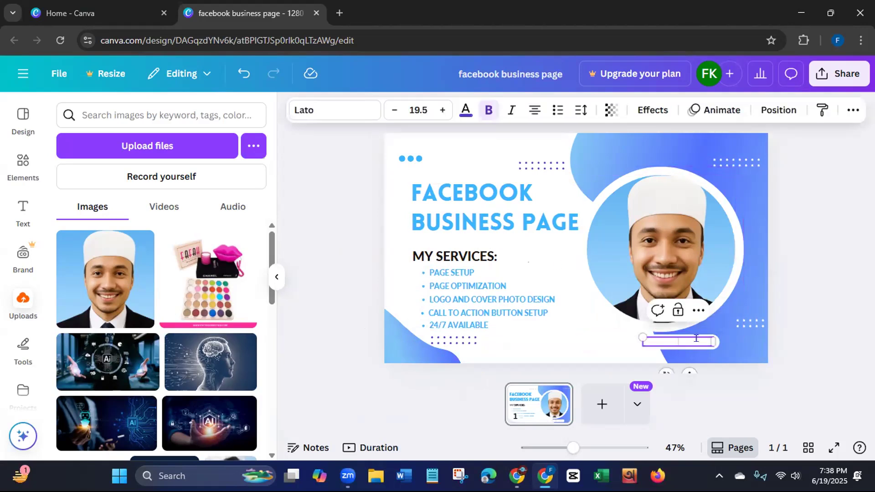
text(Order)
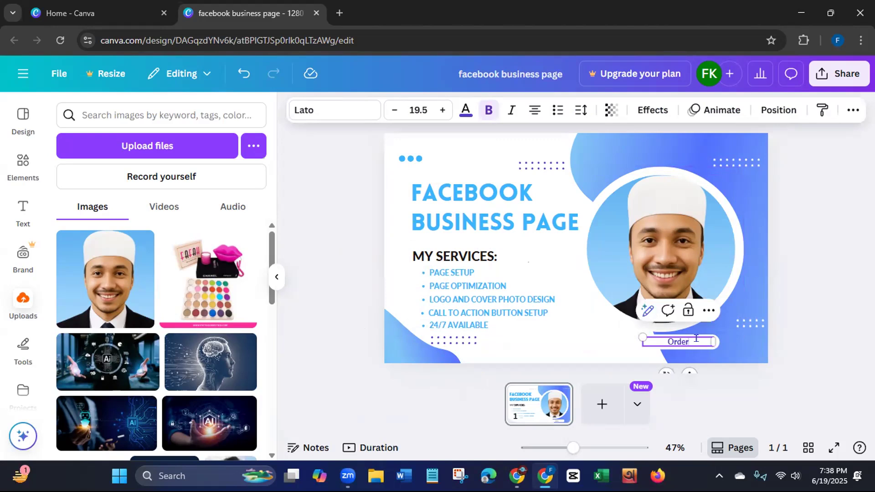
text( Now)
click(852, 110)
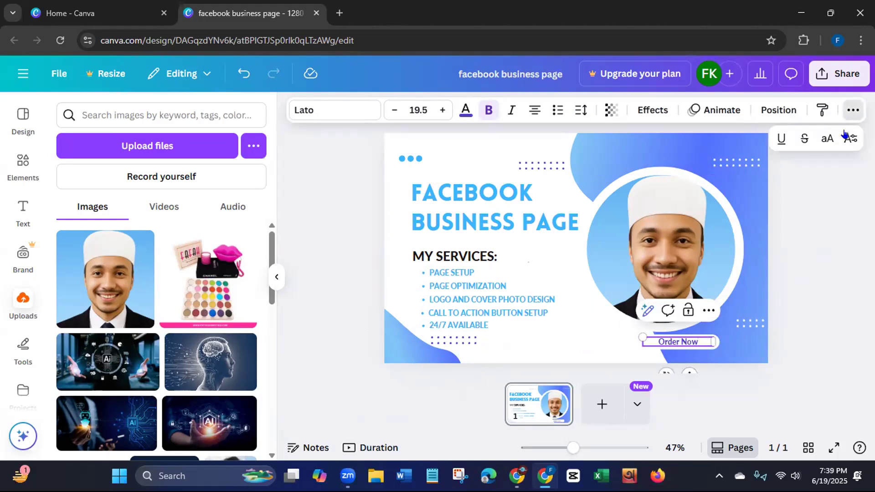
click(827, 139)
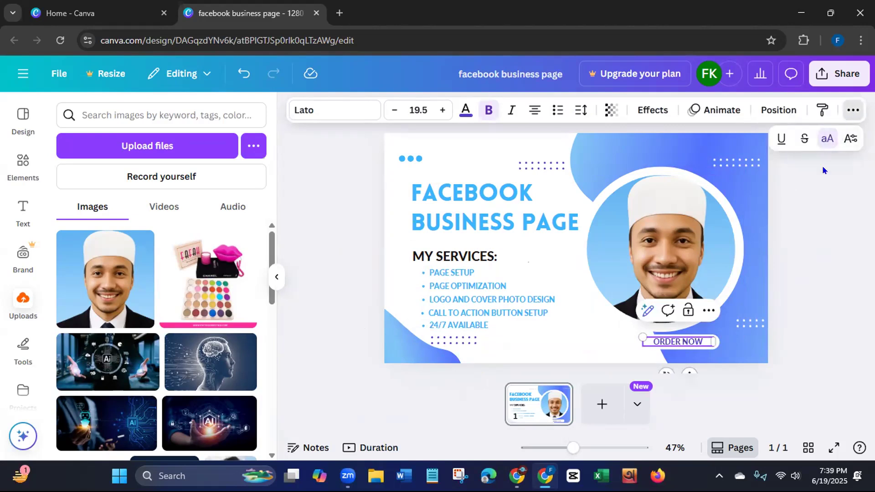
click(800, 315)
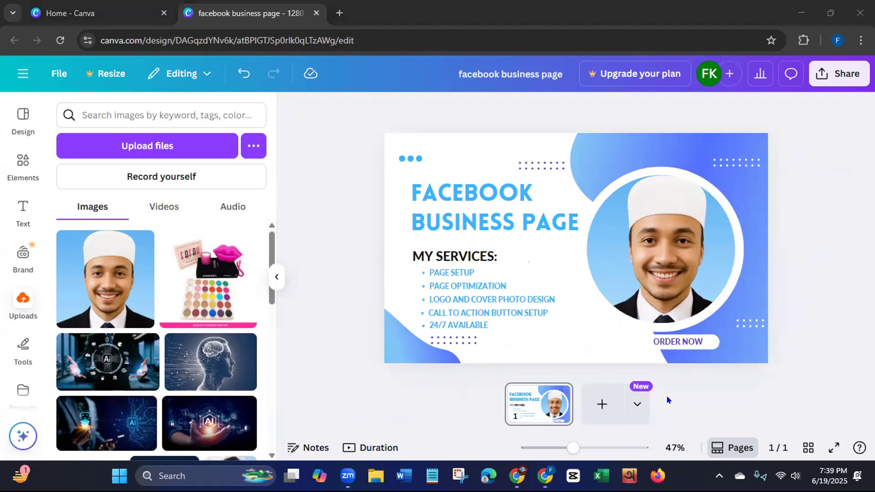
- Color the "ORDER NOW" text black
click(339, 273)
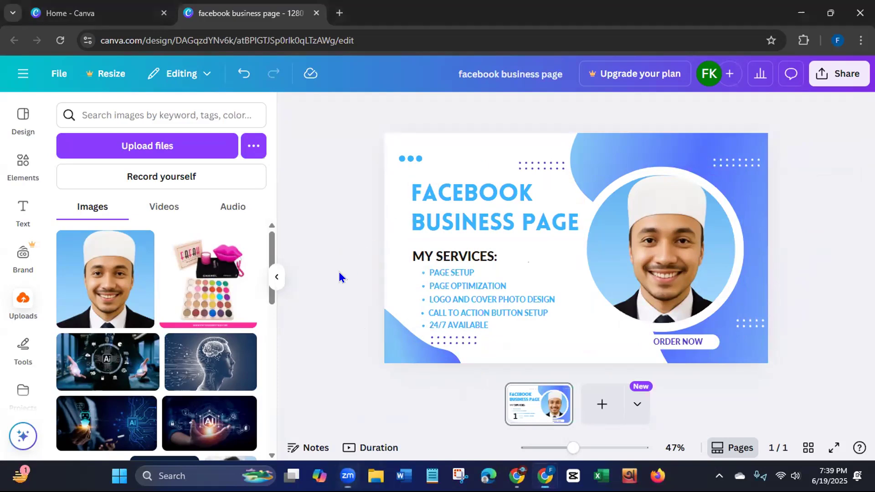
click(679, 342)
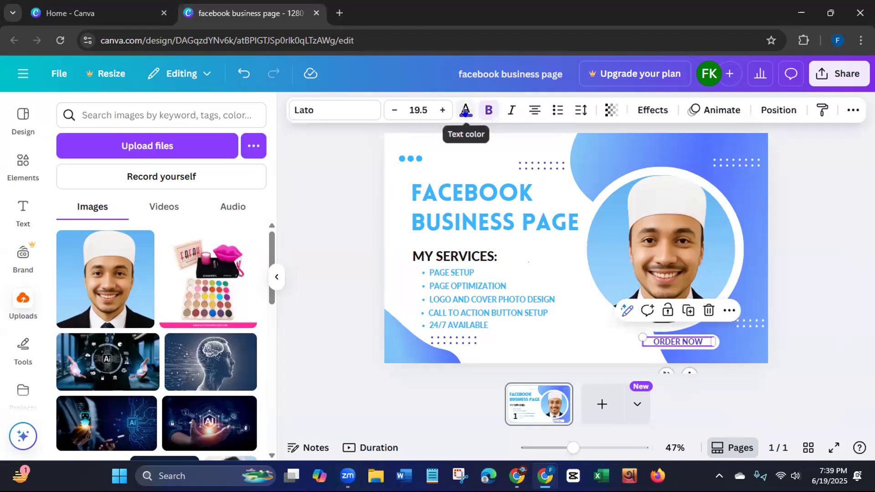
click(466, 111)
click(104, 207)
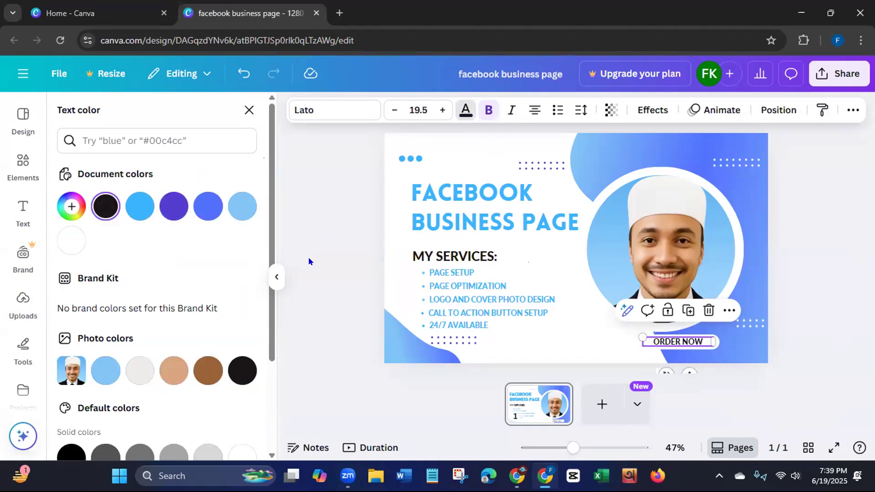
click(330, 262)
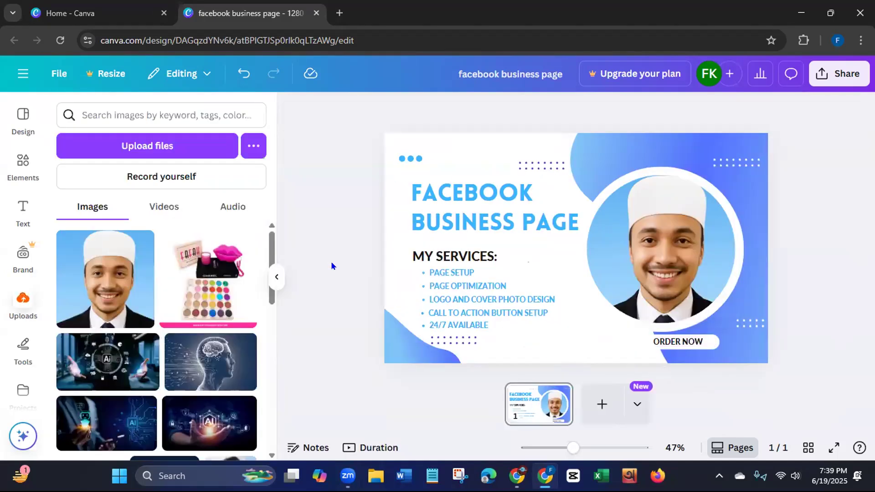
click(709, 348)
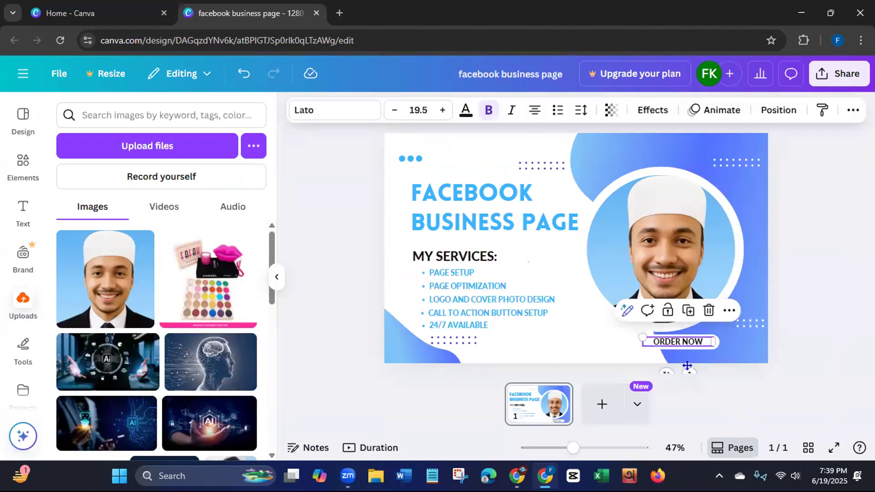
mouse_move(690, 367)
mouse_down()
mouse_move(702, 367)
mouse_move(685, 367)
mouse_up()
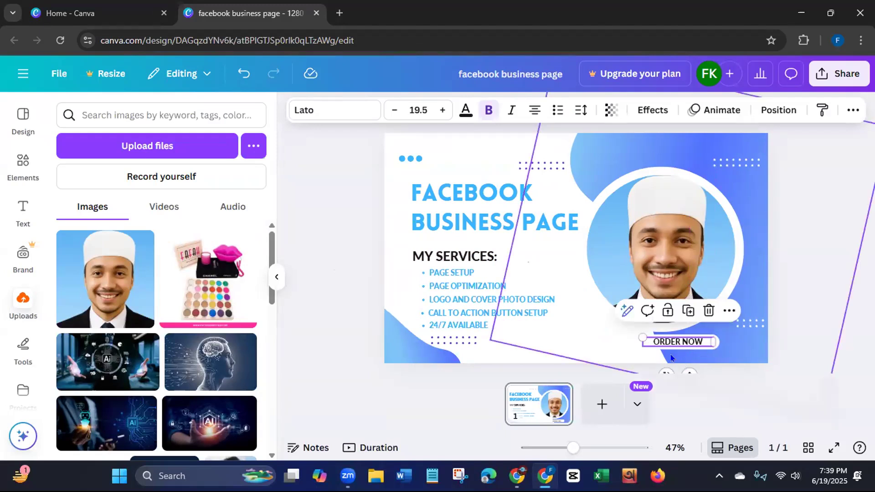
click(359, 252)
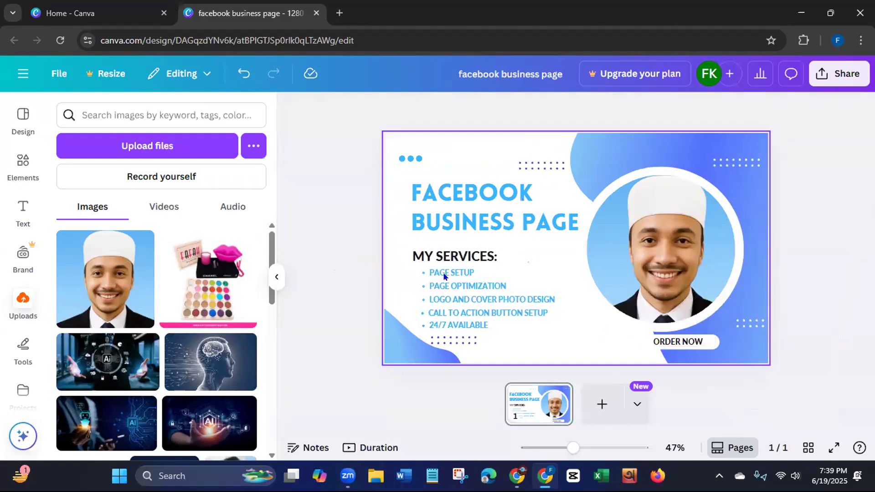
- Recolor the white pill shape behind "ORDER NOW" with the pale blue from the photo colors
click(692, 352)
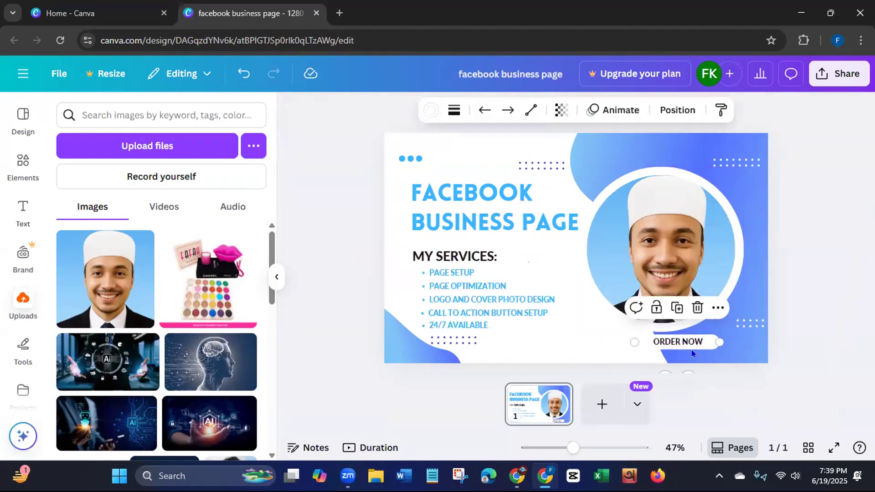
click(430, 111)
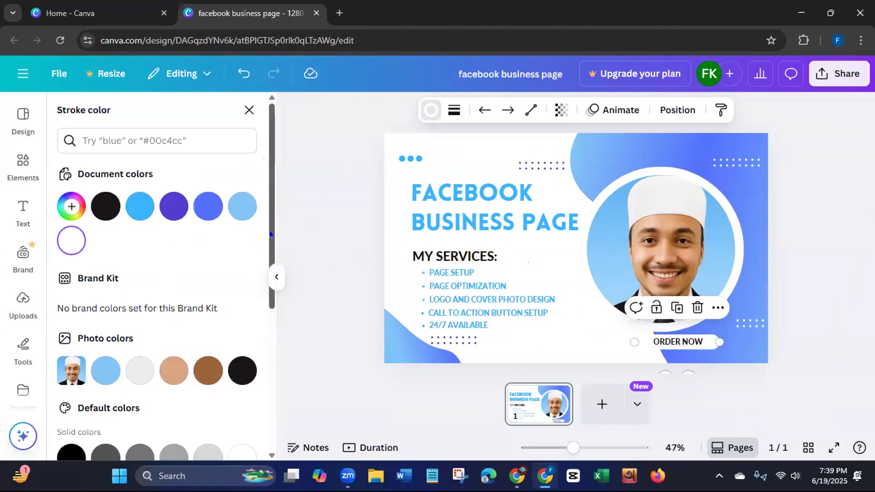
click(138, 210)
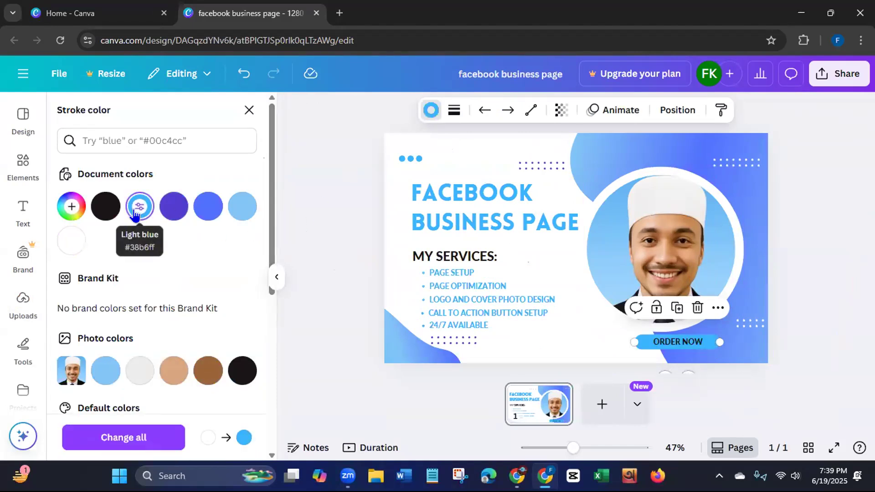
click(106, 369)
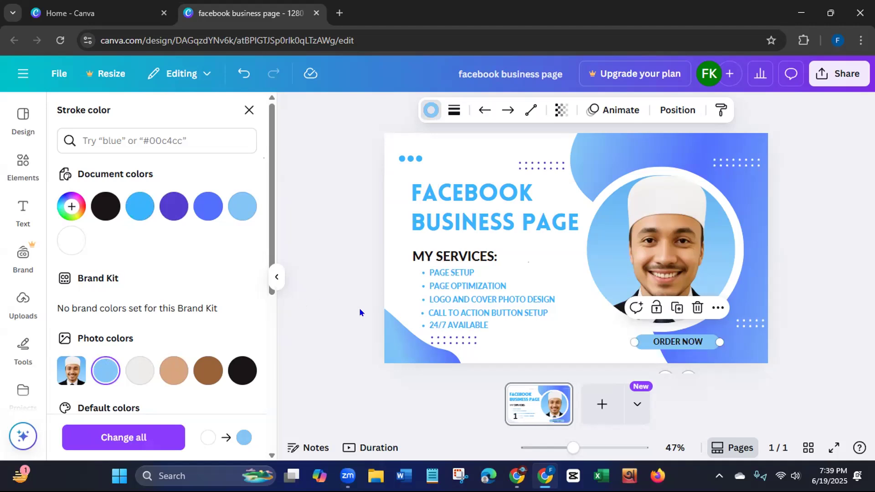
click(336, 319)
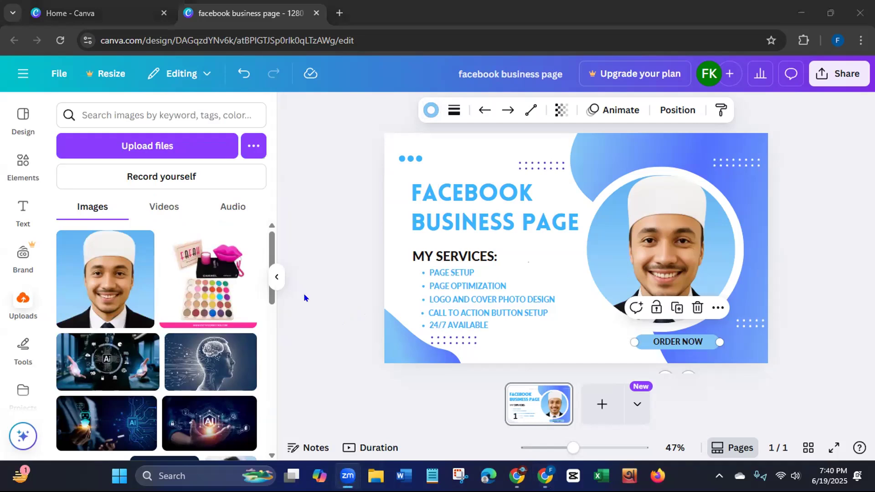
click(305, 297)
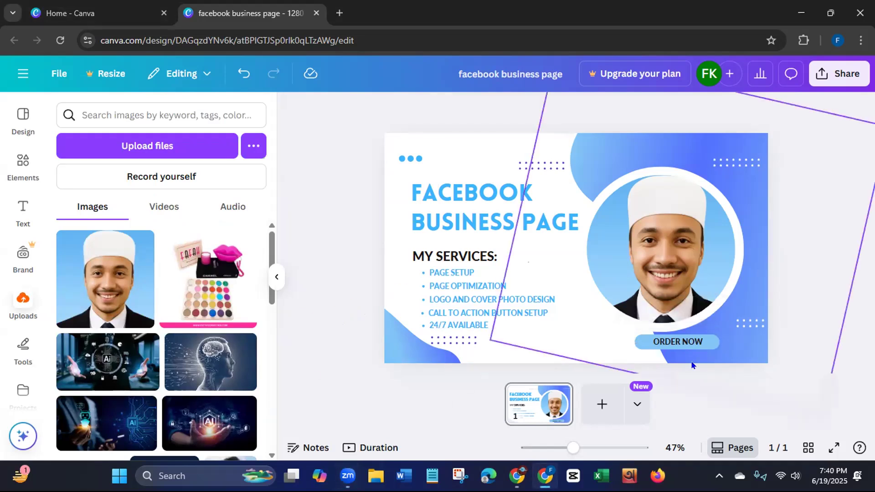
- Move the pale blue "ORDER NOW" label with its text from below the photo to just right of the dots under the services list
click(676, 349)
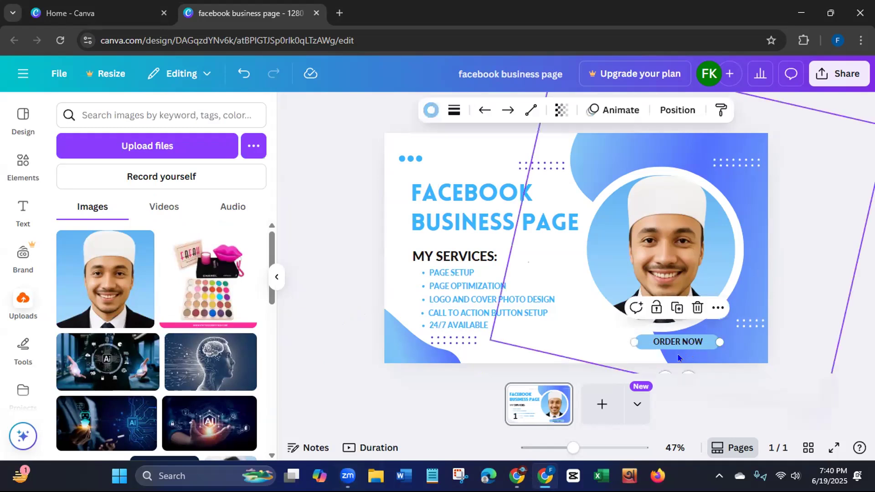
drag(681, 368, 570, 368)
drag(669, 343, 553, 339)
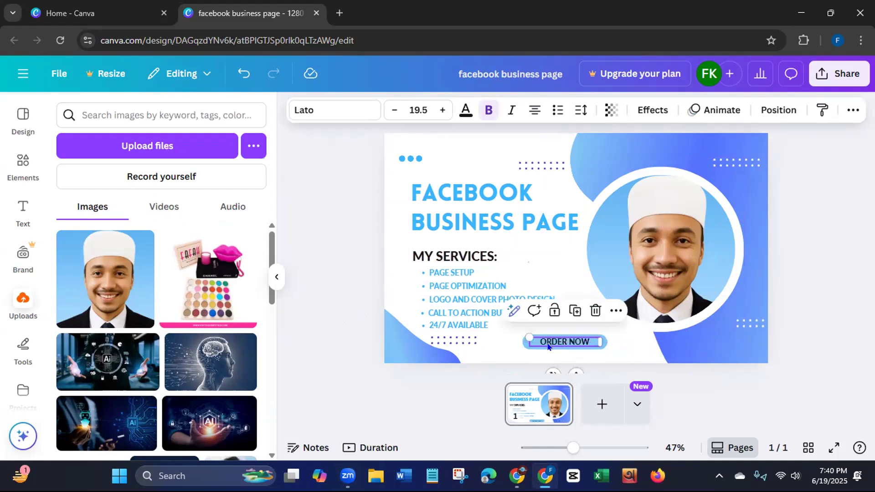
click(282, 301)
click(536, 348)
- Delete the purple dot pattern below the services list
click(350, 313)
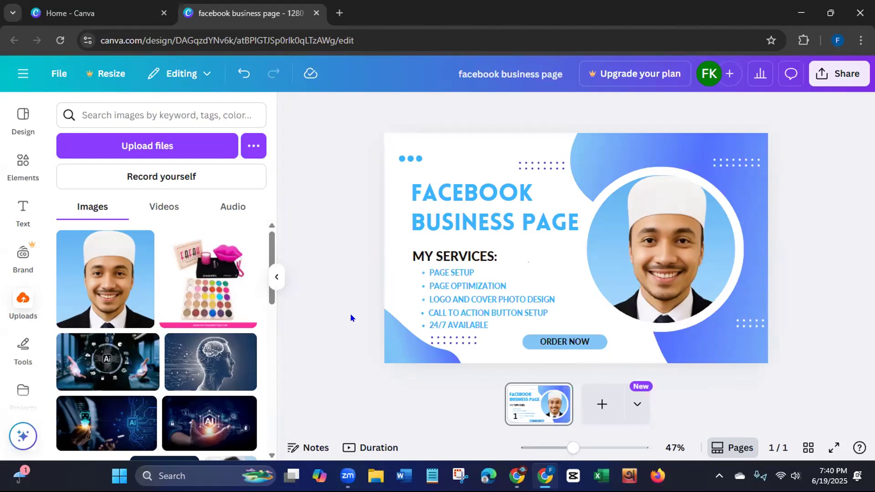
drag(350, 313, 466, 341)
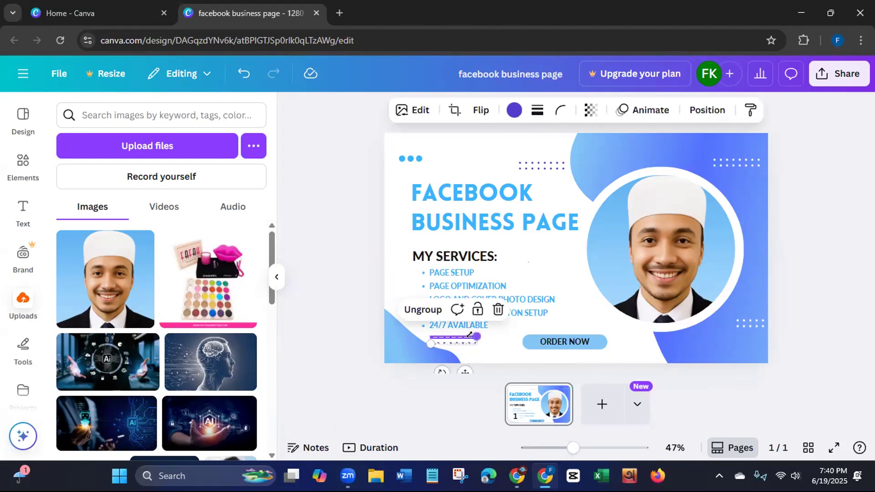
key(Delete)
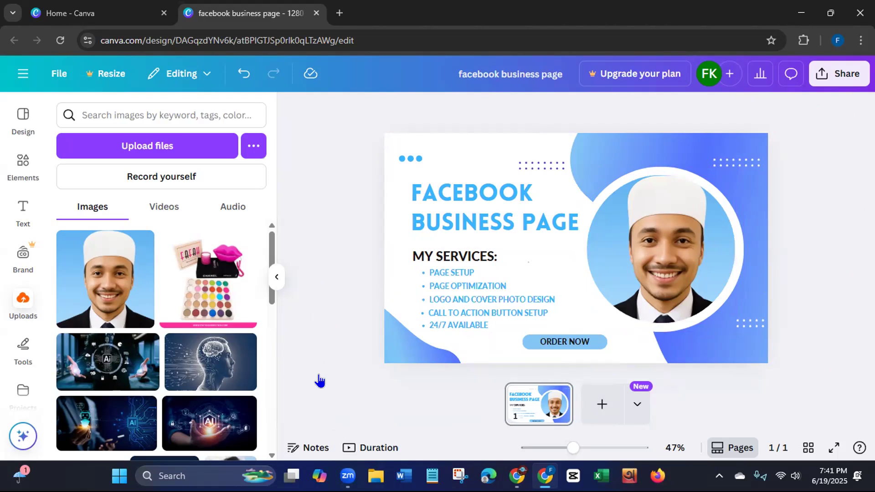
- Switch to Notepad and open the Facebook business page note at its "Title:" section
click(432, 476)
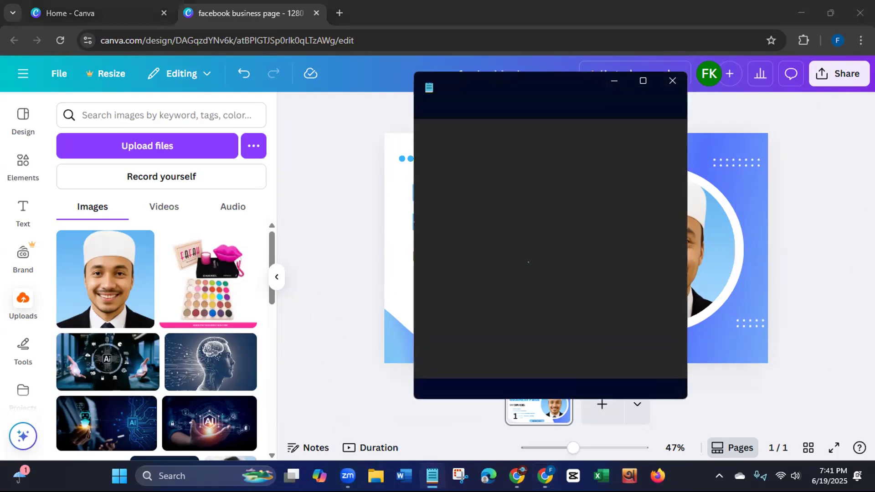
click(454, 88)
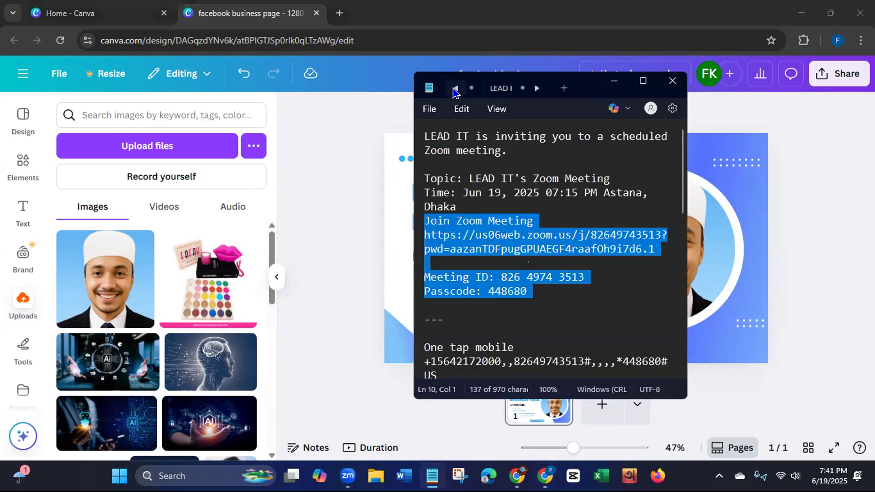
click(455, 89)
click(455, 89)
click(455, 89)
click(456, 89)
click(454, 90)
click(454, 90)
click(454, 89)
click(454, 89)
click(453, 90)
click(454, 90)
click(454, 89)
click(454, 90)
click(454, 90)
click(453, 90)
click(454, 89)
click(454, 90)
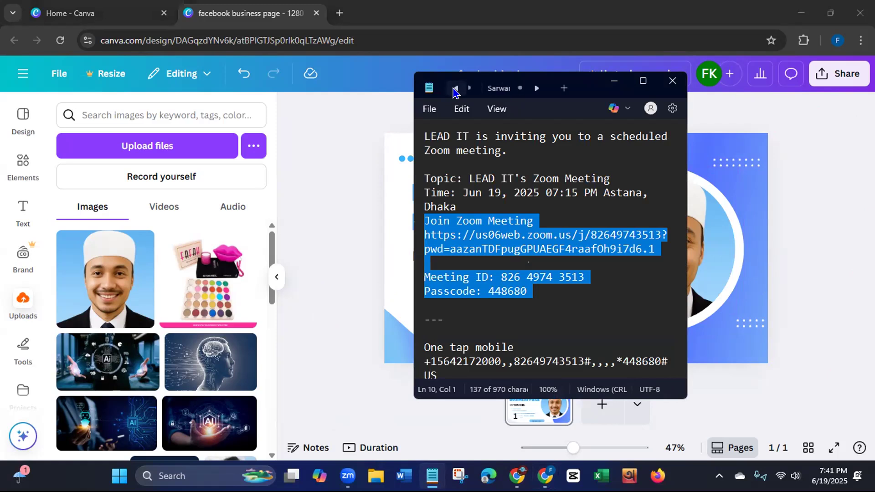
click(537, 88)
click(537, 88)
click(486, 90)
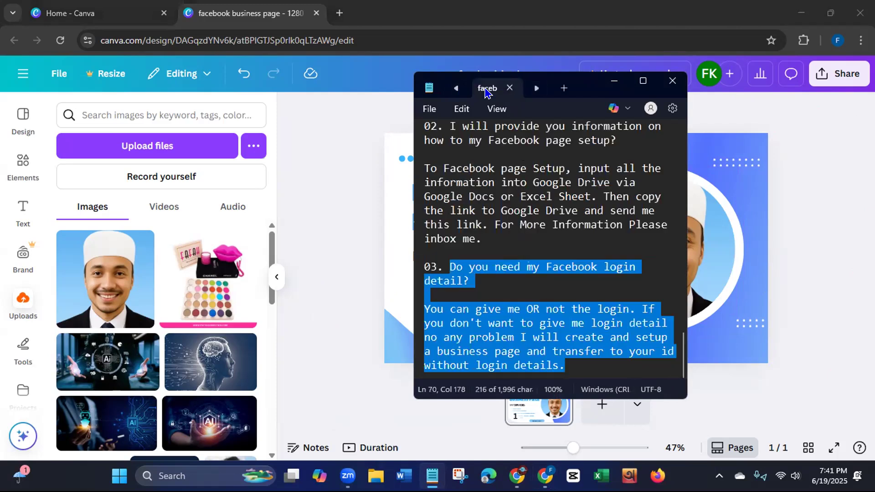
scroll(682, 348, up, 12)
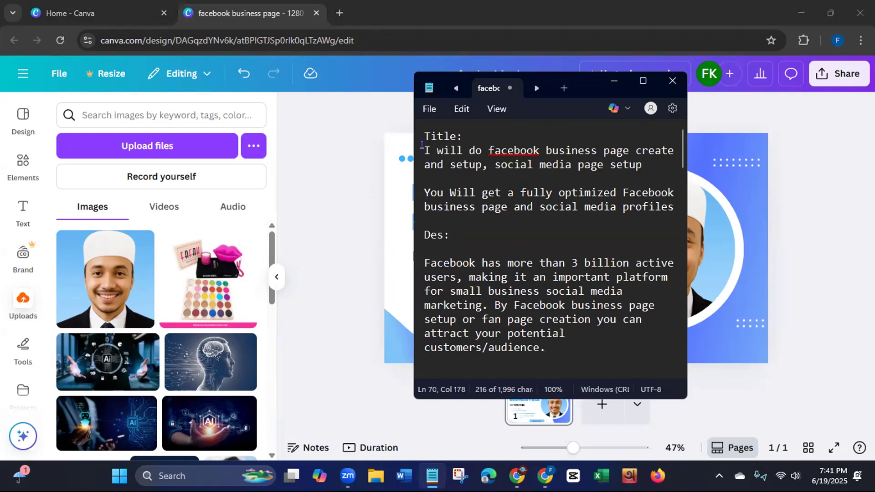
- Replace the word "setup" before the comma in the note's title with "optimization"
click(477, 165)
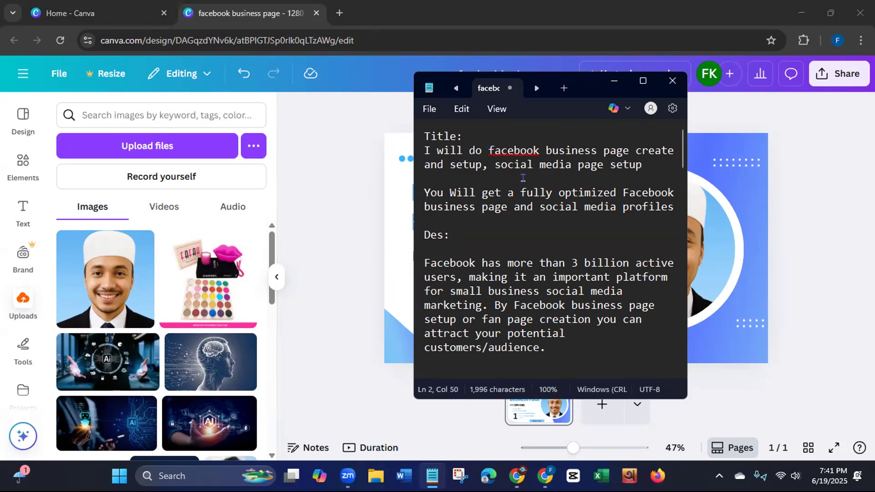
key(BackSpace)
key(BackSpace)
key(BackSpace)
key(BackSpace)
key(BackSpace)
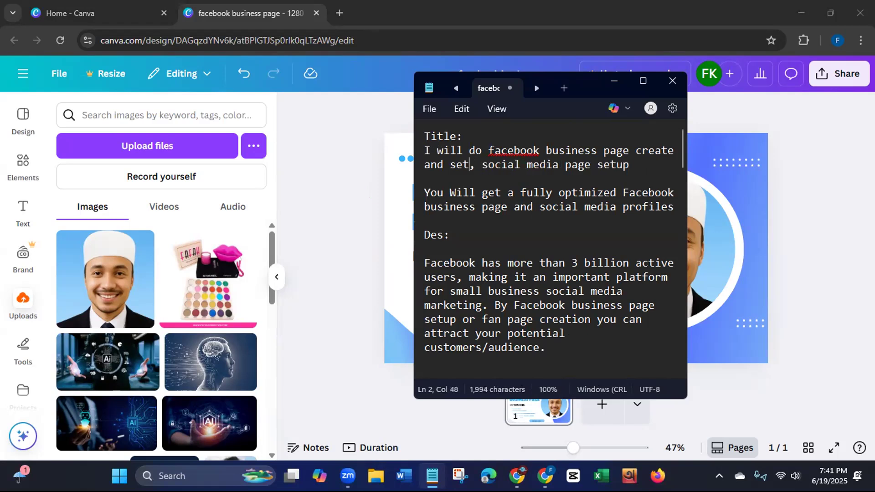
text(opt)
text(imizat)
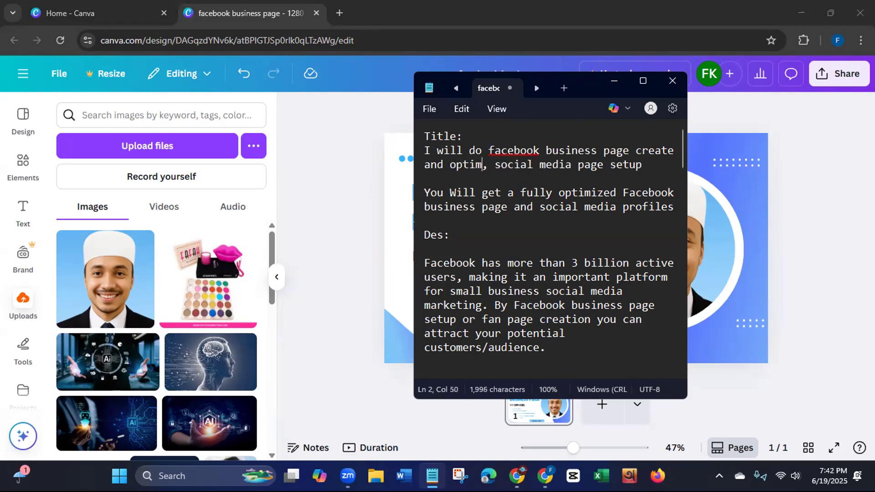
text(ion)
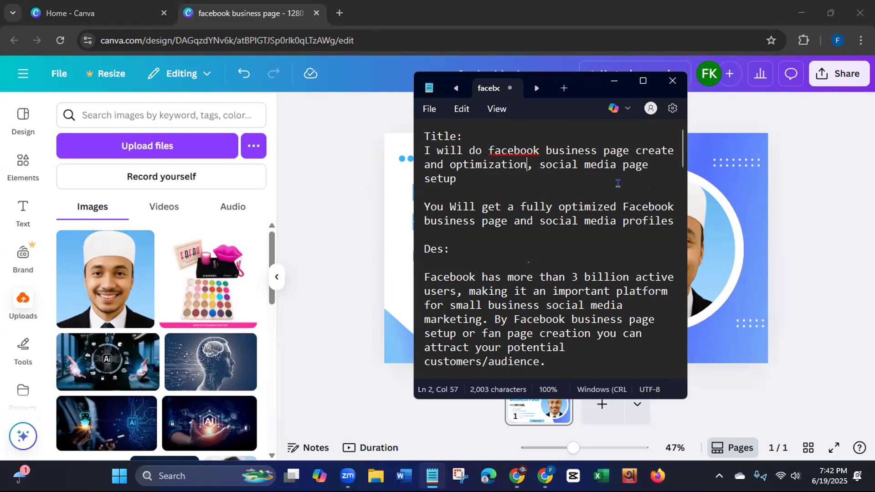
- Copy the title "I will do facebook business page create and optimization, social media page setup" and close Notepad
drag(420, 144, 463, 182)
right_click(463, 162)
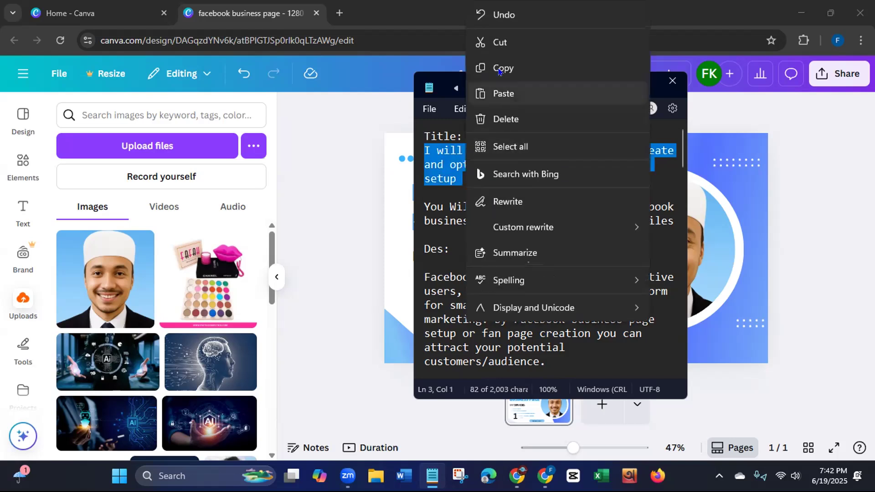
click(508, 66)
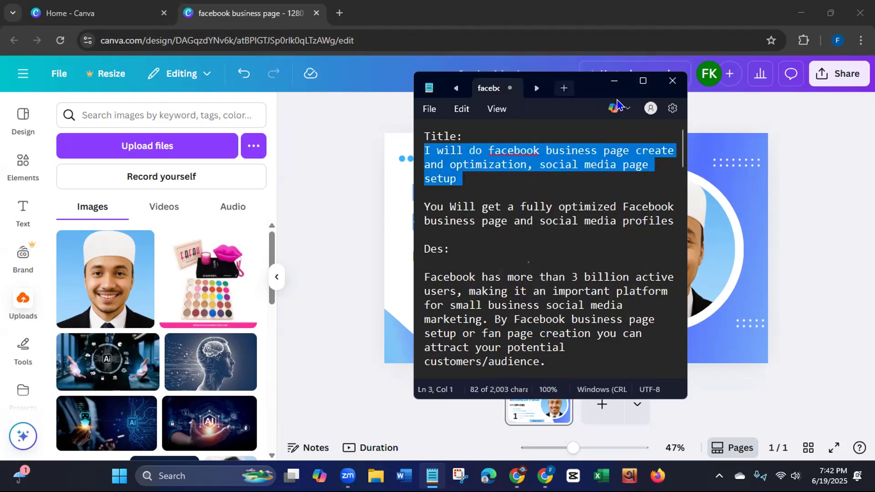
click(671, 84)
- Rename the Canva design with the copied title
drag(564, 69, 445, 64)
key(BackSpace)
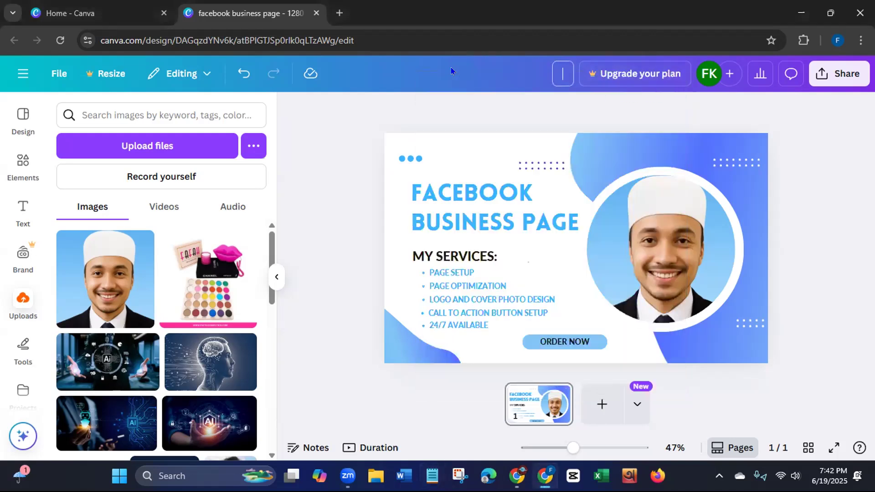
key(ctrl+v)
key(Return)
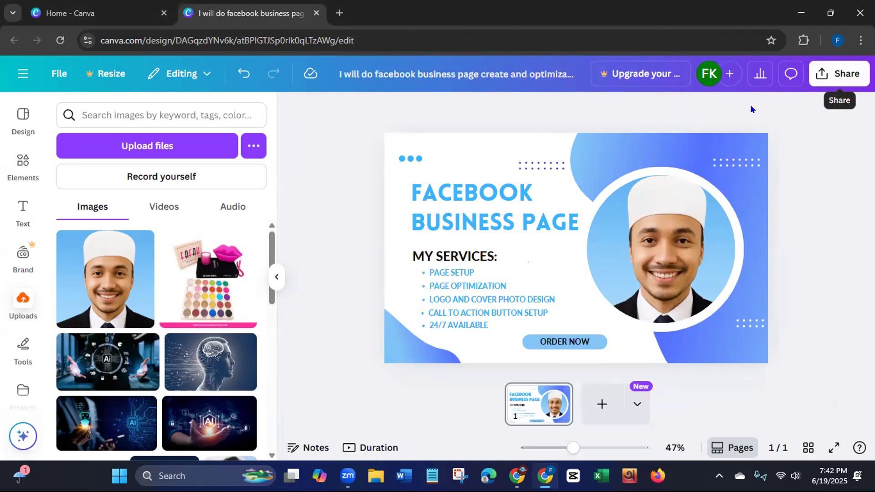
- Color the "FACEBOOK BUSINESS PAGE" heading royal blue, #5271ff, from the document colors
click(477, 198)
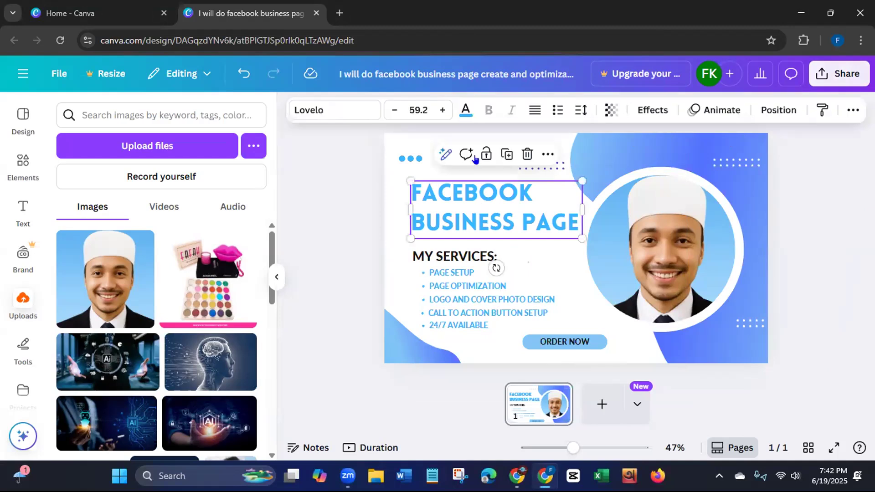
click(465, 110)
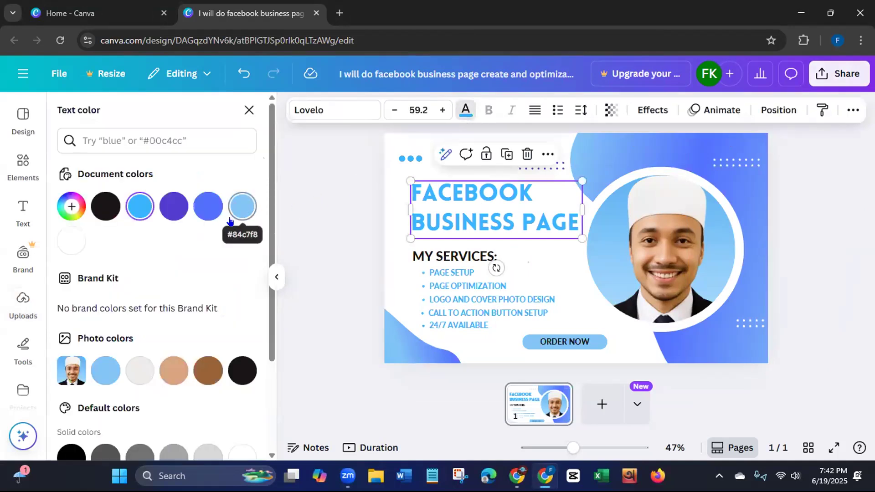
click(199, 209)
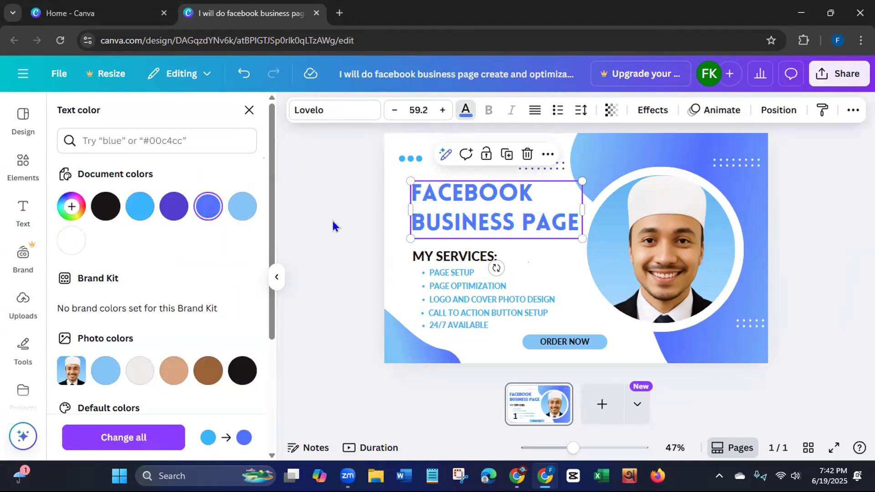
click(325, 288)
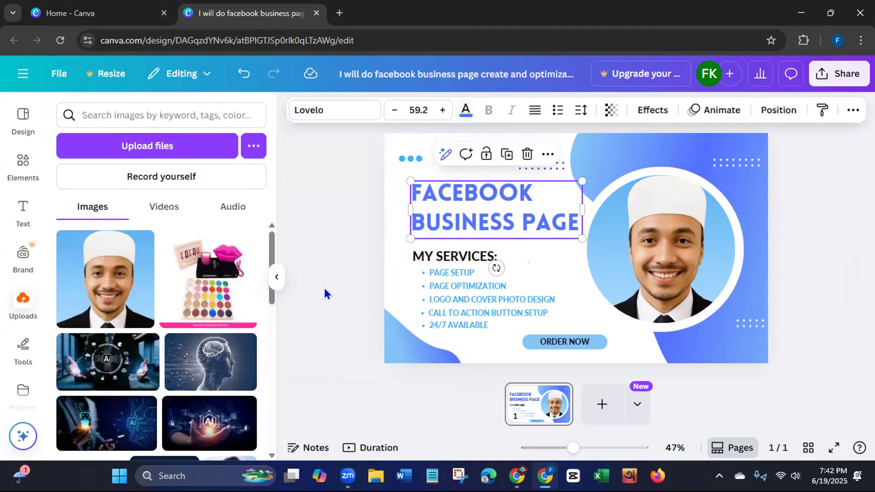
click(324, 288)
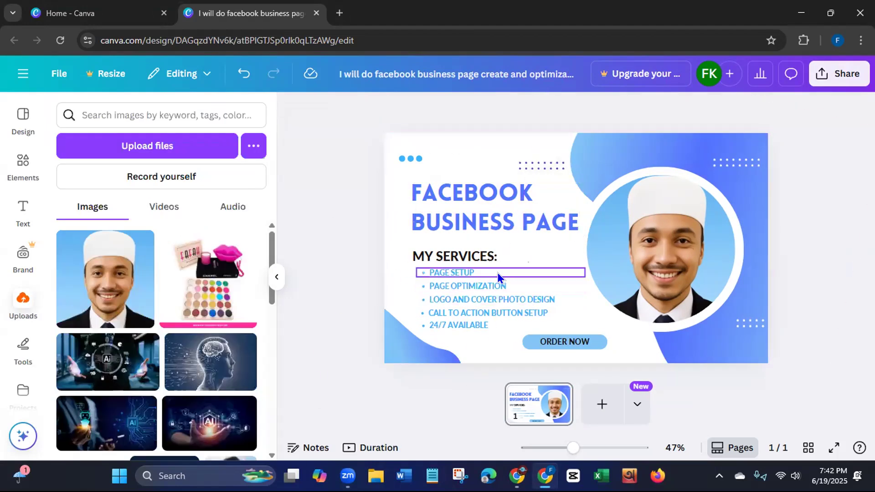
- Move "MY SERVICES:" up over the main heading and shift the lower-left blue shape to the design's lower-right corner
drag(476, 254, 480, 226)
drag(433, 252, 507, 314)
click(351, 240)
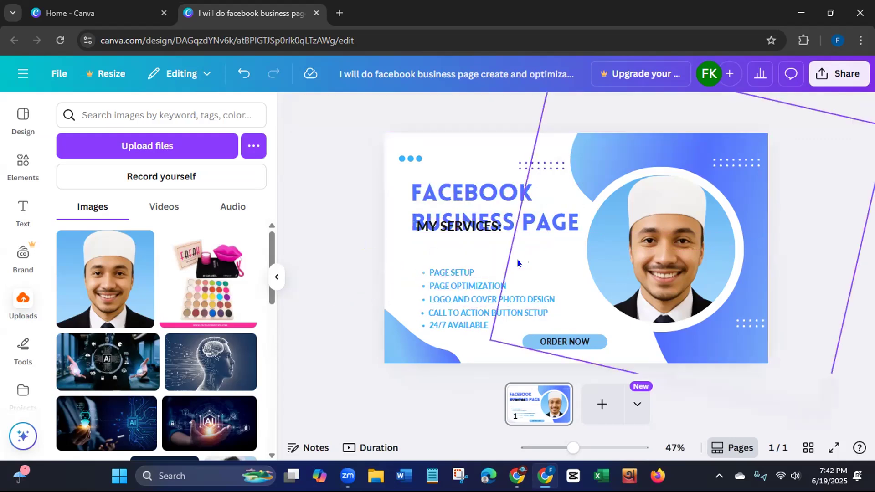
drag(409, 346, 704, 346)
- Group the five services list lines and color them royal blue, #5271ff
drag(419, 247, 432, 326)
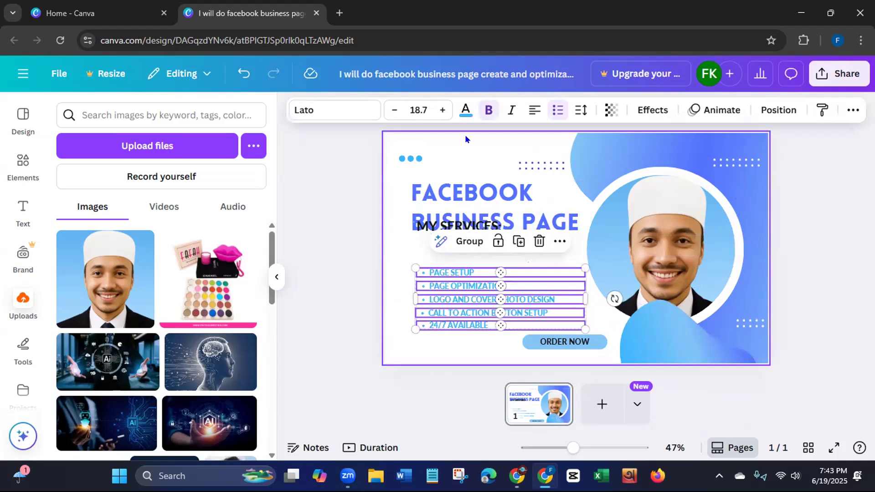
click(469, 241)
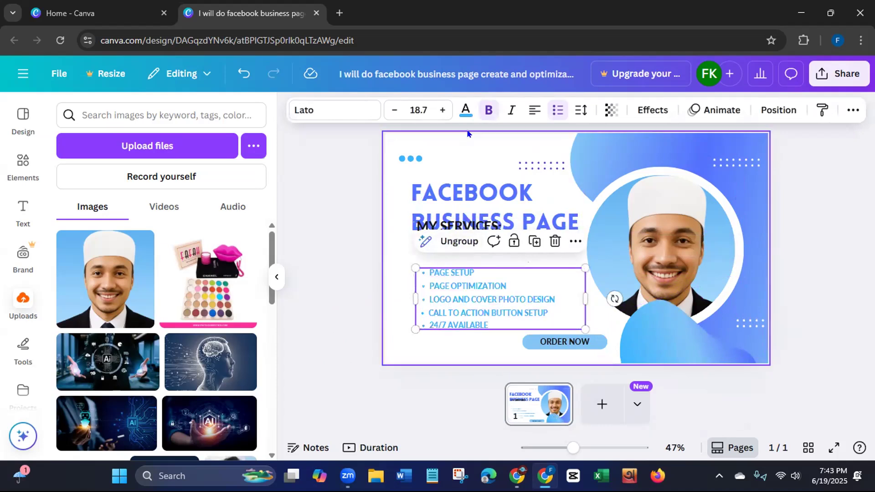
click(465, 111)
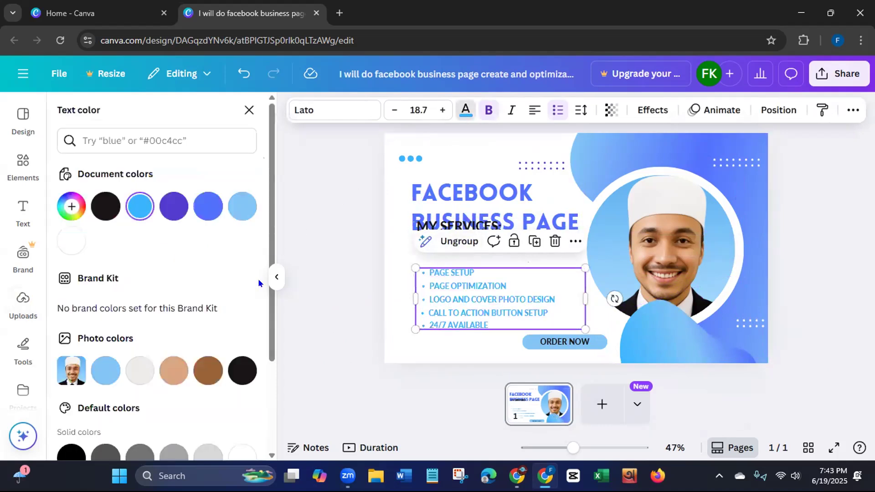
click(205, 210)
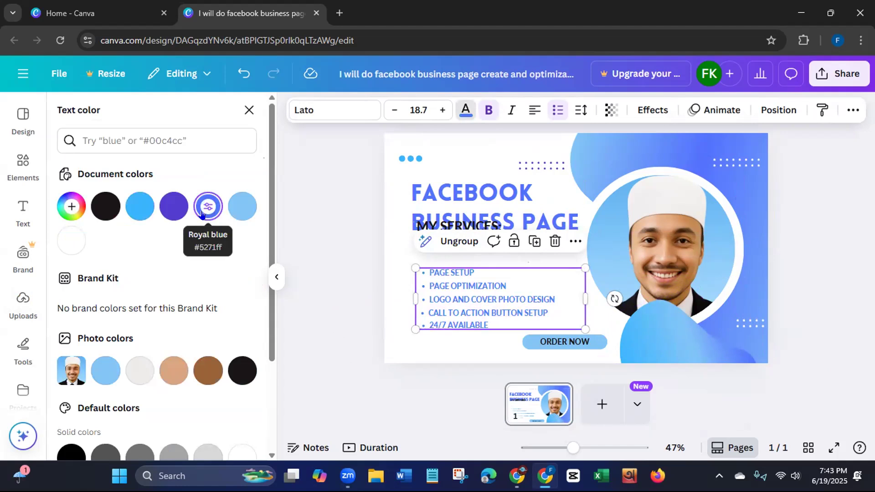
- Try a dark blue from the default colors on the main heading and set it back to royal blue, #5271ff
click(415, 201)
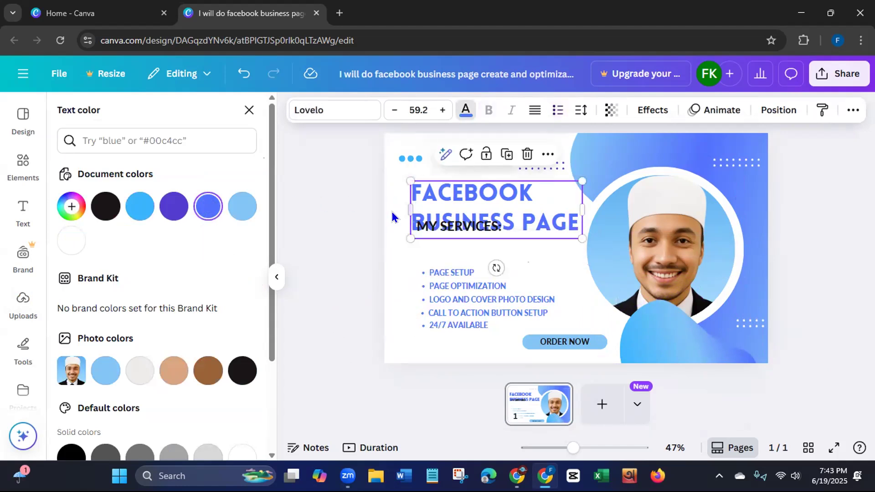
drag(270, 242, 273, 351)
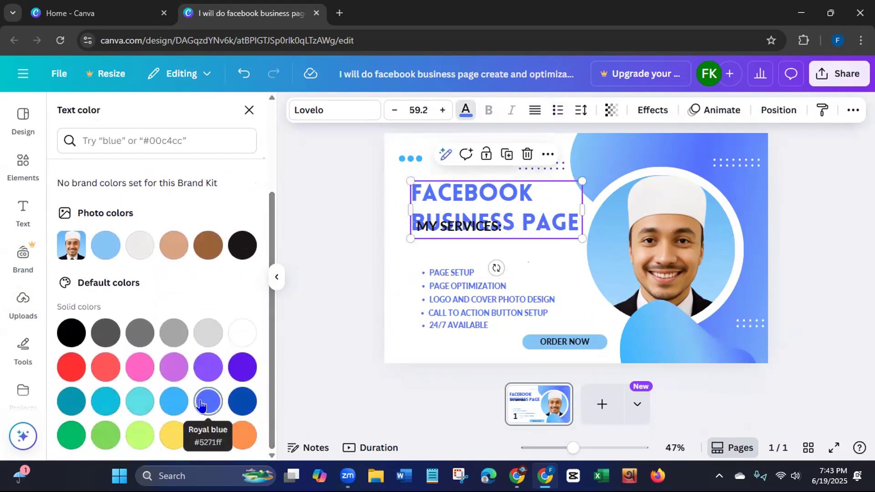
click(238, 401)
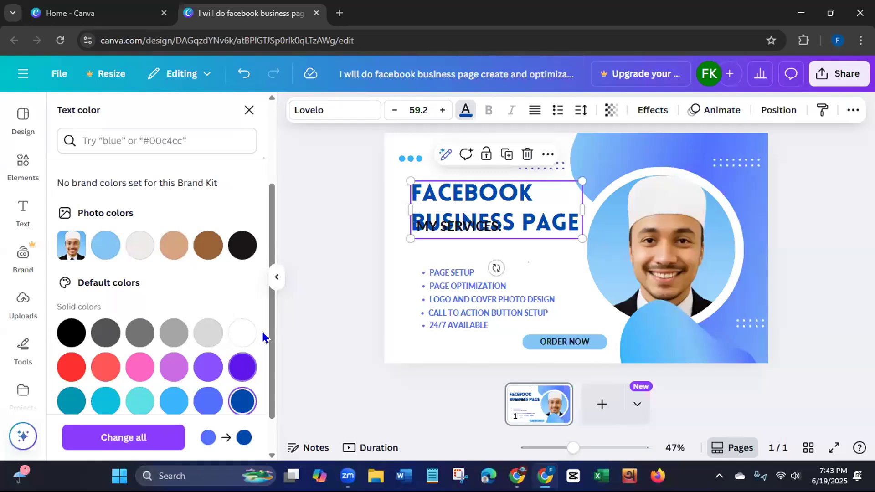
drag(271, 327, 281, 234)
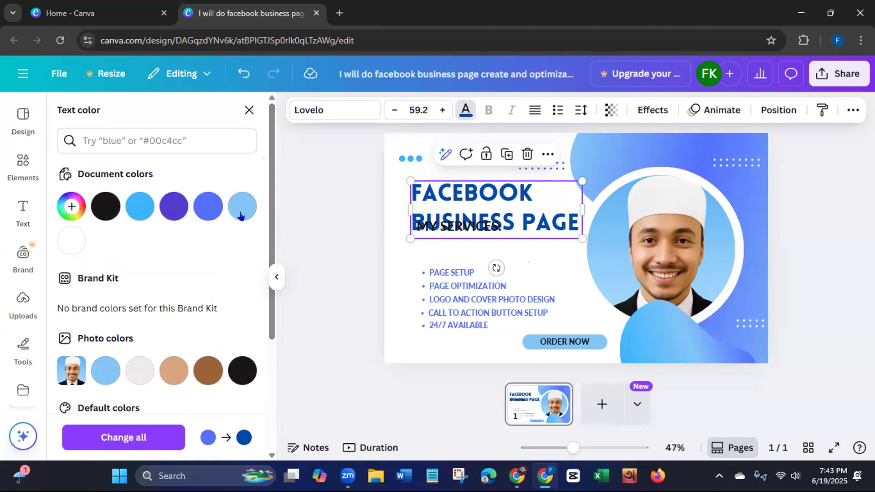
click(202, 211)
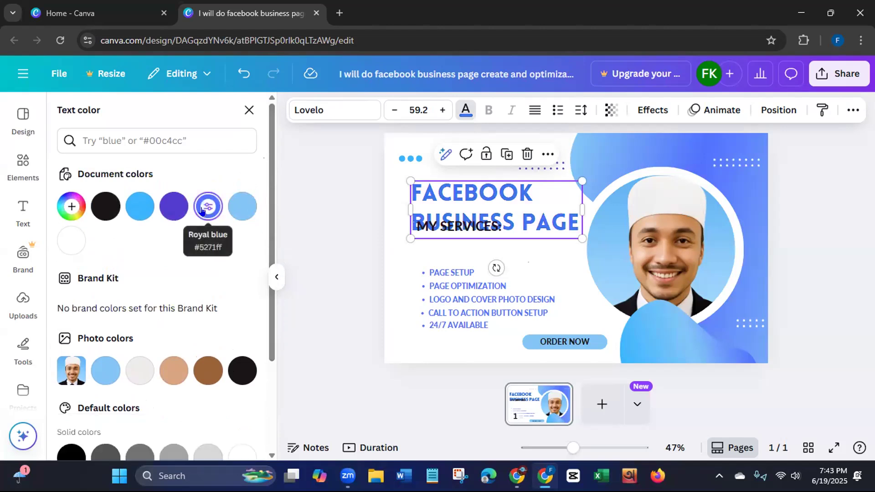
- Give the "FACEBOOK BUSINESS PAGE" heading a custom darker blue, #3957DF
click(71, 207)
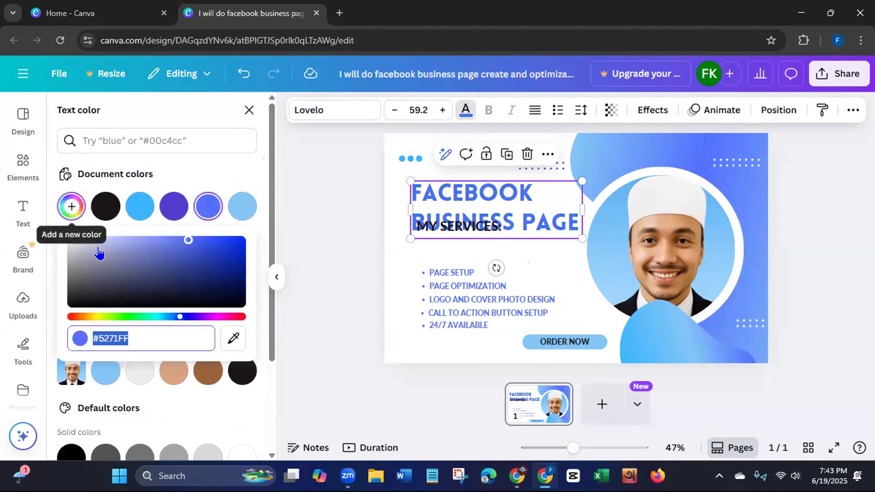
mouse_move(188, 240)
mouse_down()
mouse_move(201, 248)
mouse_move(196, 271)
mouse_move(200, 245)
mouse_up()
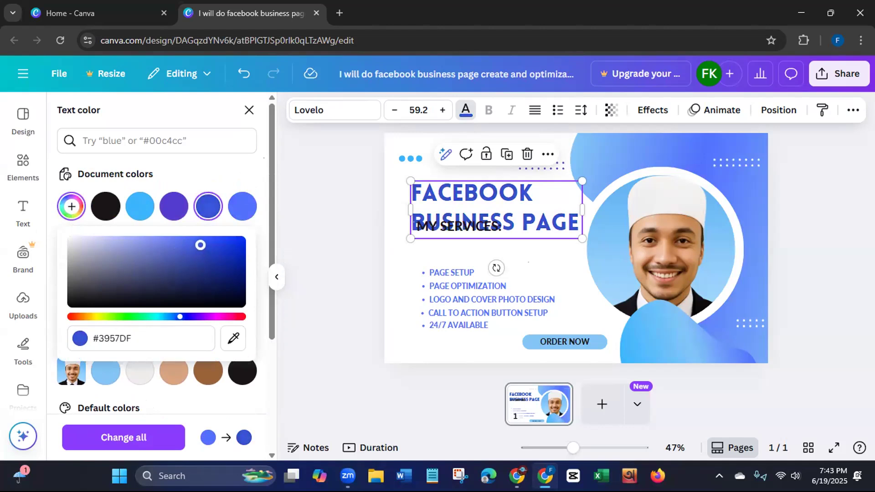
- Recolor each of the five lines in the services list with the main heading's darker blue, #3957DF
click(457, 294)
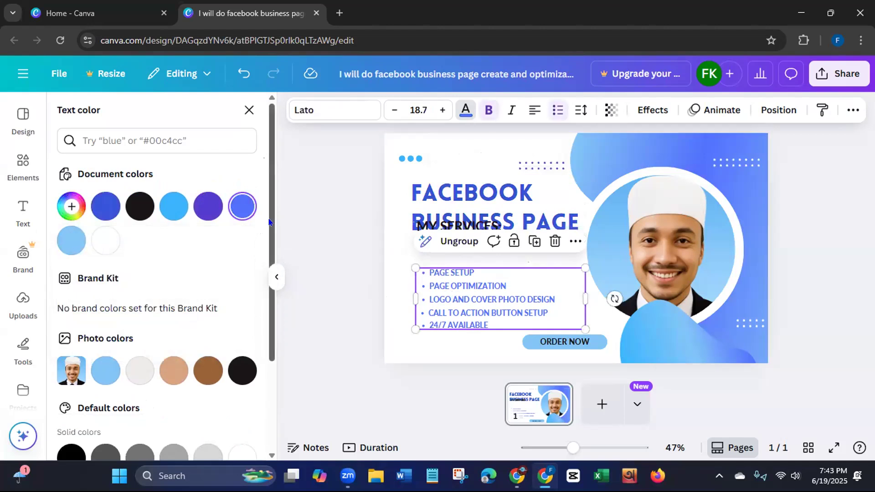
click(419, 199)
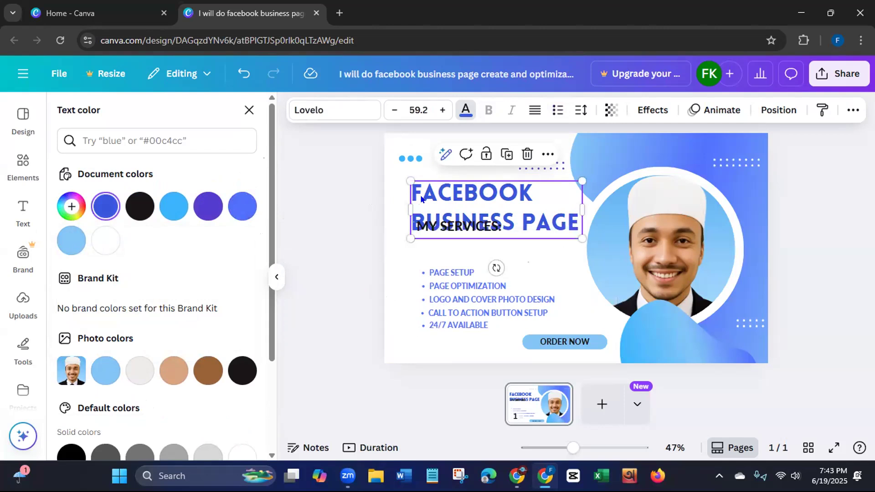
click(414, 273)
click(103, 207)
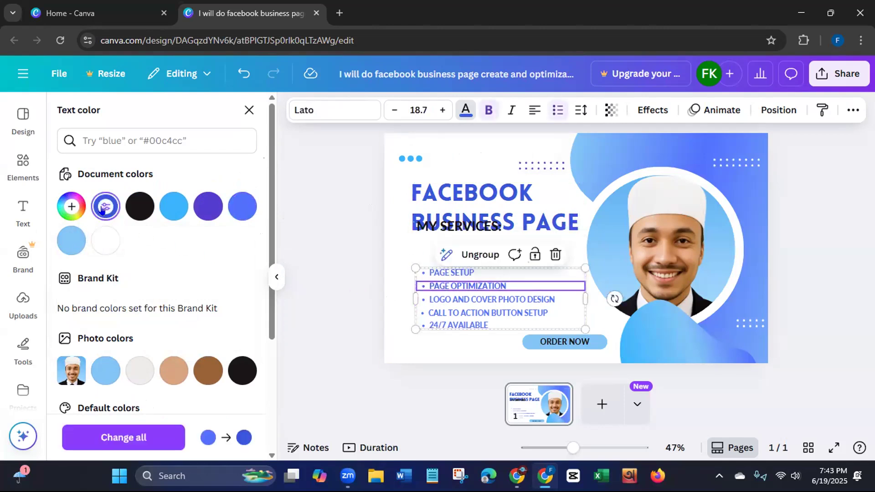
click(436, 271)
click(105, 206)
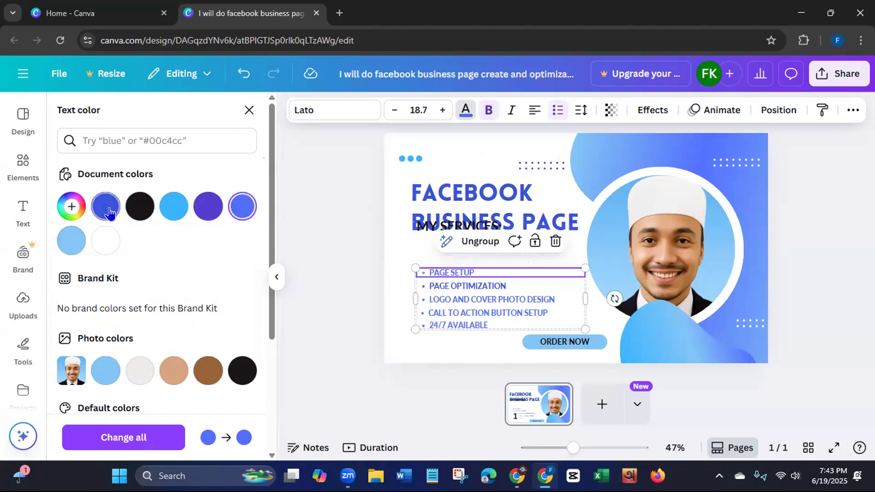
click(425, 300)
click(105, 206)
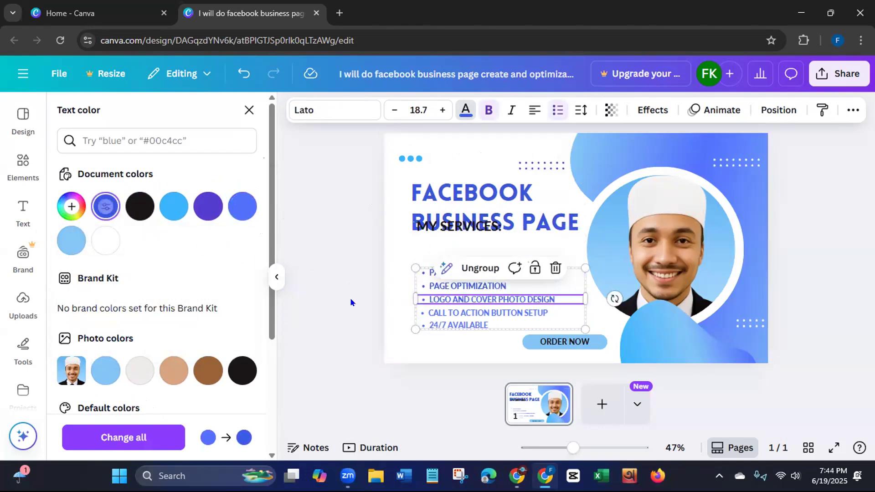
click(421, 314)
click(106, 206)
click(465, 325)
click(105, 206)
click(349, 267)
click(348, 268)
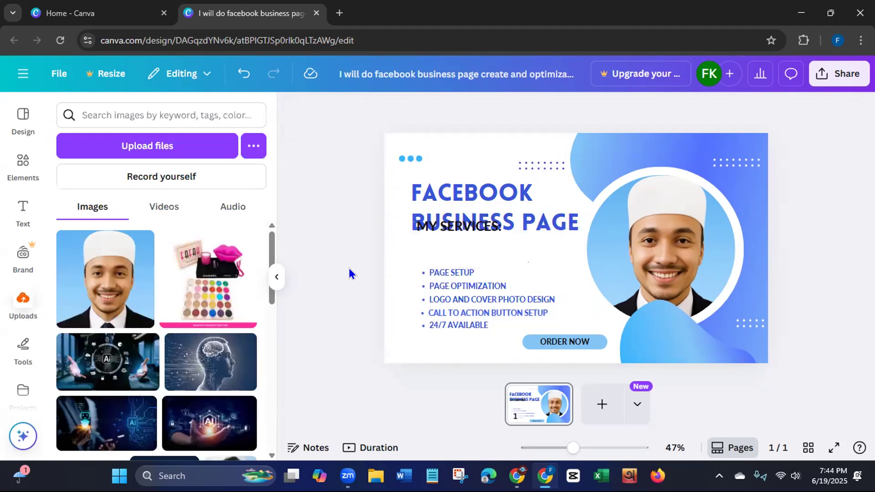
- Move the "MY SERVICES:" text down between the main heading and the services list, aligned with the heading's start
click(469, 224)
drag(469, 225, 469, 252)
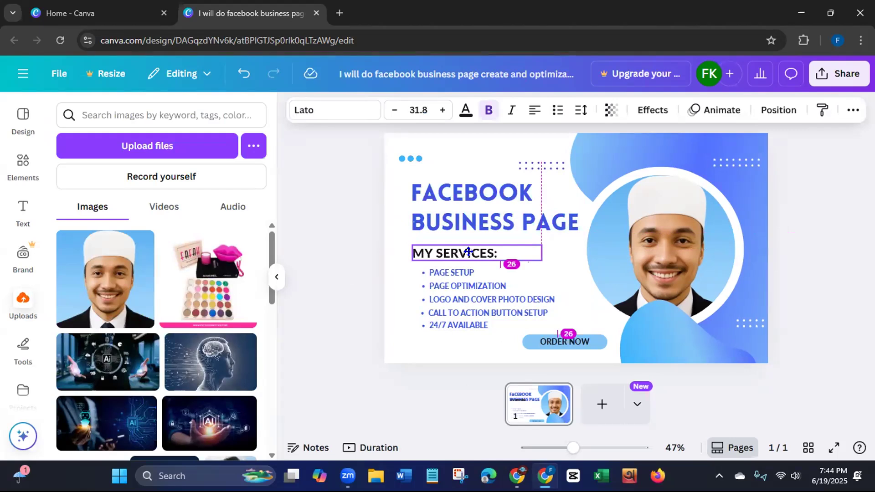
drag(469, 252, 469, 254)
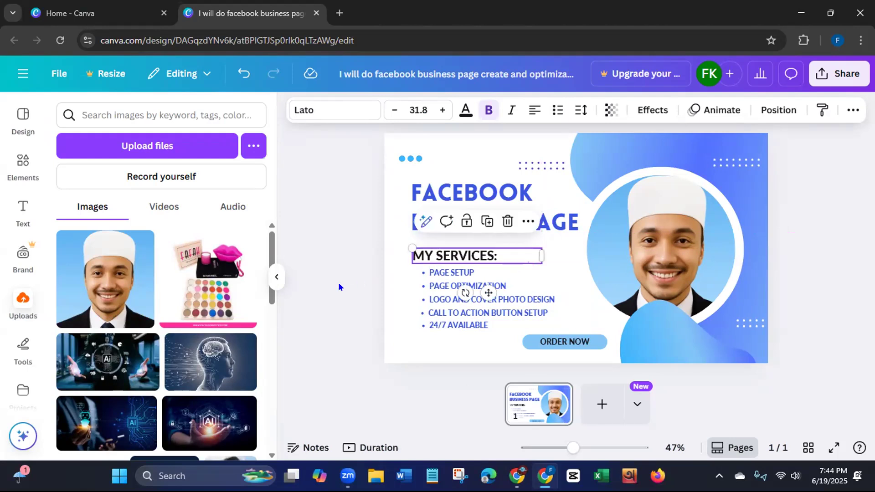
click(338, 282)
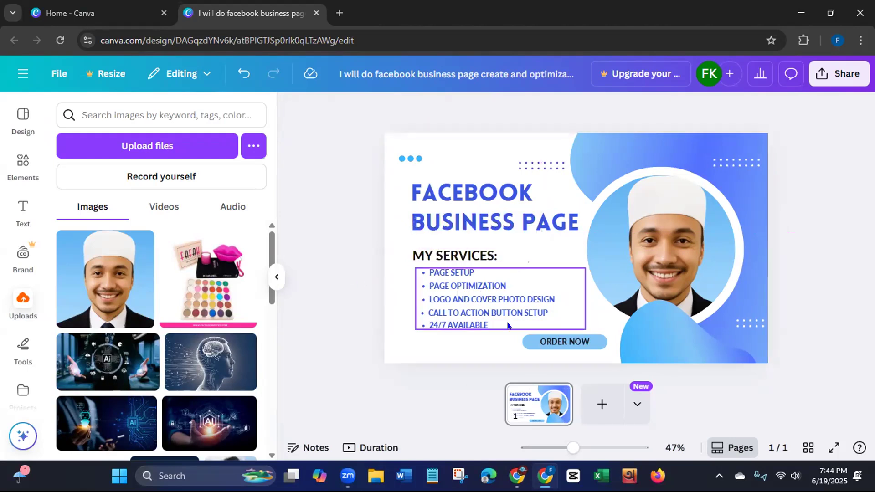
- Change the stroke color of the rounded bar behind "ORDER NOW" to the darker blue, #3957DF
click(529, 348)
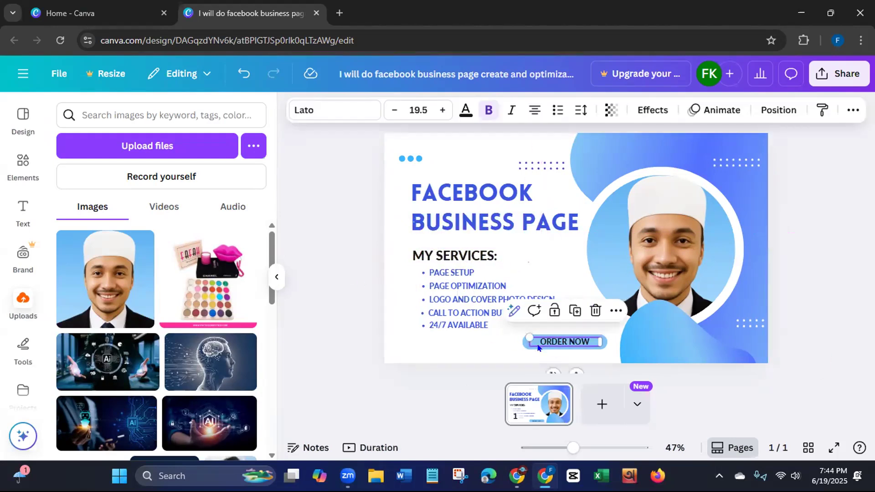
click(352, 339)
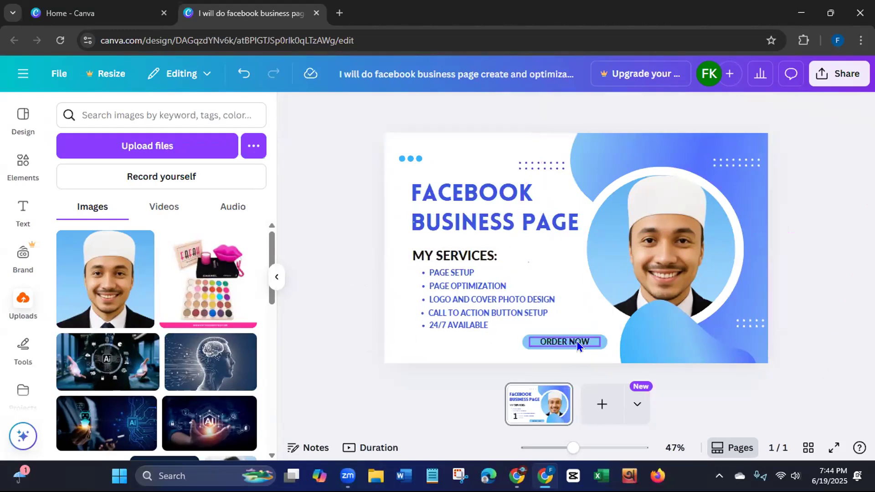
click(538, 335)
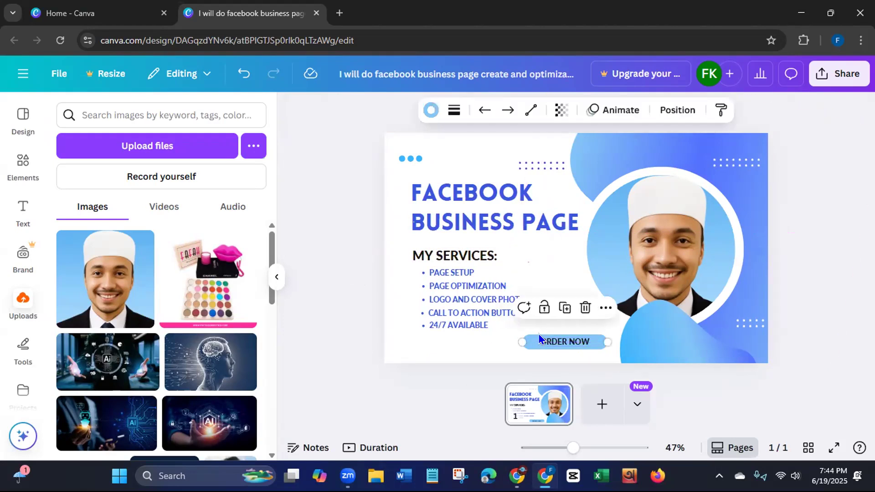
click(430, 109)
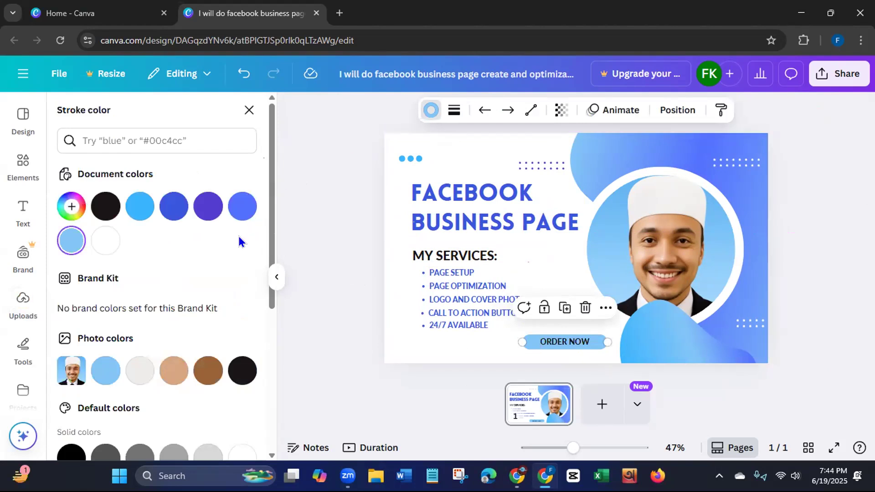
click(170, 207)
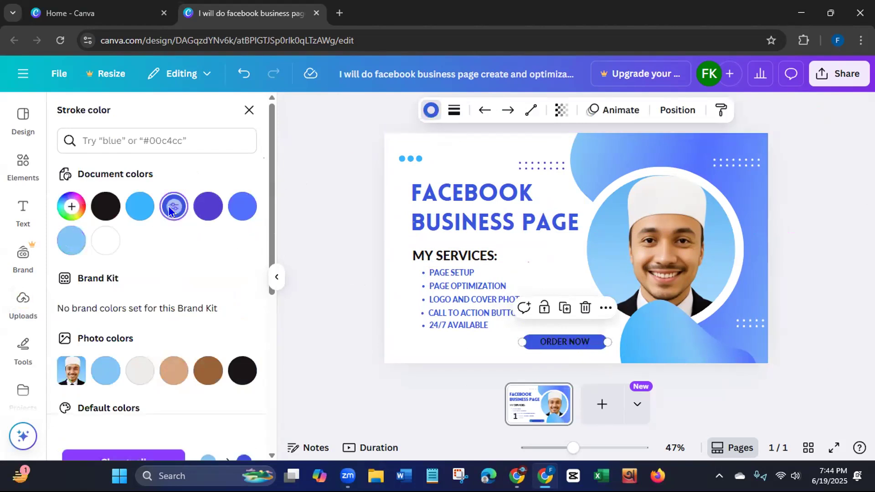
- Make the "ORDER NOW" text white, #ffffff
click(549, 342)
click(465, 114)
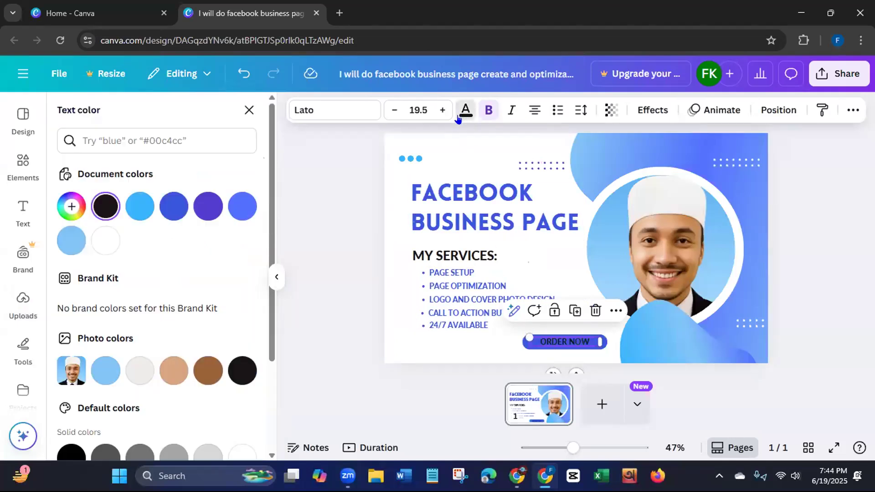
click(101, 248)
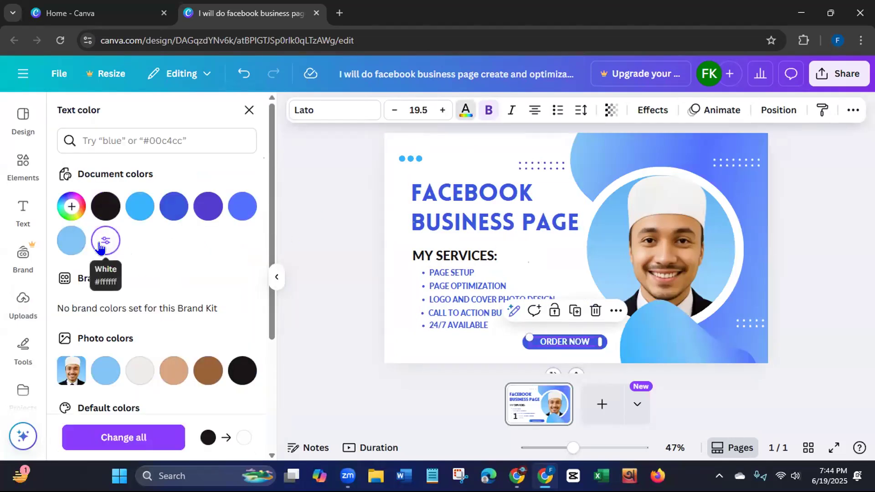
click(331, 284)
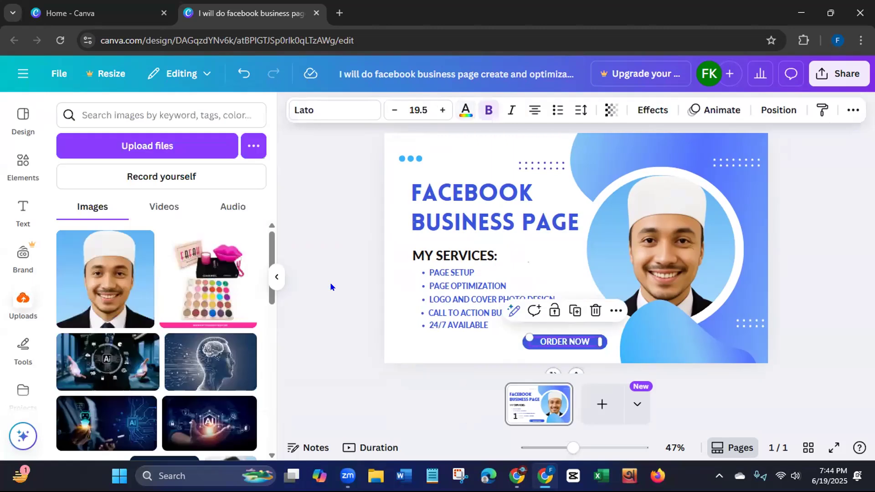
- Move the blue wave shape from the design's lower-right corner back to its lower-left corner
drag(679, 346, 397, 342)
click(337, 252)
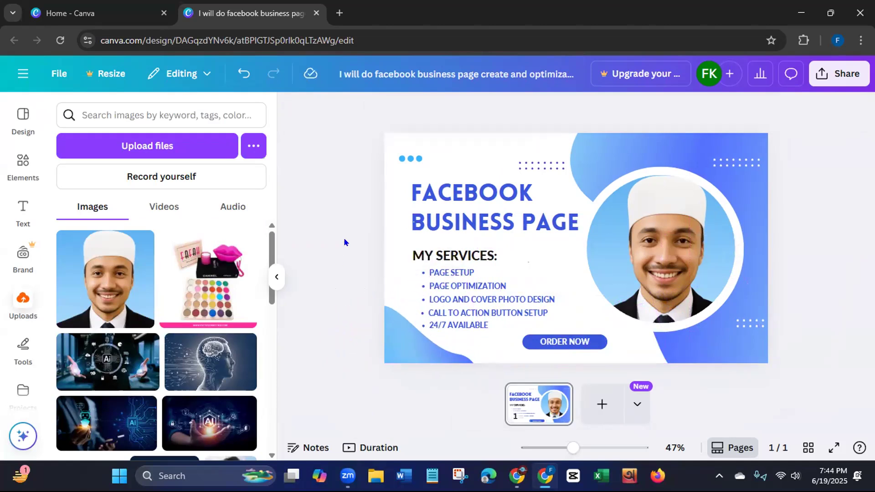
- Recolor each of the three small dots above the main heading with the darker blue, #3957DF
click(409, 156)
click(480, 111)
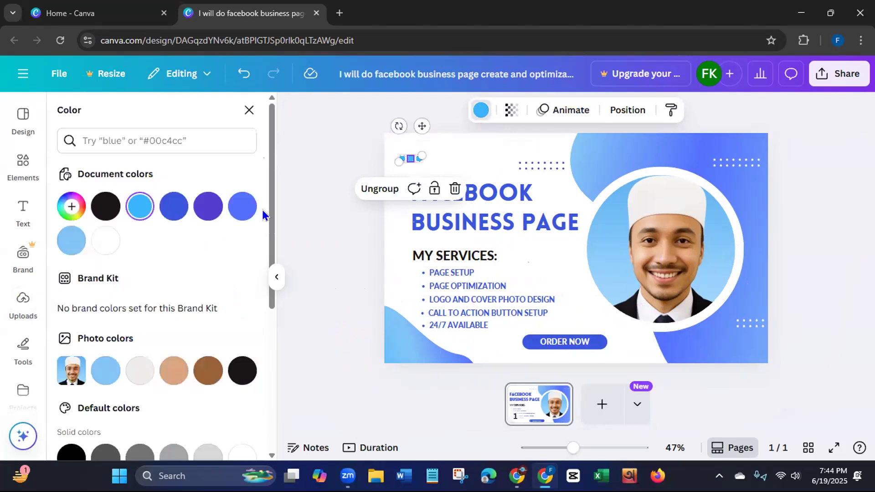
click(174, 206)
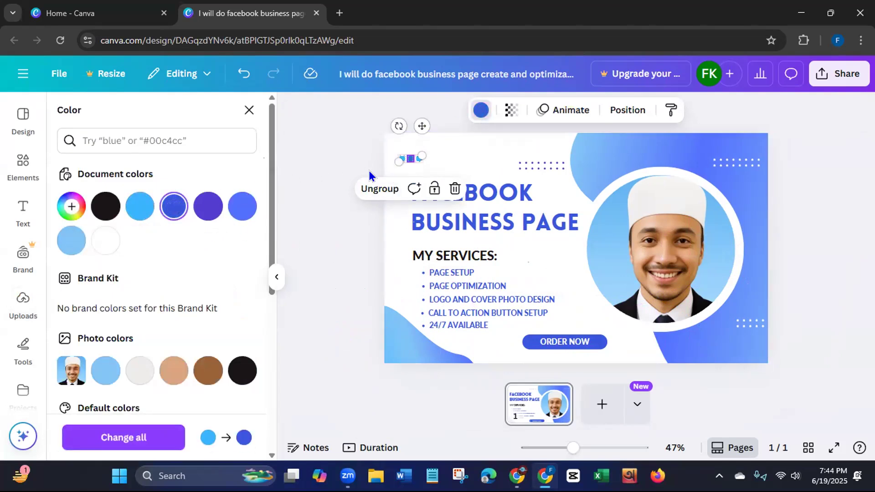
click(331, 171)
click(397, 156)
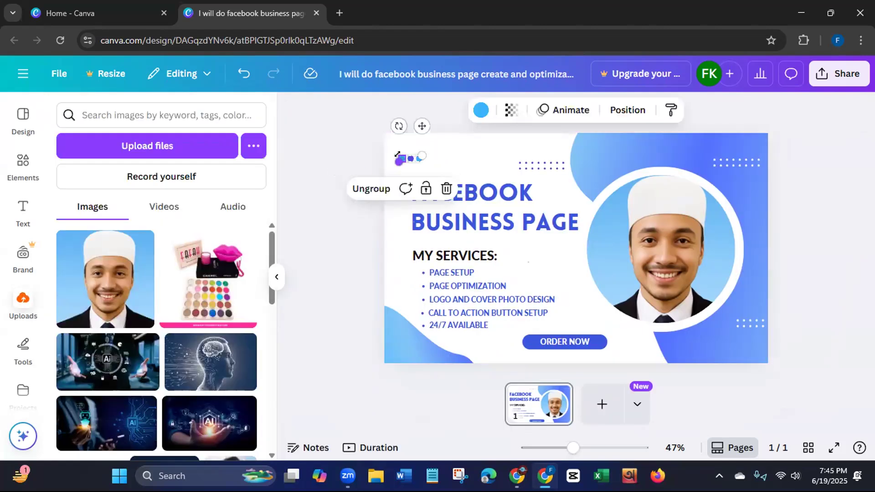
click(481, 110)
click(174, 206)
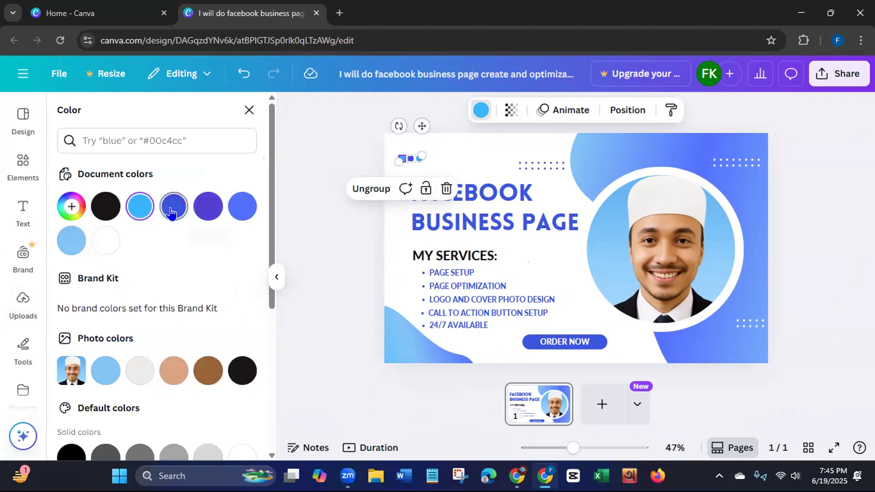
click(330, 174)
click(415, 161)
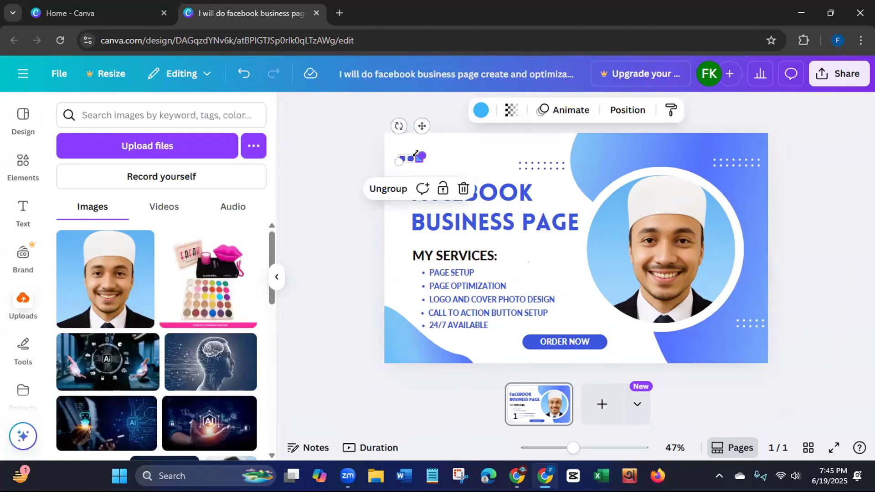
click(480, 110)
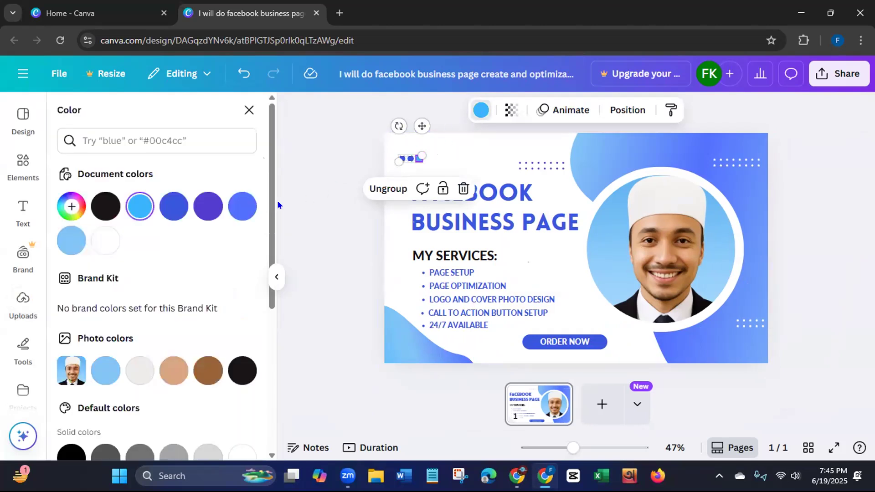
click(173, 206)
click(320, 201)
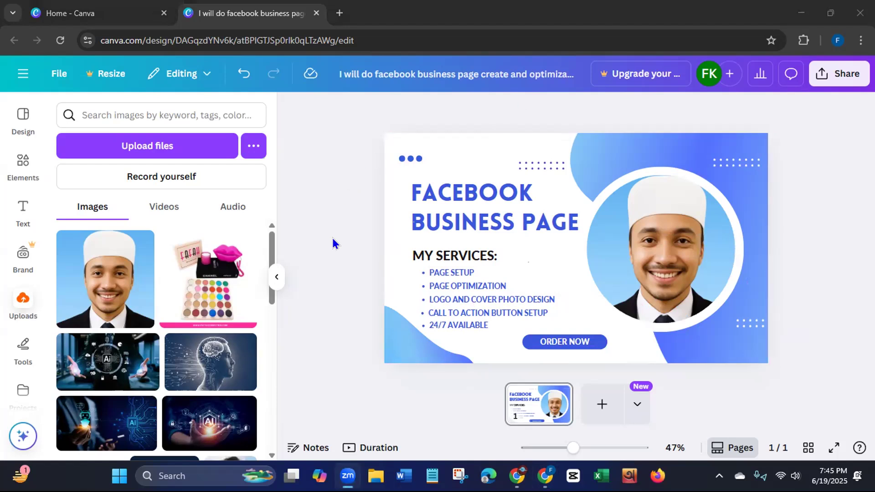
- Set the first gradient color of both the lower-left wave shape and the large shape behind the portrait to #3957DF
click(411, 344)
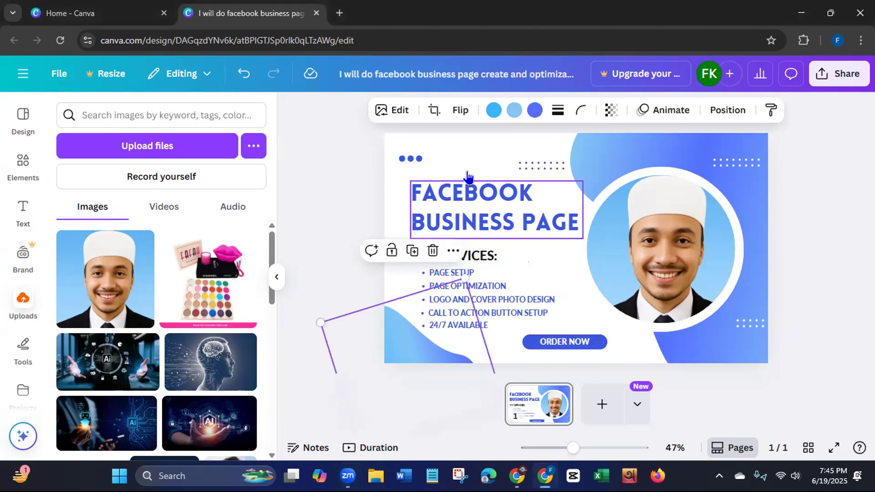
click(493, 110)
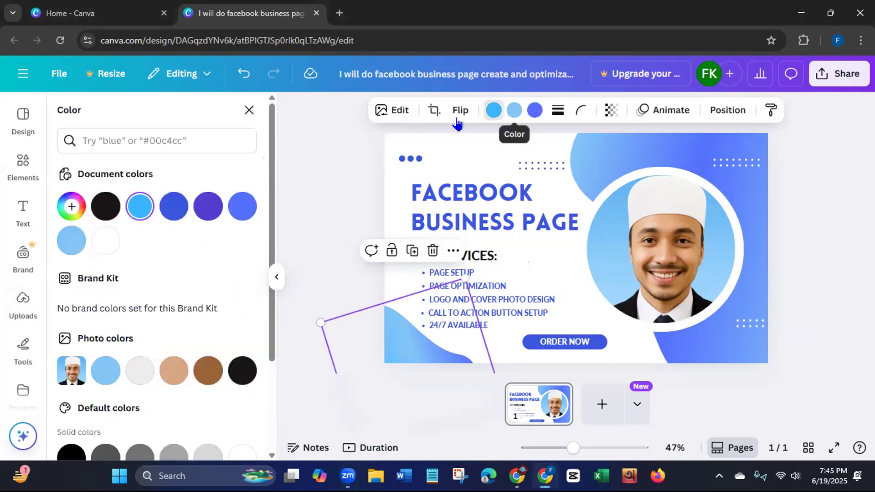
click(171, 210)
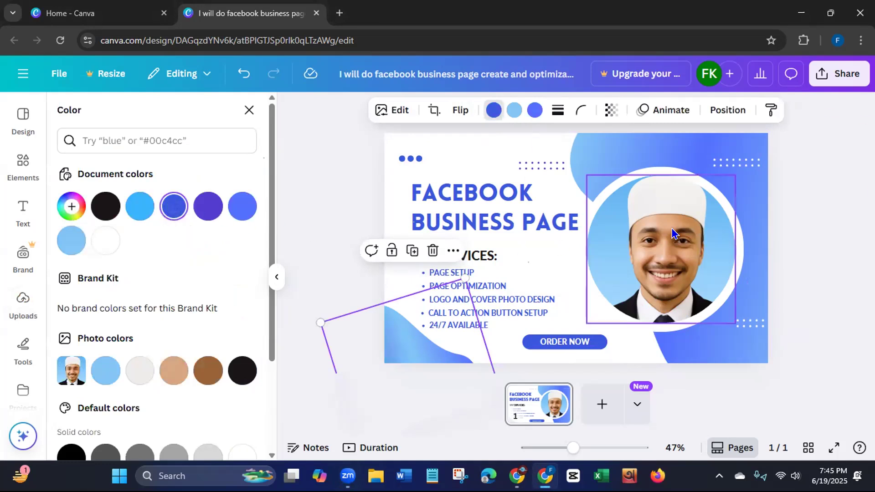
click(708, 152)
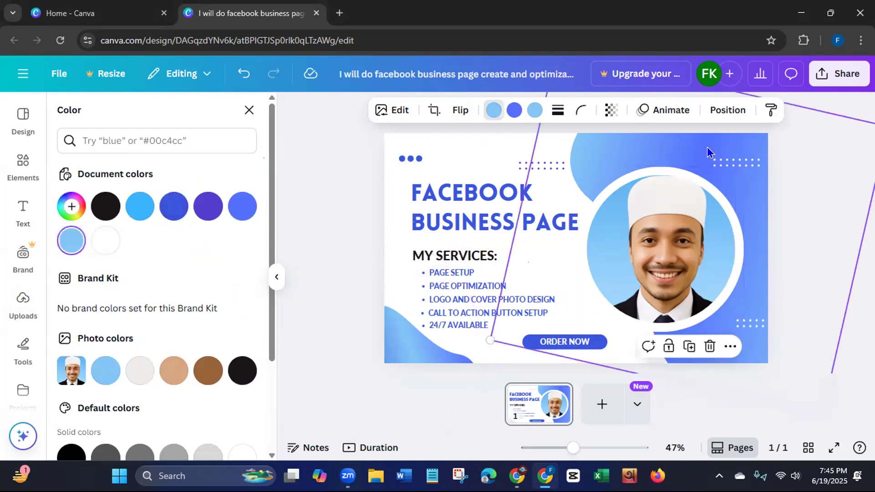
click(172, 206)
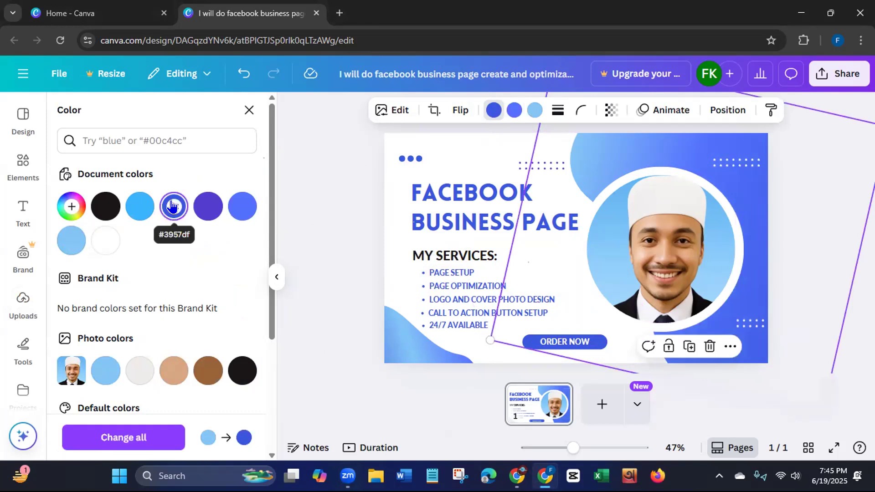
- Set the lower-left wave shape's second gradient color to #3957DF and its first and third colors to light blue, #38b6ff
click(392, 330)
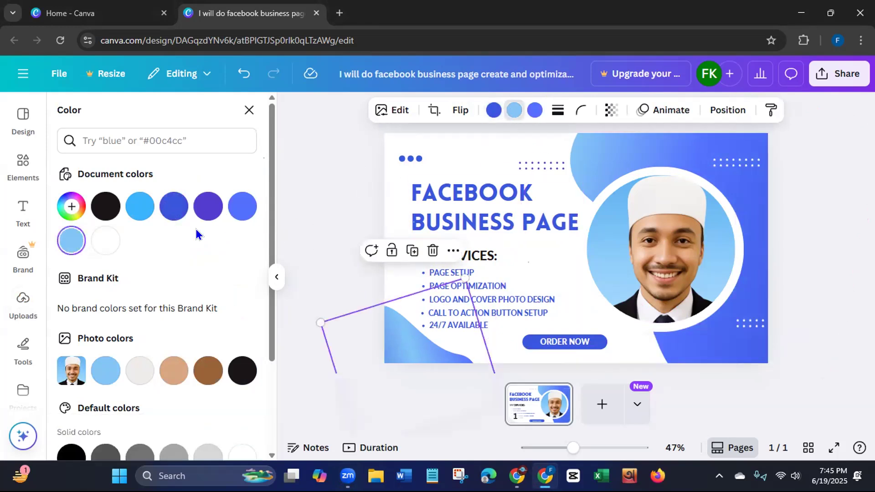
click(175, 210)
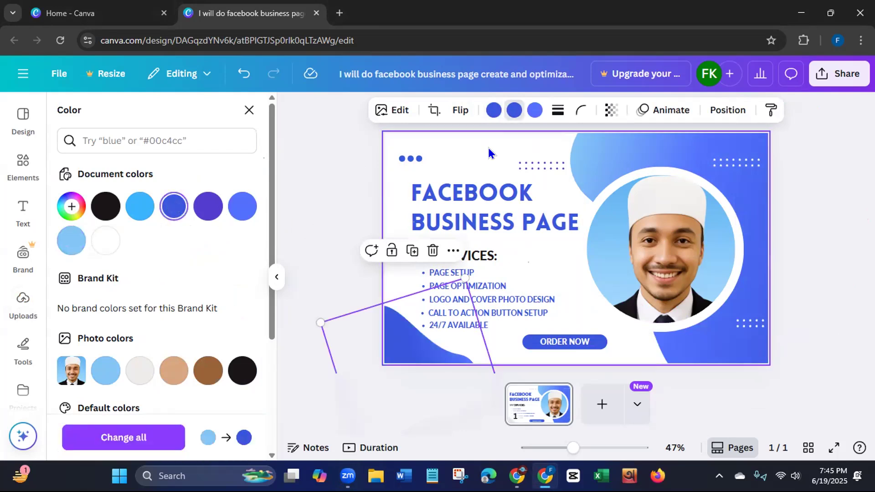
click(140, 206)
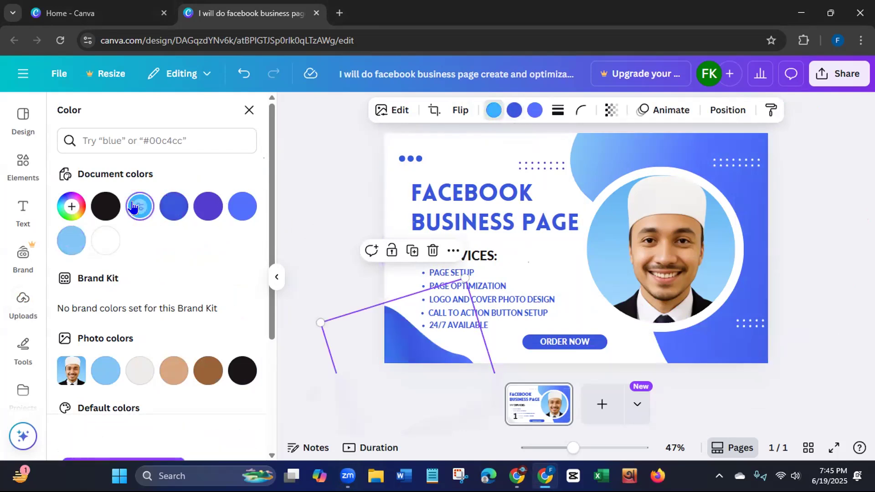
click(535, 110)
click(140, 207)
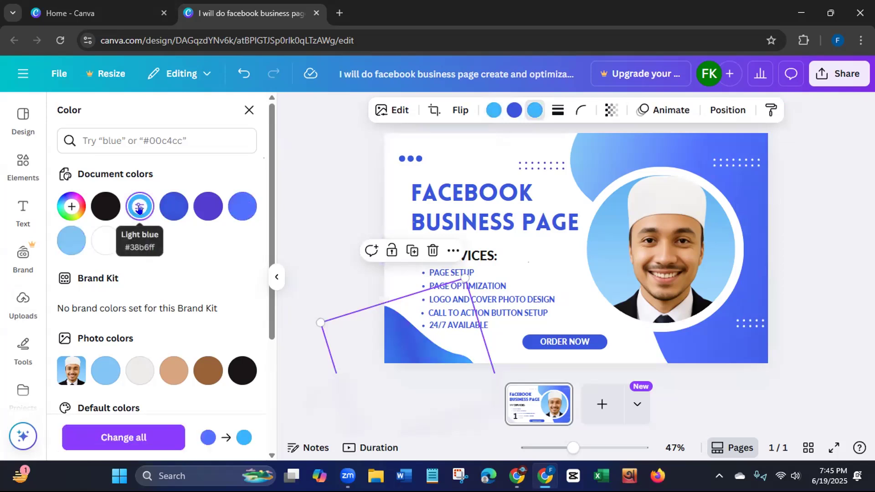
click(335, 222)
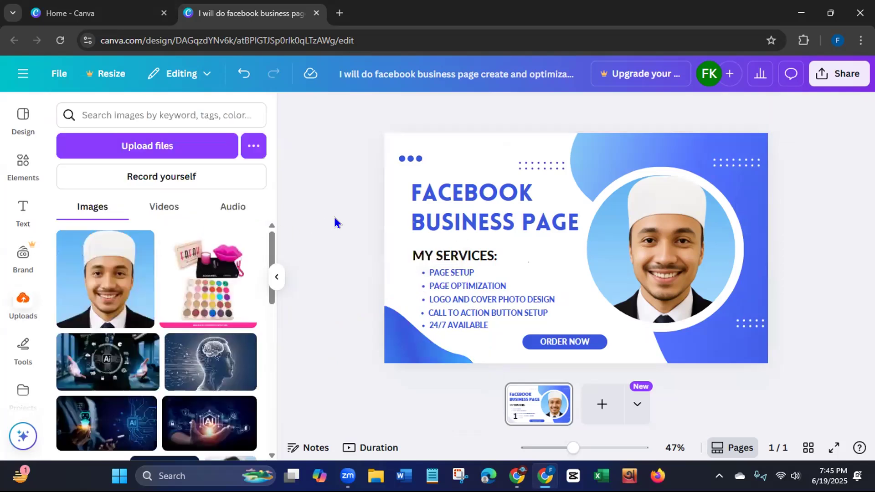
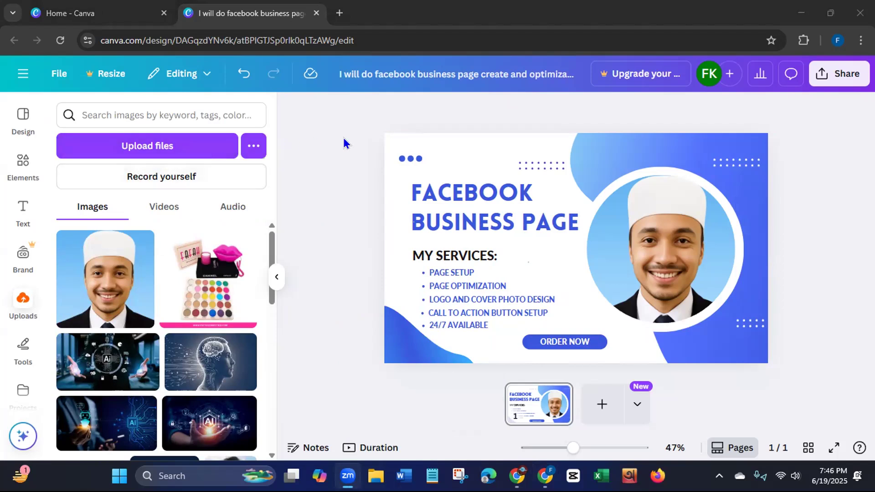
click(542, 165)
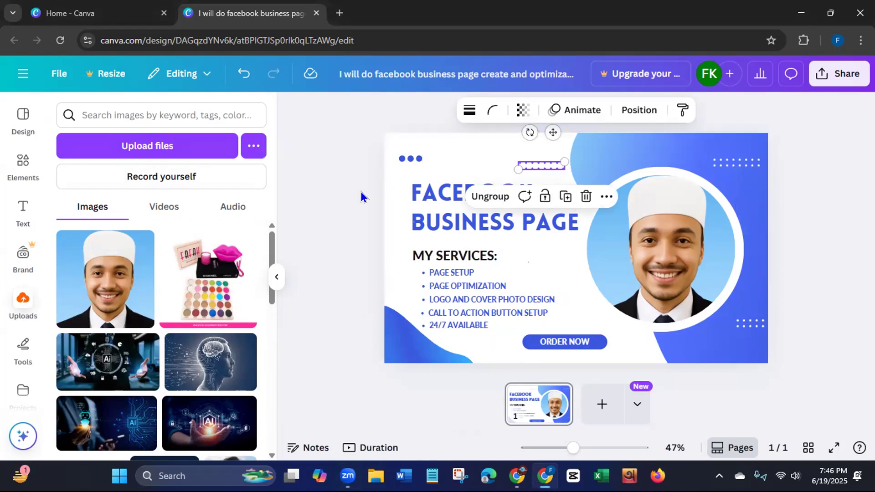
click(330, 204)
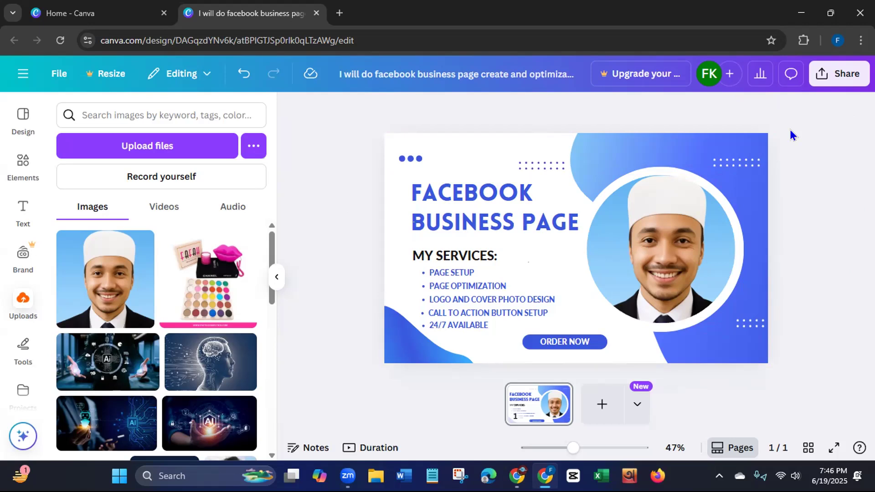
click(694, 244)
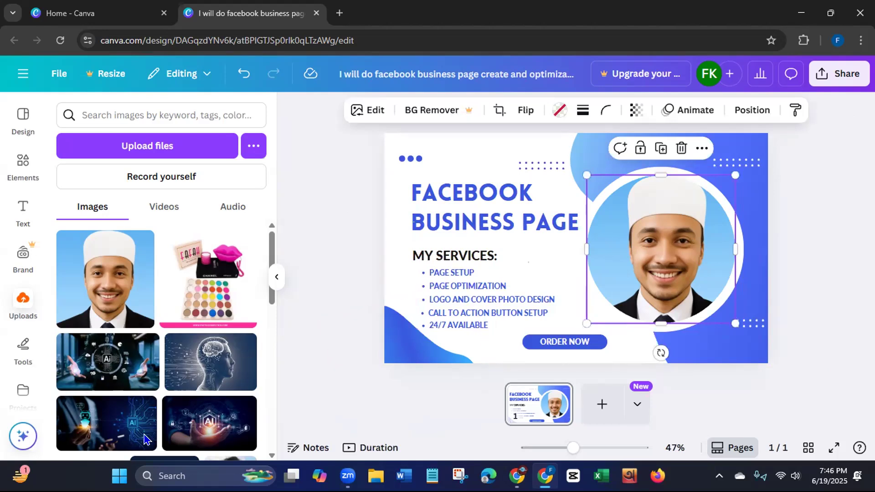
click(23, 436)
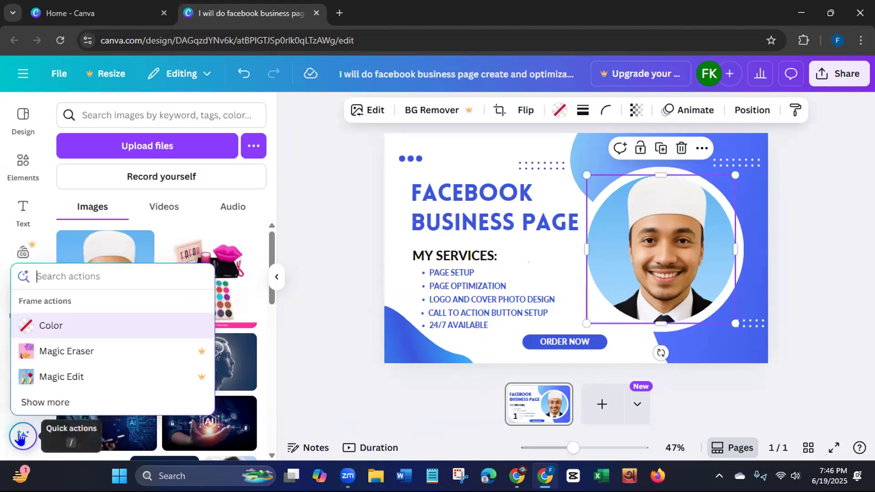
click(31, 402)
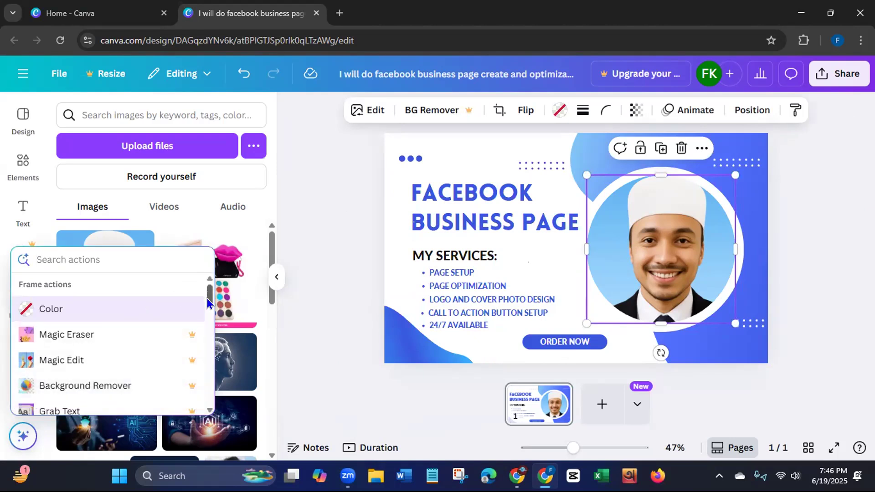
scroll(207, 298, down, 5)
click(55, 312)
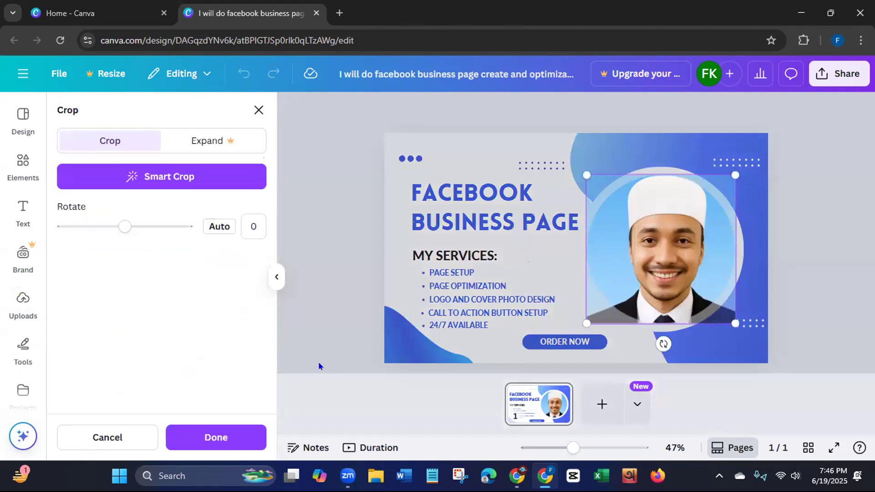
click(222, 439)
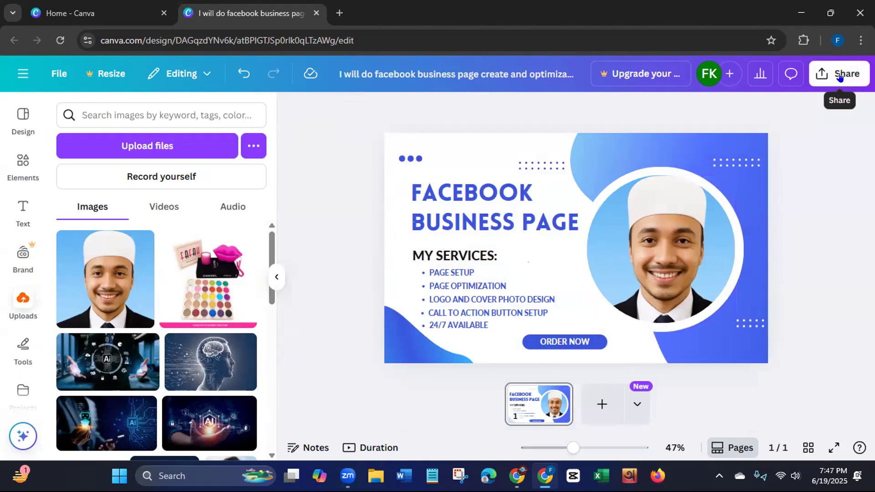
- Download the finished gig design as a JPG at 1,280 × 769 px
click(840, 76)
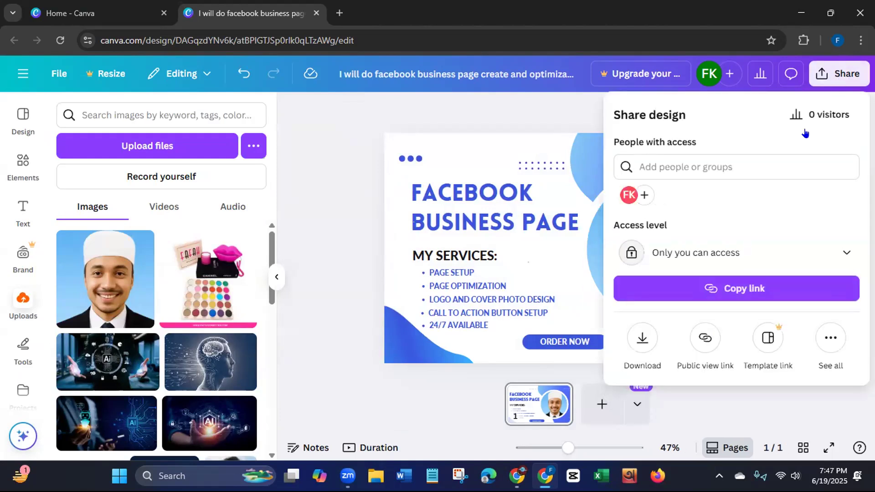
click(636, 341)
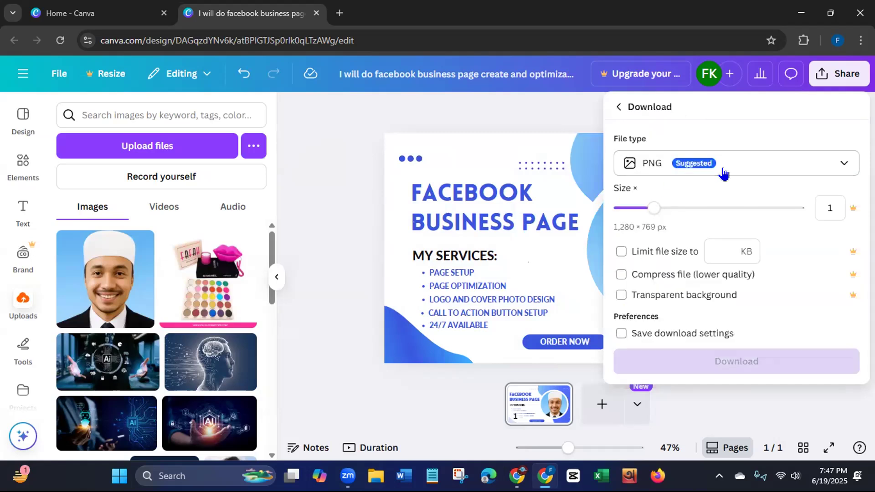
click(734, 165)
click(661, 205)
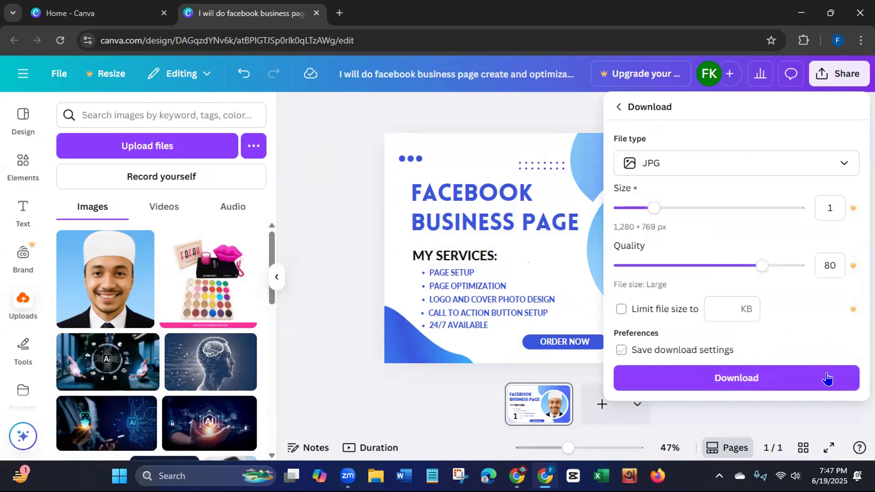
click(771, 379)
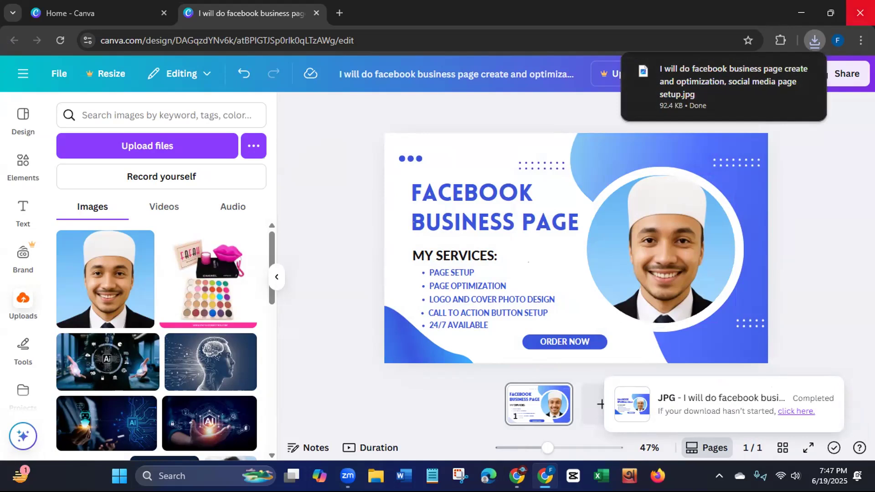
- Close the browser, refresh the desktop and open the Downloads folder in File Explorer
click(860, 13)
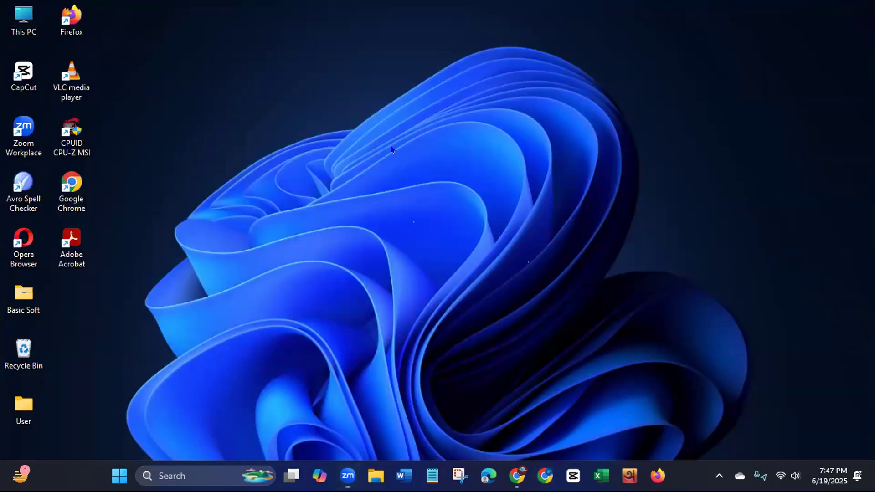
right_click(391, 147)
click(412, 199)
click(376, 476)
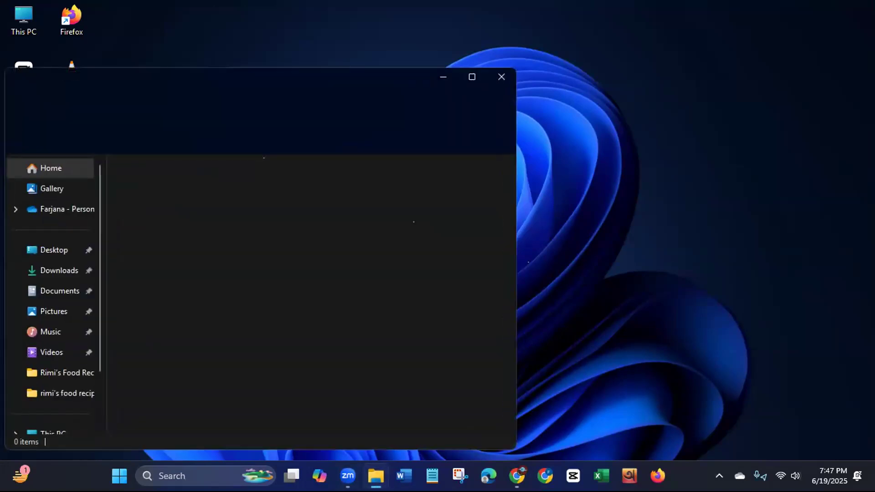
click(40, 272)
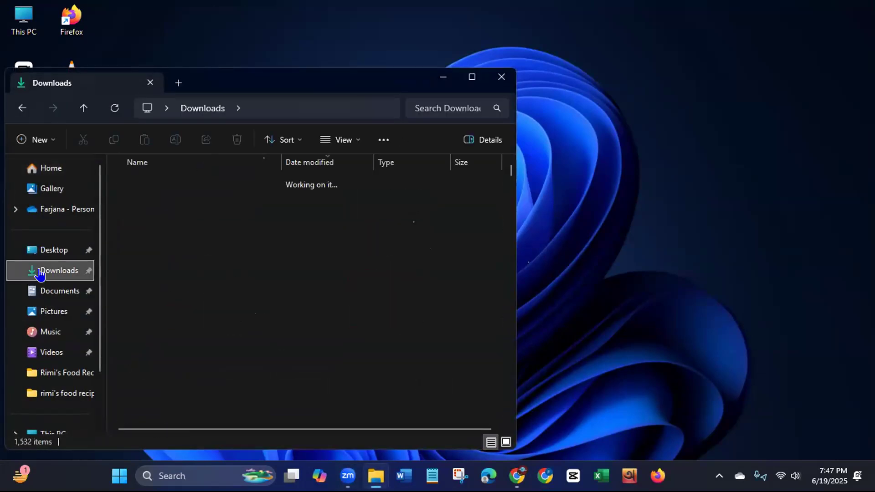
- Open the properties of the newly downloaded gig JPG and close the Downloads folder window behind them
click(160, 201)
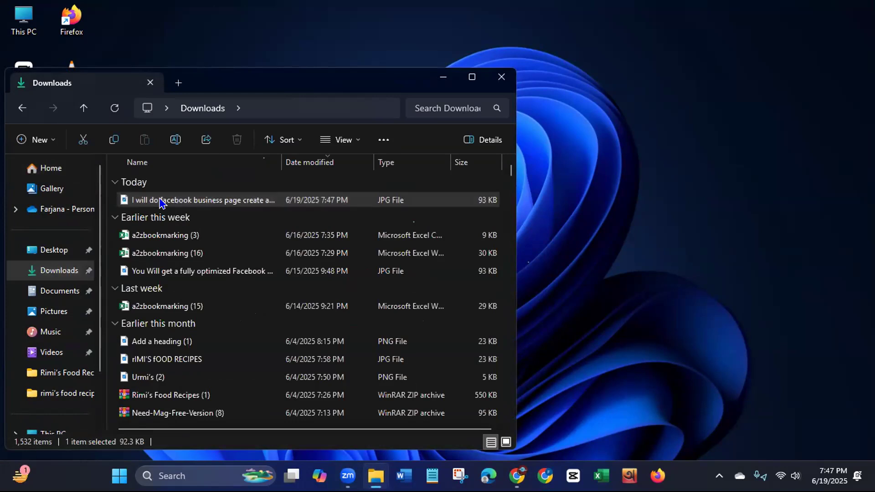
right_click(160, 200)
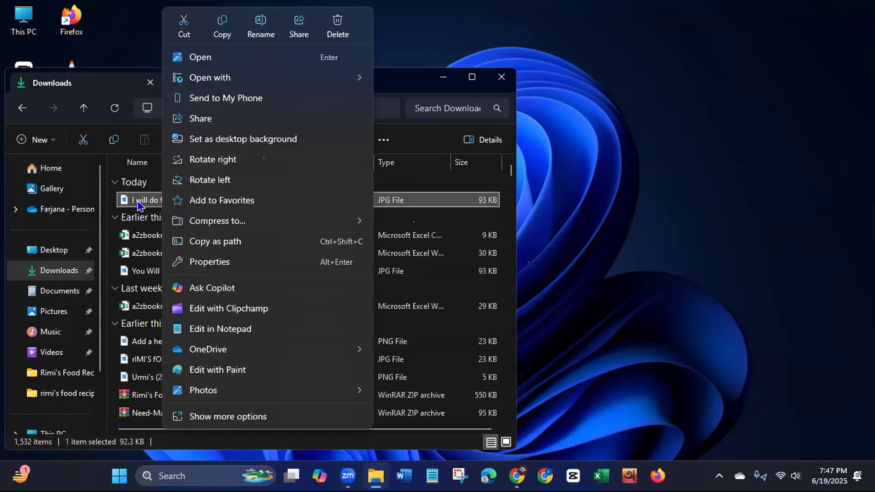
click(209, 419)
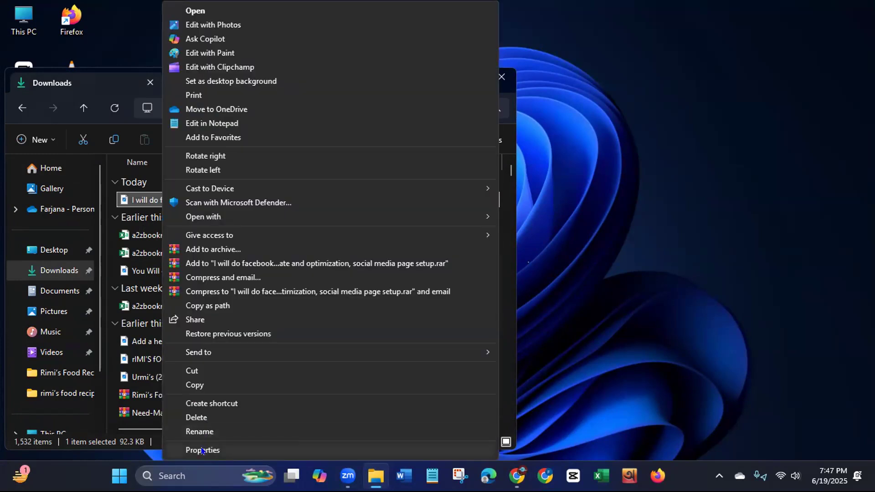
click(203, 450)
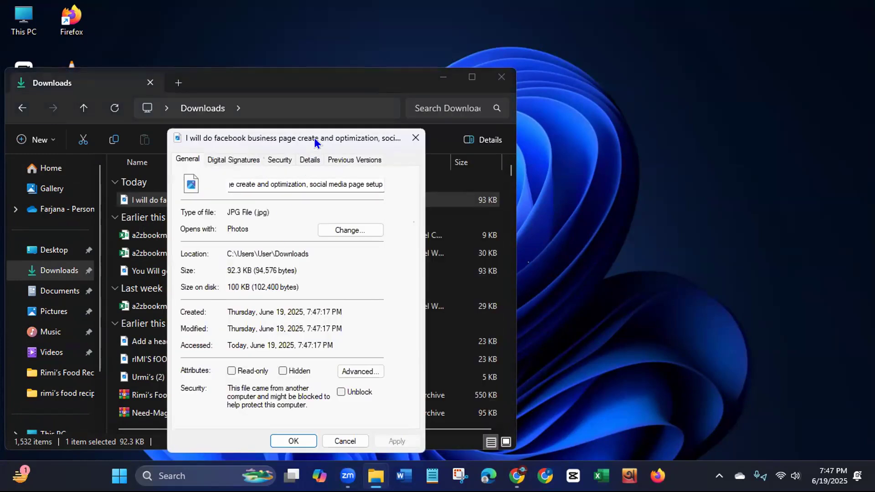
drag(312, 137, 486, 107)
click(501, 78)
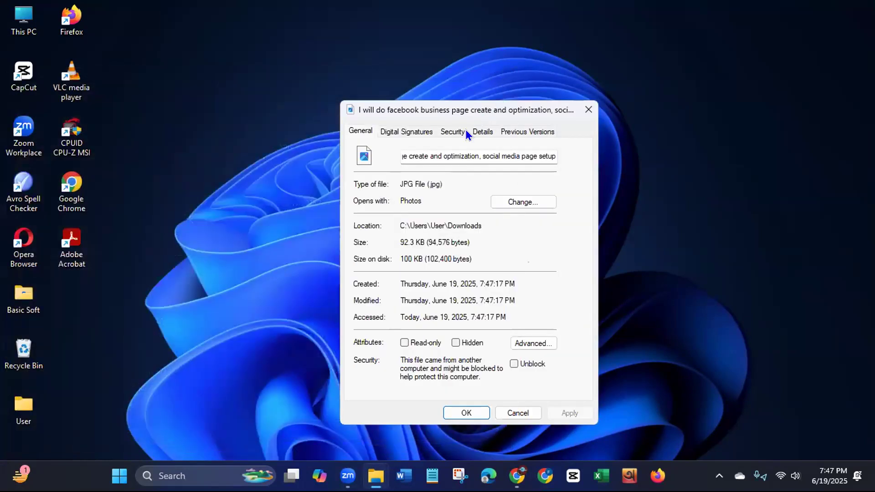
- Set the image's Subject detail to "I will do facebook business page create and optimization, social media page setup"
click(478, 134)
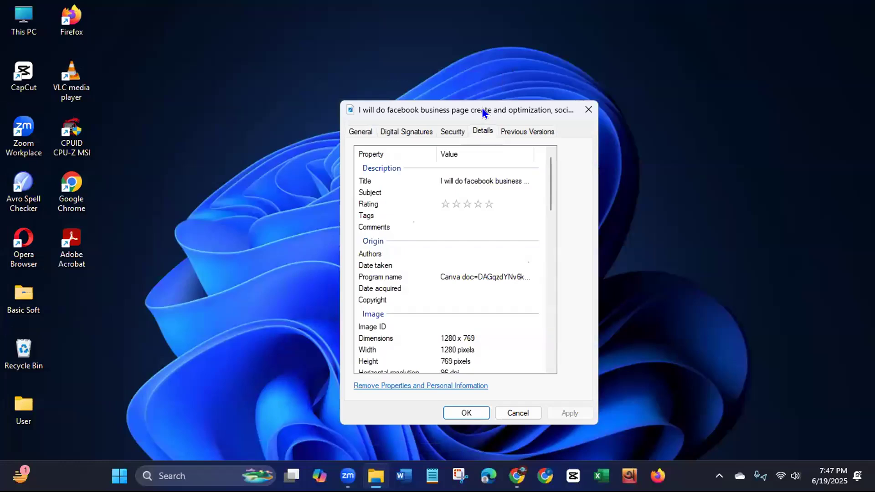
drag(482, 108, 477, 52)
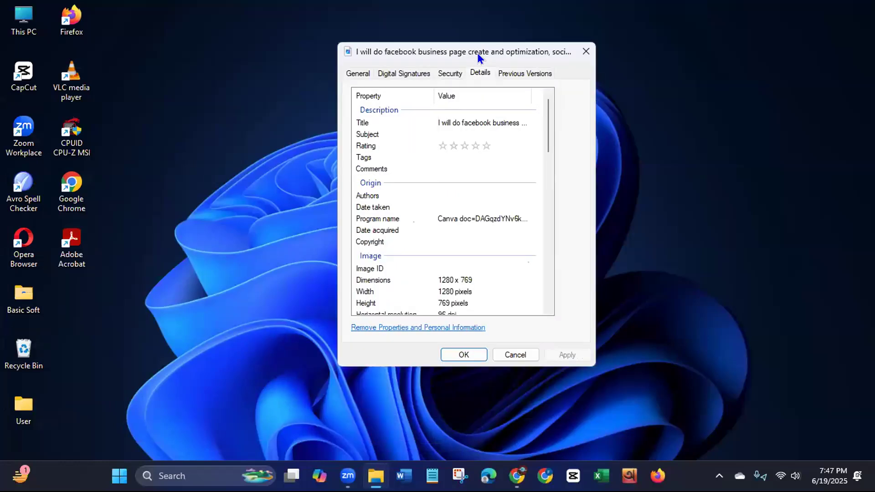
click(474, 131)
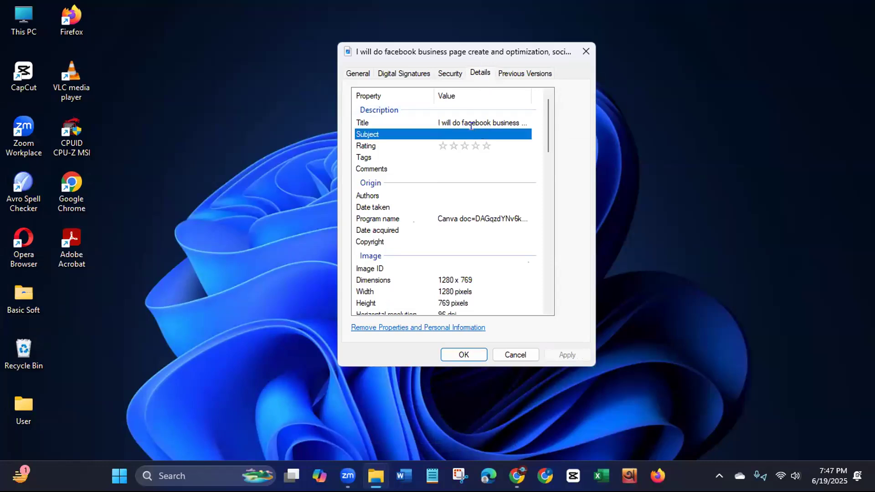
text(I will do facebook business page create and optimization, social media page setup)
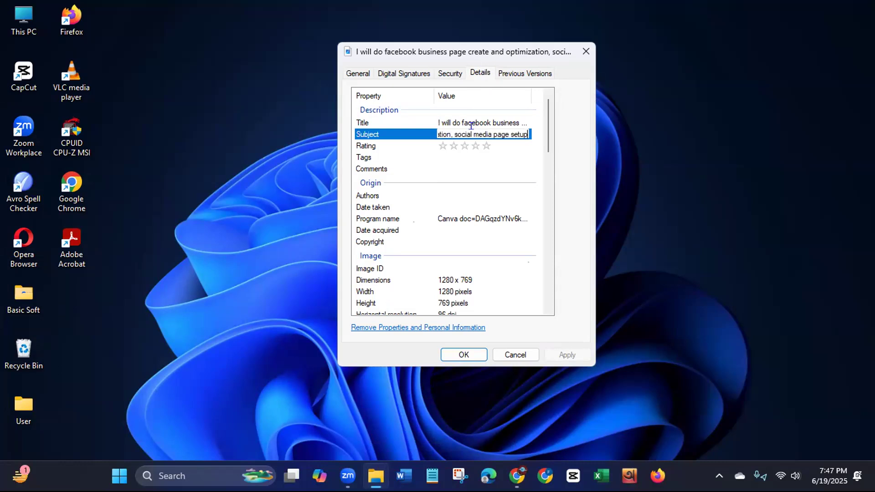
key(Return)
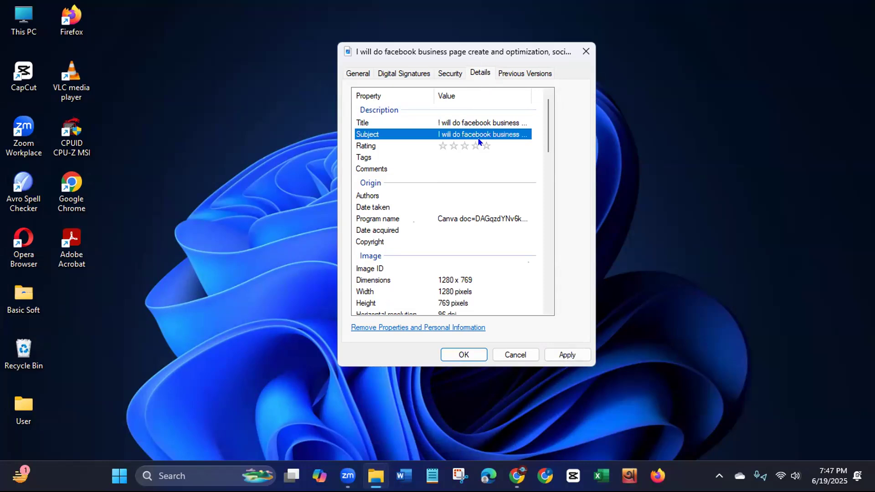
- Rate the image five stars and tag it "I will do facebook business page create and optimization, social media page setup"
click(479, 156)
text(I will do facebook business page create and optimization, social media page setup)
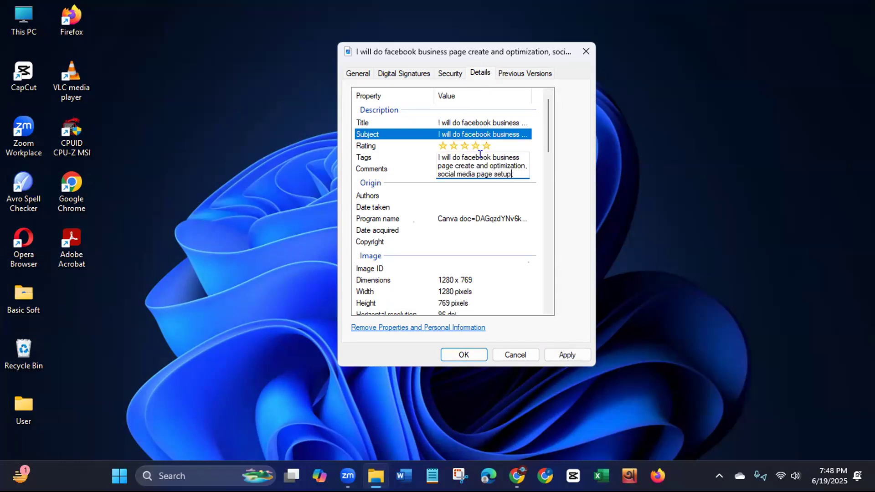
text(;)
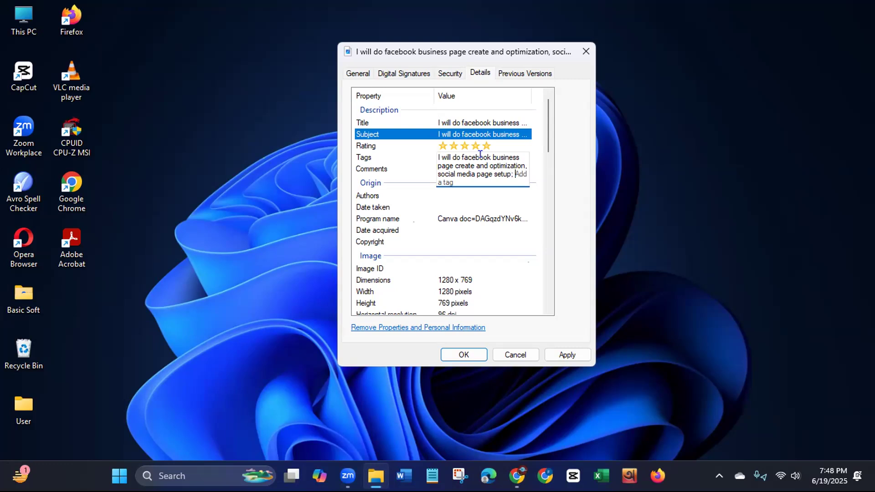
- Add the tags "facebook" and "facebook page setup" to the image, separated by semicolons
text(facebook; faceboo)
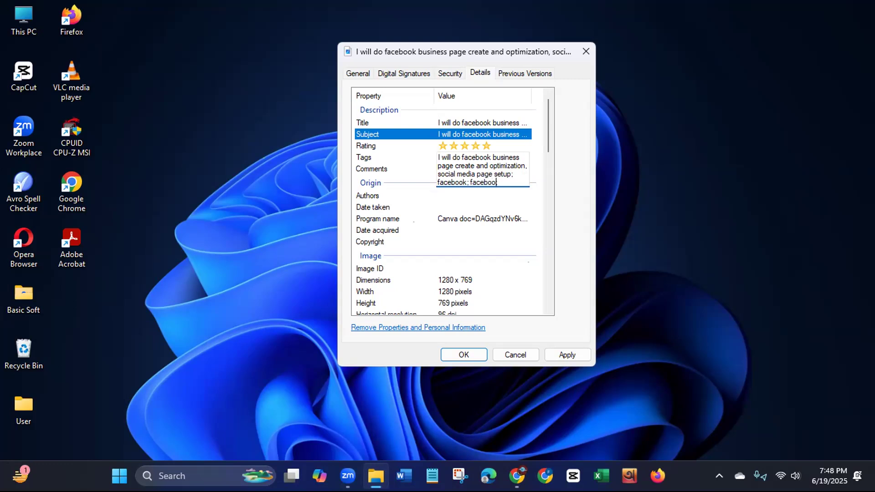
text(k page setup;)
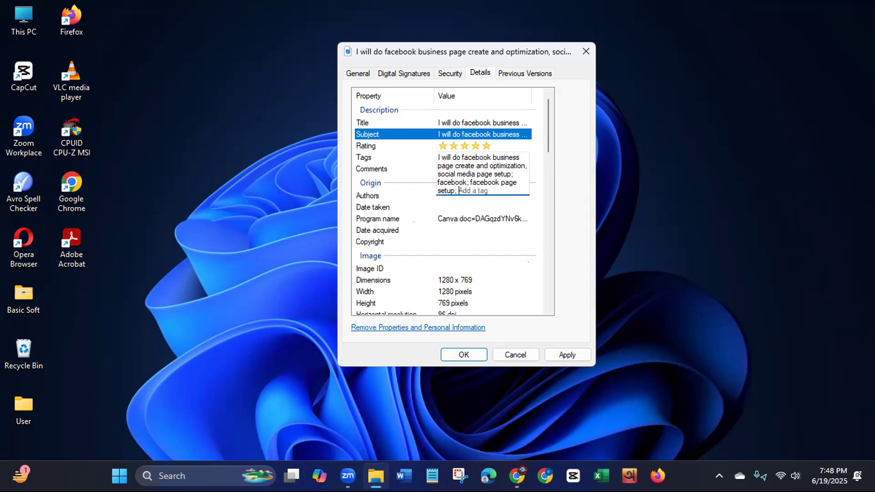
text( faceb)
text(ook page)
text( optimizati)
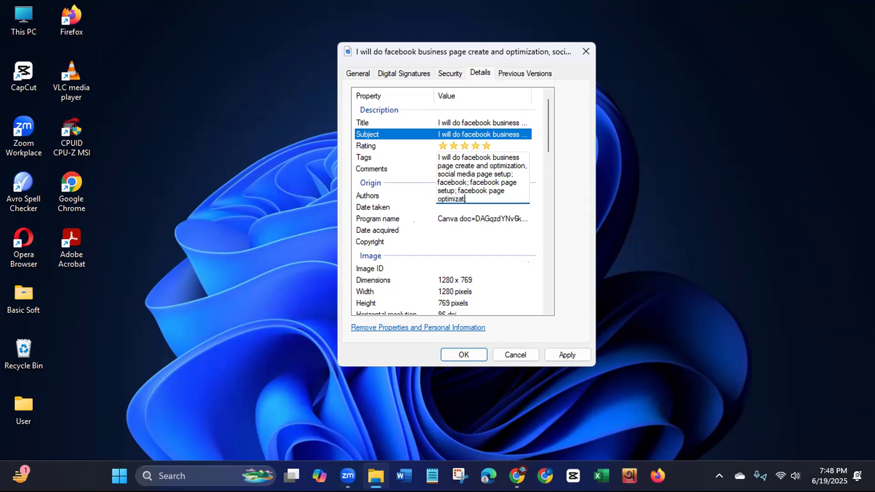
text(on; business page setu)
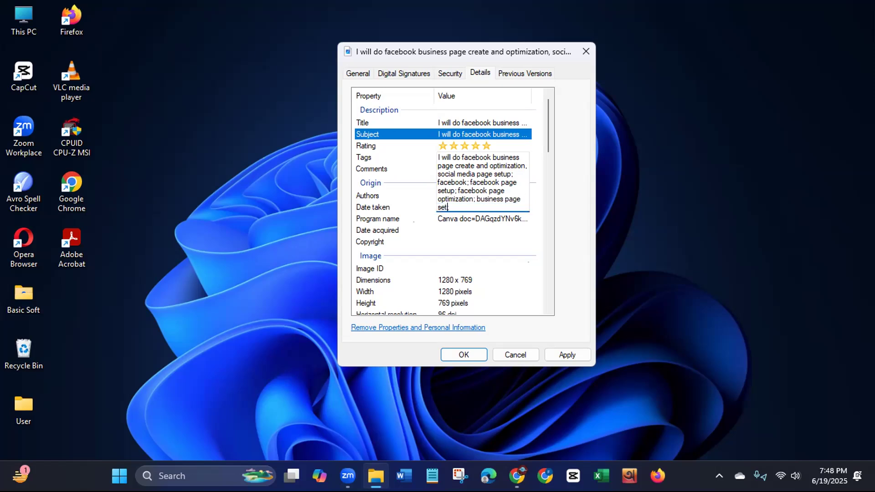
text(p; )
text(b)
- Add "business page optimization" to the image's list of tags
text(siness )
text(page )
text(optim)
text(izatio)
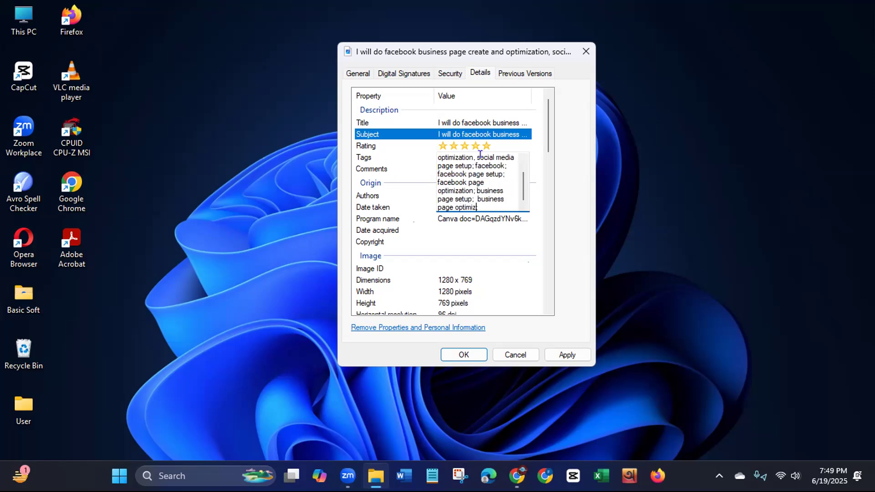
text(n;)
- Add "facebook bussiness manager" to the image's list of tags
text(faceboo)
text(k bu)
text(si)
text(;)
key(BackSpace)
key(BackSpace)
text(s)
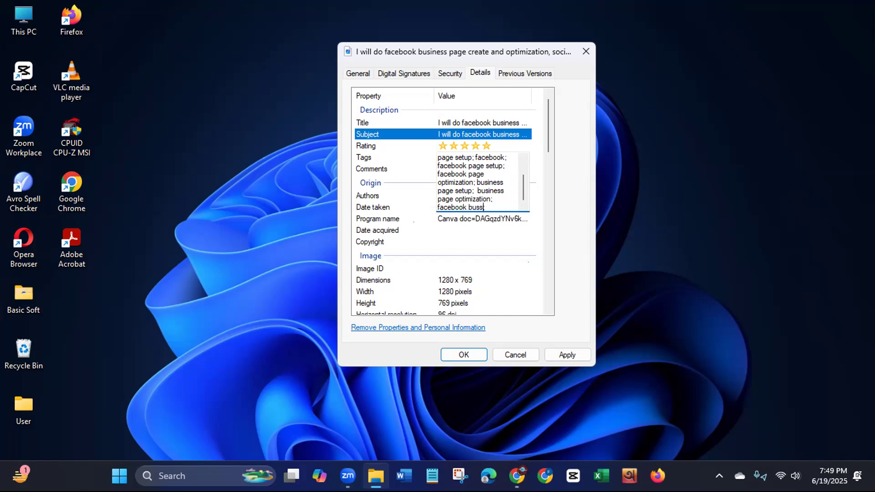
text(iness manager)
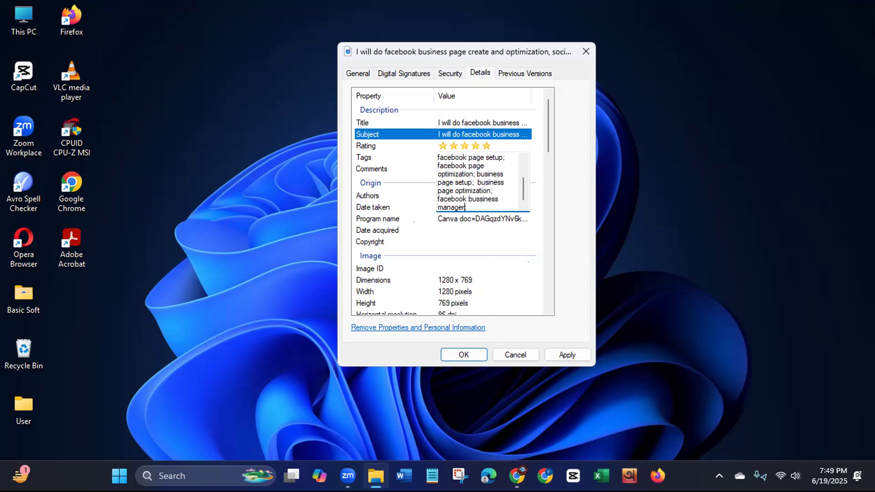
text(; facebook marketing; ads manager)
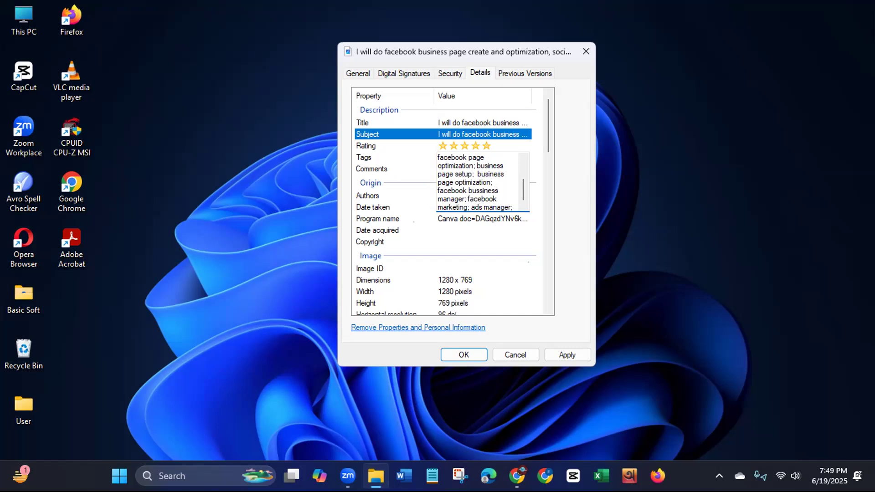
text(; )
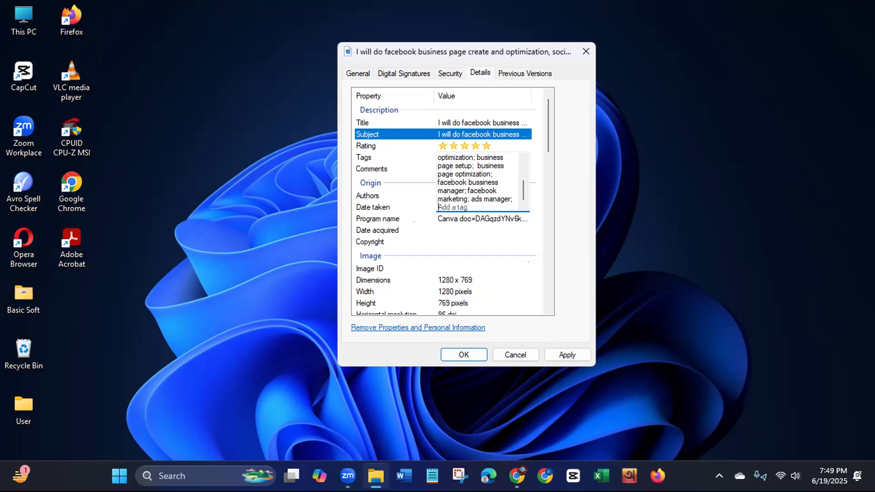
text(logo design; banner desi)
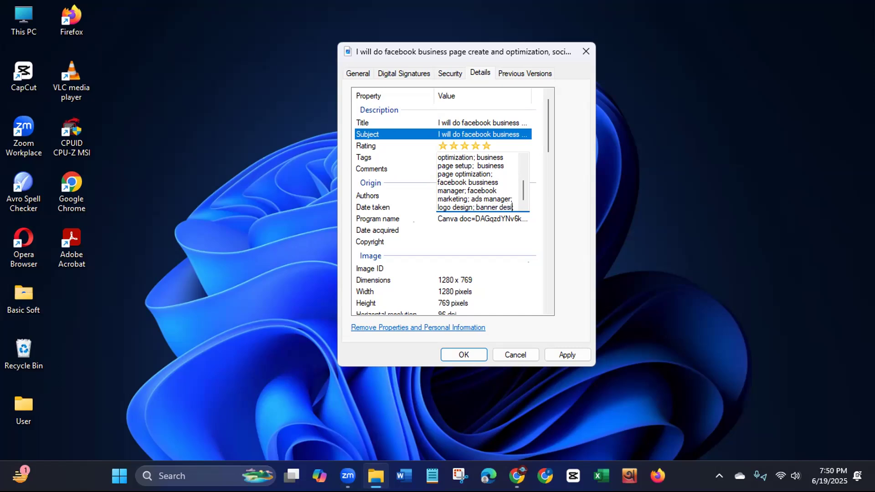
- Add the tags "logo design" and "banner design" to the image's details
text(gn;)
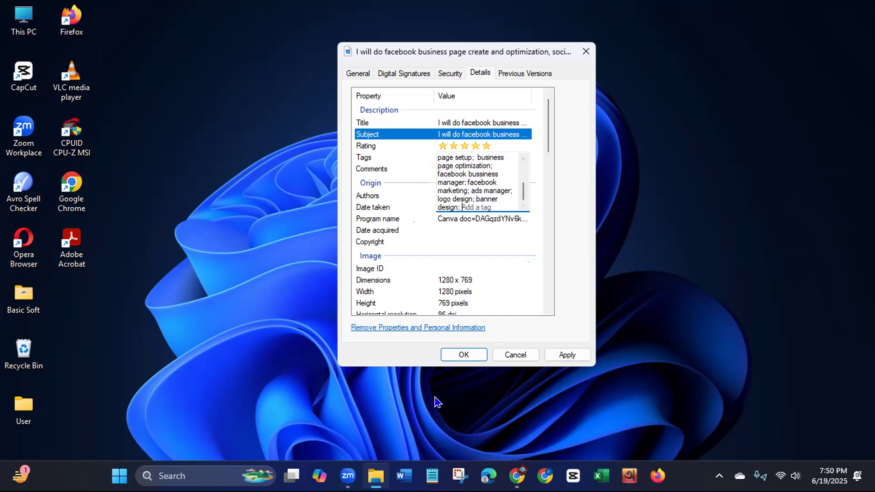
click(463, 379)
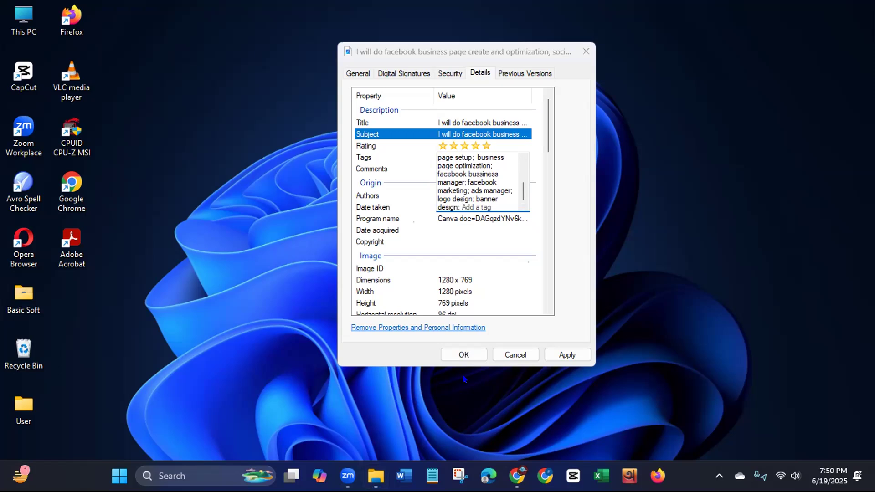
click(467, 212)
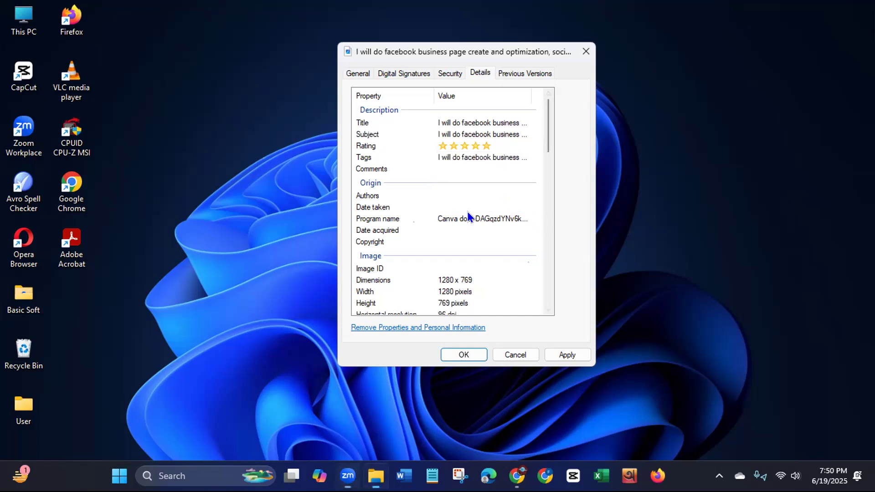
- Add the tags "facebook fan page" and "page optimization" to the image's details
click(483, 157)
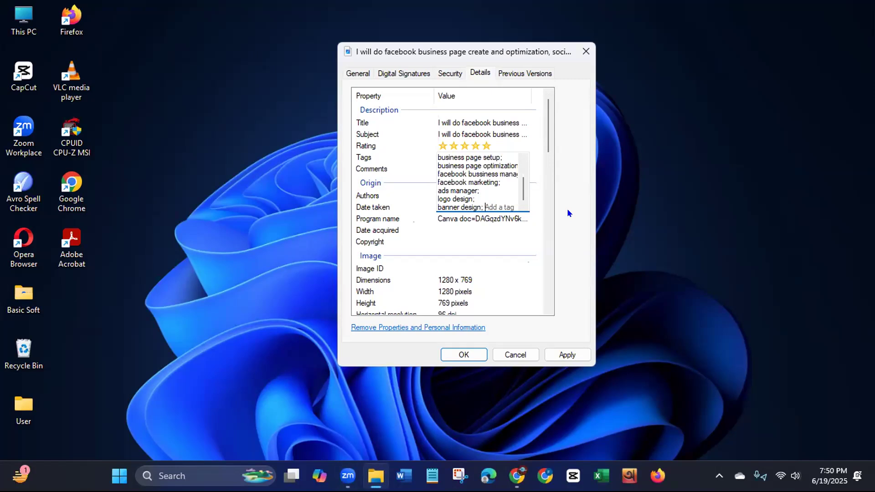
text(facebook fan )
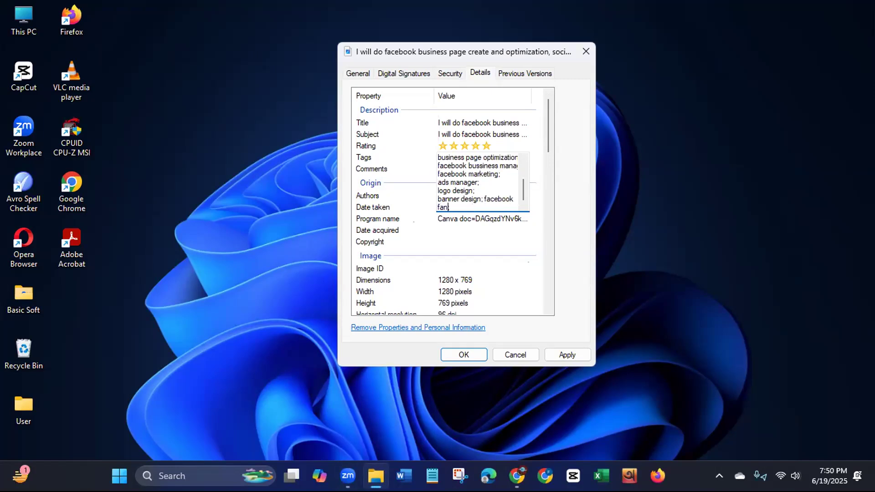
text(page;)
text(page ;optimization;)
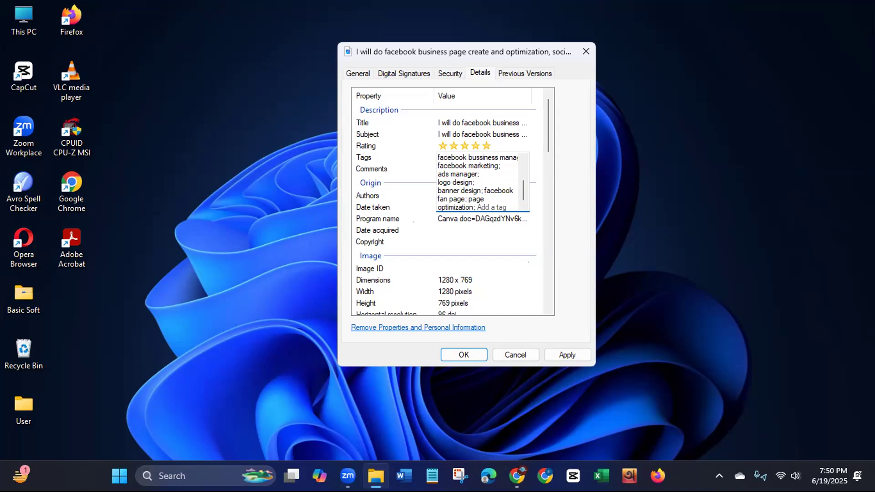
text(o)
- Add the tags "social media marketing" and "social media management" to the image's details
key(BackSpace)
text(social media market)
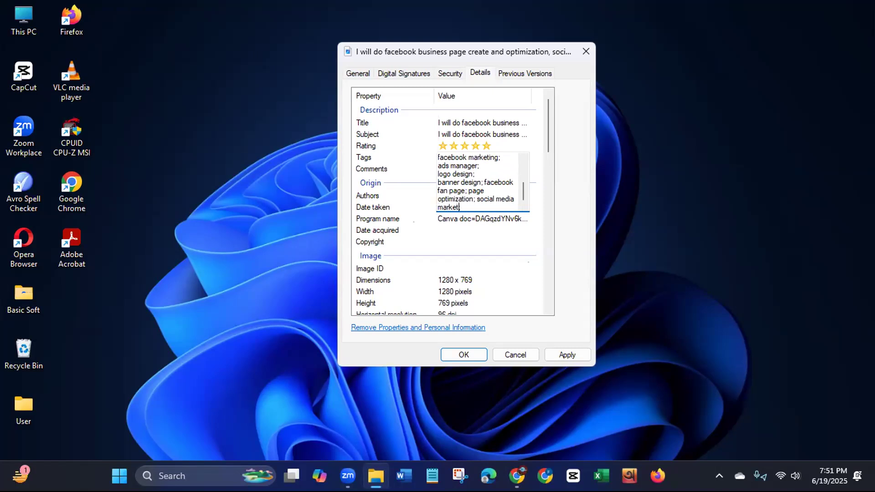
text(ing;  social media manage)
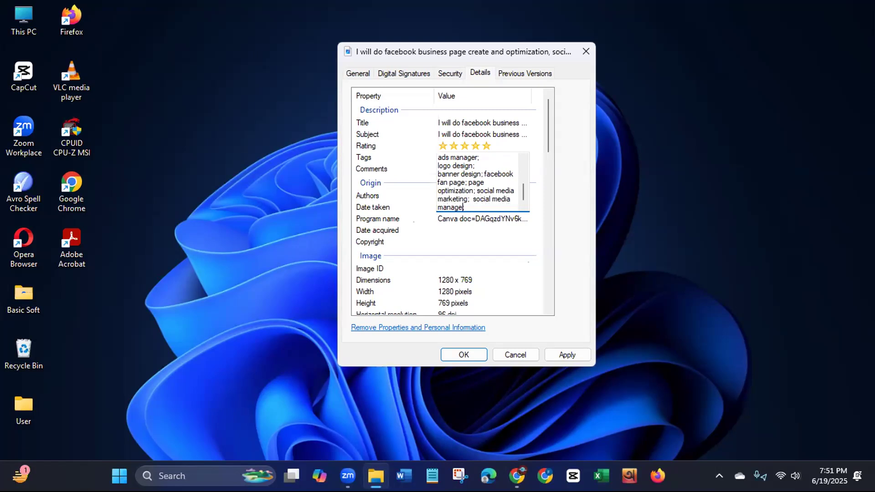
text(ment)
text(; social)
text( media )
text(pag)
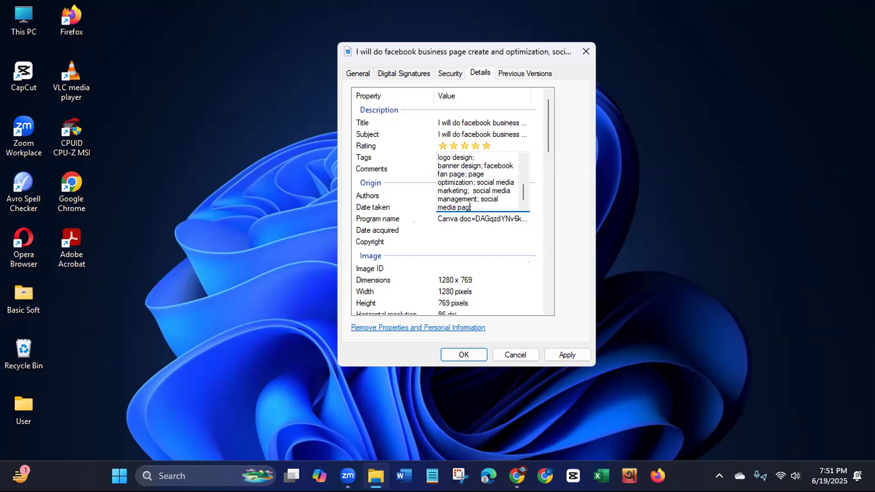
text(es;  social media )
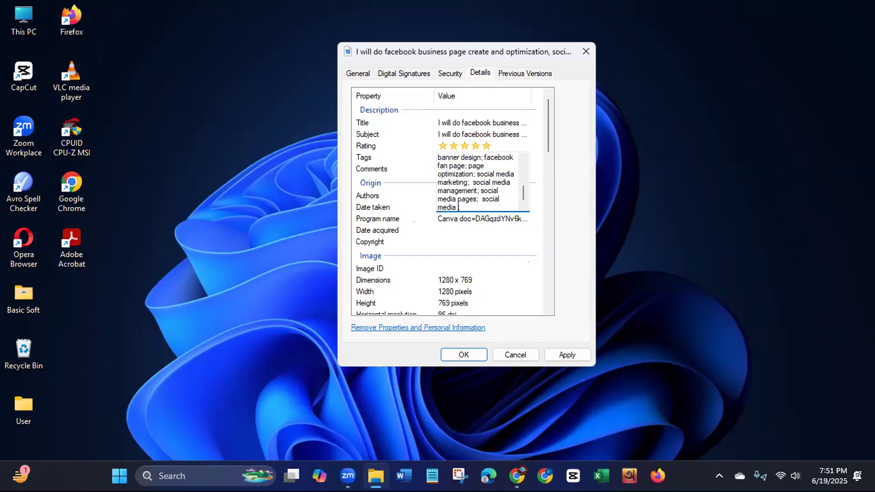
text(profilwes)
- Add the tags "social media pages" and "social media profies" to the image's details
key(BackSpace)
key(BackSpace)
key(BackSpace)
key(BackSpace)
text(es)
click(568, 211)
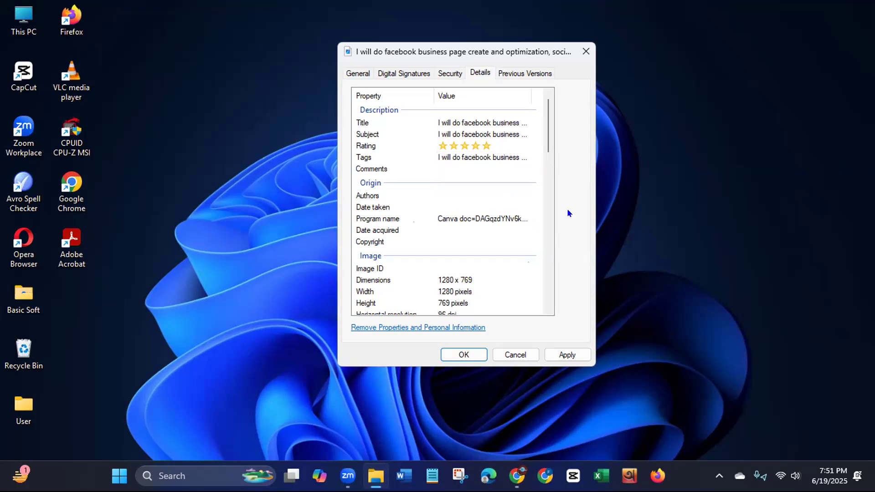
- Copy the image's complete list of tags into its comments property
click(483, 155)
scroll(493, 182, up, 5)
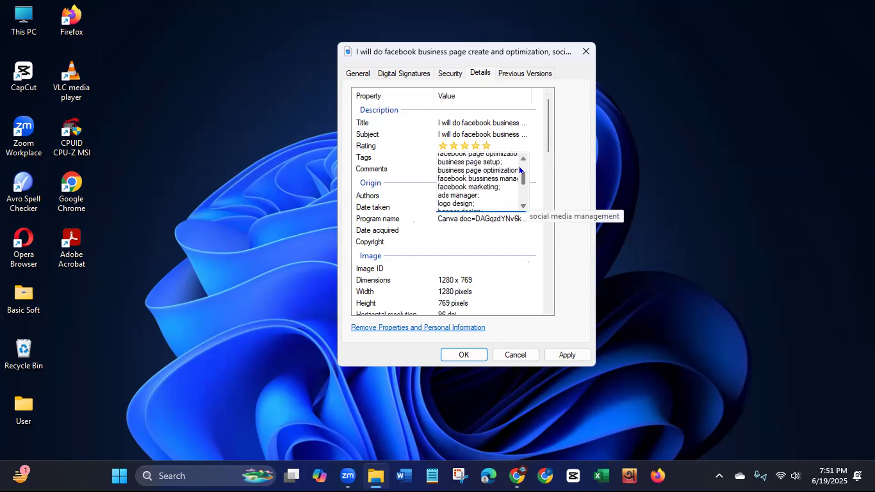
click(434, 155)
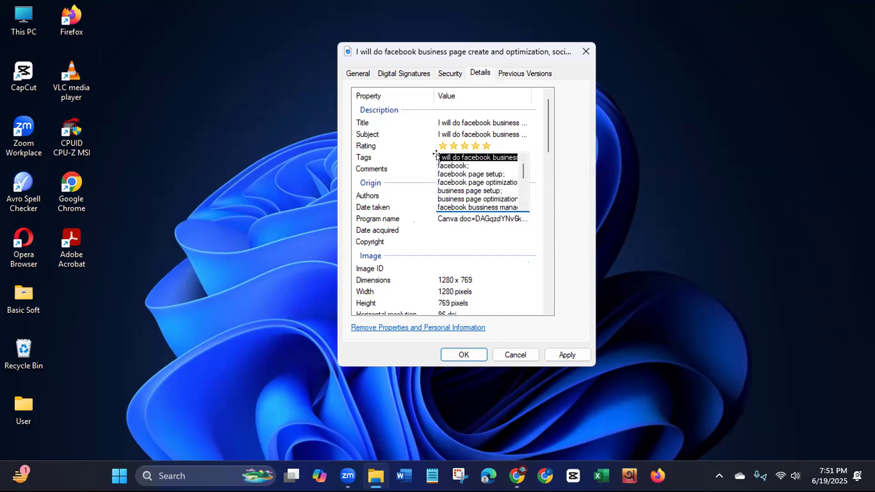
key(shift+Down)
key(shift+Down)
key(shift+Down)
key(shift+Down)
key(shift+Down)
key(shift+Down)
key(shift+Down)
key(shift+Down)
key(shift+Down)
key(shift+Down)
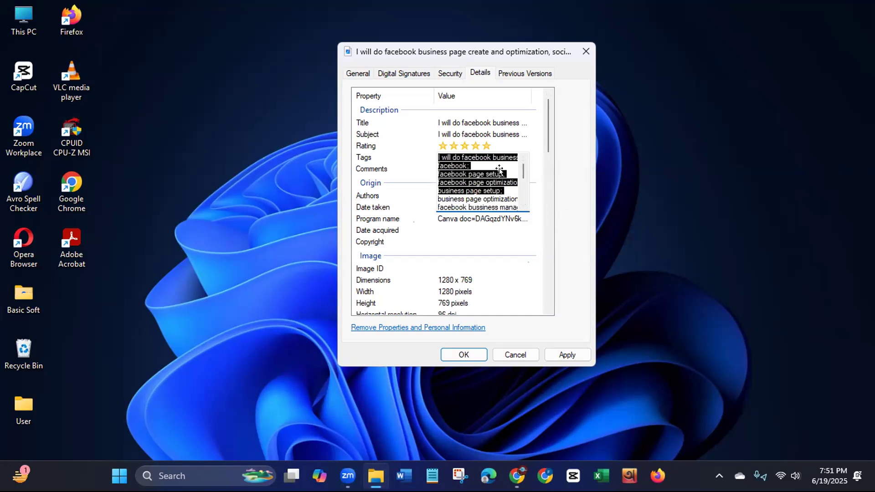
key(shift+Down)
key(shift+Down)
key(shift+Down)
key(shift+Down)
key(shift+Down)
key(shift+Down)
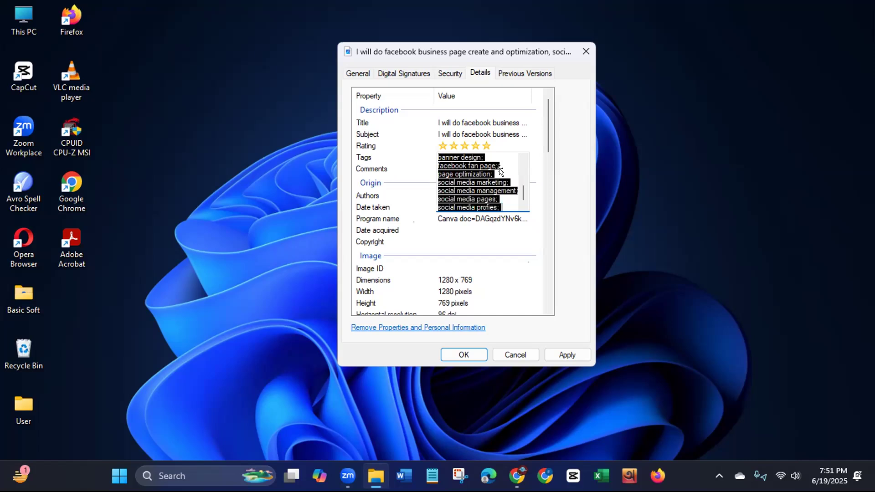
key(Return)
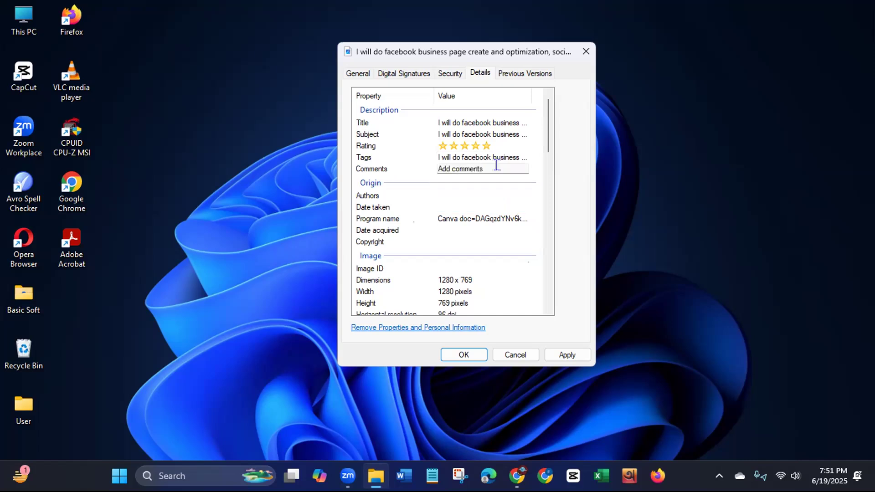
click(470, 162)
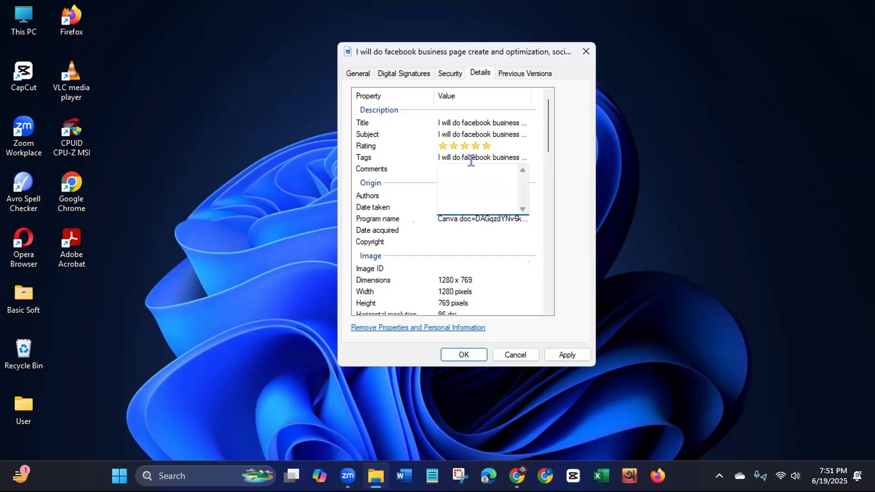
key(ctrl+v)
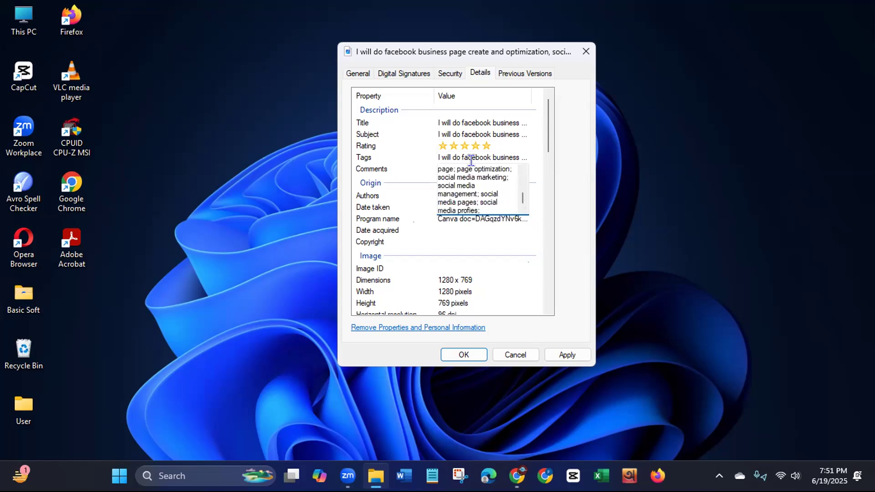
key(Return)
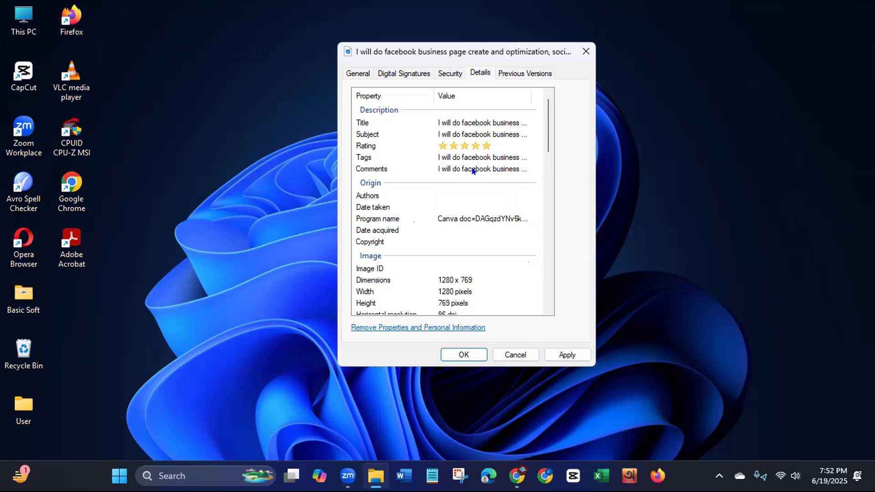
- Enter the seller's Fiverr username with a leading @ as the image's author
click(482, 195)
click(475, 388)
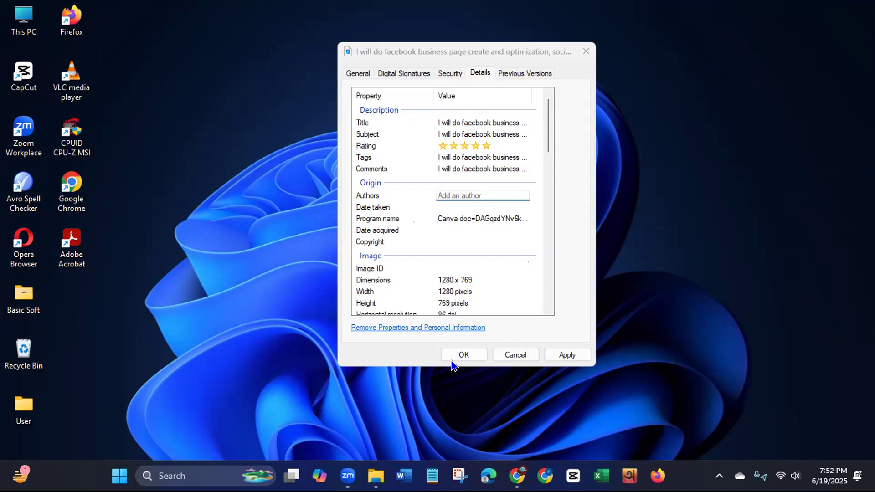
click(471, 194)
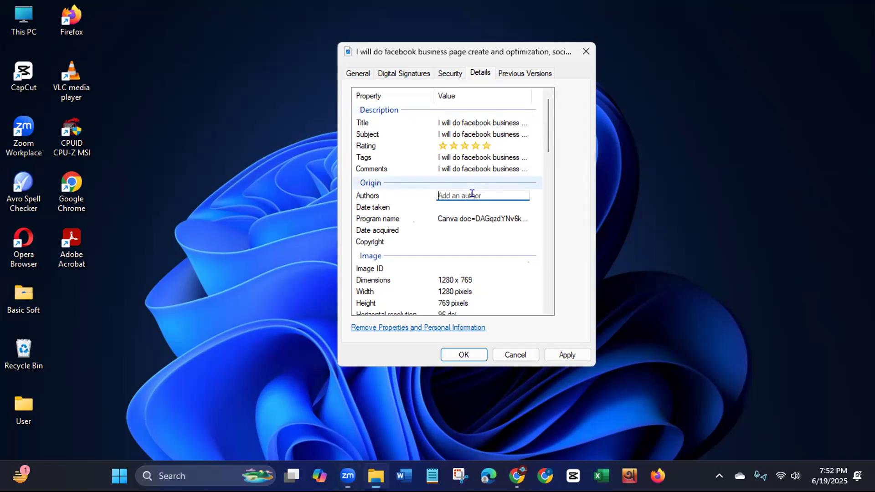
text(@mahmud2610)
text(;)
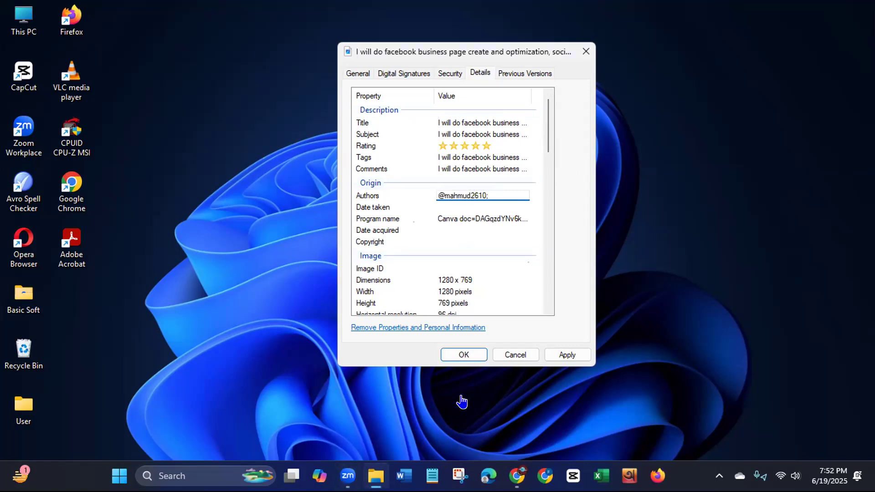
click(461, 401)
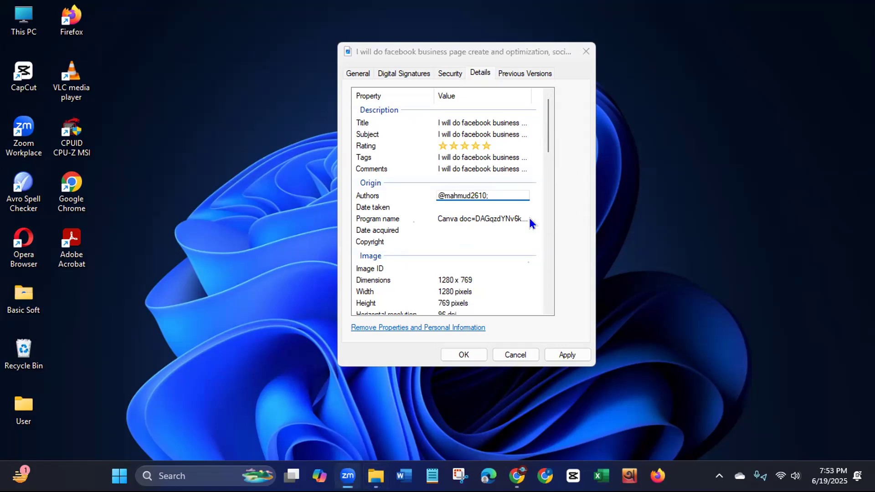
click(462, 241)
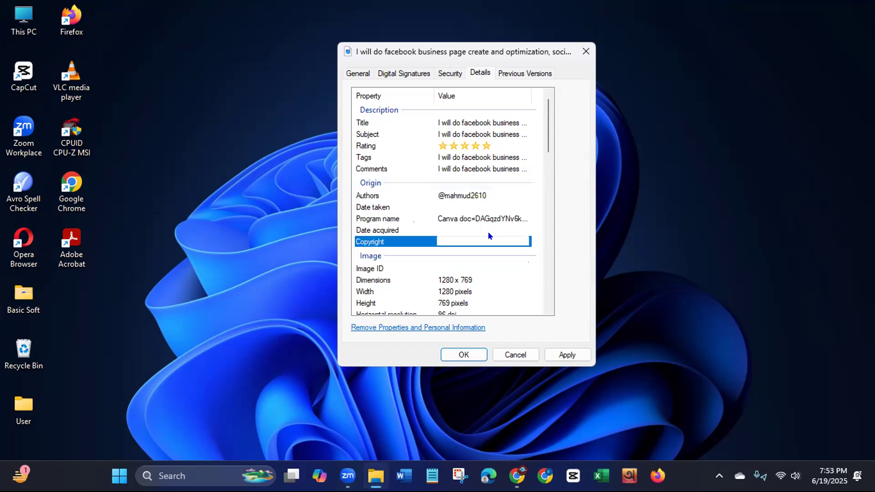
text(https://www.fiverr.com/)
text(@mahmud2610)
key(BackSpace)
key(Return)
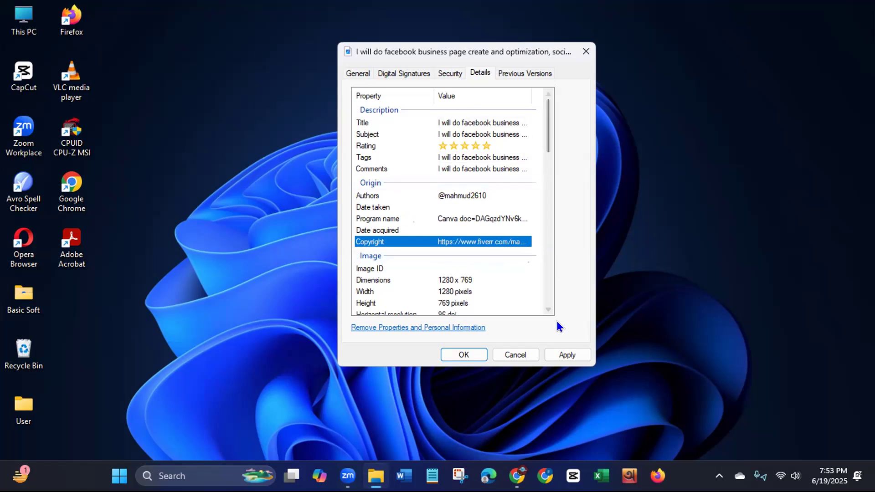
- Apply the image's edited properties, close the dialog and refresh the desktop
click(565, 355)
click(460, 353)
right_click(394, 68)
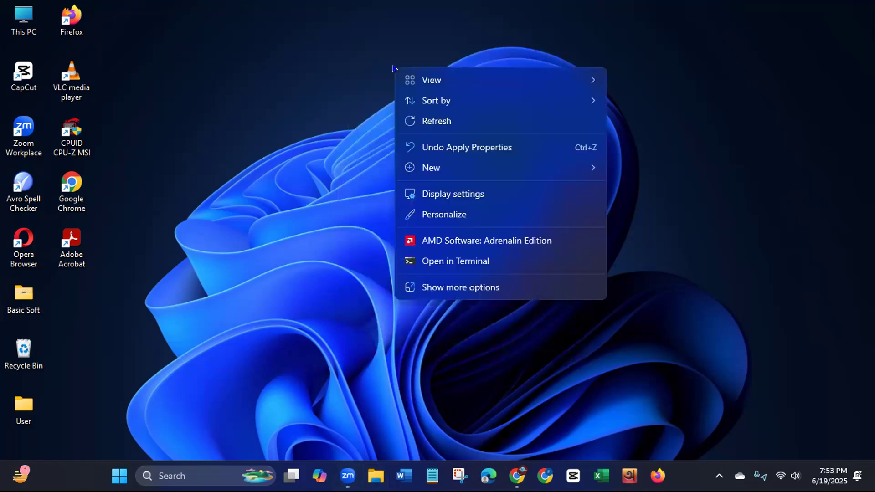
click(426, 122)
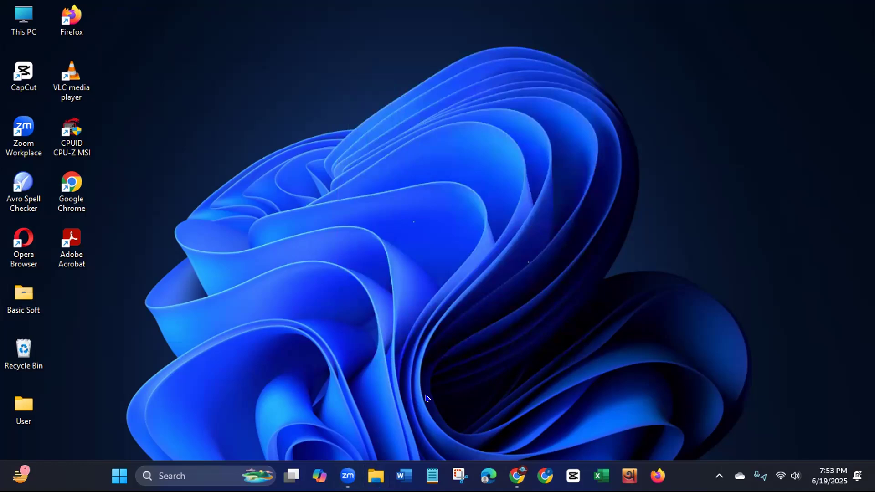
- Look at the gig title and description text in Notepad, and close it
click(432, 475)
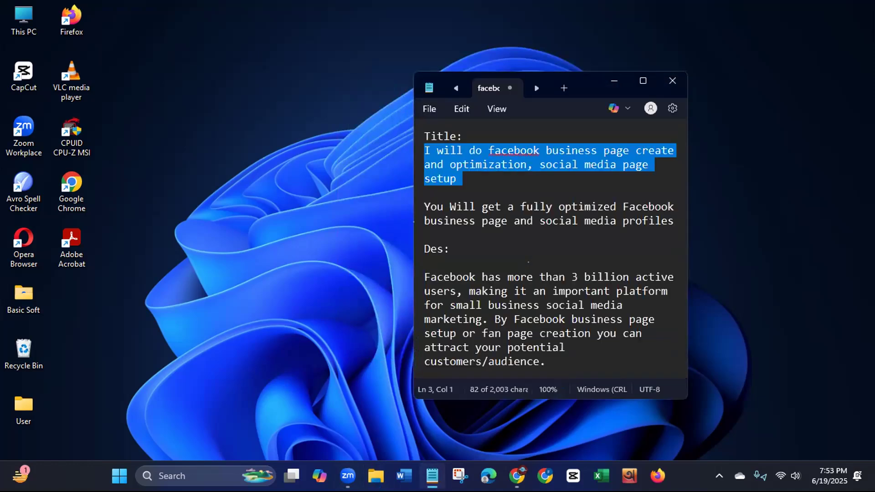
click(672, 81)
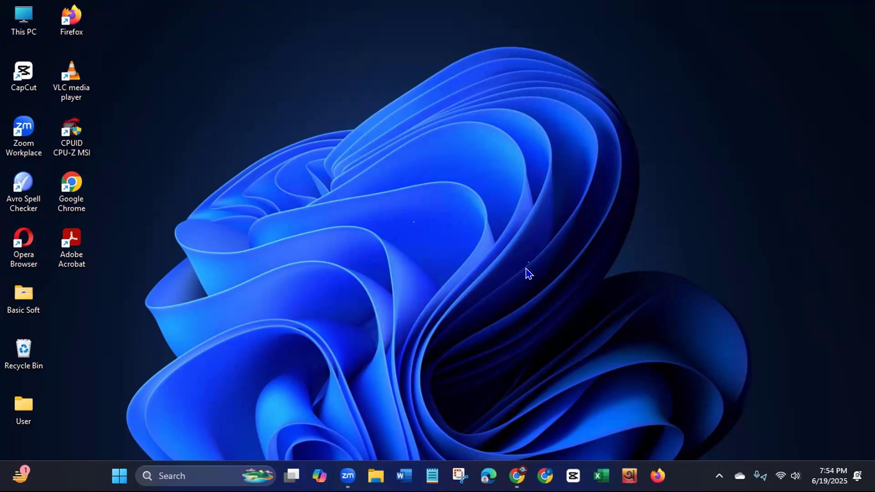
- Switch to Gmail in Chrome and start a new message addressed to the recipient's e-mail address
click(543, 470)
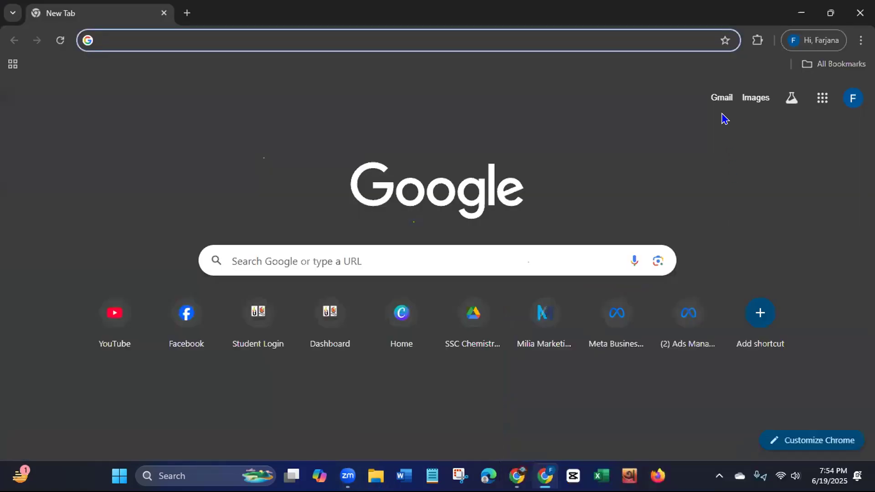
click(722, 104)
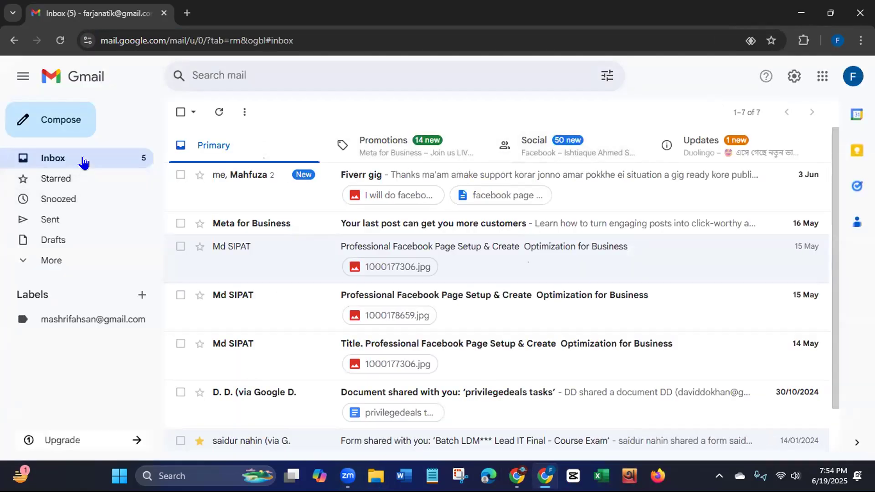
click(64, 122)
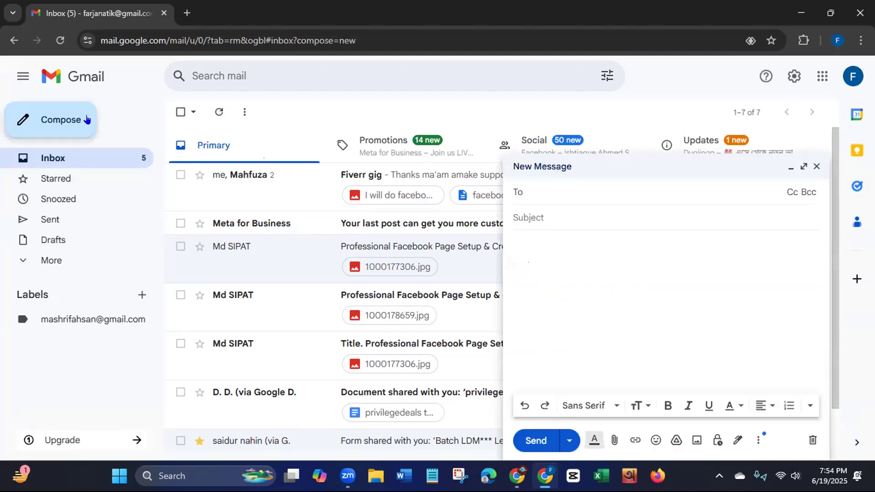
key(ctrl+v)
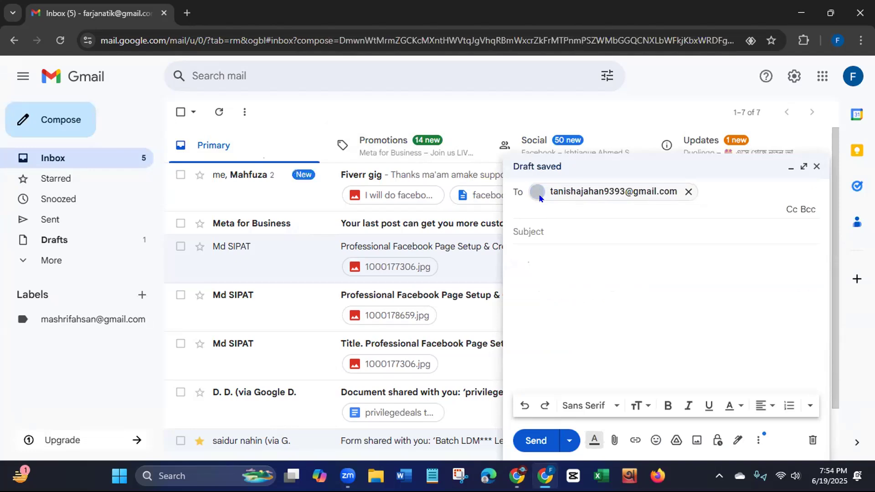
- Give the message the subject "Fiverr gig image" and the body text "Please check this out."
key(Tab)
text(Fiverr gig)
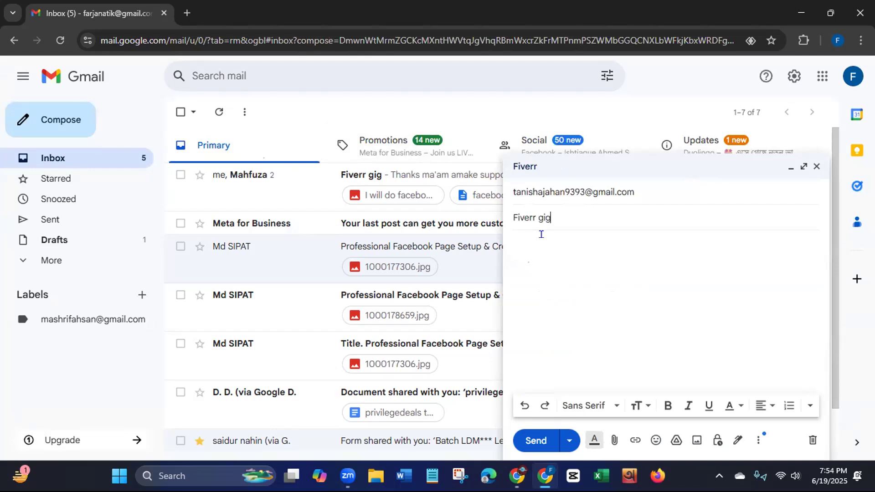
text( image)
click(534, 256)
text(Pleas)
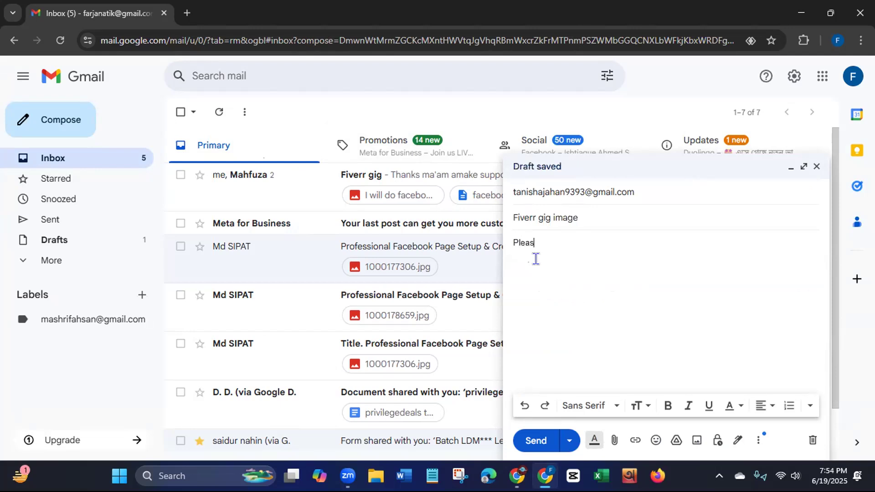
text(e check thi)
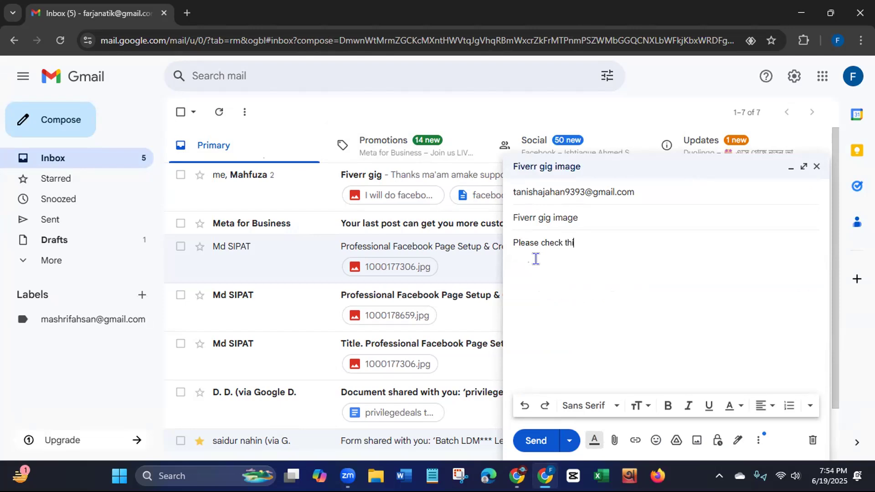
text(s out.)
click(823, 458)
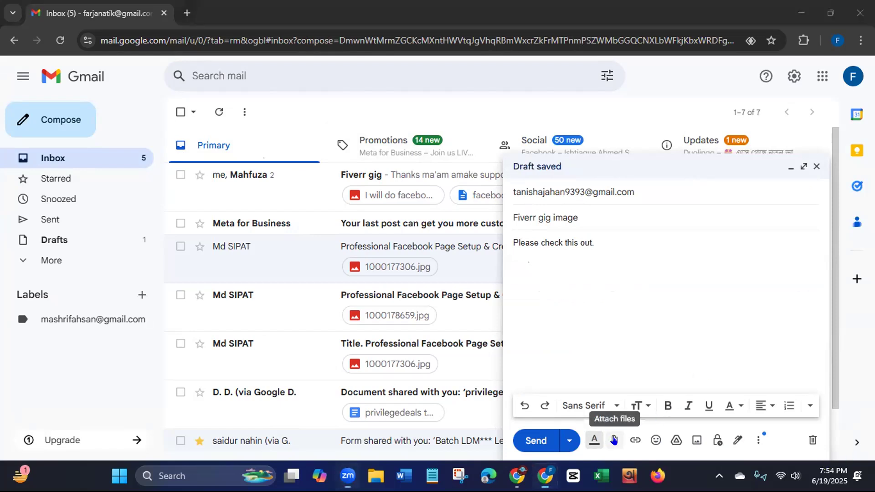
- Attach the "I will do facebook business page create and optimization" JPG from the Downloads folder to the message
click(614, 440)
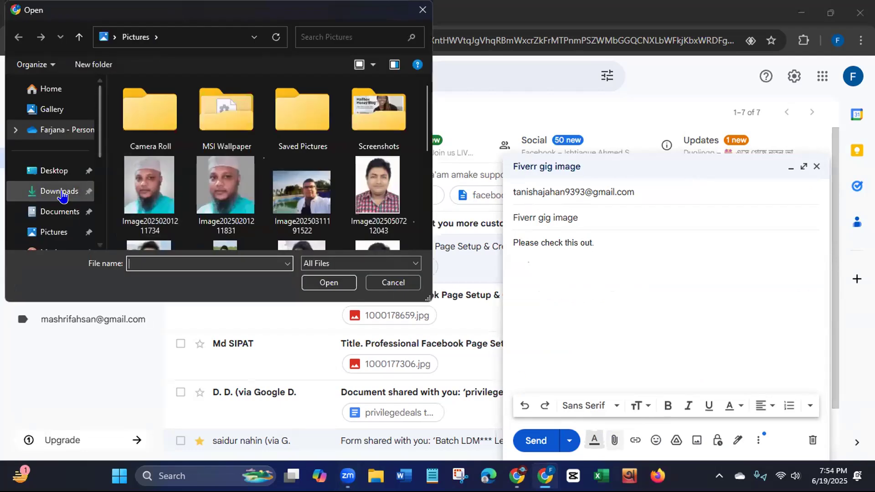
click(62, 196)
click(166, 121)
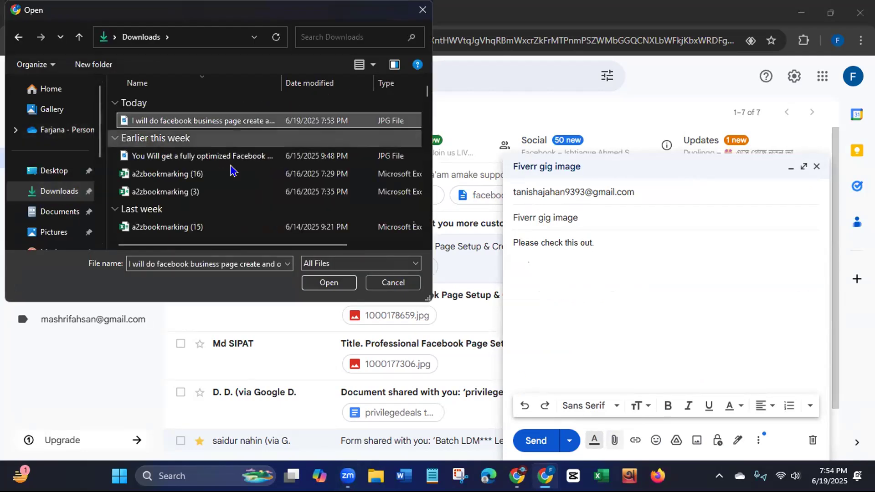
click(319, 282)
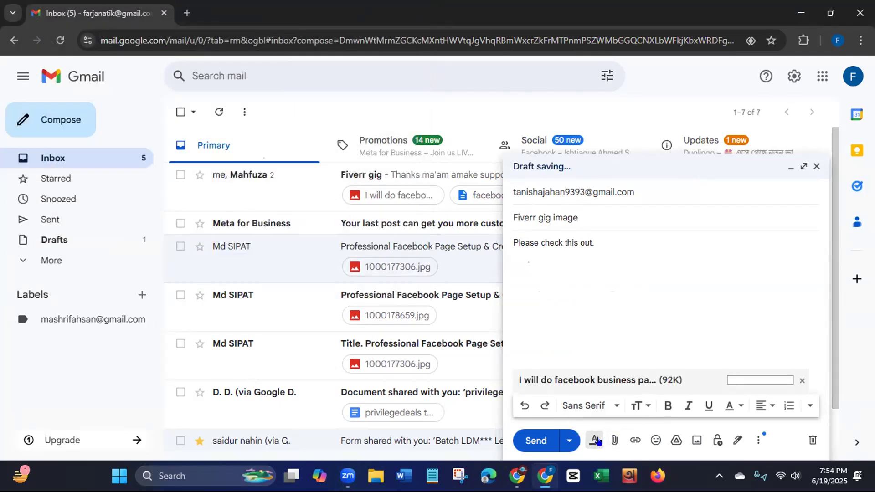
- Attach the "facebook page Gig" text file from the Documents folder to the message
click(613, 440)
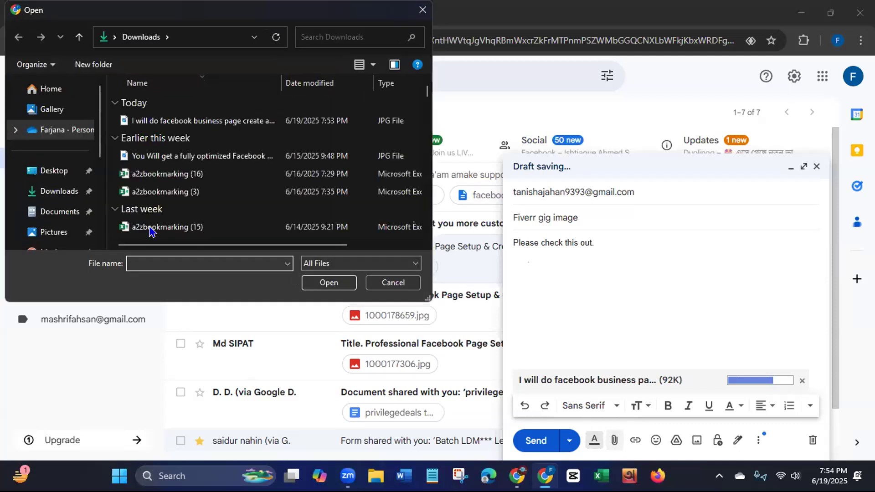
click(61, 211)
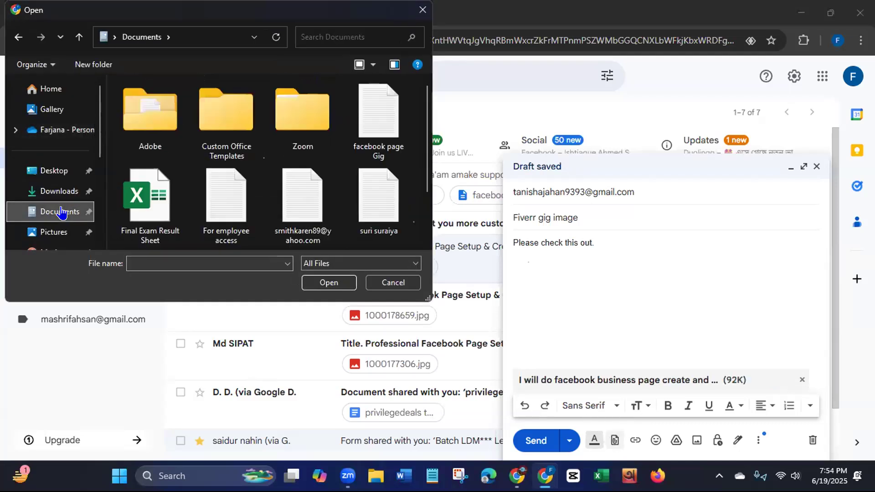
click(365, 129)
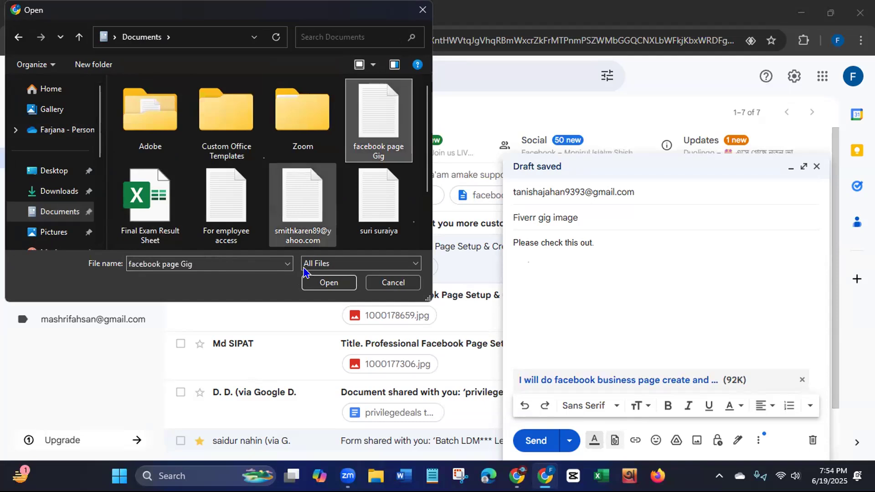
click(304, 283)
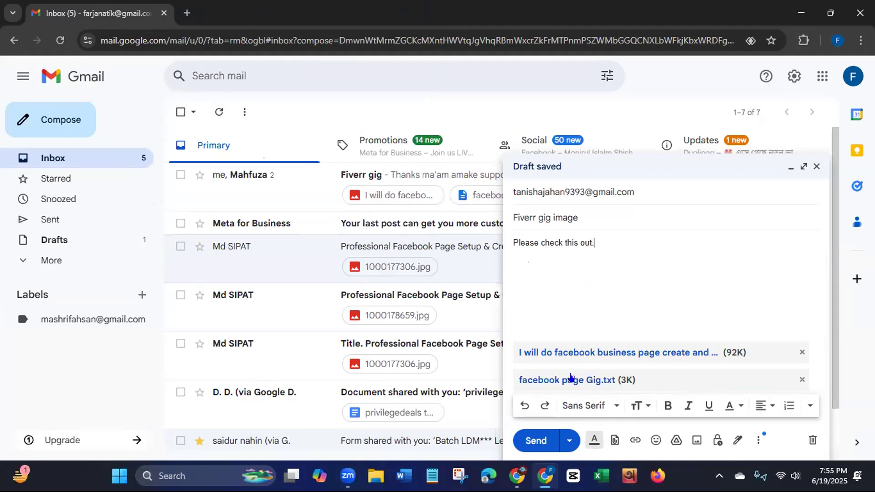
- Send the message with its attachments, close the browser and refresh the desktop
click(532, 441)
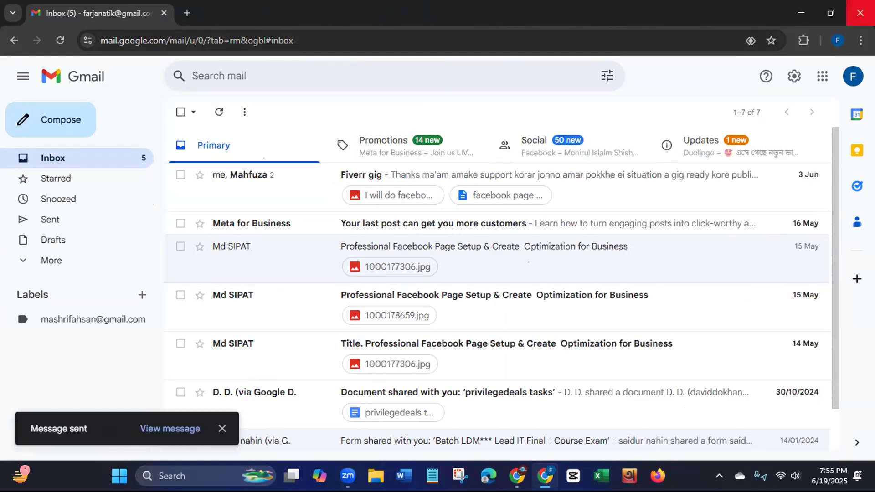
click(860, 13)
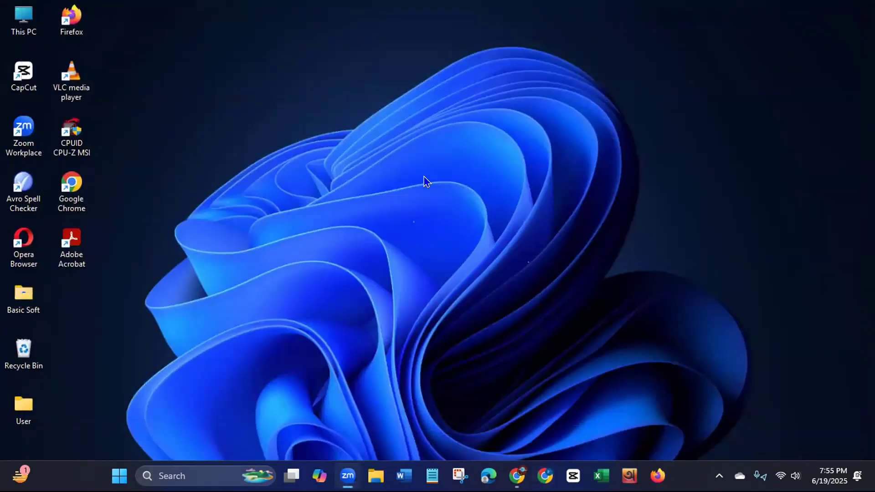
right_click(425, 179)
click(453, 231)
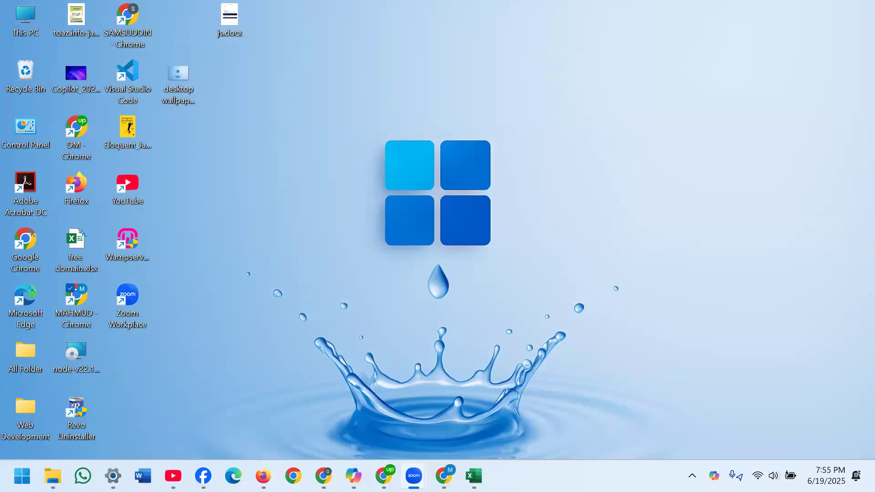
- Open the received "Fiverr gig image" message in the recipient's Gmail in Chrome and dismiss the desktop notification prompt
click(447, 475)
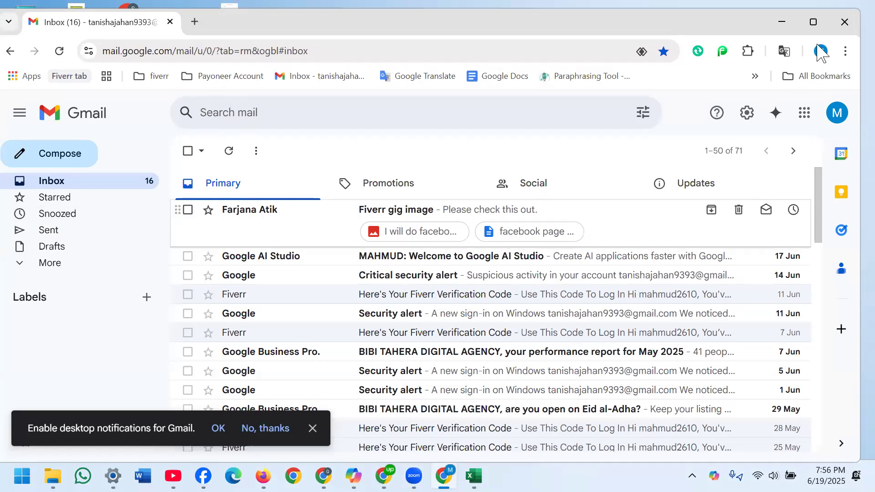
click(813, 22)
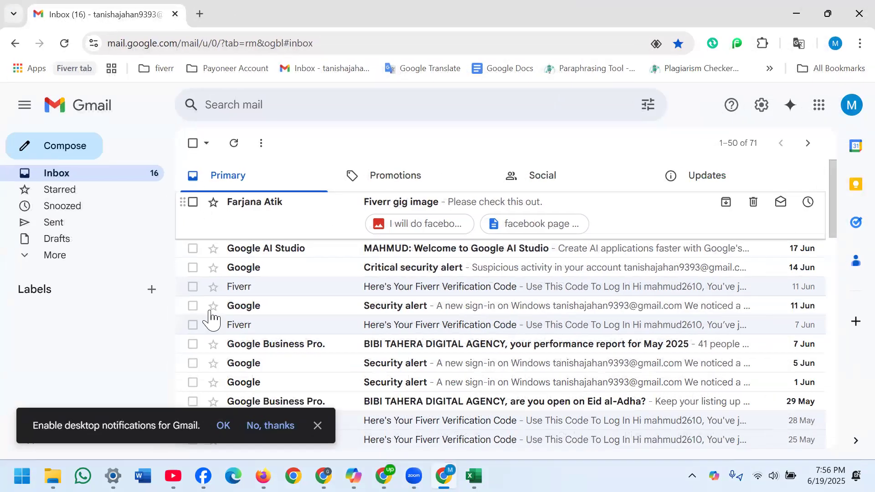
click(275, 208)
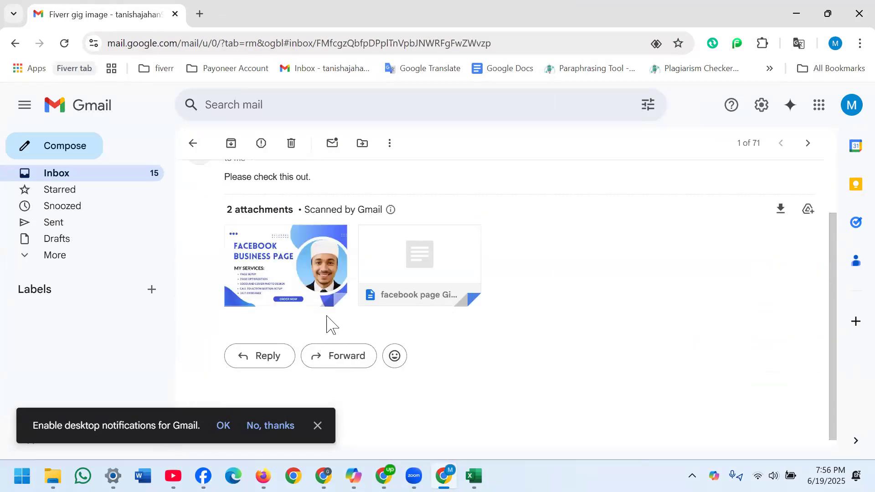
mouse_move(294, 259)
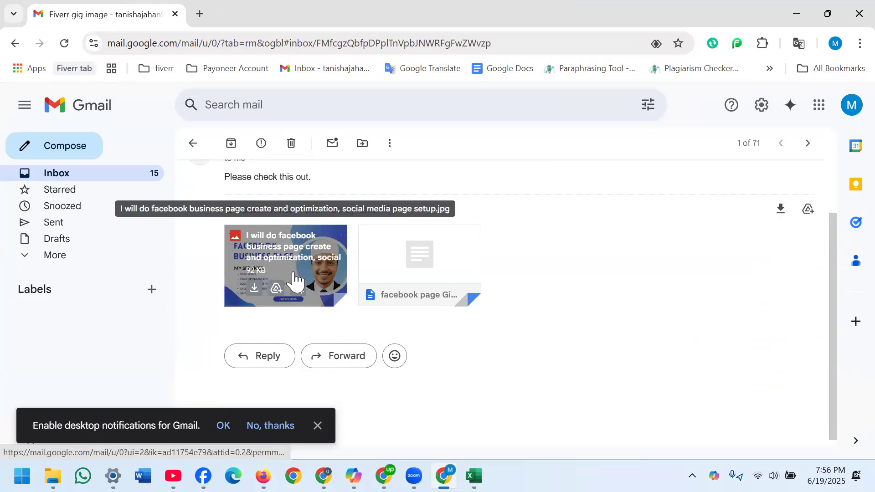
click(319, 428)
mouse_move(331, 304)
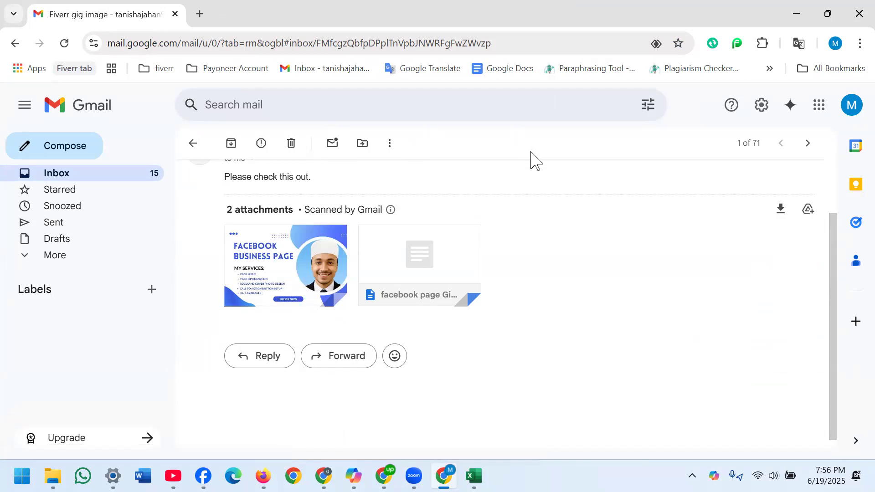
mouse_move(313, 289)
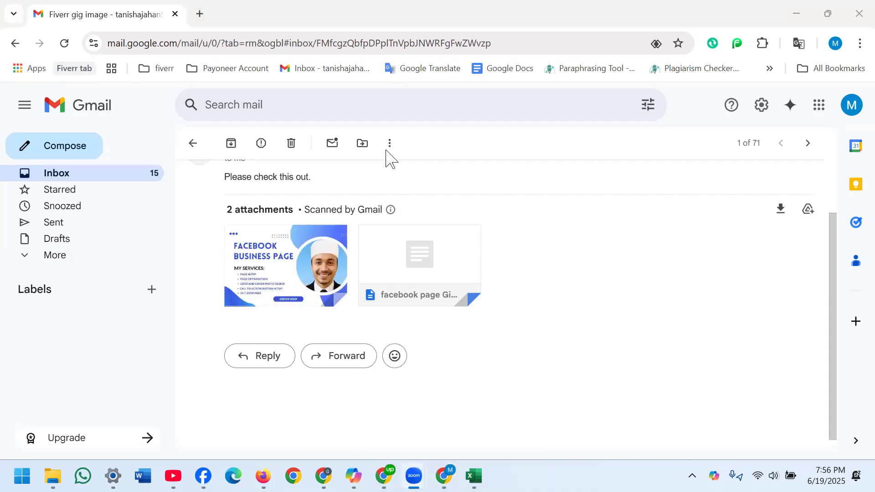
click(541, 313)
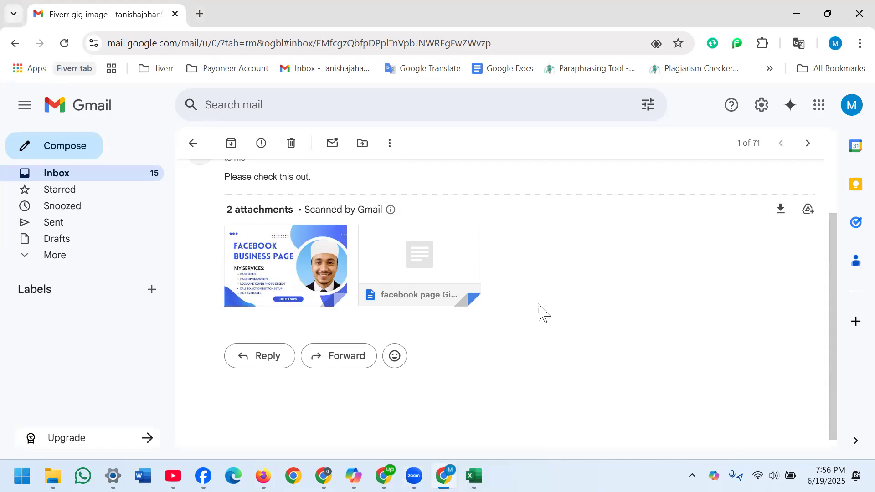
- Download the Facebook business page image attachment, show it in its download folder and maximize the folder window
mouse_move(245, 286)
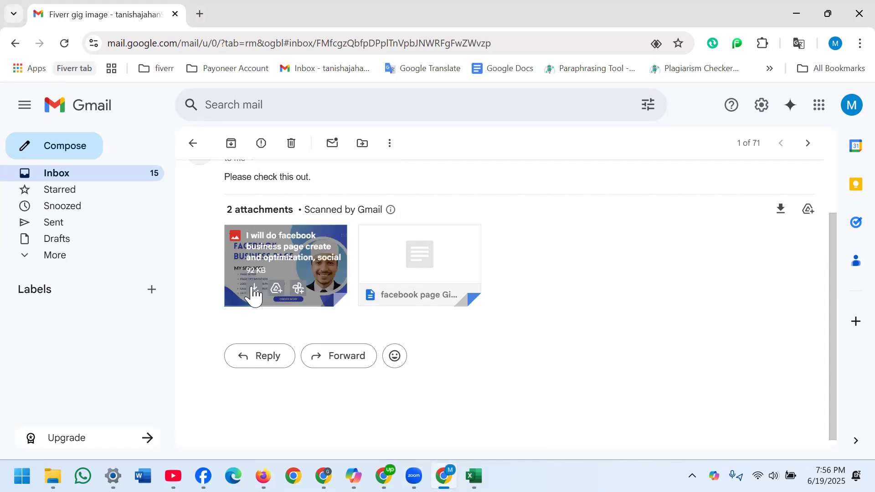
click(253, 289)
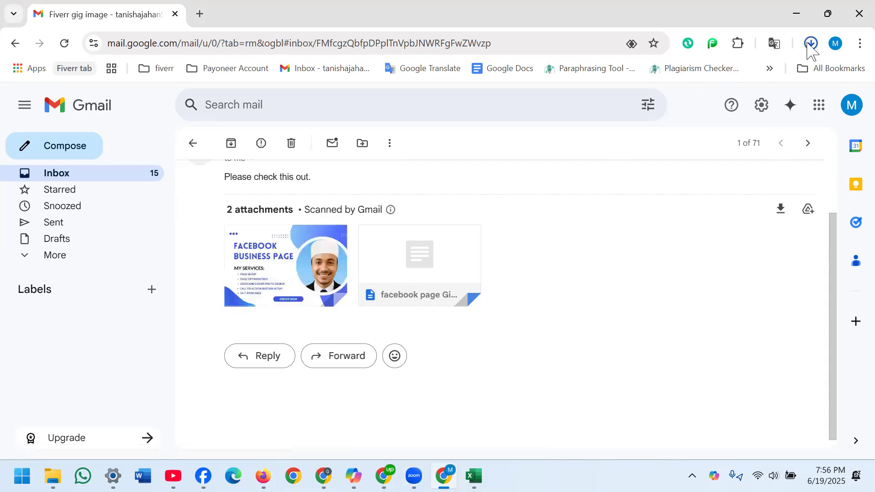
click(810, 46)
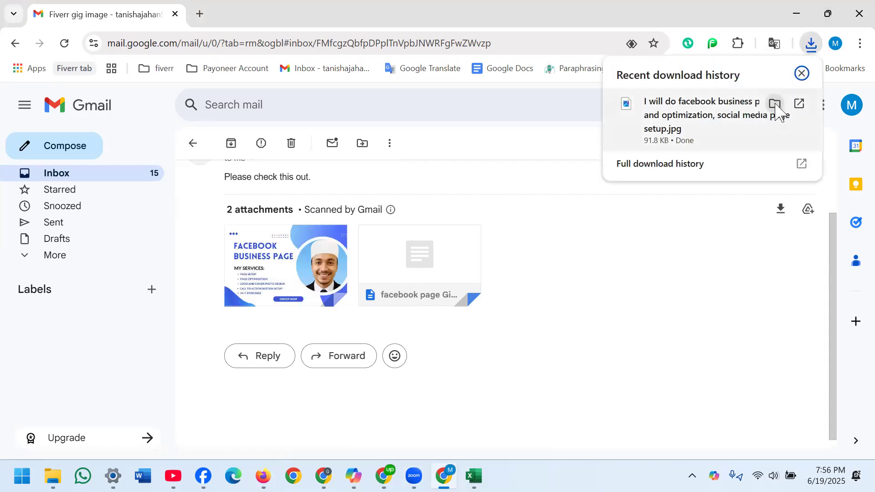
click(774, 106)
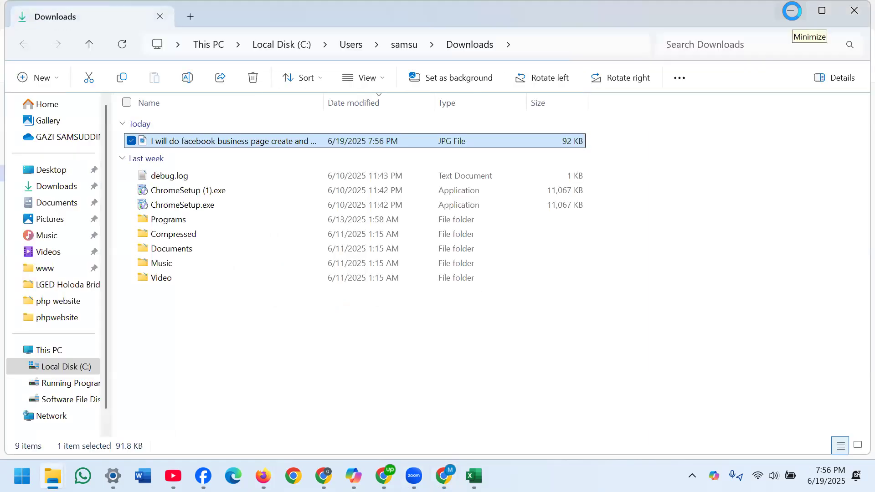
click(822, 11)
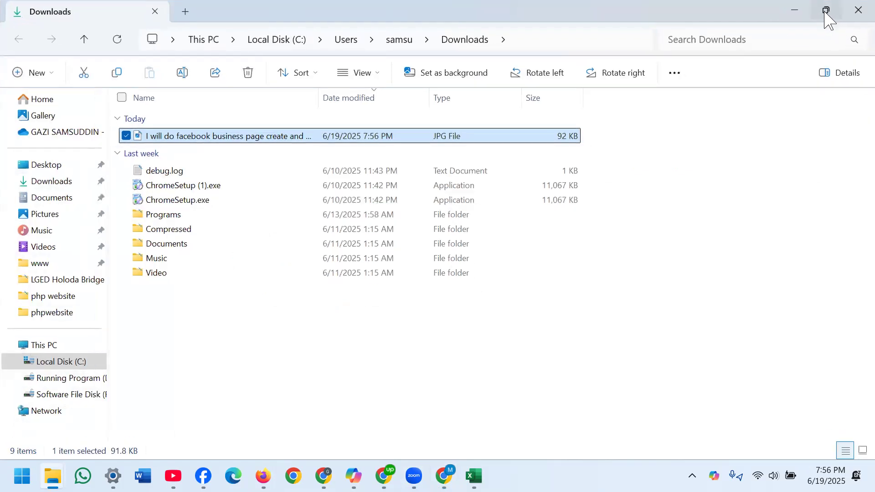
- Copy the downloaded gig image from the Downloads folder and paste it onto the desktop, minimizing the open windows
click(788, 18)
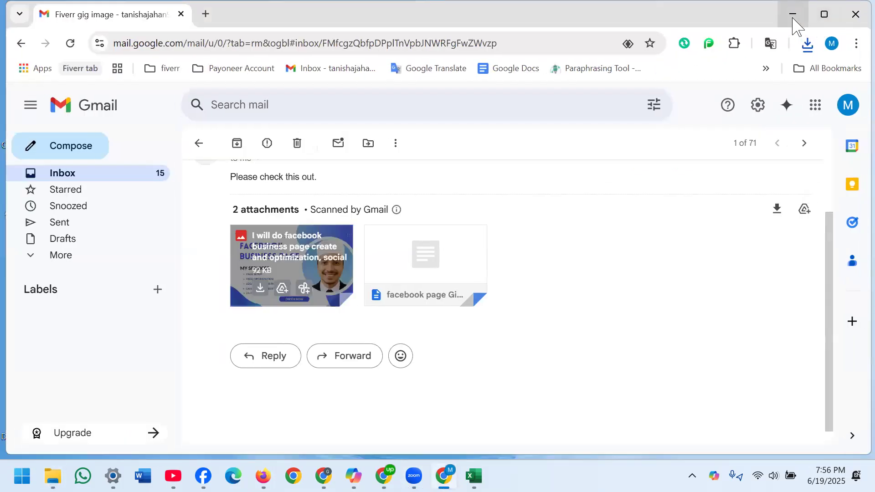
click(793, 18)
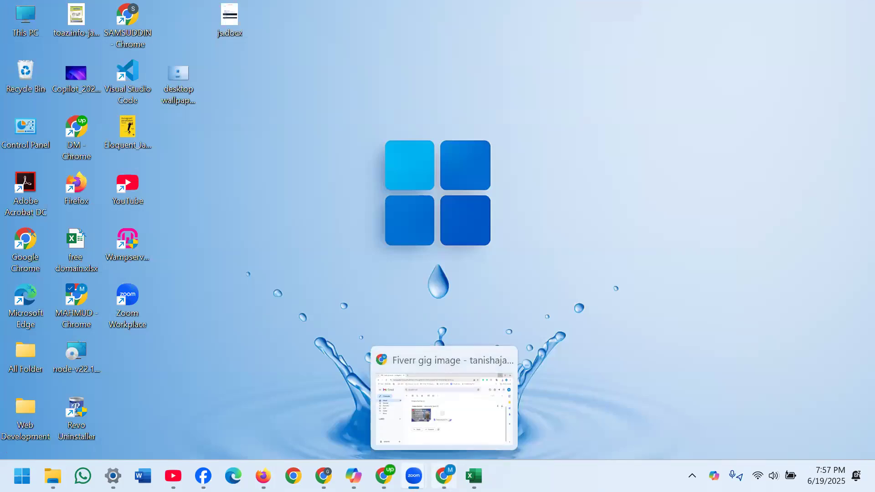
mouse_move(52, 476)
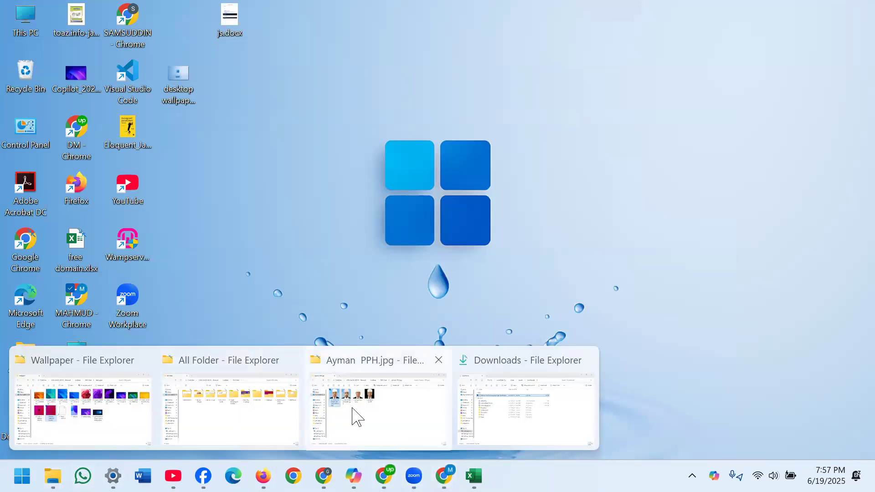
click(485, 413)
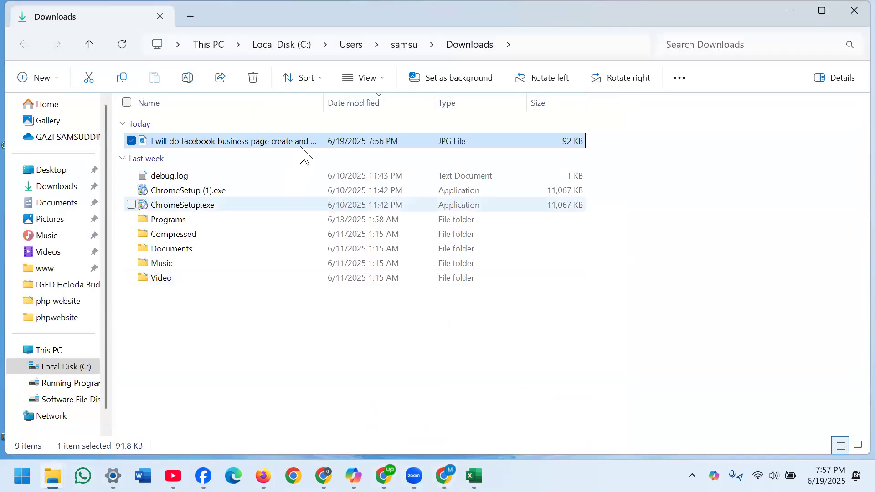
click(129, 83)
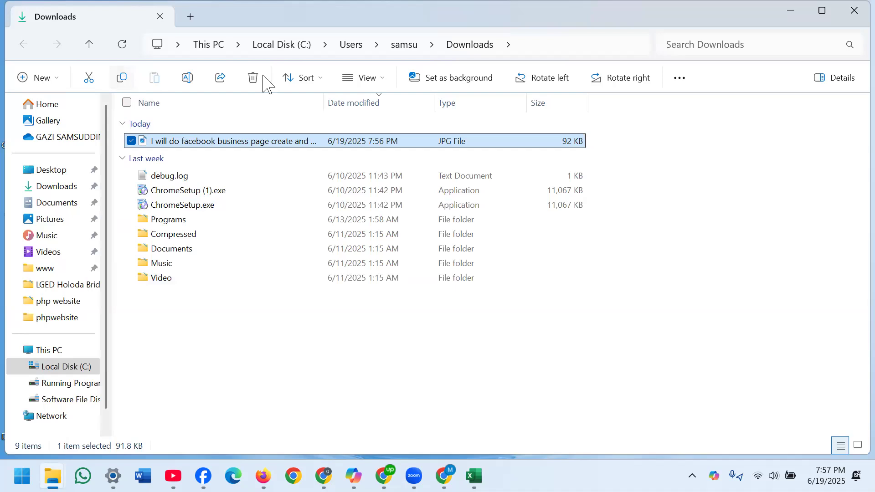
click(791, 10)
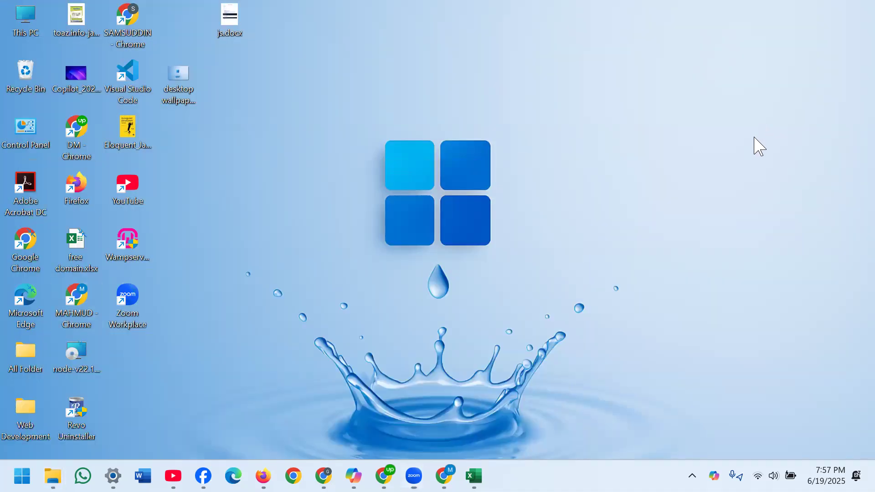
right_click(579, 272)
click(605, 146)
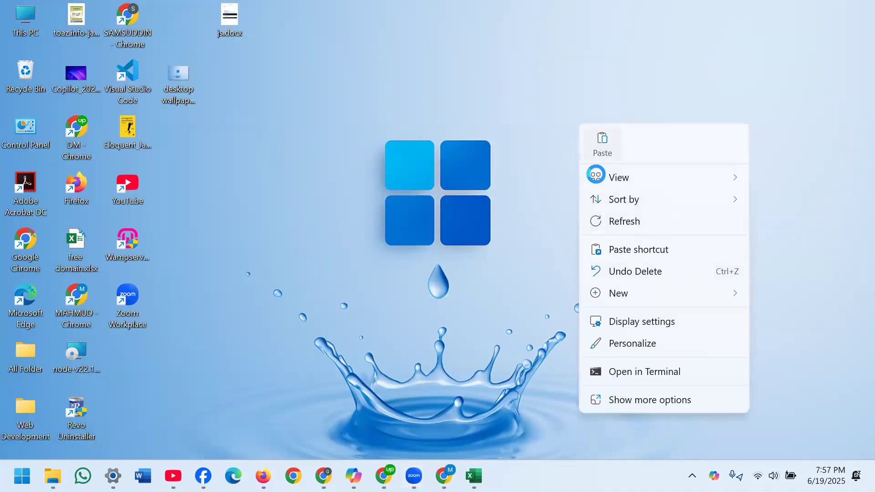
- Return to the Gmail message in Chrome, download the facebook page Gig.txt attachment and show it in its download folder
mouse_move(469, 476)
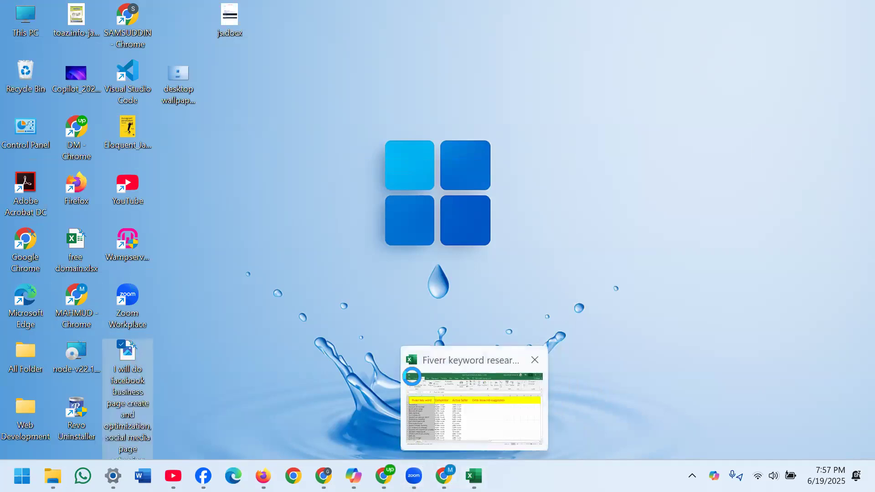
double_click(443, 476)
click(444, 475)
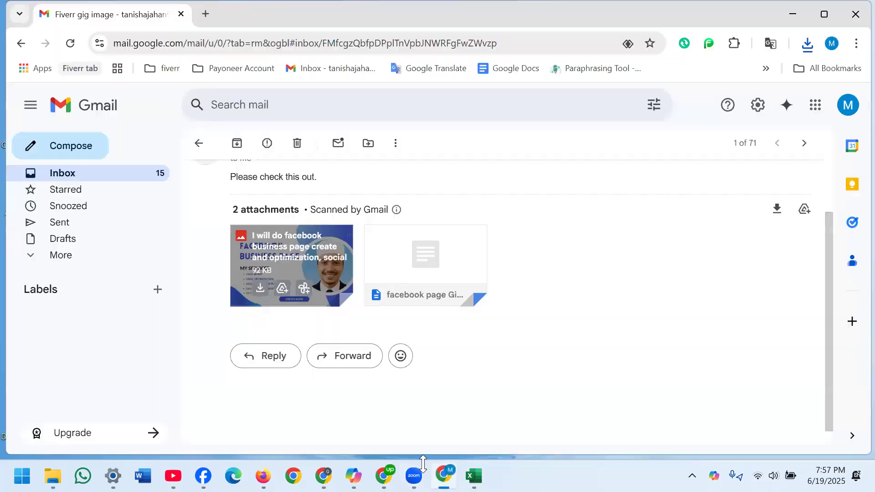
mouse_move(400, 291)
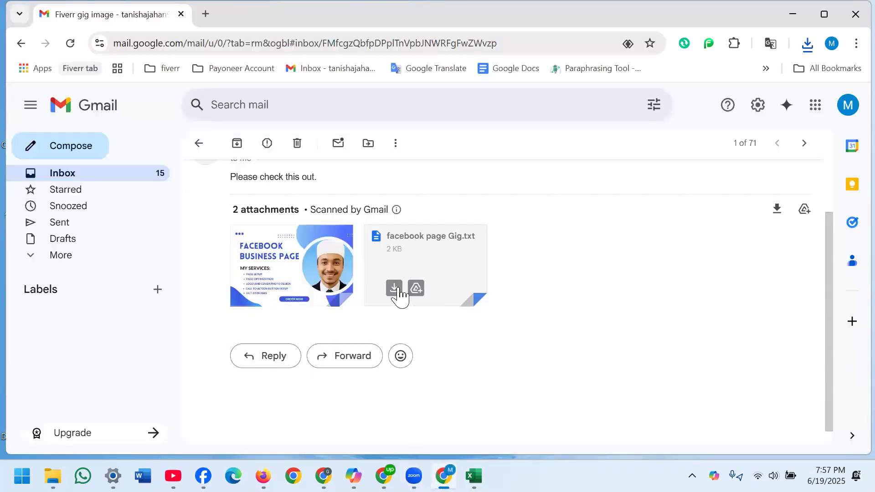
click(394, 288)
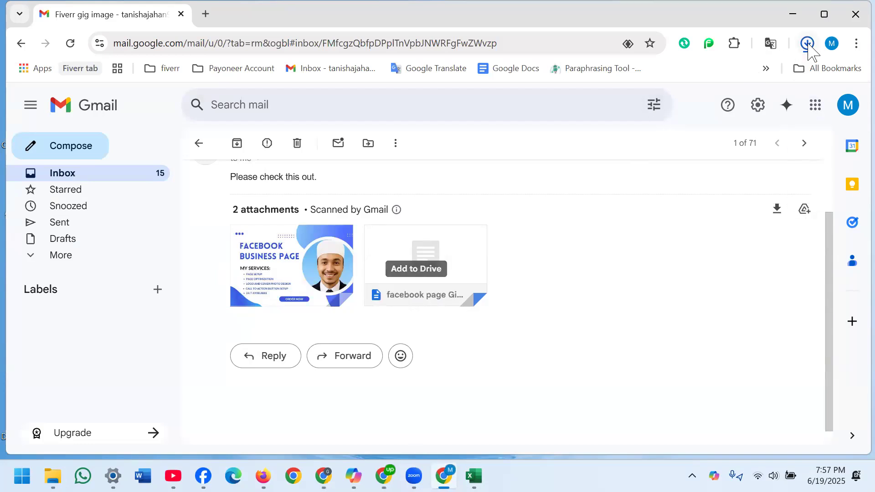
click(770, 76)
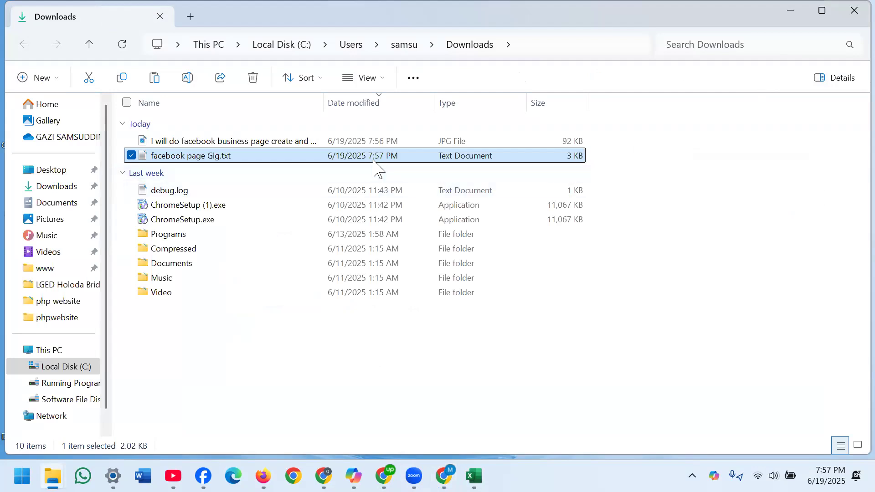
- Open the downloaded facebook page Gig.txt, setting Notepad to always open .txt files, and minimize the text window
right_click(378, 161)
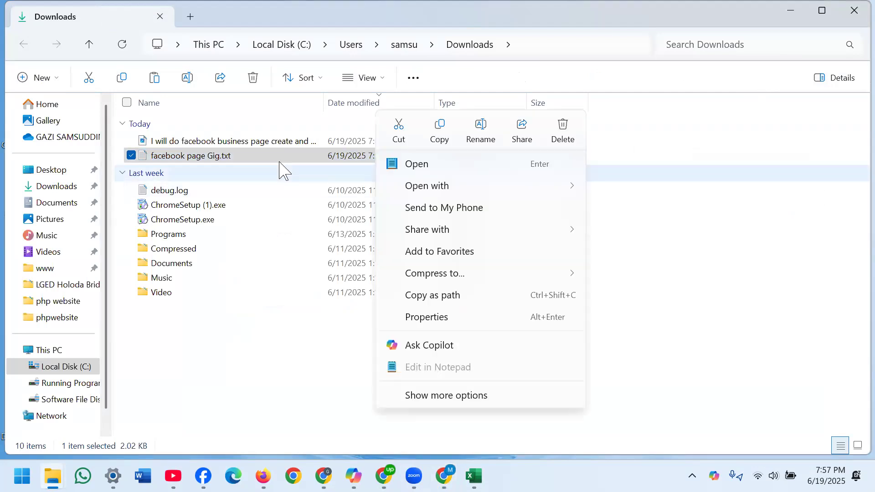
click(418, 165)
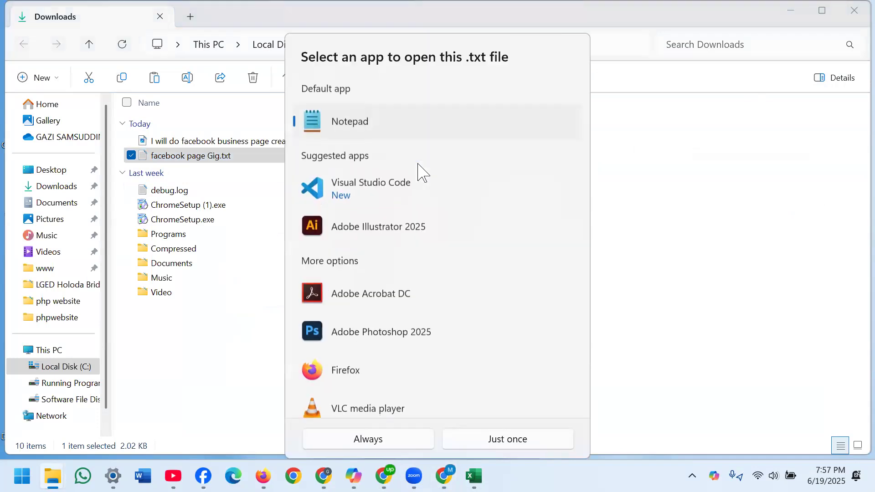
click(369, 439)
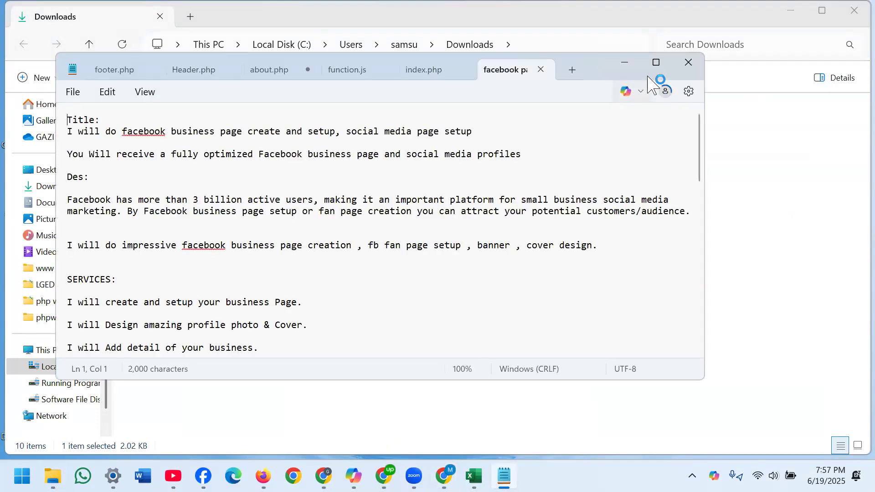
click(624, 65)
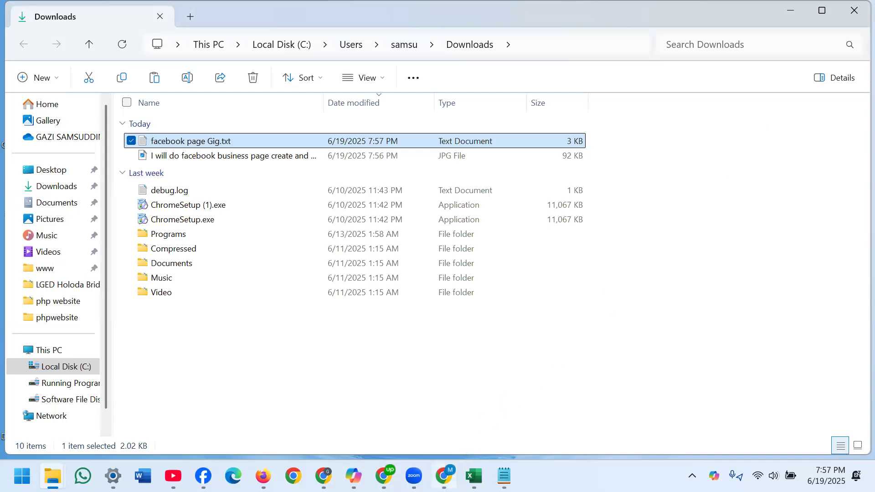
- Switch back to Chrome and open the Fiverr Seller Dashboard from the fiverr bookmarks folder
click(444, 476)
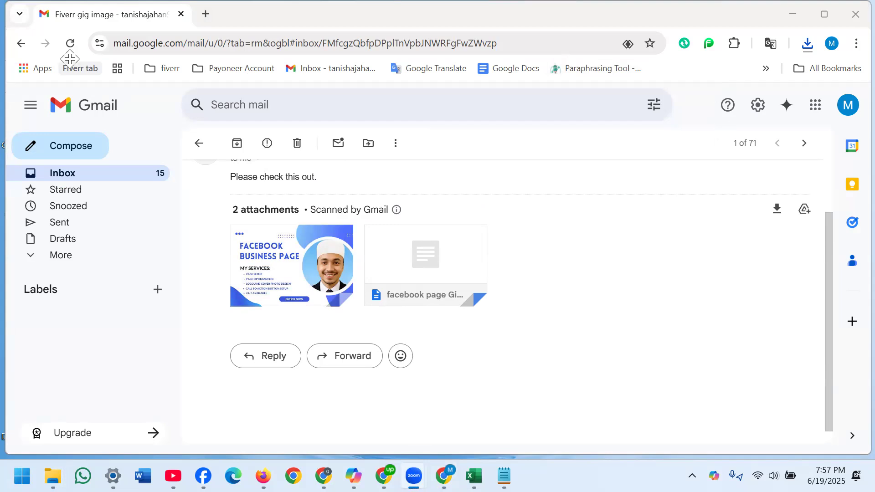
click(175, 71)
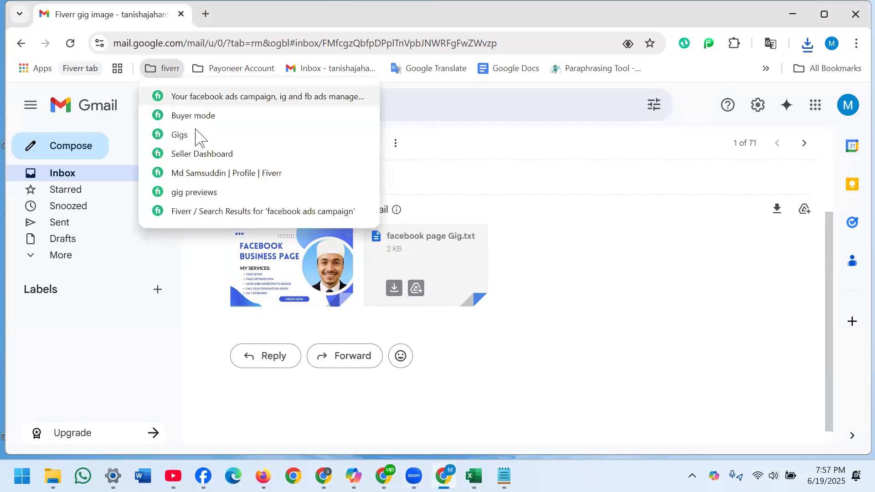
click(201, 153)
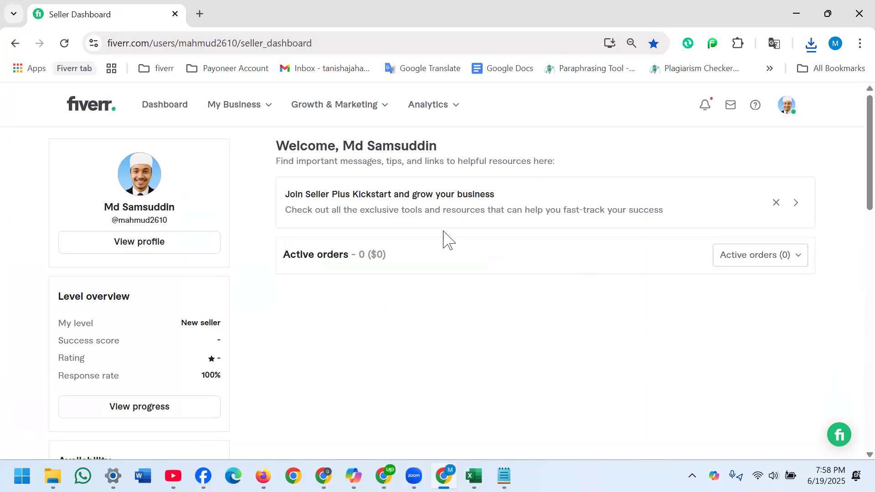
- Mark the profile image removal and Form W-9 notifications as read and close the notification list
click(705, 106)
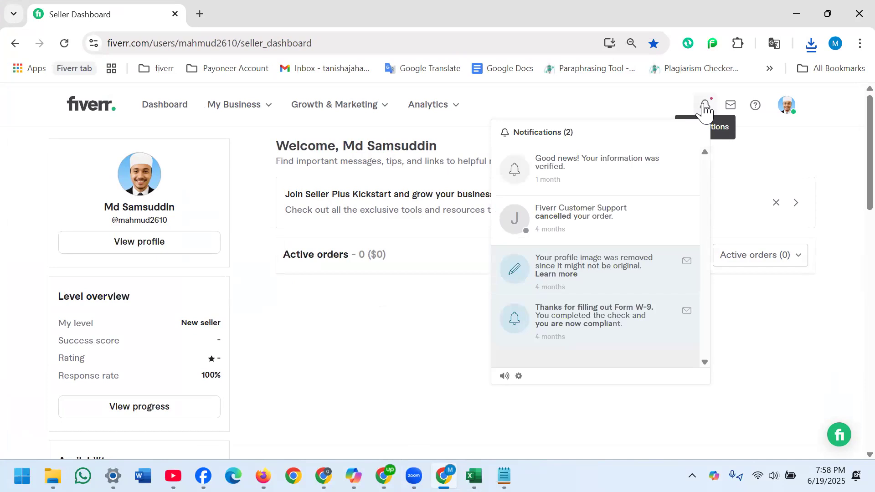
click(685, 263)
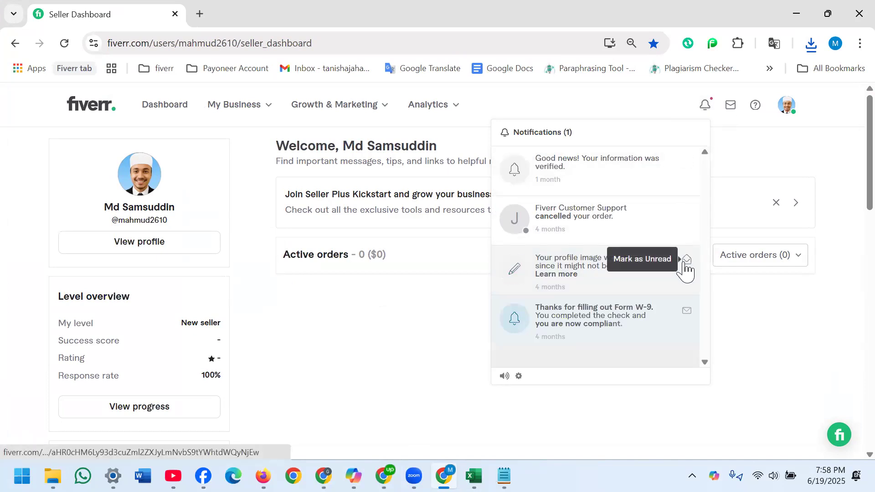
click(687, 313)
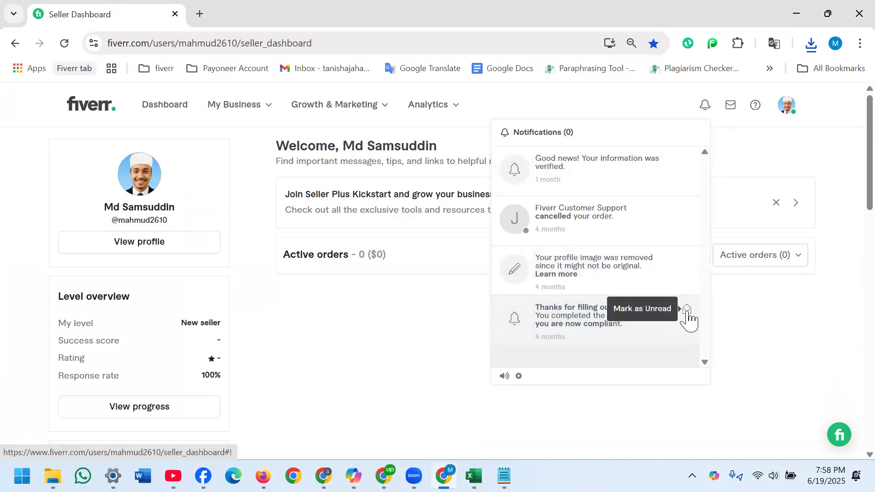
click(399, 318)
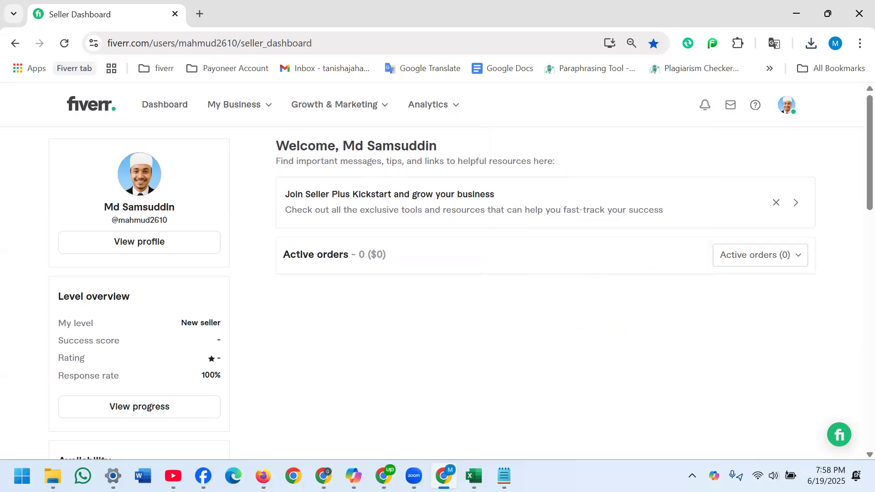
- Go from the seller profile to the Gigs page and start creating a new gig
click(110, 243)
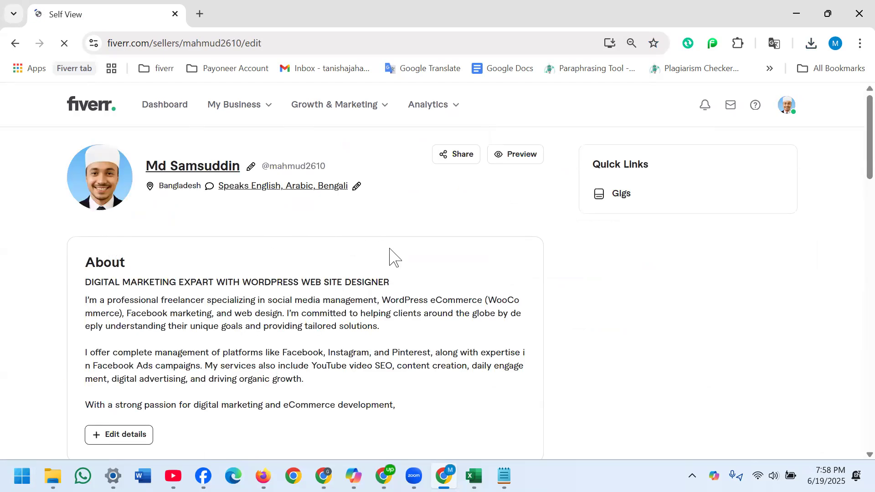
click(624, 199)
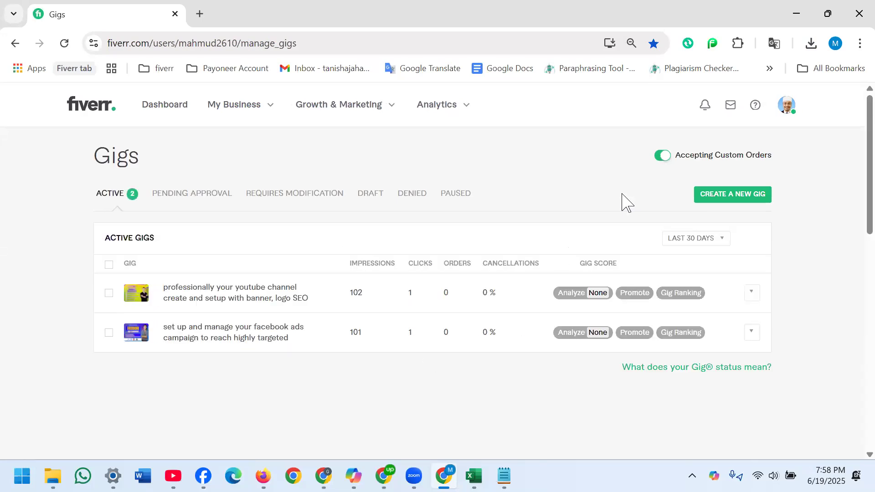
click(723, 200)
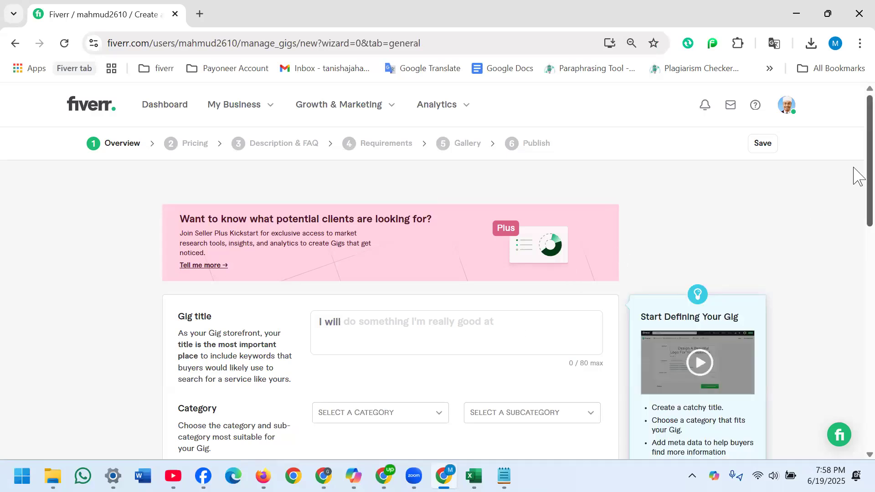
scroll(859, 198, down, 2)
scroll(858, 227, down, 2)
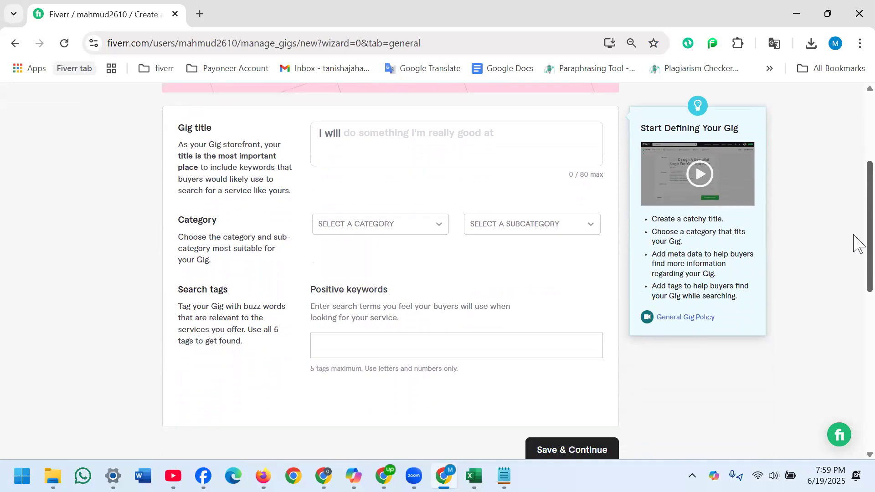
click(375, 165)
click(332, 343)
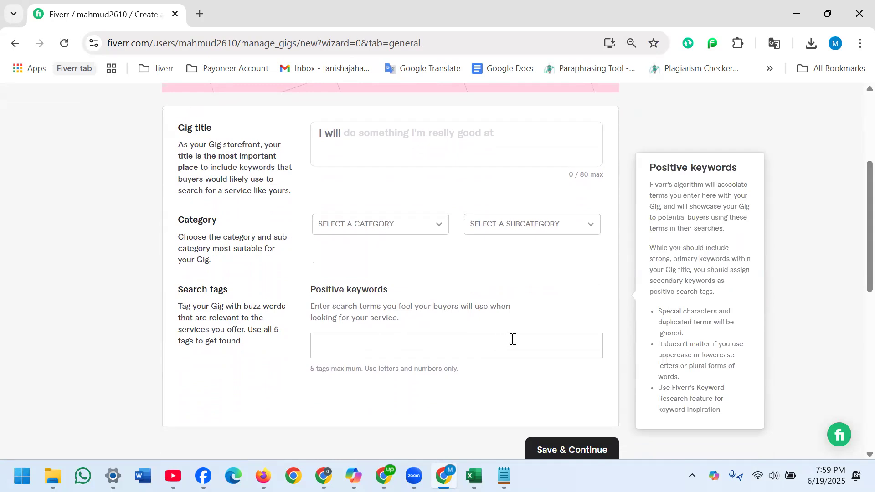
click(324, 127)
click(345, 340)
key(XF86AudioLowerVolume)
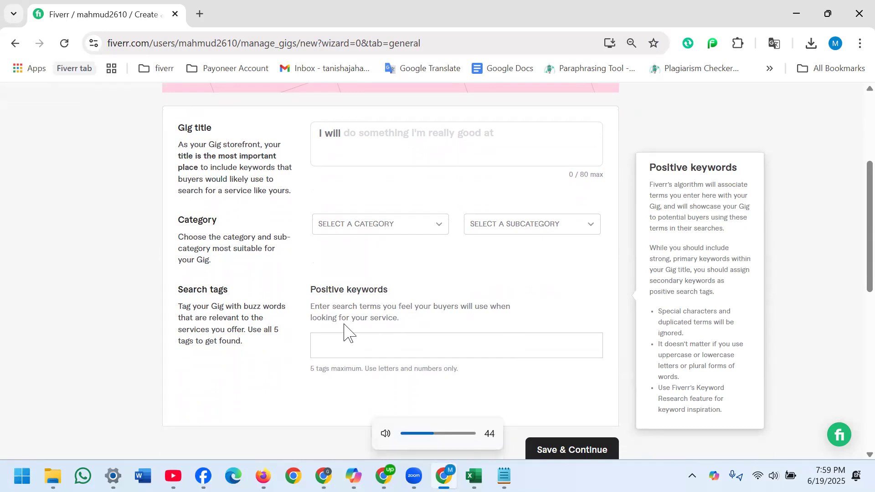
key(XF86AudioRaiseVolume)
key(XF86AudioRaiseVolume)
click(410, 133)
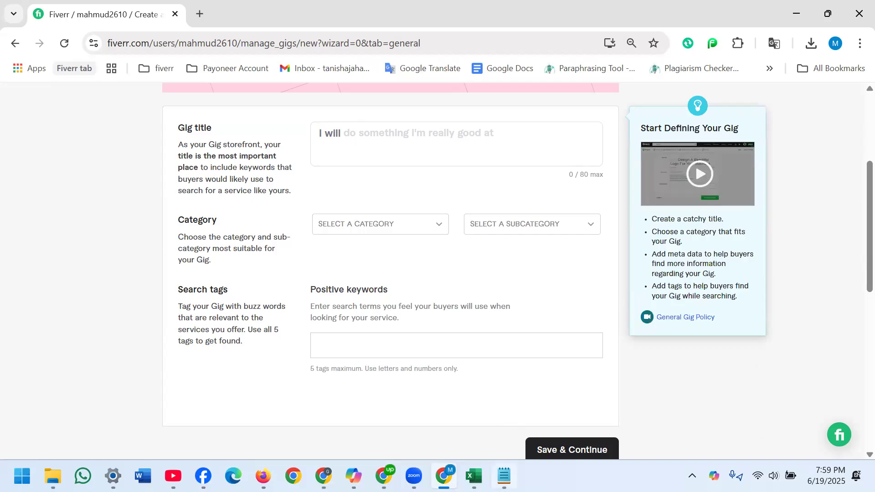
- Copy the title text after "I will" from the Notepad gig file and paste it into the gig title
click(504, 476)
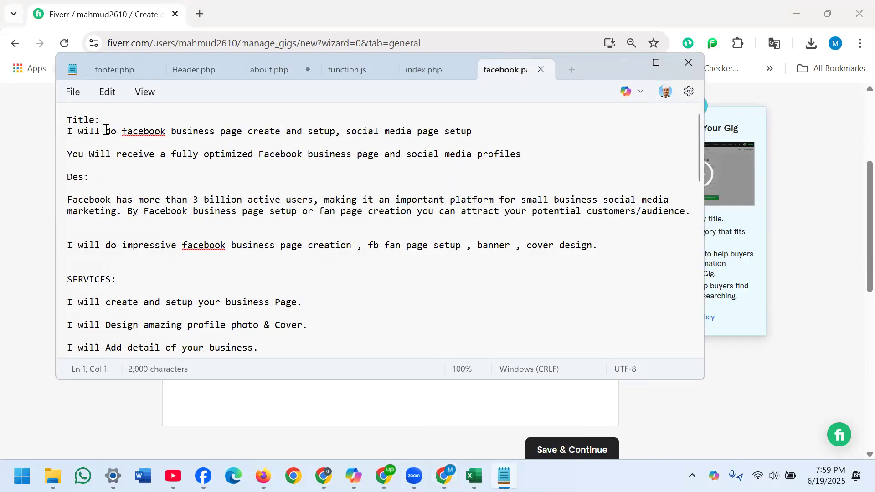
drag(101, 131, 482, 130)
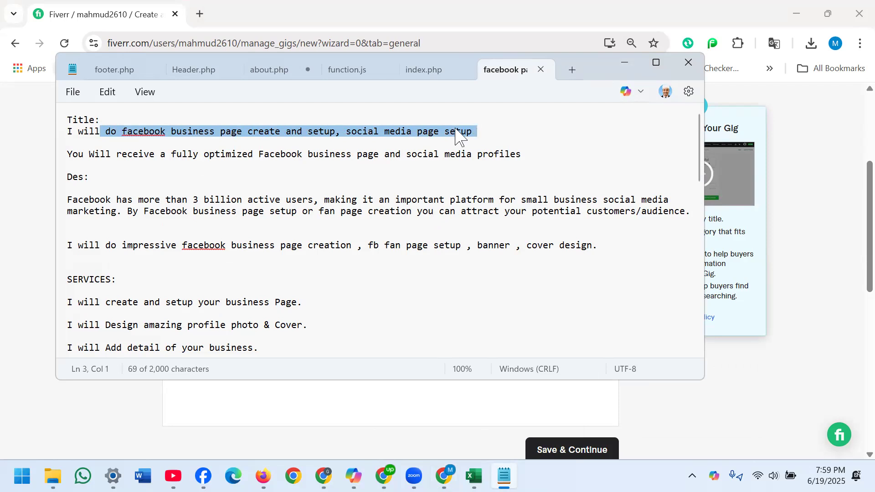
right_click(458, 136)
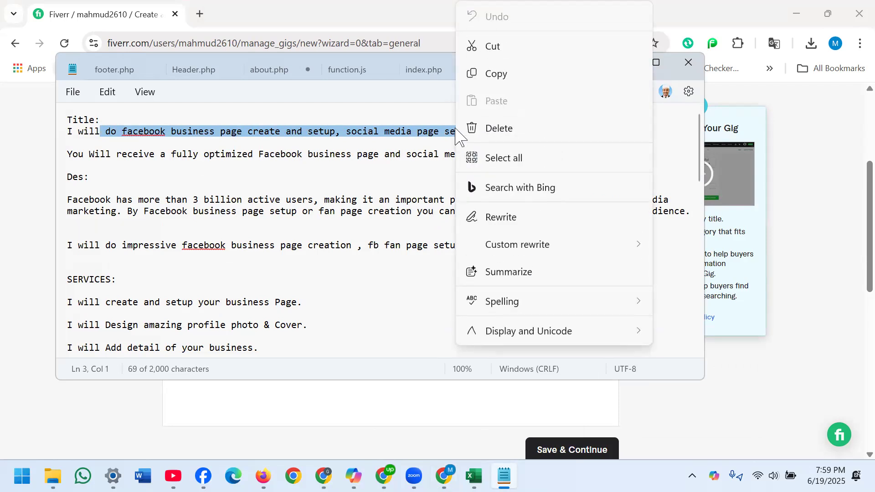
click(494, 72)
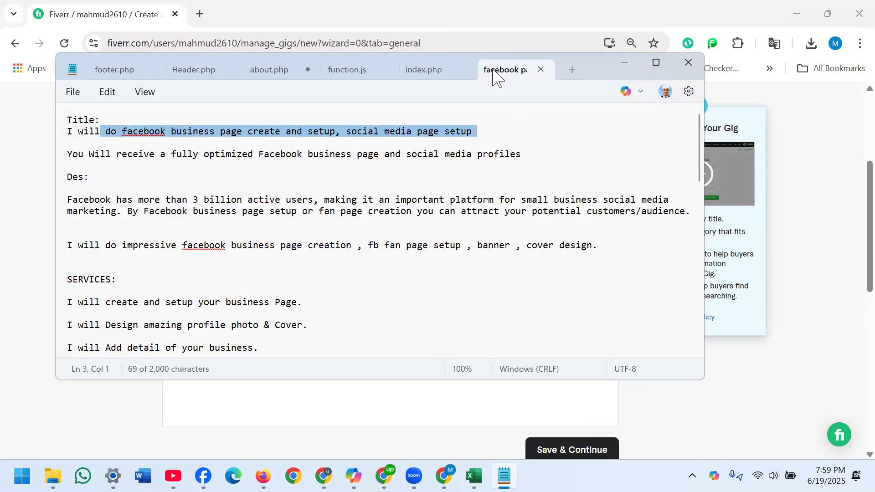
click(624, 68)
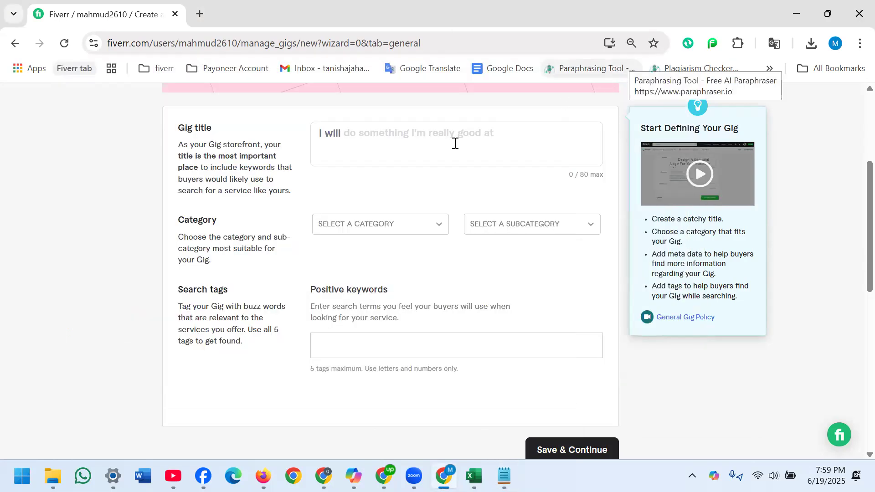
click(373, 136)
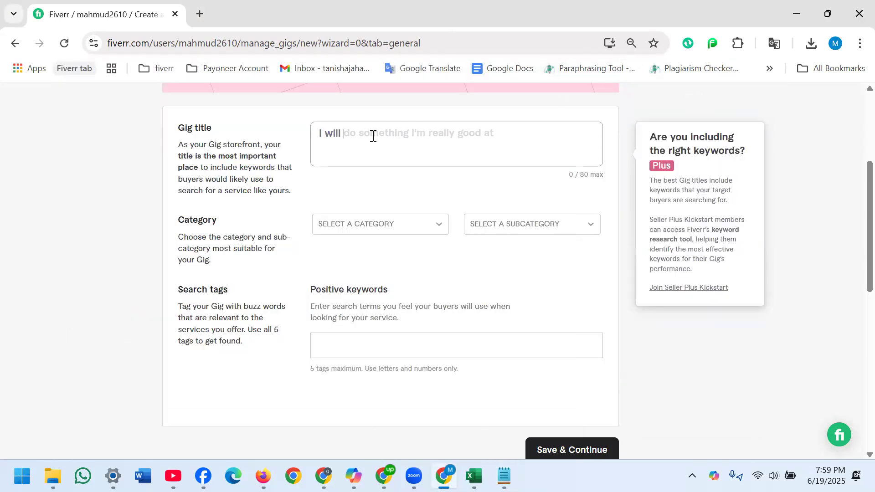
key(ctrl+v)
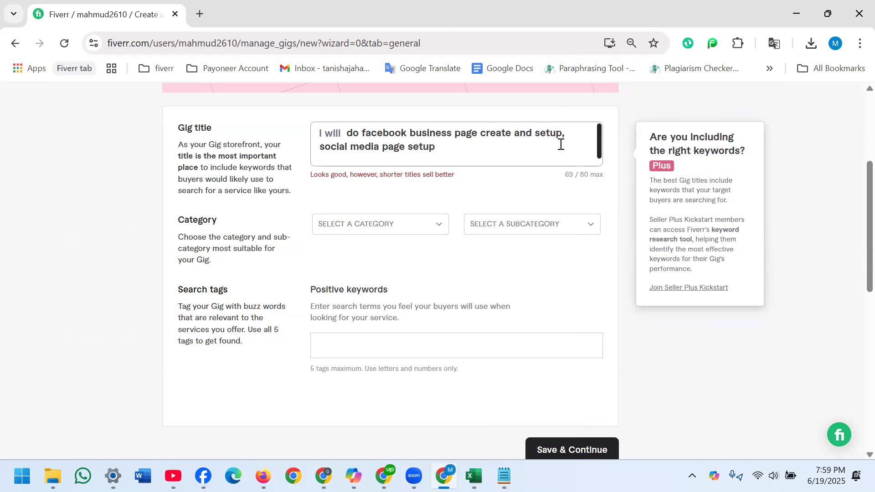
- Replace the first "setup" in the gig title with "optimize", so it reads "create and optimize, social media page setup"
key(BackSpace)
key(BackSpace)
key(BackSpace)
key(BackSpace)
key(BackSpace)
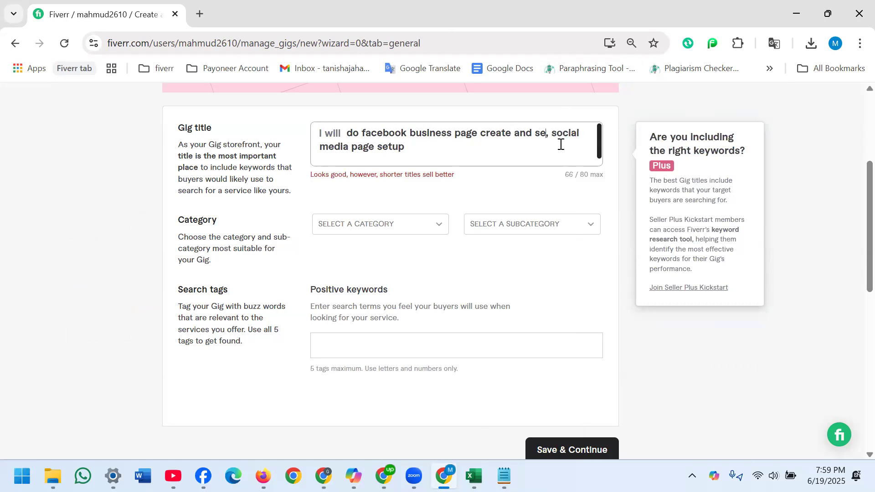
key(BackSpace)
text(optimiza)
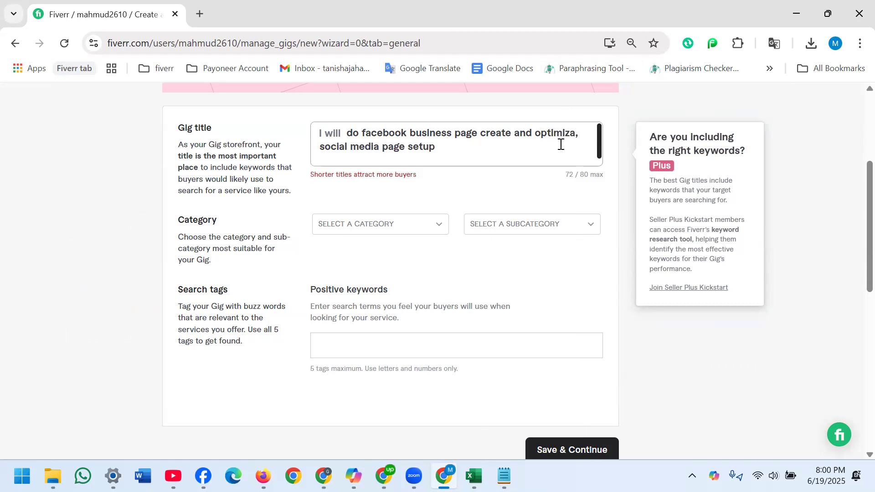
key(BackSpace)
text(e)
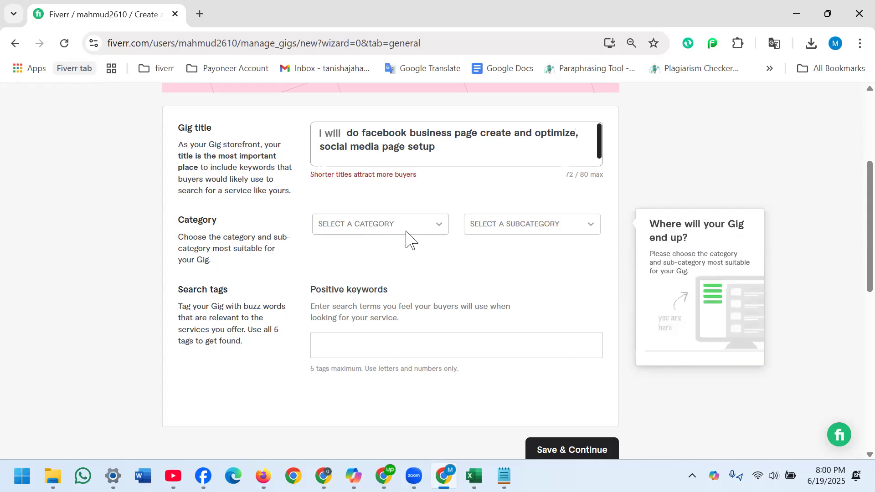
- Set the gig's category to Digital Marketing, subcategory to Social Media Marketing and service type to Social Media Management
click(438, 229)
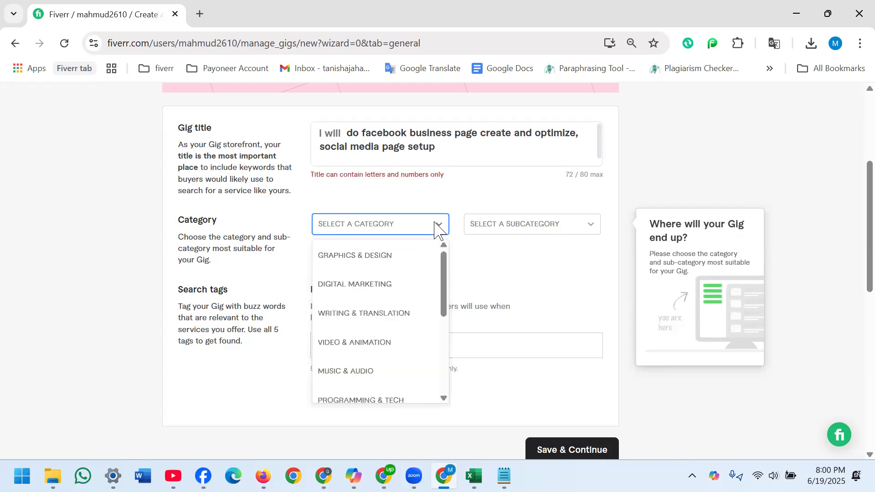
click(360, 285)
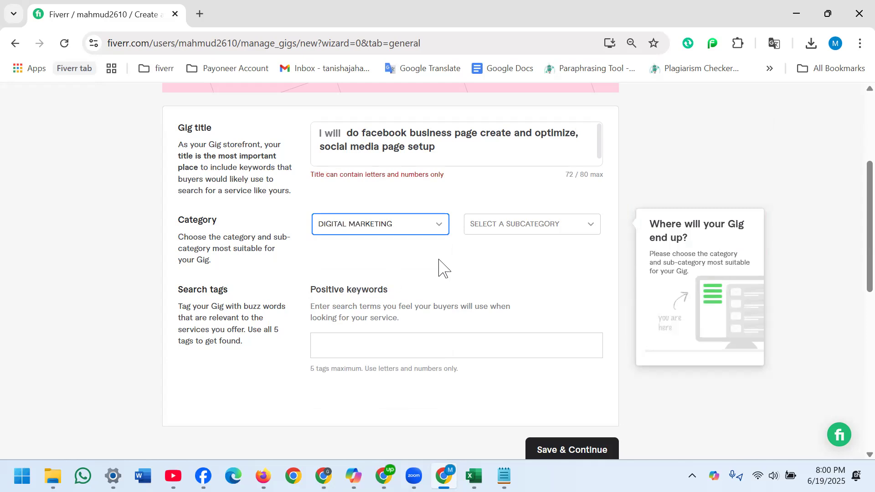
click(509, 229)
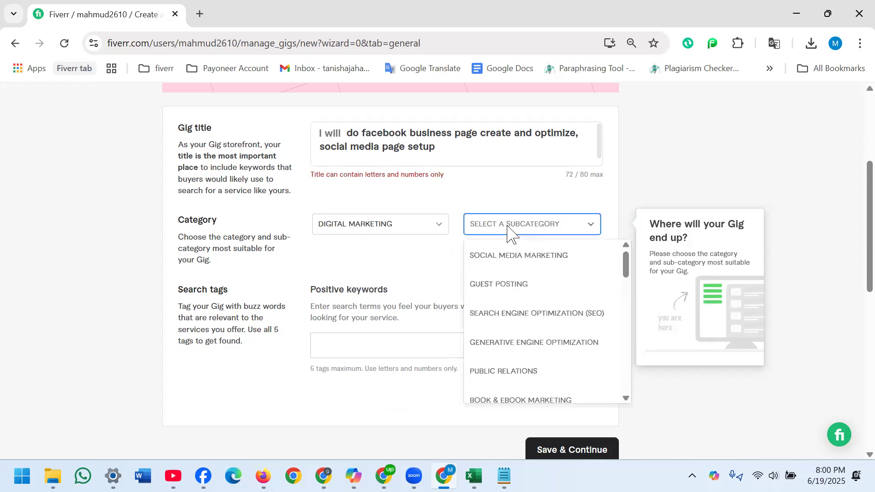
click(505, 266)
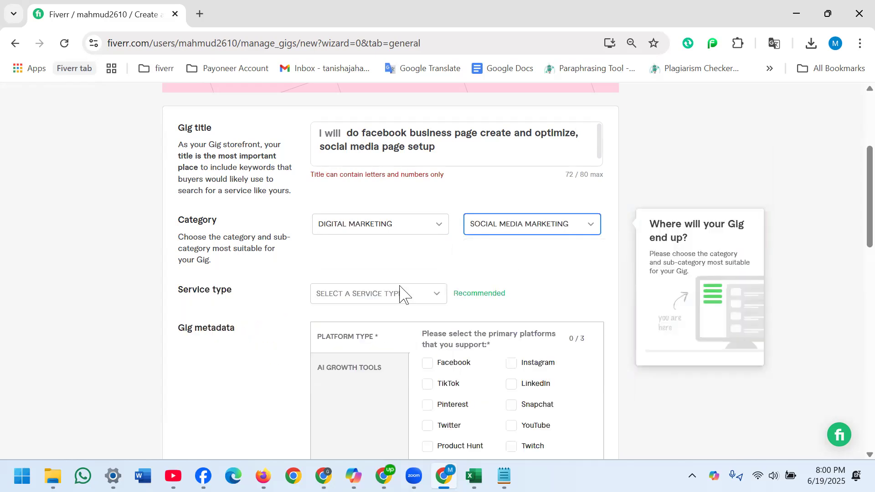
click(438, 299)
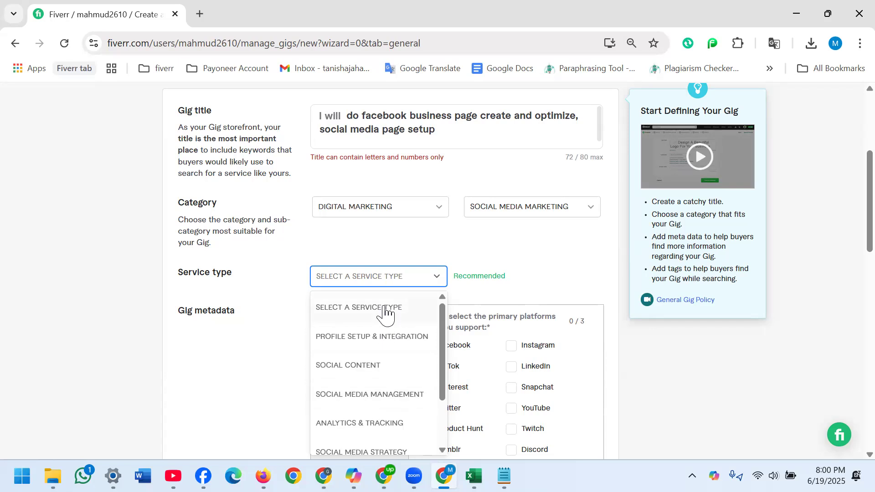
click(383, 394)
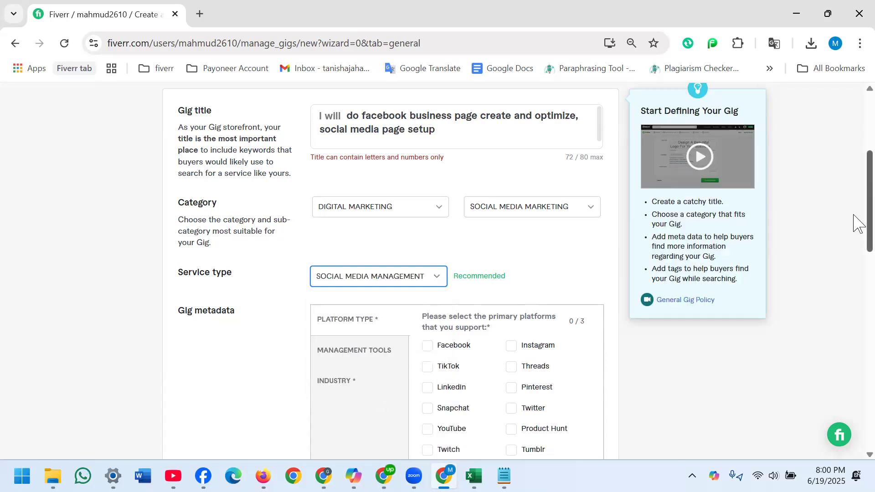
- In the gig metadata, choose Facebook as platform and Fashion & apparel, Food & beverage, Beauty & cosmetics, Lifestyle and Travel & tourism as industries
scroll(854, 246, down, 4)
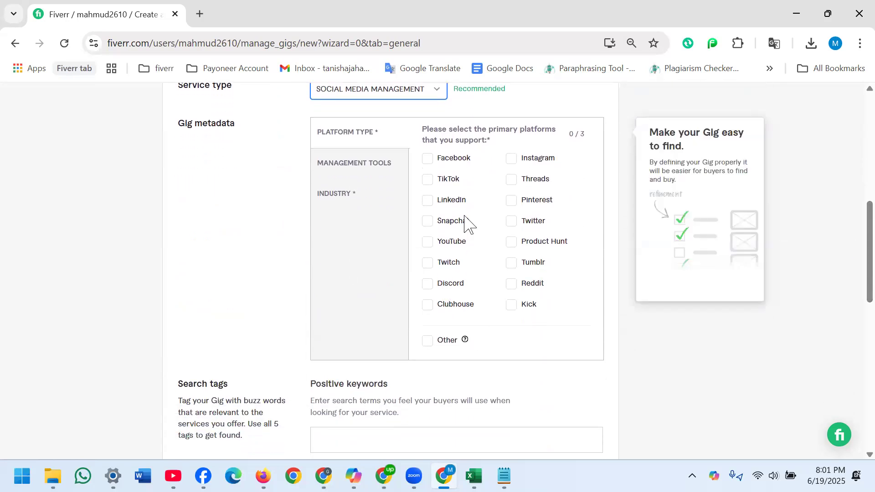
click(427, 160)
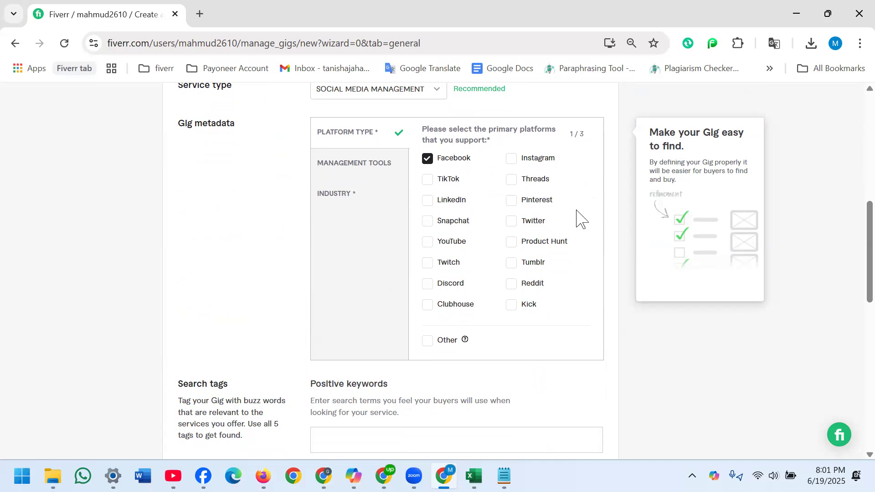
click(338, 197)
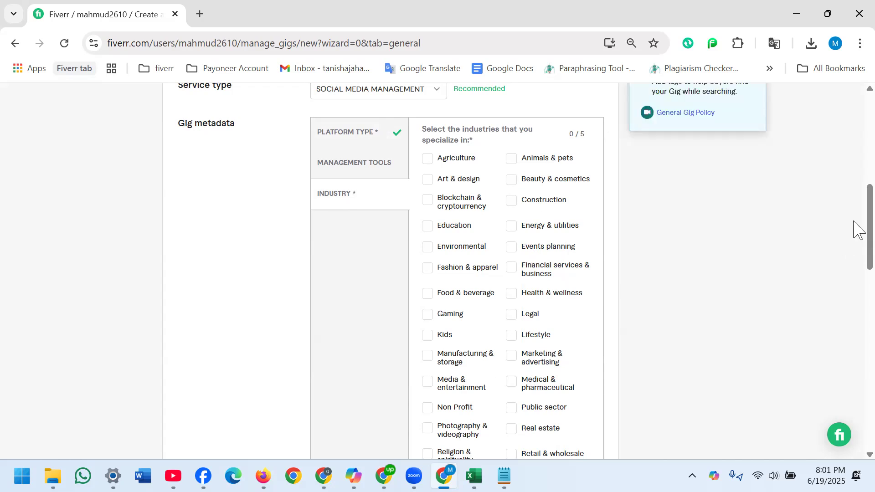
scroll(856, 234, down, 1)
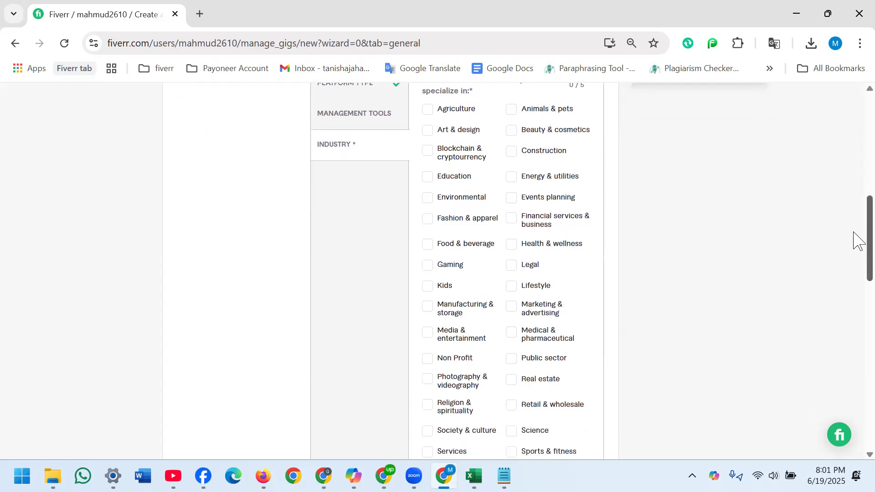
click(427, 223)
click(428, 251)
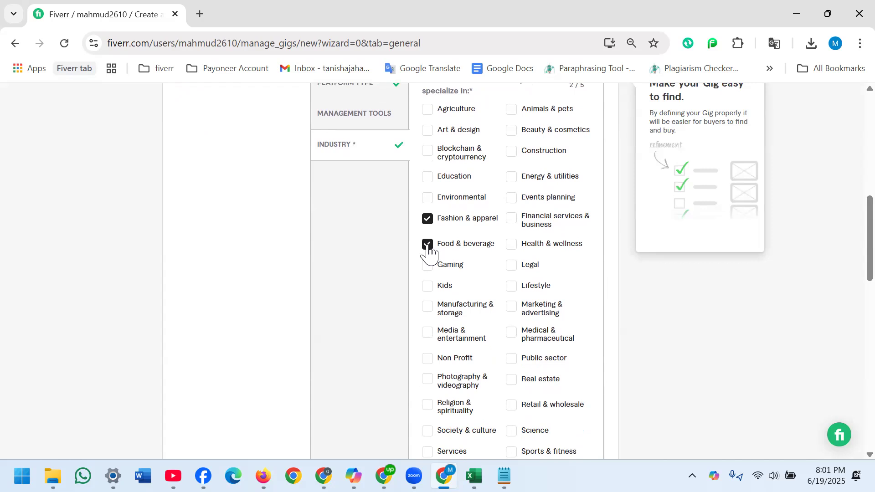
click(513, 133)
click(509, 291)
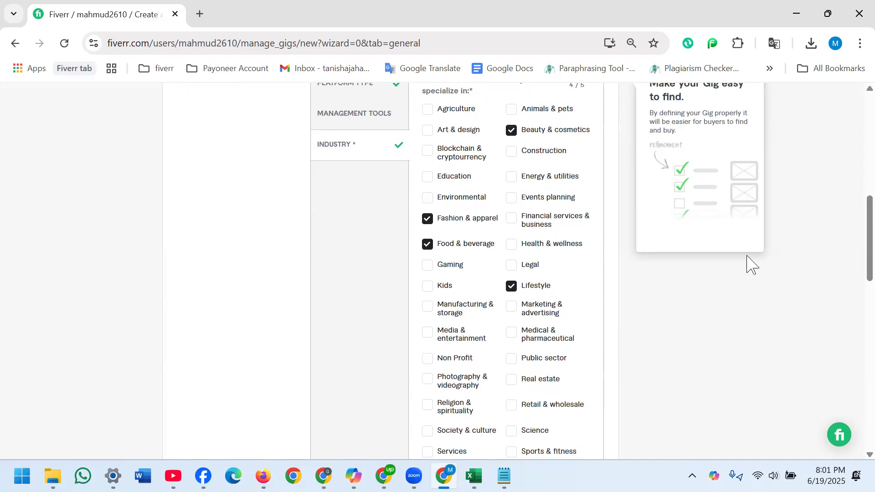
drag(859, 261, 859, 285)
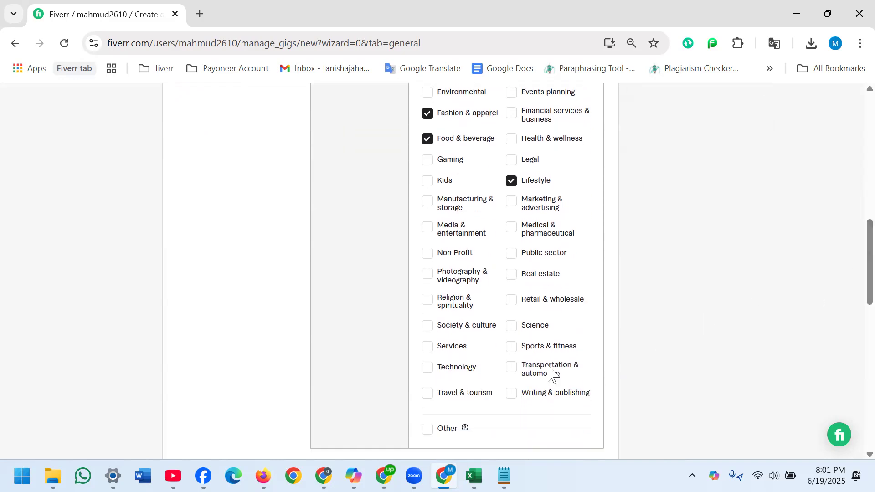
click(428, 397)
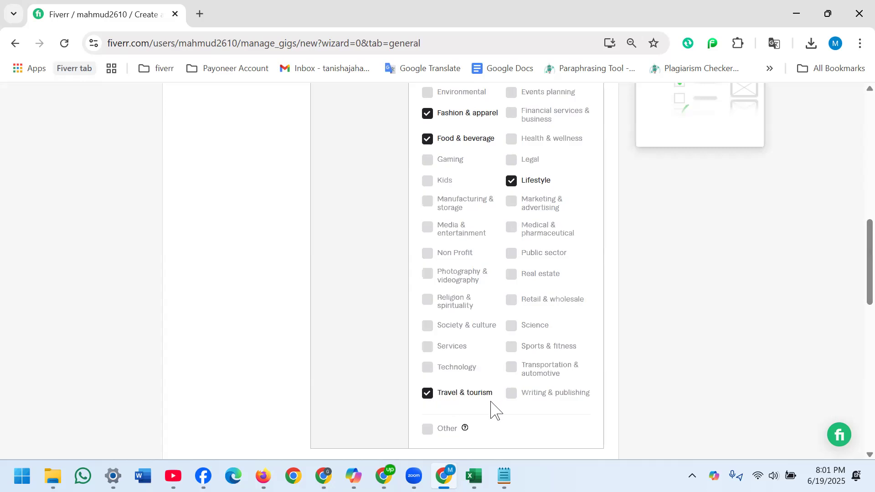
- Add "Facebook page setup" as the first positive keyword in the gig's search tags
drag(859, 249, 858, 323)
click(406, 211)
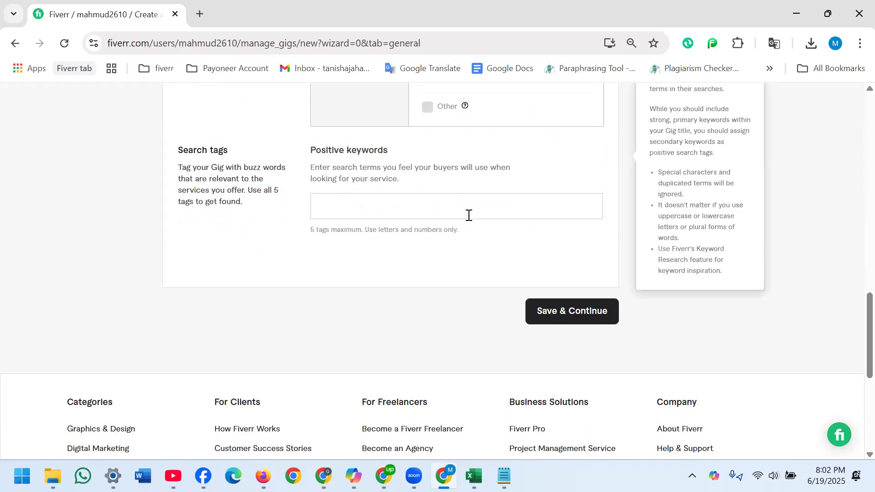
click(342, 213)
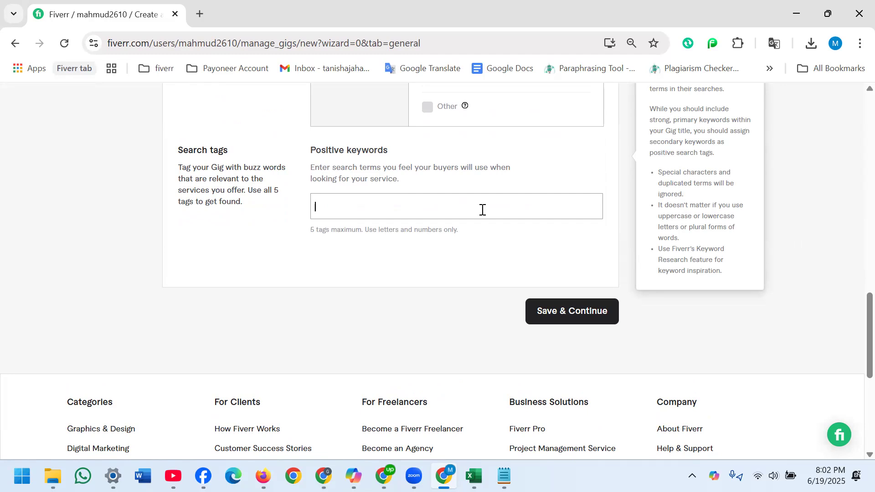
text(Face)
text(book page setup)
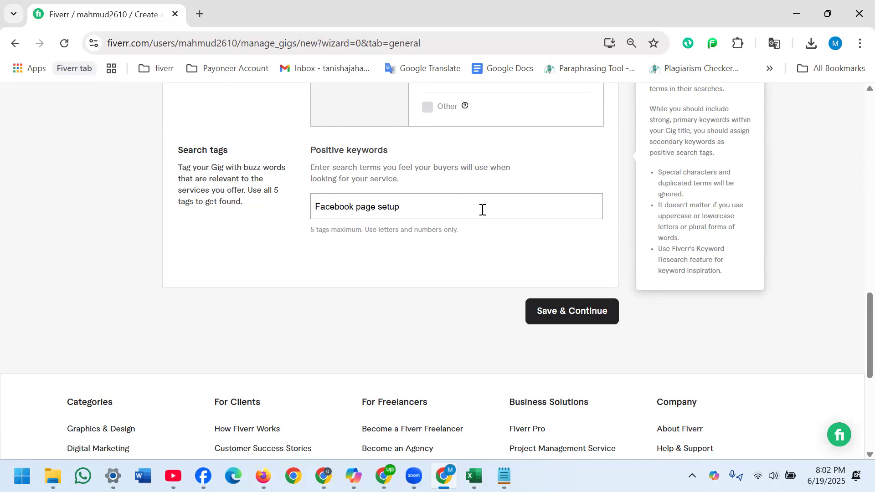
key(Return)
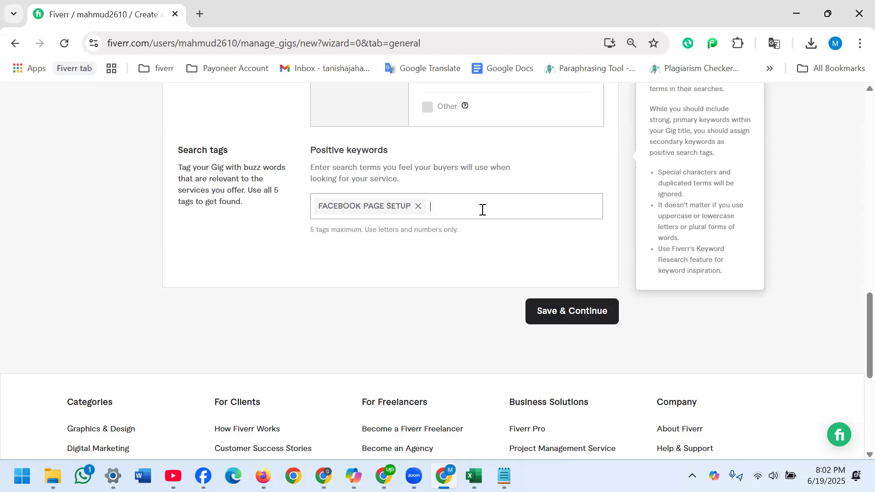
- Add the search tags "Page optimization" and "Logo design" to the positive keywords
text(Page optimization)
key(Return)
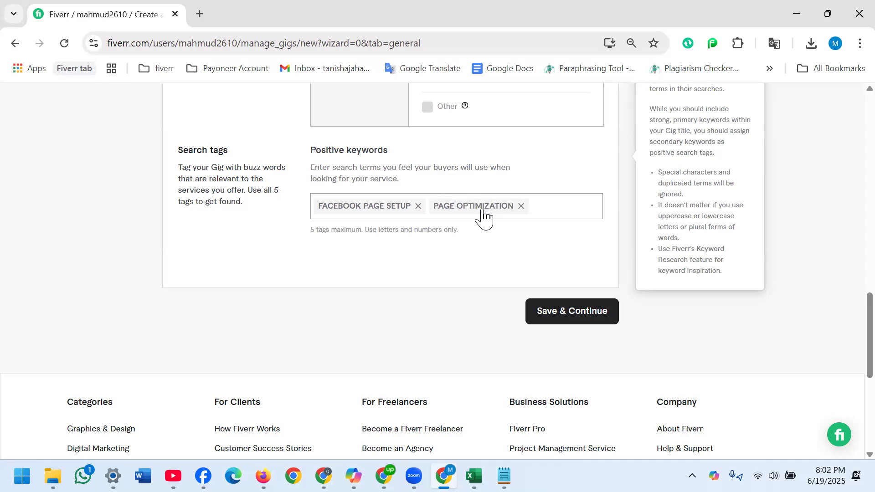
text(Logo design)
key(Return)
- Add the search tags "Facebook marketing" and "Business page create", and try to save the gig overview
text(Faceb)
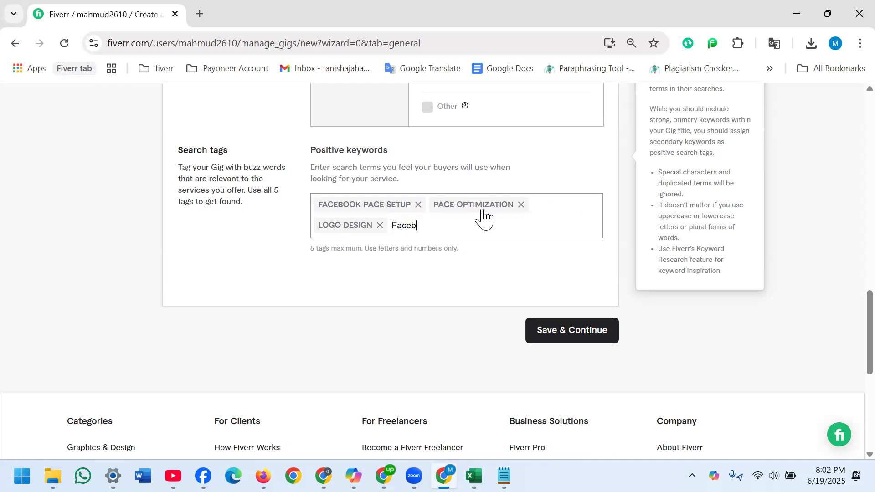
text(ook marketing)
key(Return)
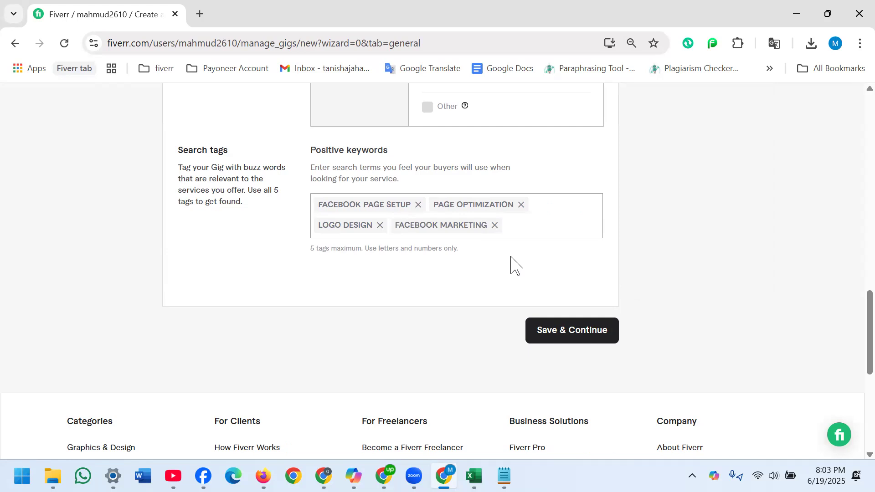
text(Business page create)
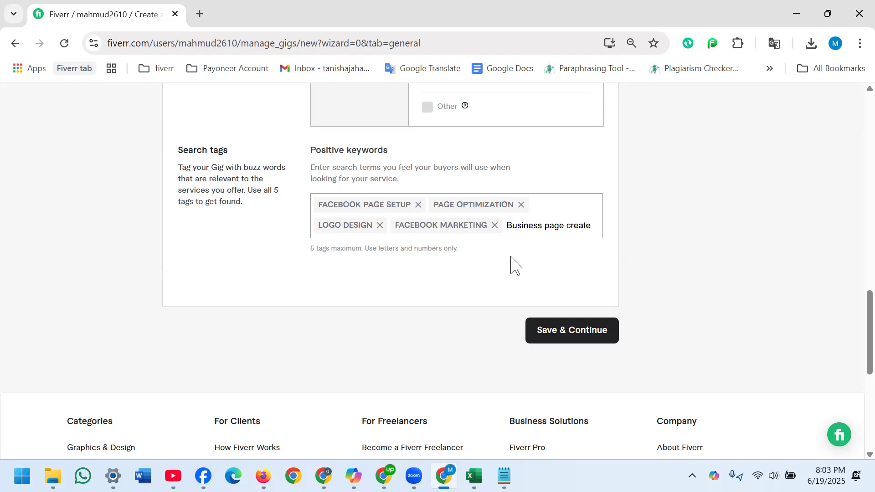
key(Return)
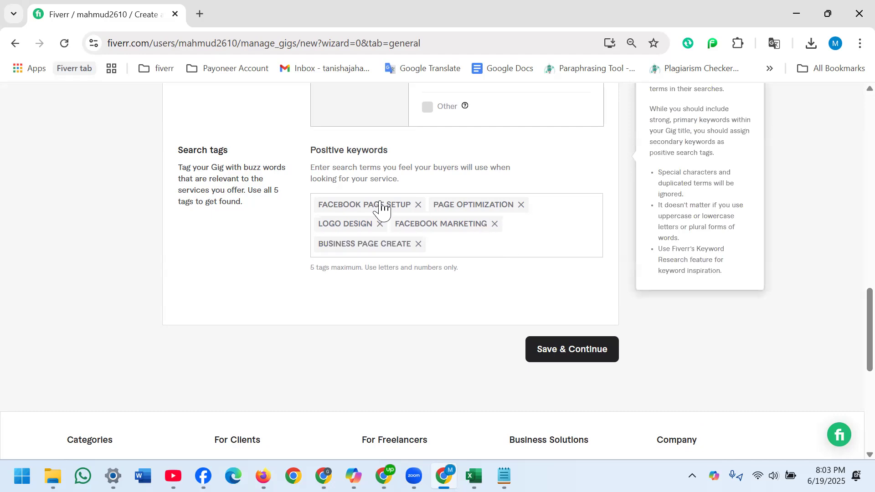
click(580, 356)
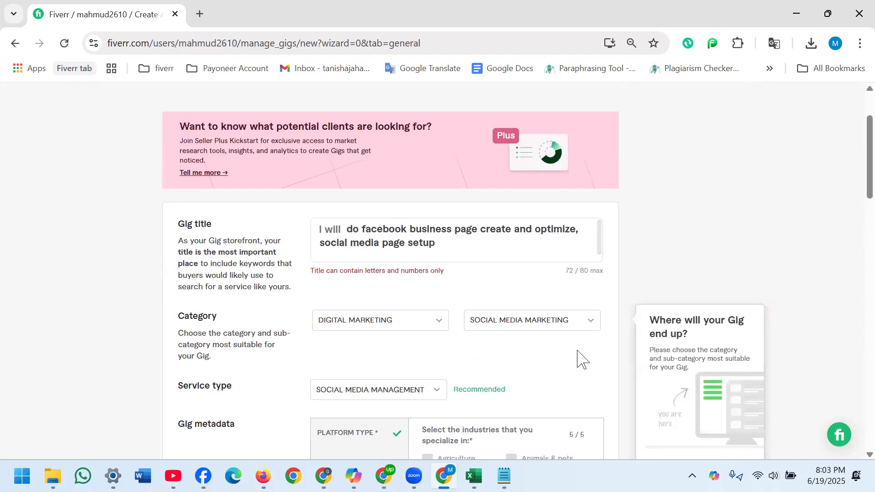
- Reword the gig title to "do facebook business page create, optimize and social media page setup" and try to save the overview again
click(390, 255)
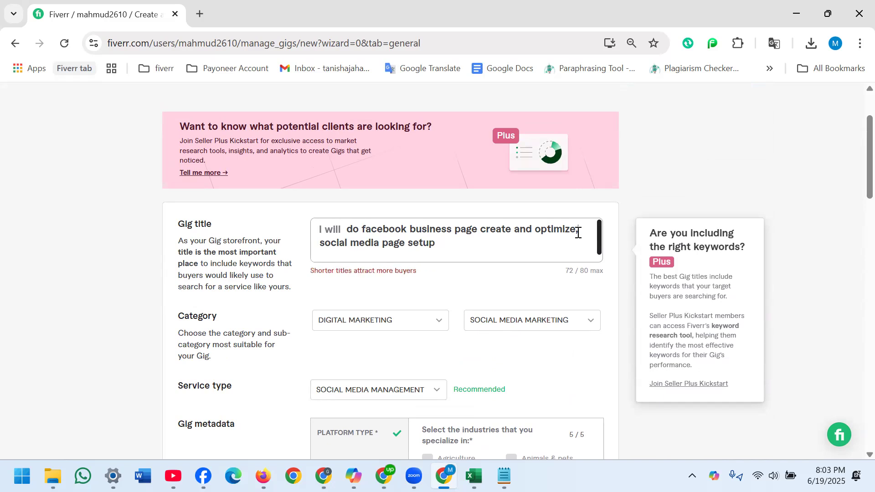
key(BackSpace)
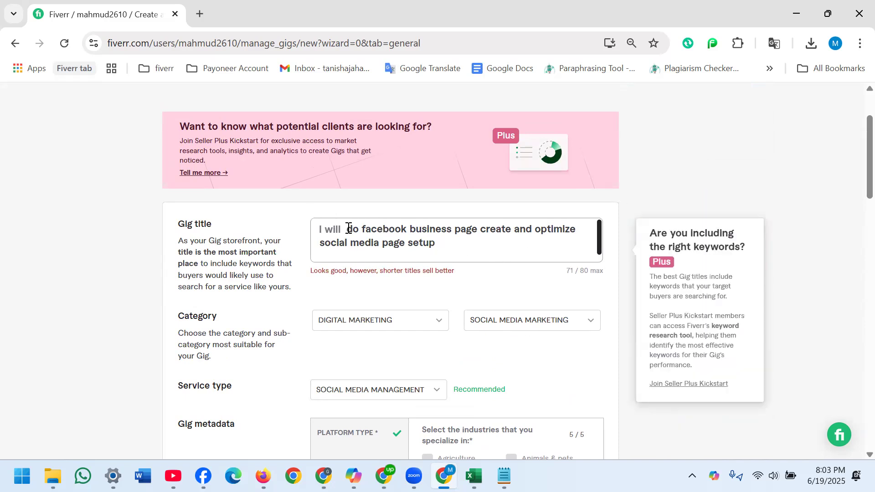
key(BackSpace)
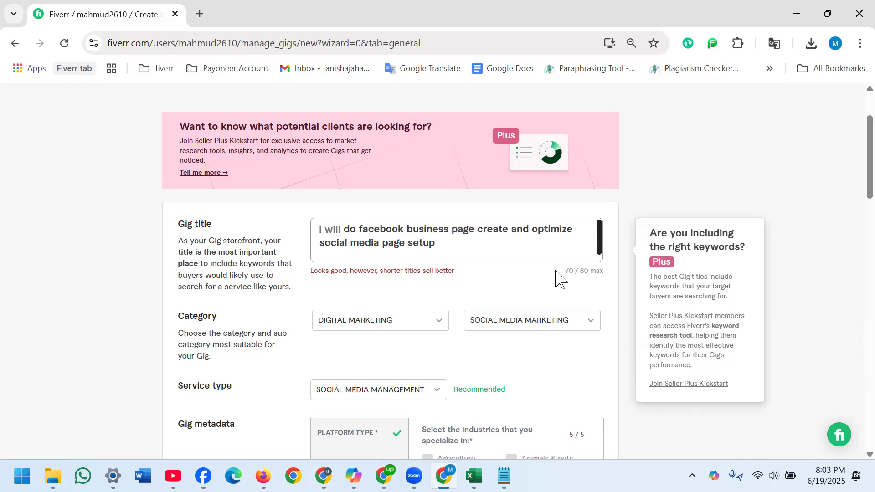
key(BackSpace)
key(BackSpace)
key(BackSpace)
key(BackSpace)
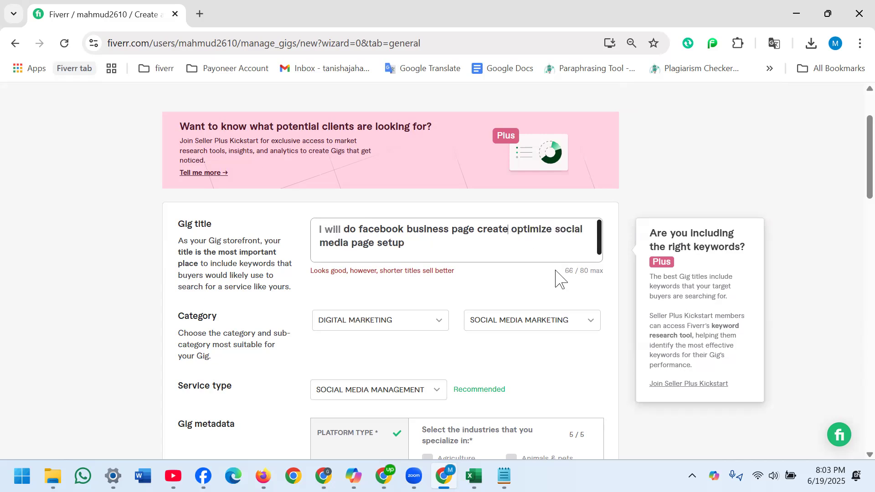
text(,)
text( and)
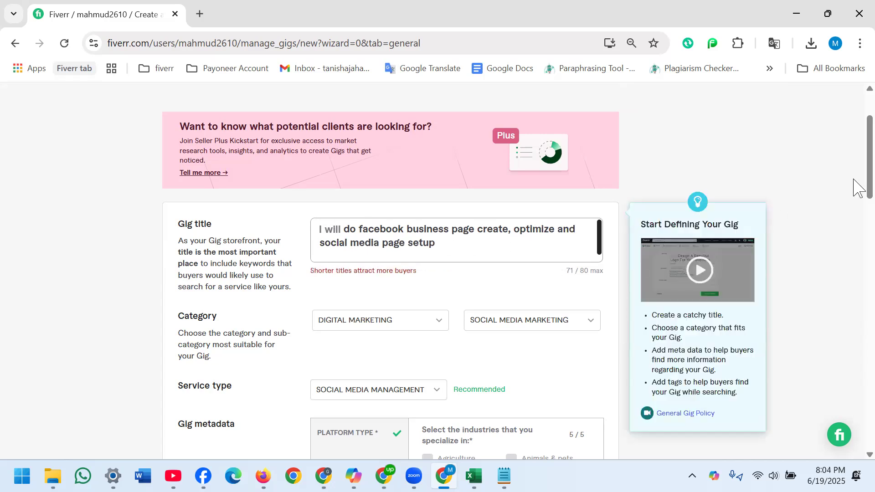
scroll(857, 192, down, 10)
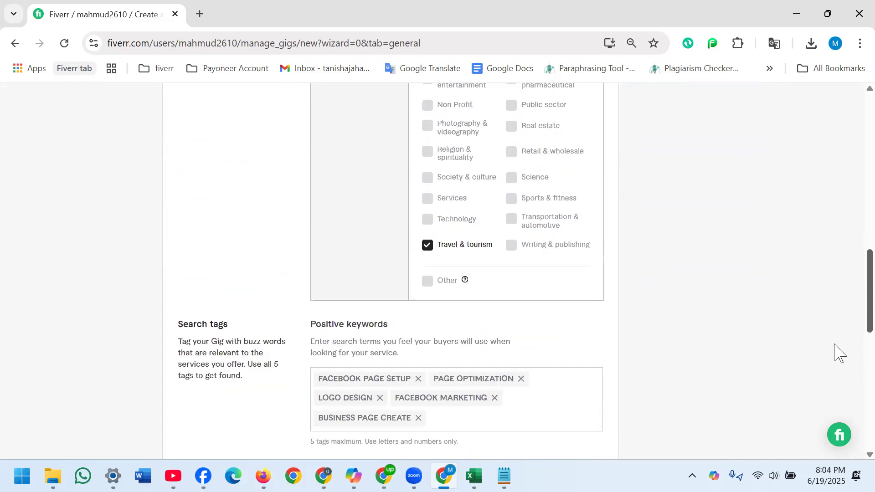
scroll(836, 365, down, 6)
scroll(836, 372, up, 1)
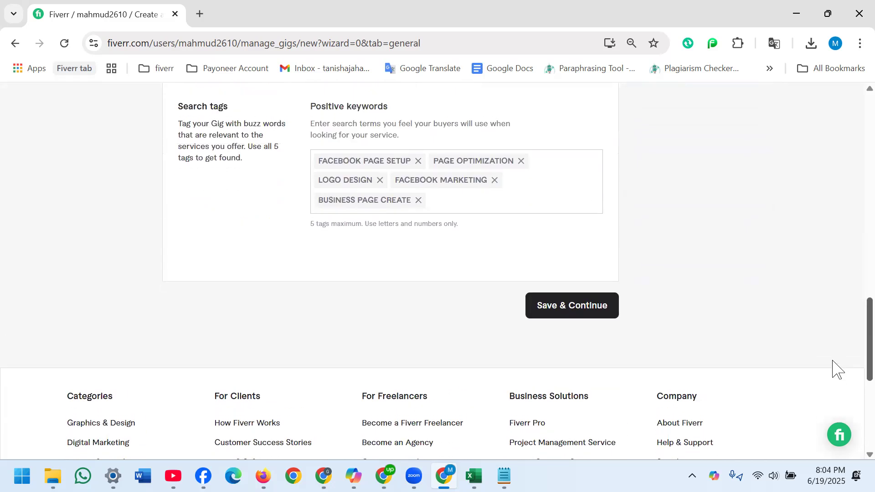
click(571, 307)
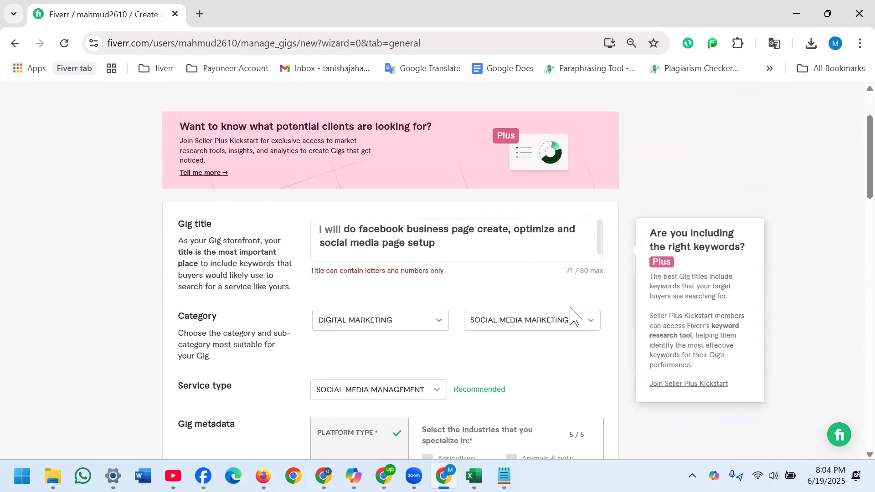
- Remove the comma after "create" in the gig title and try to save the overview again
click(508, 231)
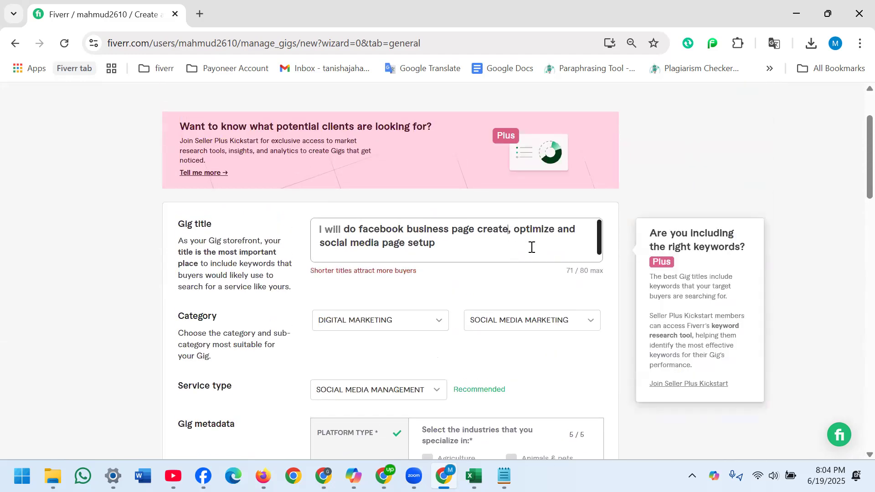
key(BackSpace)
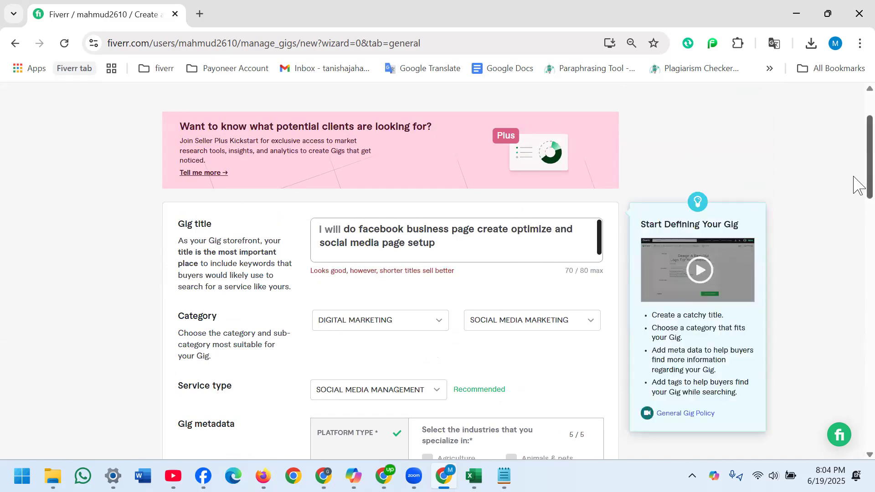
scroll(853, 293, down, 10)
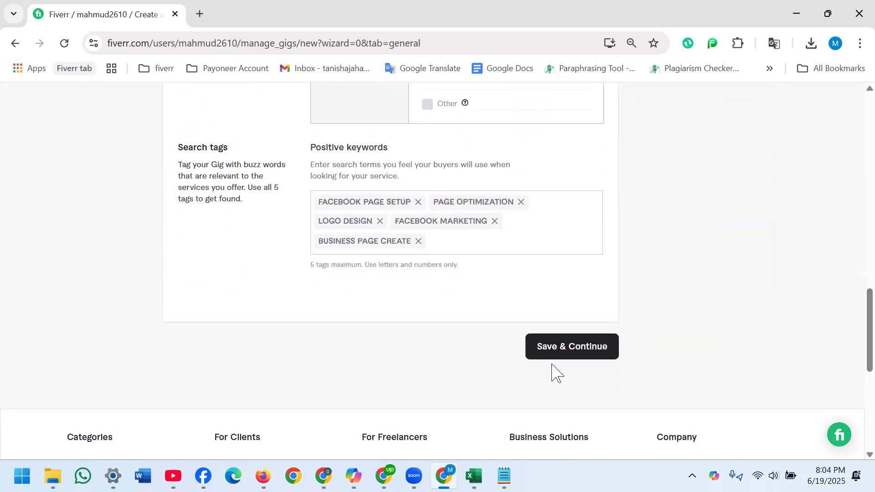
click(557, 349)
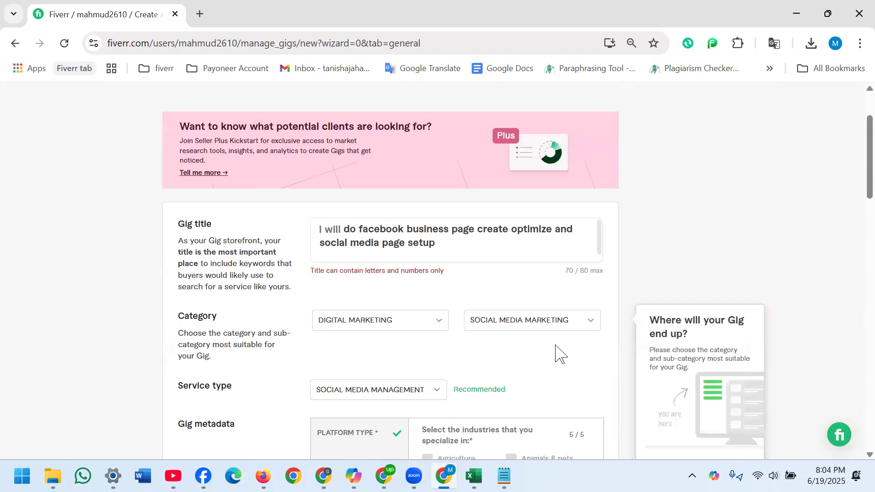
- Clear the whole gig title and start a new one with "do Facebook"
click(439, 242)
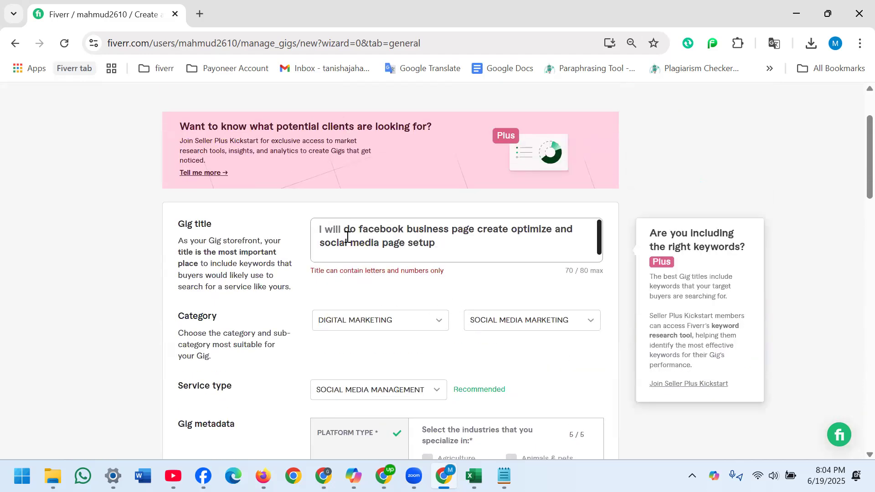
drag(343, 231, 475, 252)
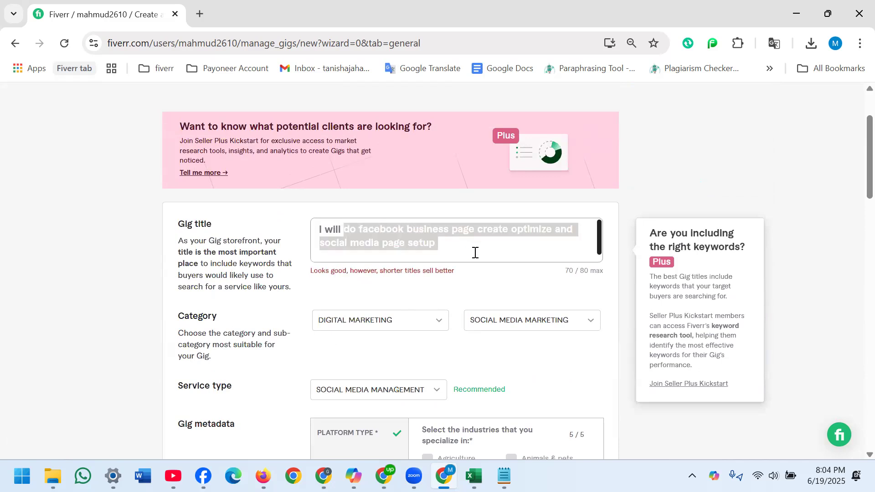
key(BackSpace)
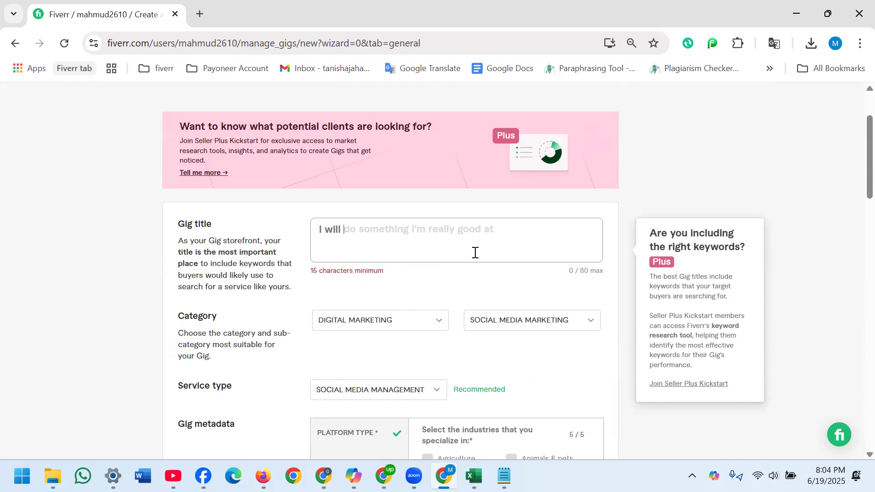
text(do)
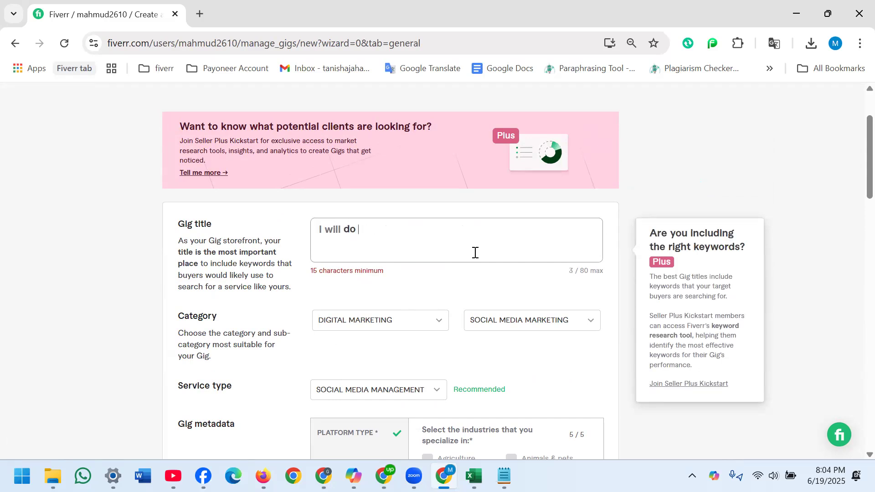
text( Facebook)
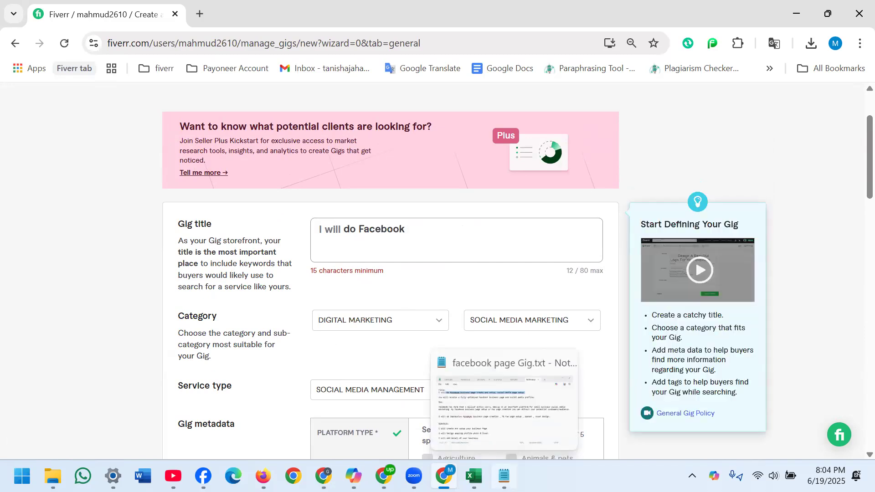
- Check the prepared title in the facebook page Gig.txt notes, and continue the gig title with "business page create and"
click(503, 476)
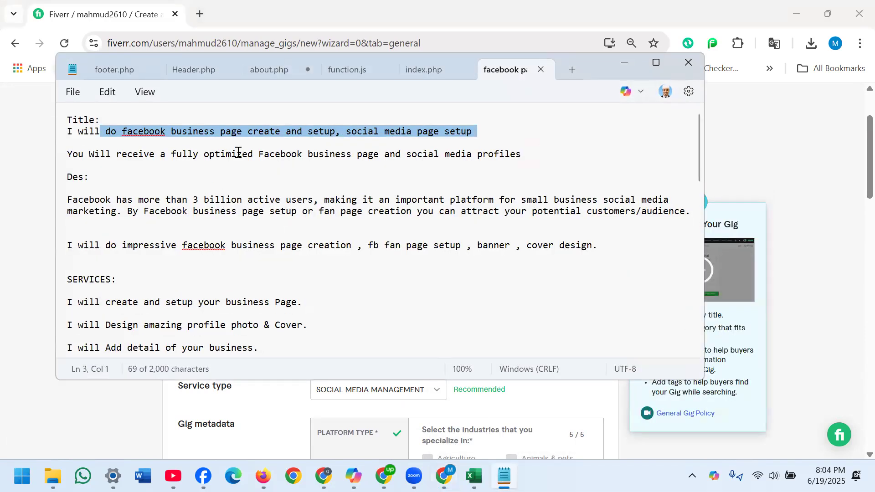
click(625, 64)
click(425, 230)
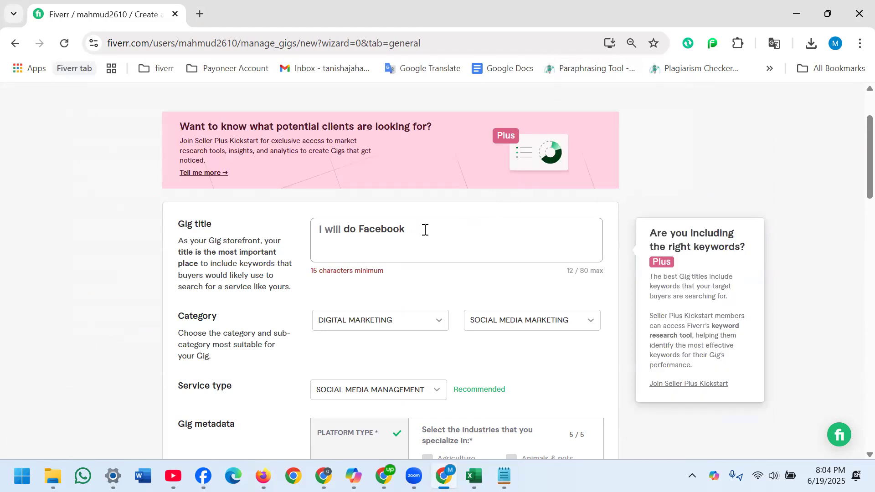
text(business page)
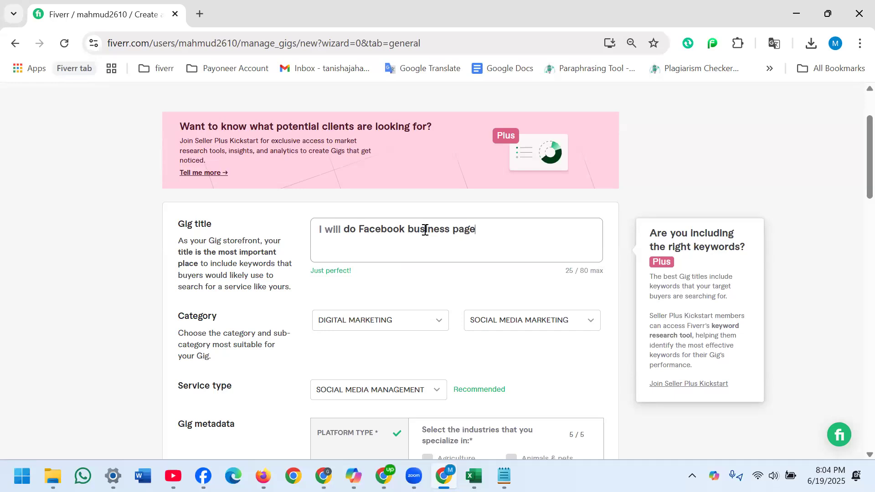
text( s)
key(BackSpace)
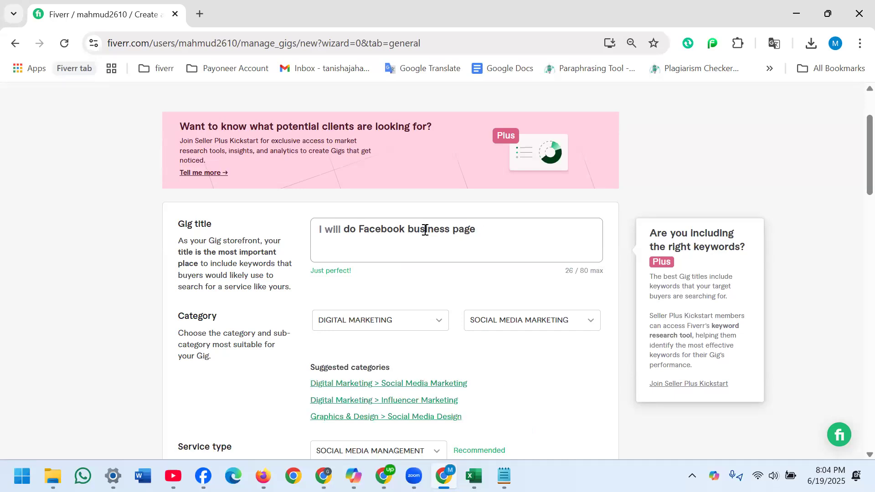
text(create an)
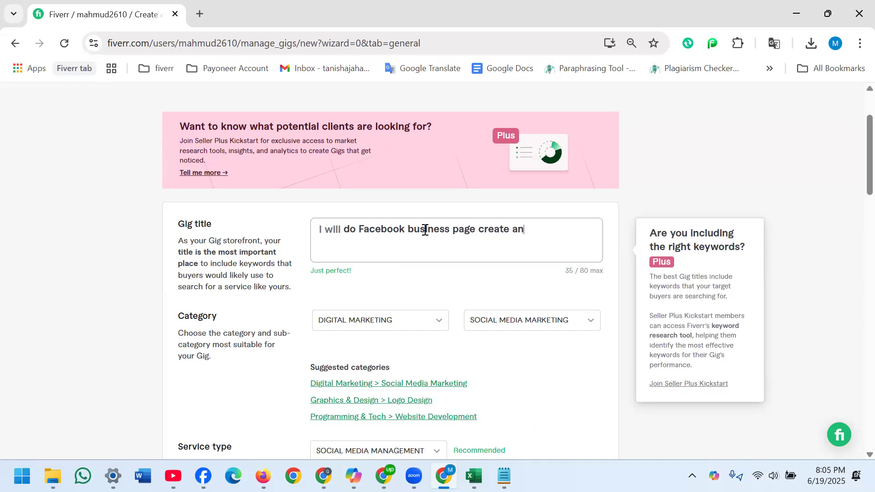
text(d optimat)
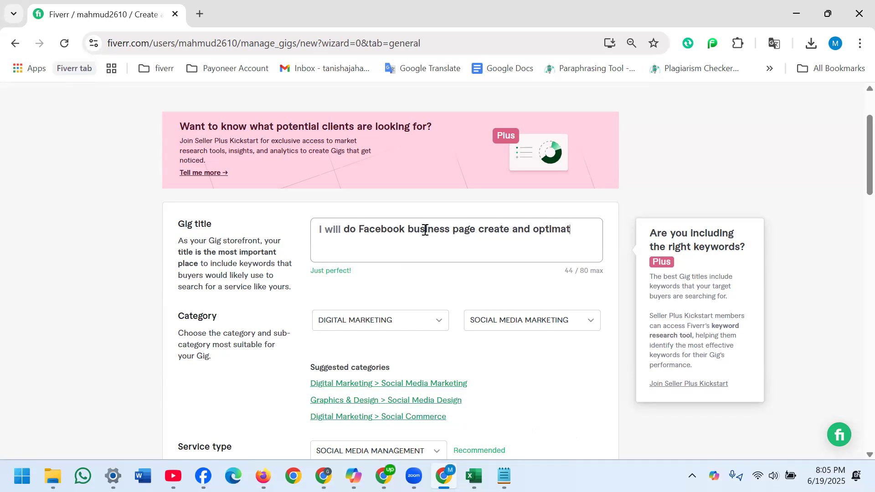
text(ion, social media )
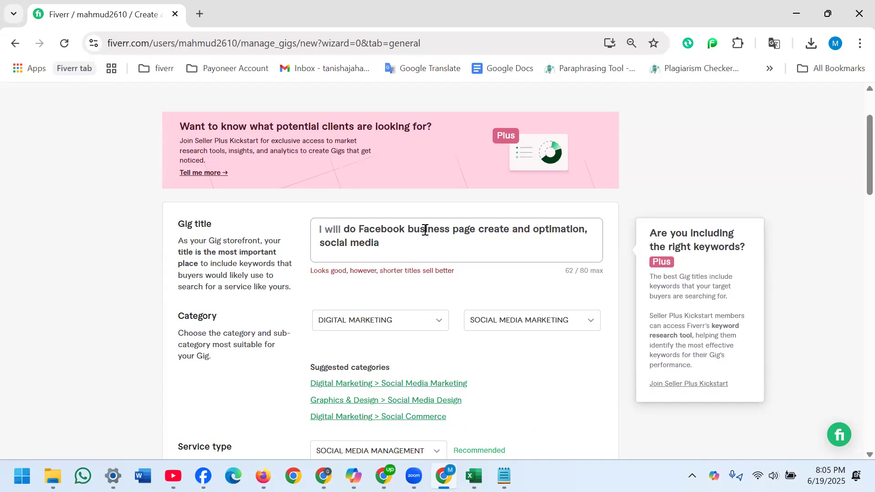
text(page)
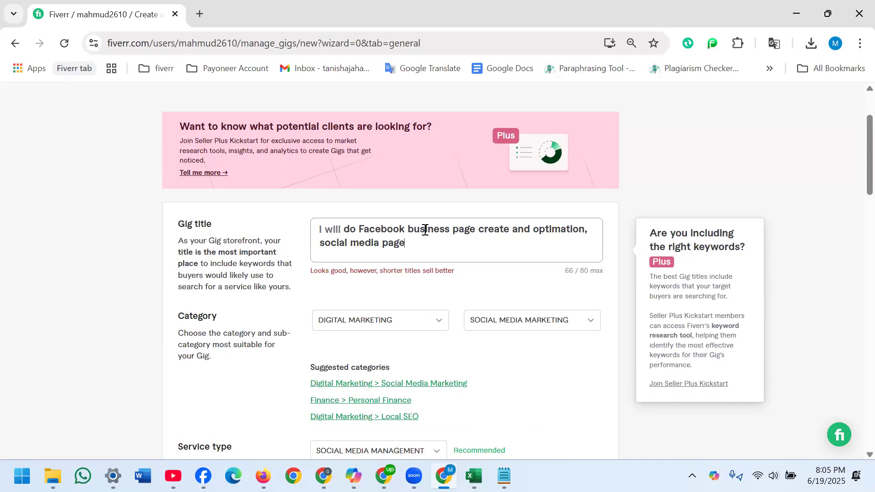
text( setup)
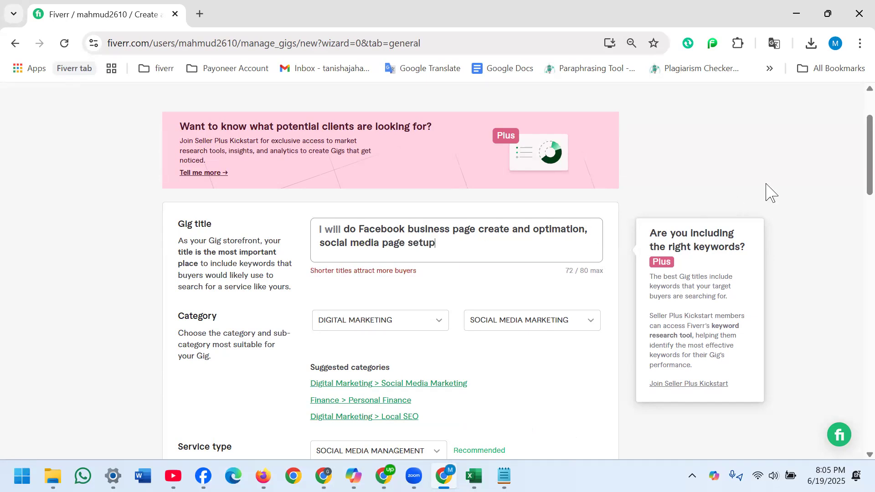
- Submit the gig overview with the rewritten title for saving
drag(869, 176, 853, 445)
drag(859, 395, 857, 332)
click(574, 373)
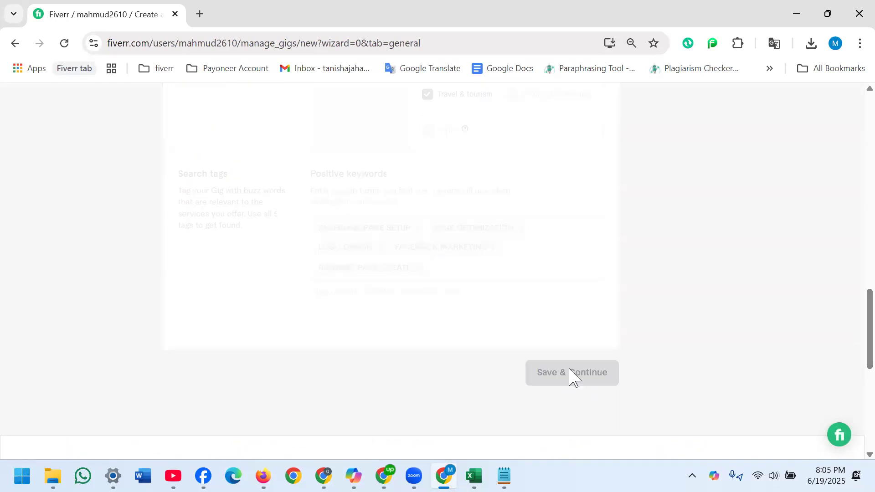
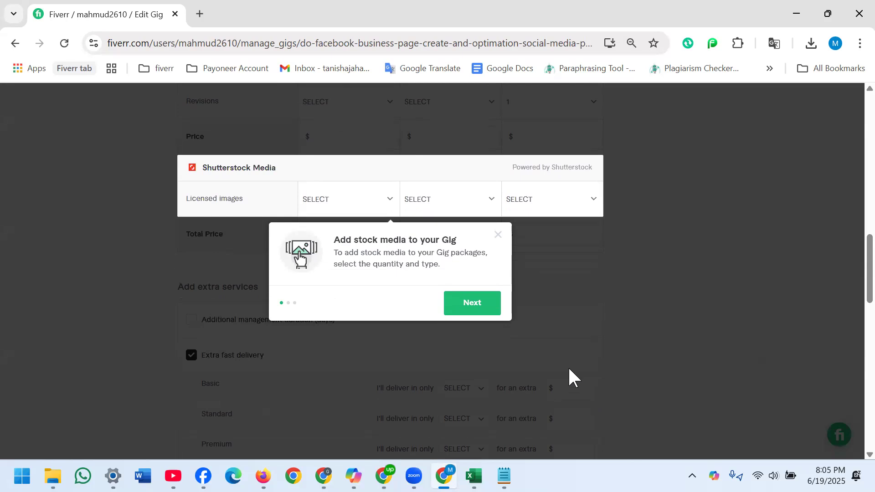
- Go through the three-part stock media introduction on the pricing page and close it
click(486, 312)
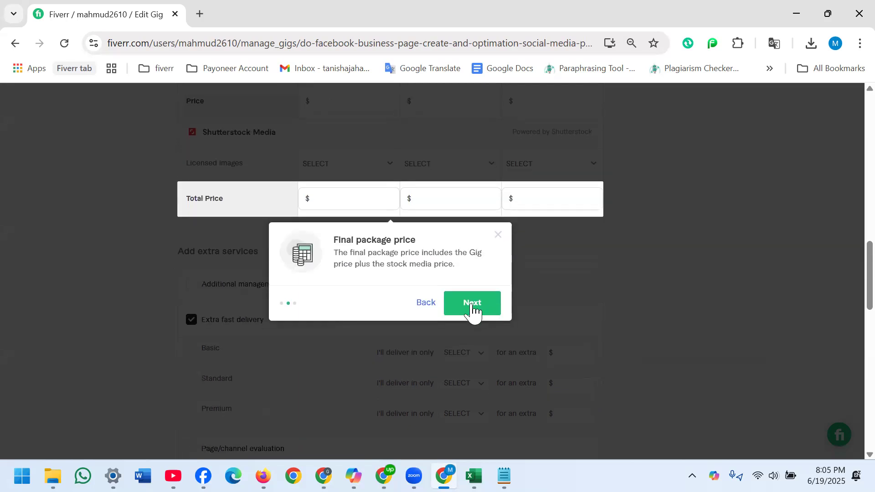
click(472, 310)
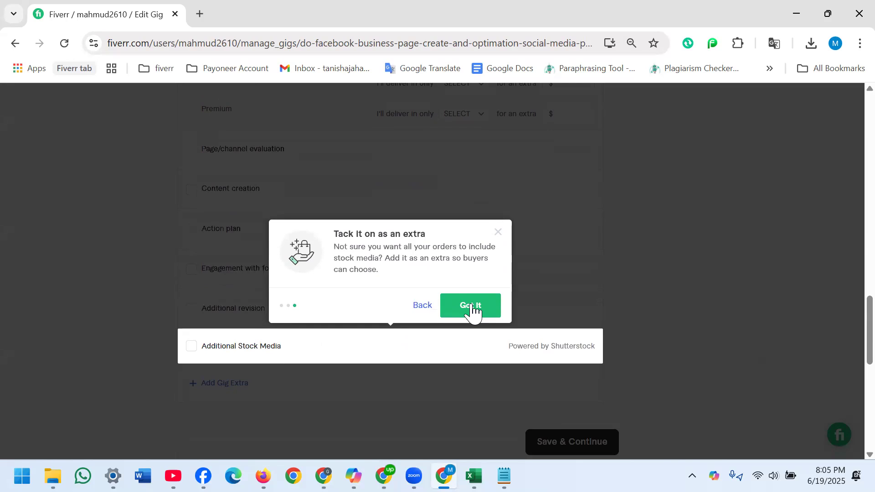
click(472, 310)
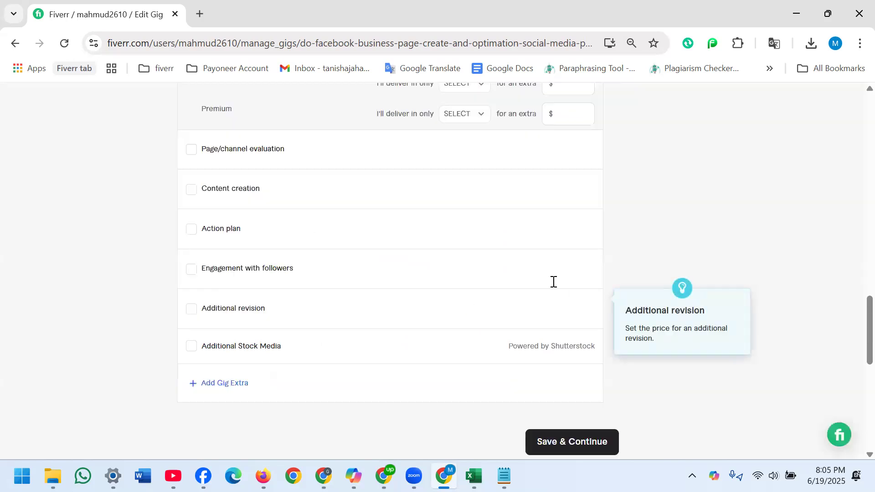
- Name the Basic package Silver, the Standard package Gold and the Premium package Platinum
scroll(854, 291, up, 2)
scroll(854, 274, up, 20)
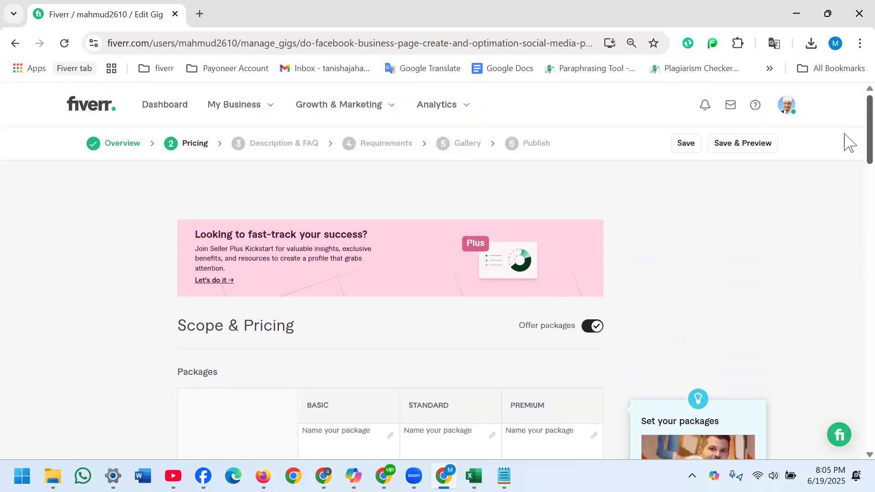
scroll(843, 140, down, 5)
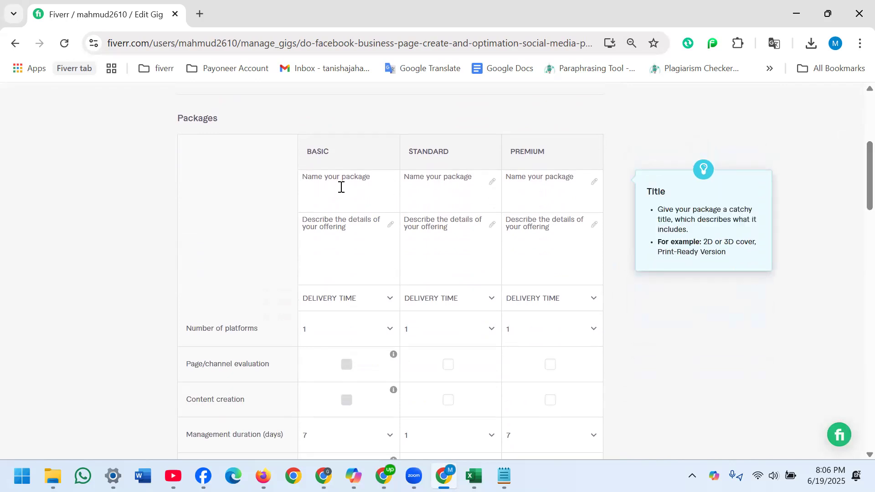
text(Silver)
click(447, 188)
text(Gold)
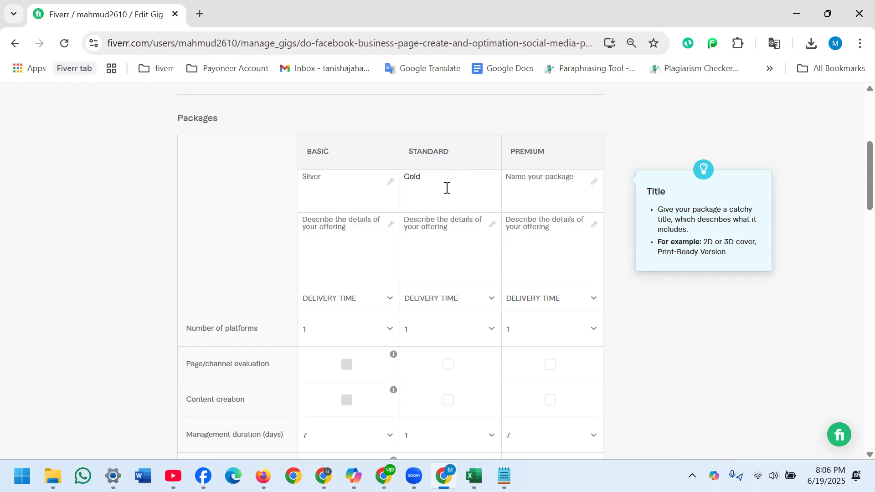
click(525, 181)
text(Platinum)
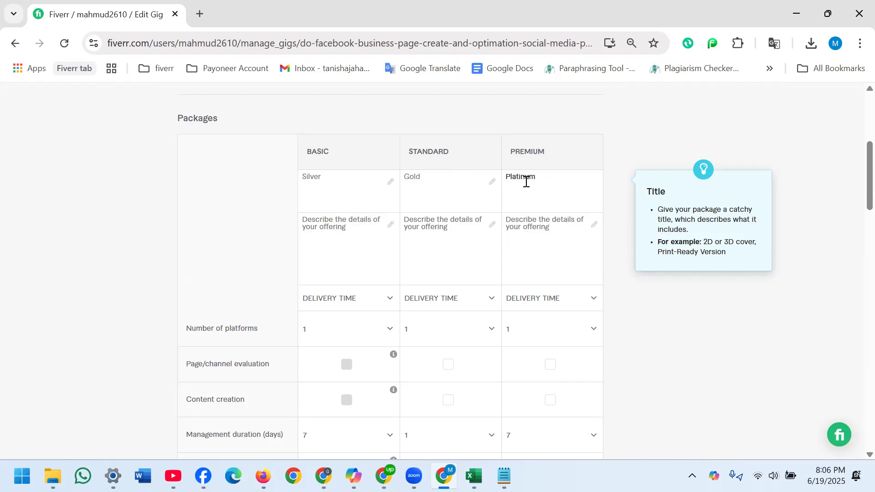
- Copy the Basic package line, from "FB Page Create" to "Business Hour", out of the Notepad notes into the Basic package's description
click(326, 239)
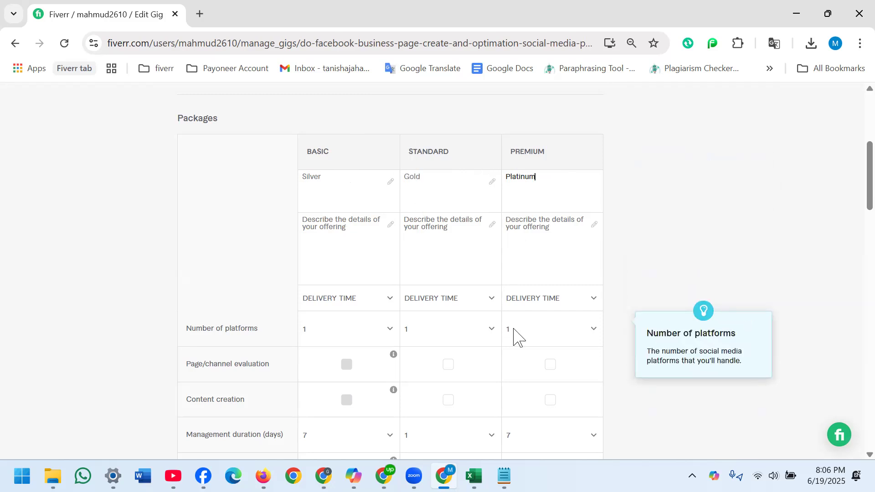
click(504, 476)
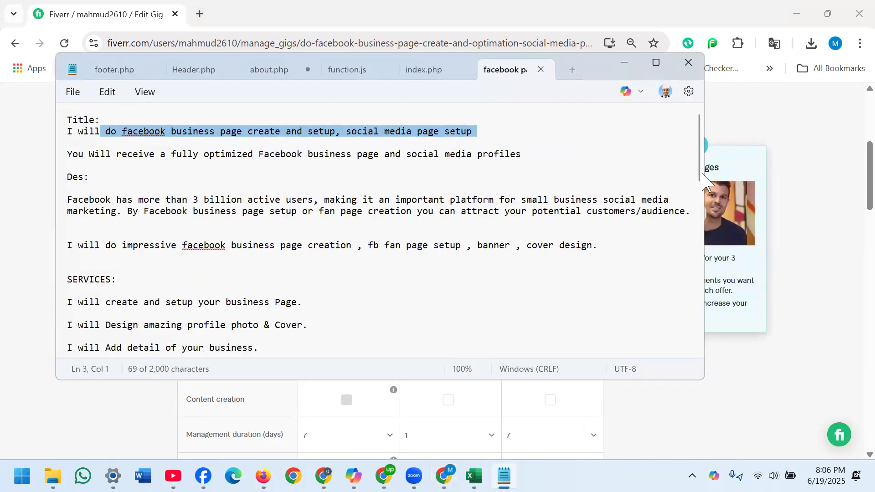
drag(700, 173, 700, 269)
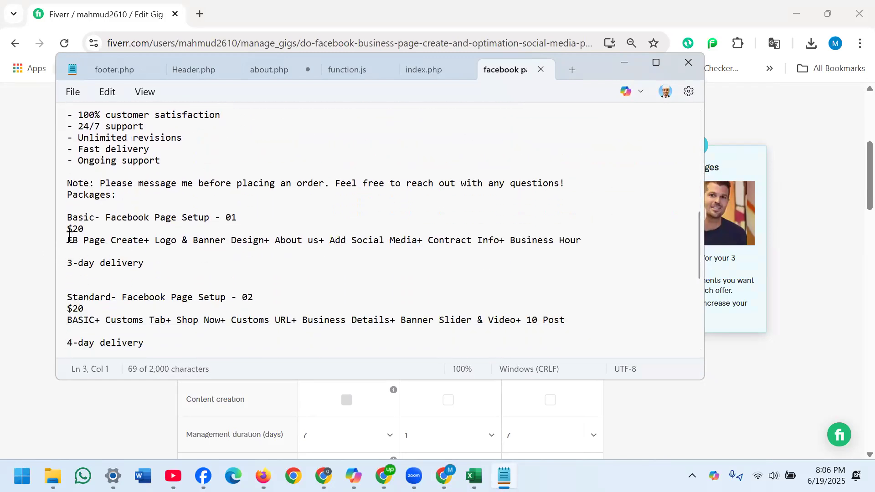
drag(68, 237, 512, 241)
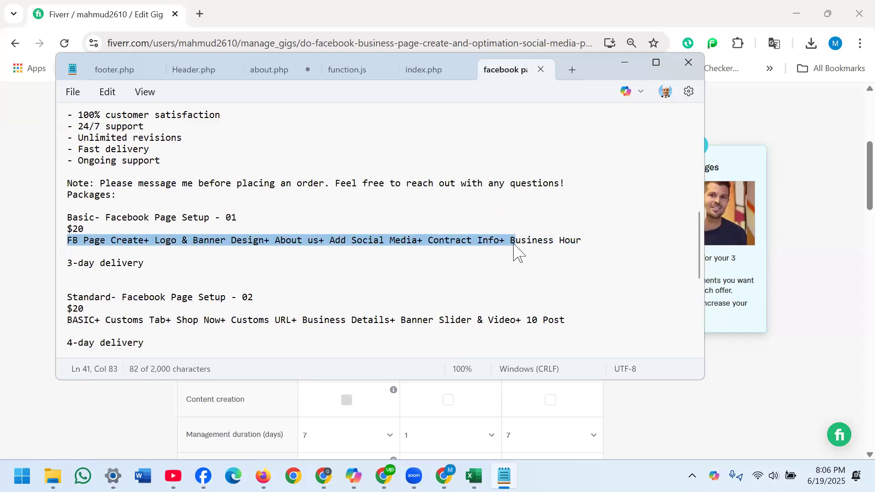
click(515, 244)
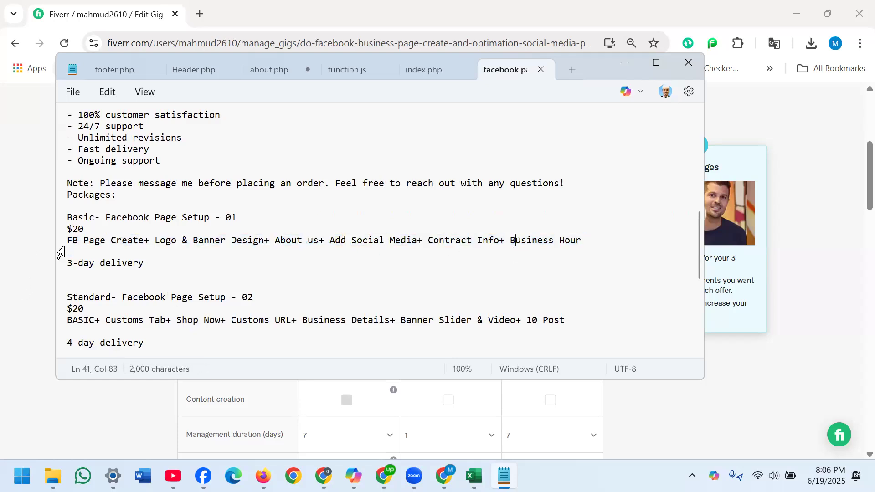
drag(67, 241, 582, 234)
key(ctrl+c)
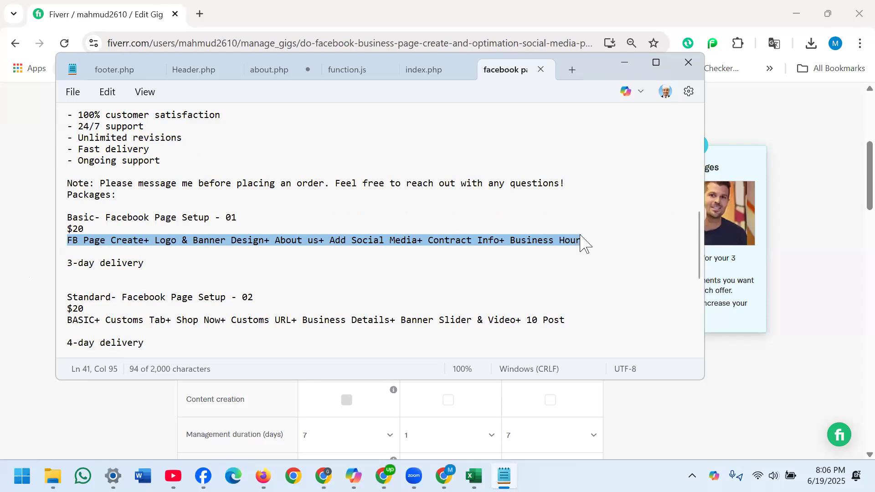
click(624, 64)
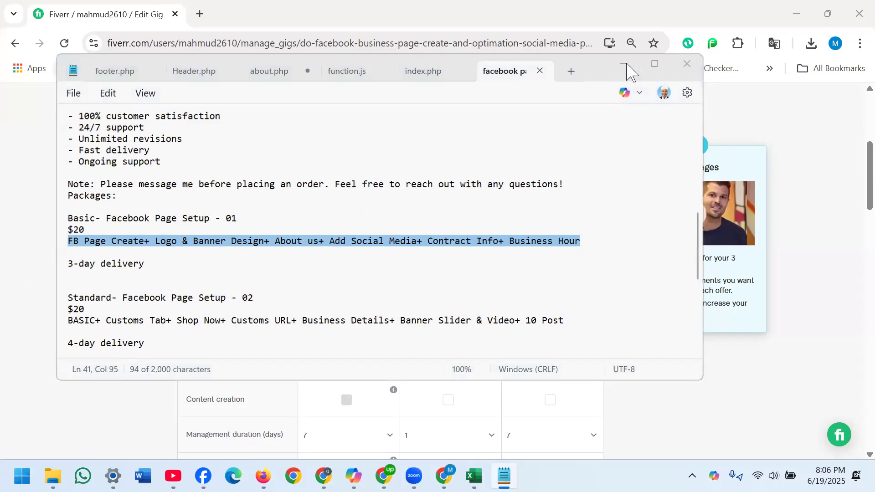
click(351, 241)
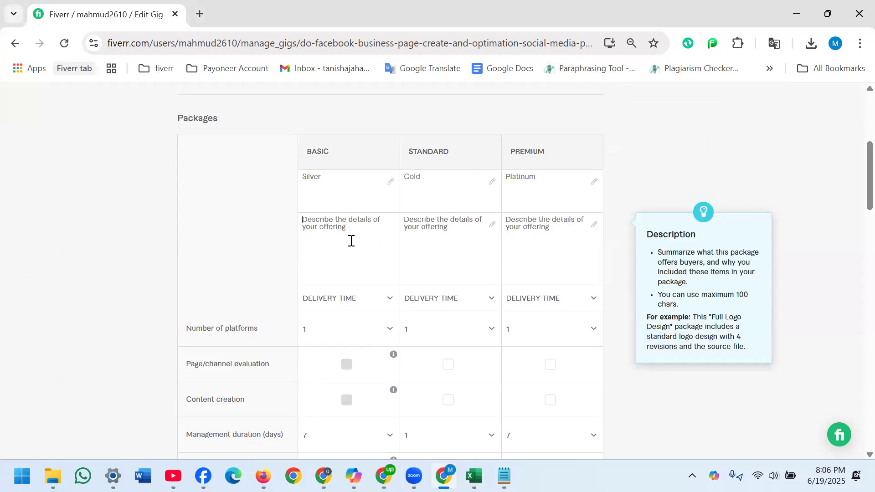
key(ctrl+v)
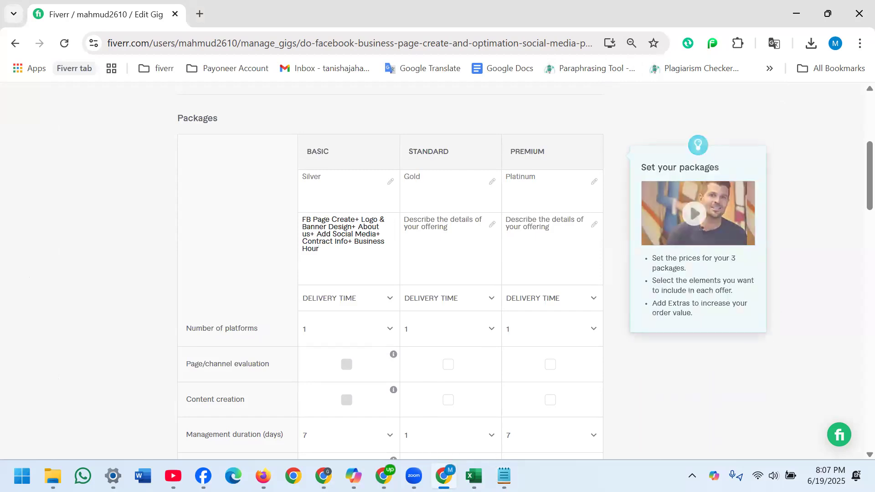
- Copy the Standard package line, from "BASIC+ Customs Tab" to "10 Post", out of the Notepad notes into the Standard package's description
click(503, 476)
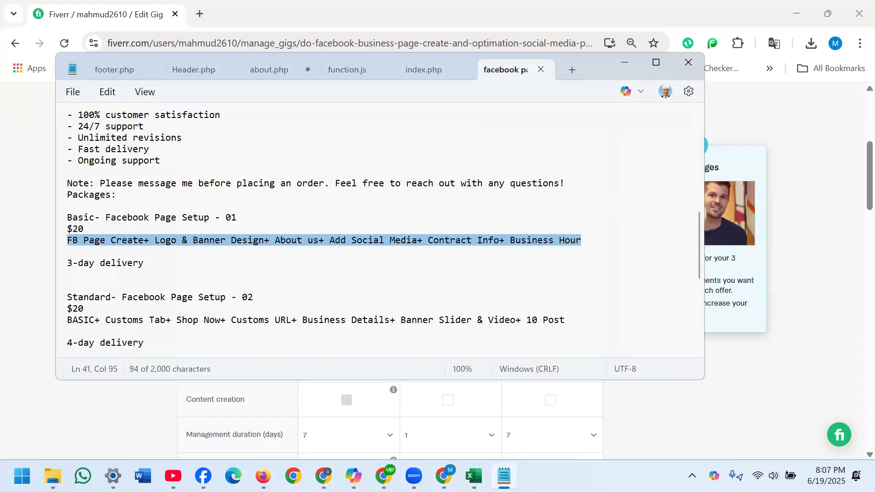
click(69, 319)
drag(68, 319, 395, 310)
drag(520, 308, 553, 325)
key(ctrl+c)
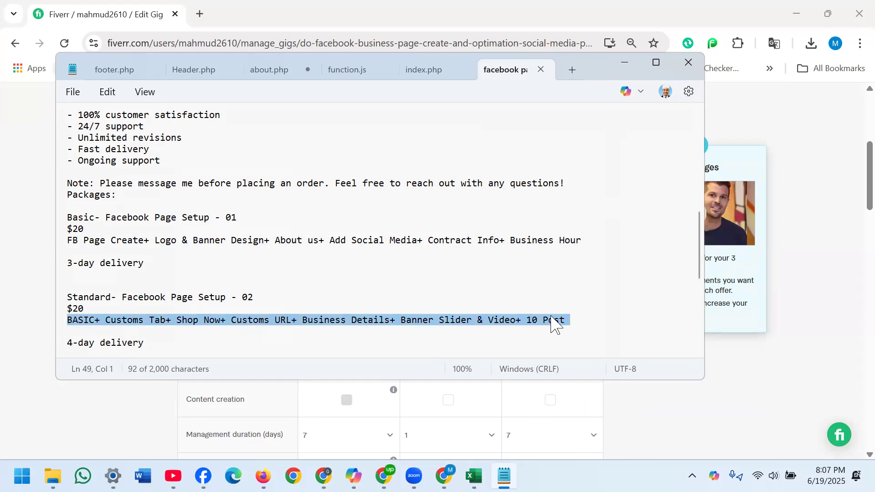
click(623, 70)
click(442, 228)
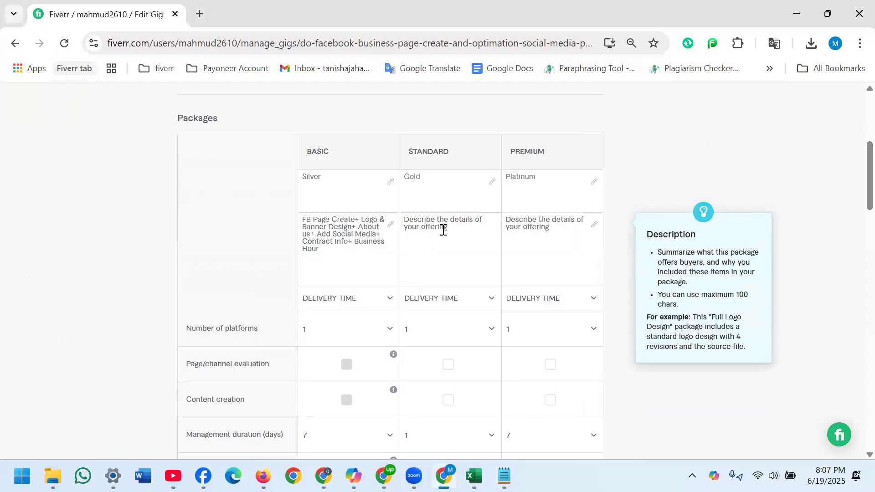
key(ctrl+v)
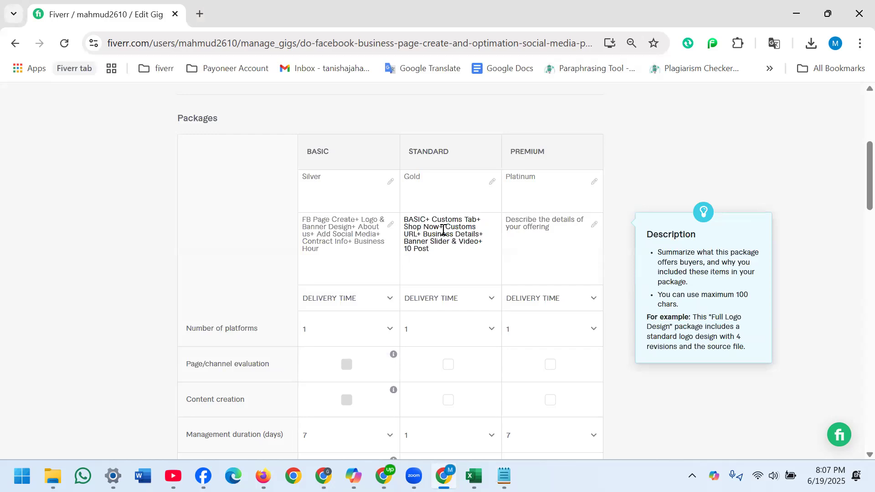
- Copy the Premium package line, from "STANDARD+ Google Map Location" to "15 Post", out of the Notepad notes into the Premium package's description
click(504, 476)
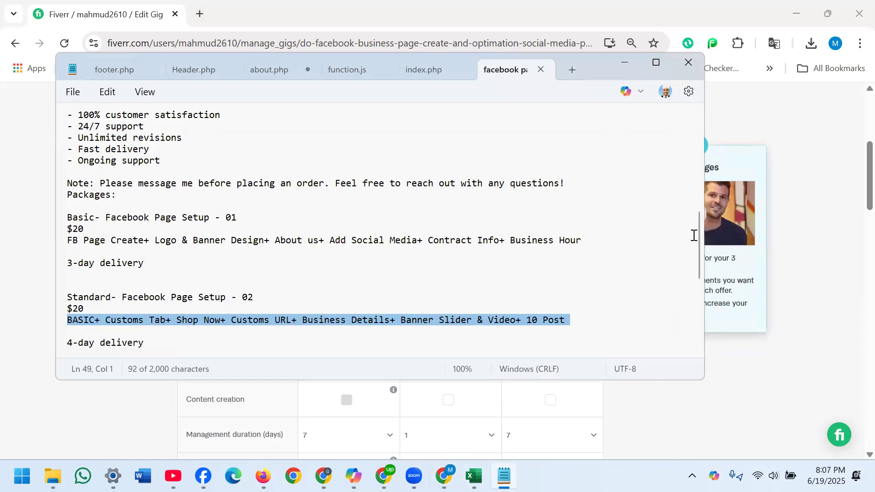
drag(699, 232, 702, 294)
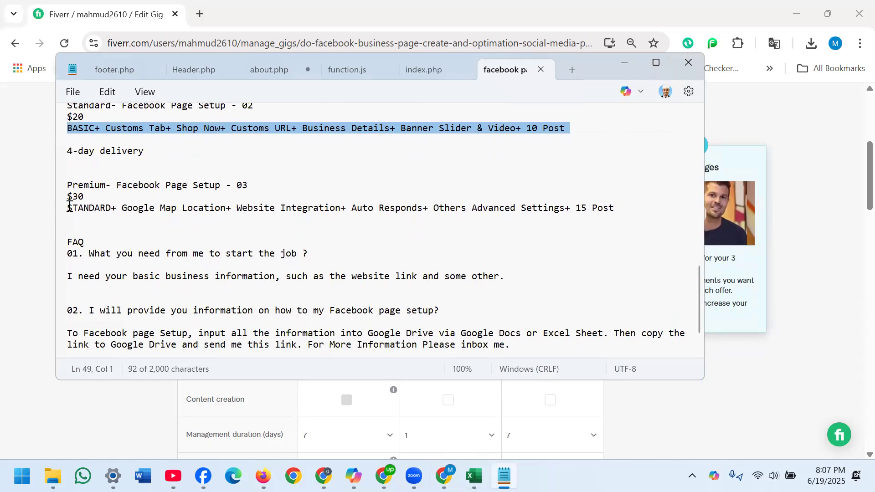
drag(67, 207, 617, 219)
key(ctrl+c)
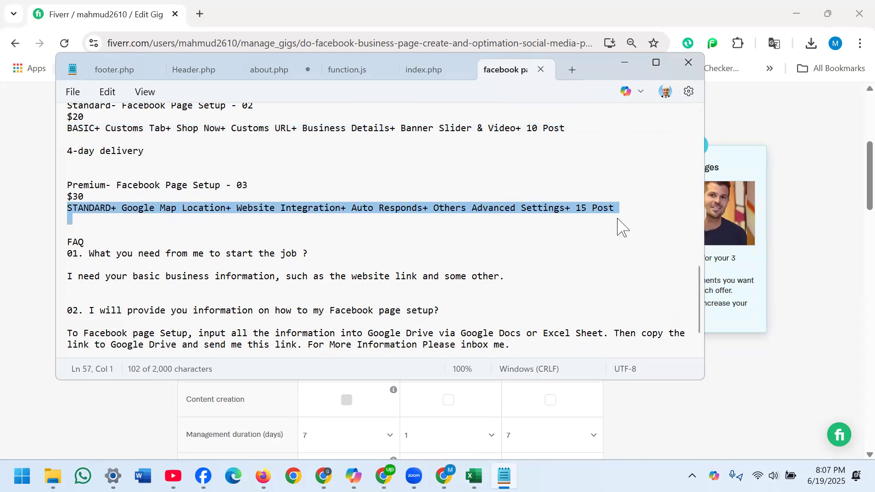
click(623, 67)
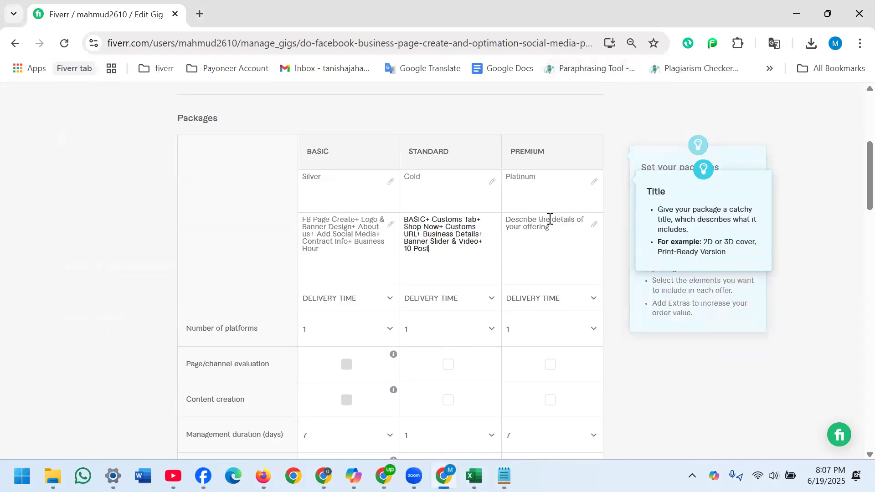
click(536, 231)
key(ctrl+v)
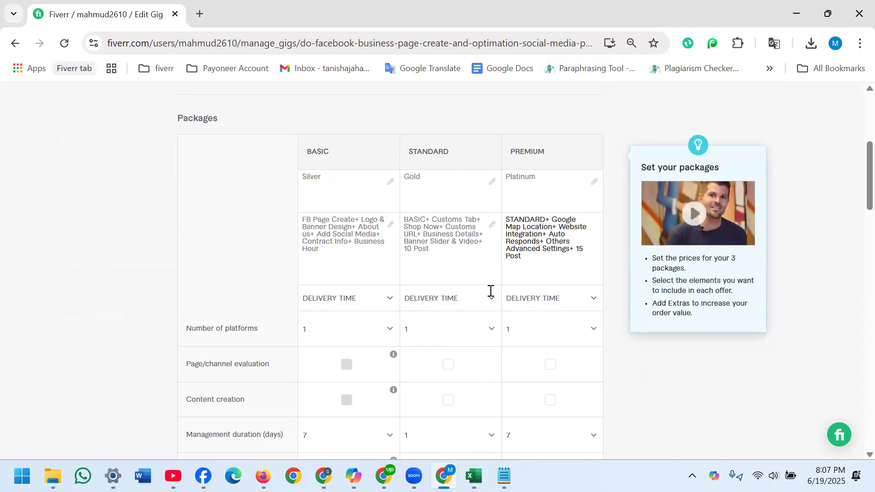
- Include page/channel evaluation and content creation in both the Standard and Premium packages
drag(854, 167, 854, 205)
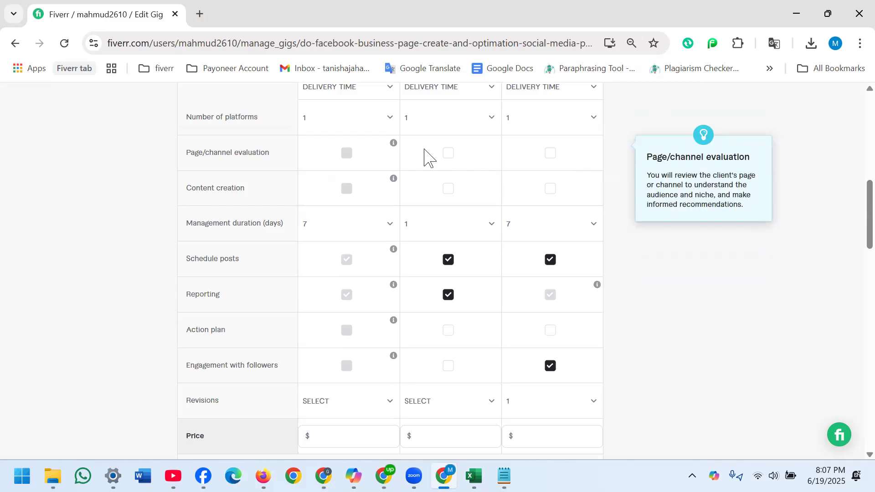
click(451, 154)
click(551, 158)
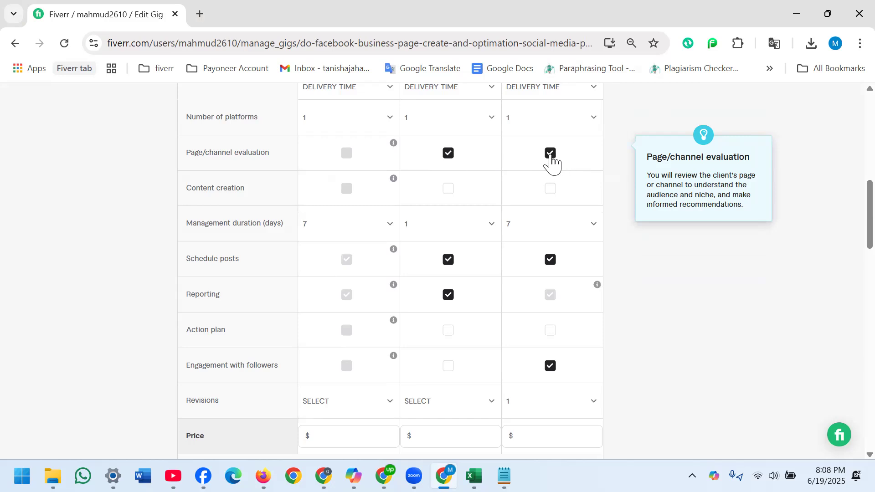
click(551, 191)
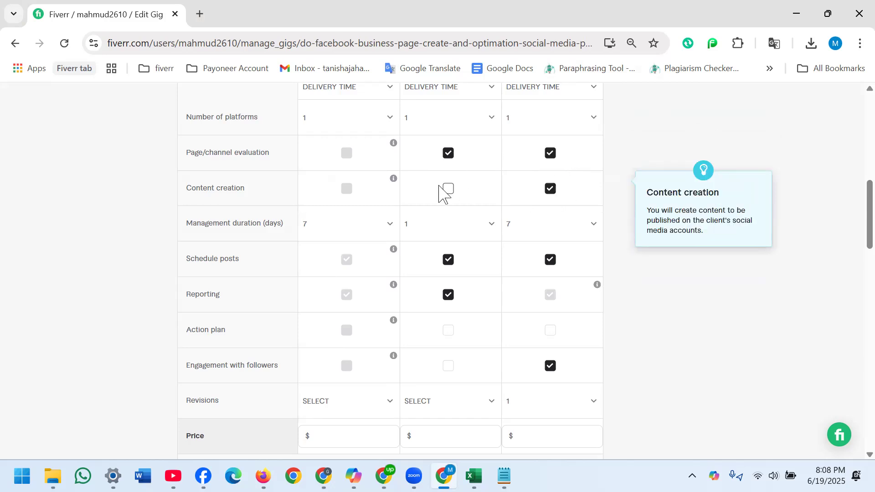
click(449, 194)
- Set the management duration to 7 days for Basic, 10 for Standard and 14 for Premium
click(389, 227)
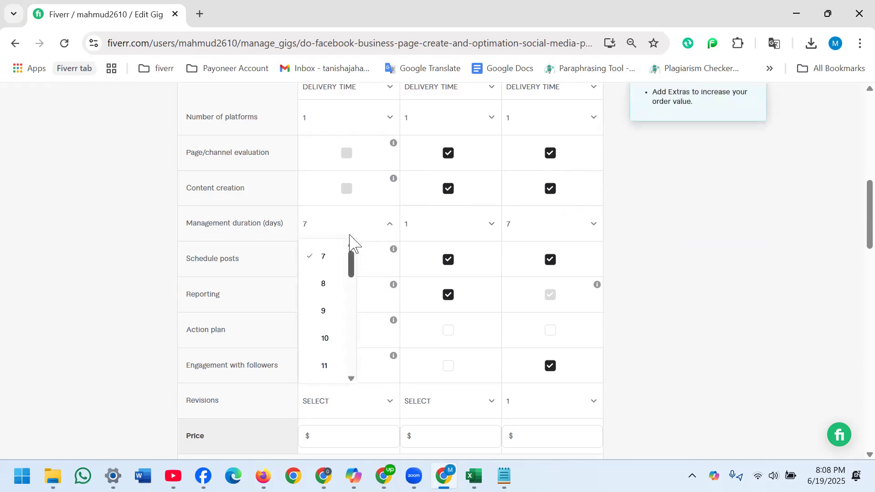
click(319, 259)
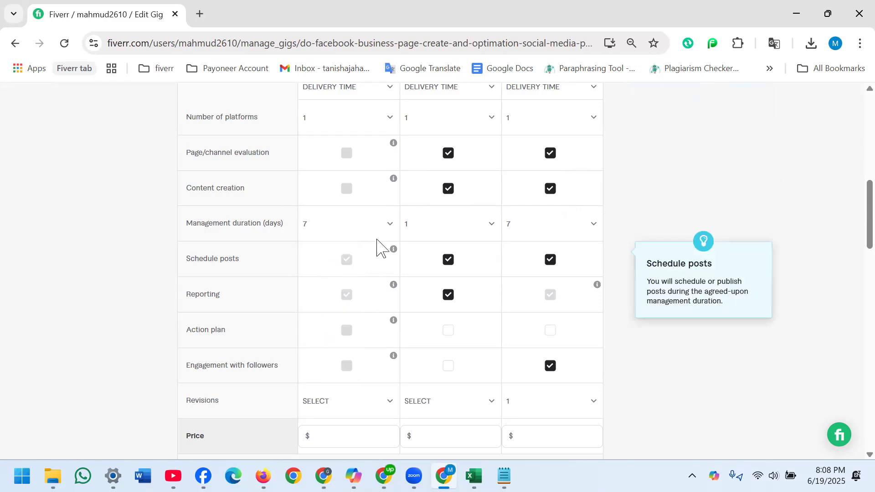
click(490, 232)
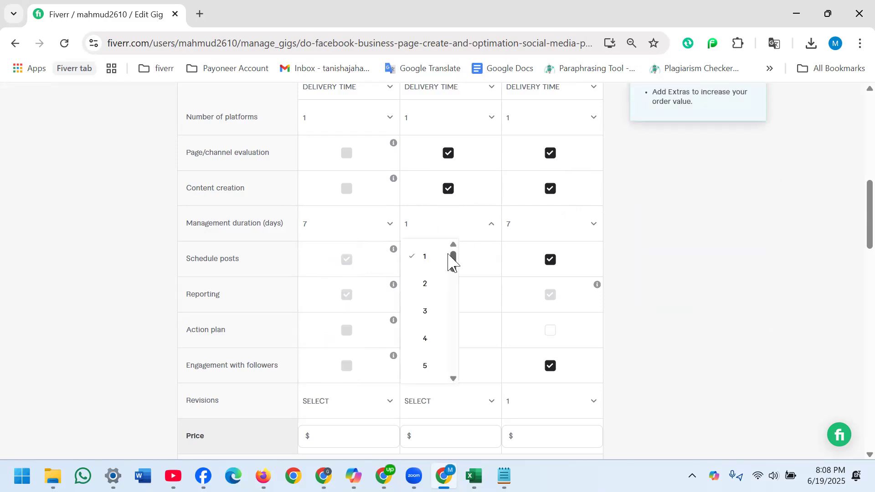
drag(453, 260, 447, 292)
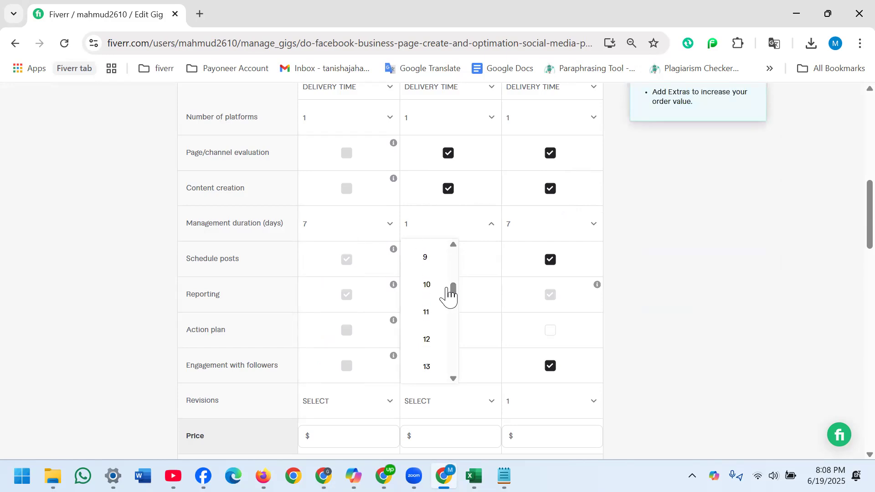
click(427, 285)
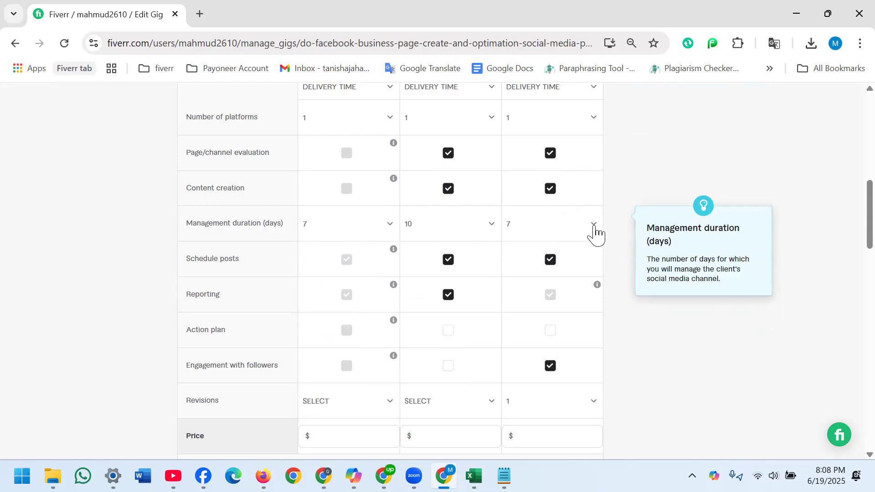
click(594, 230)
drag(555, 269, 550, 304)
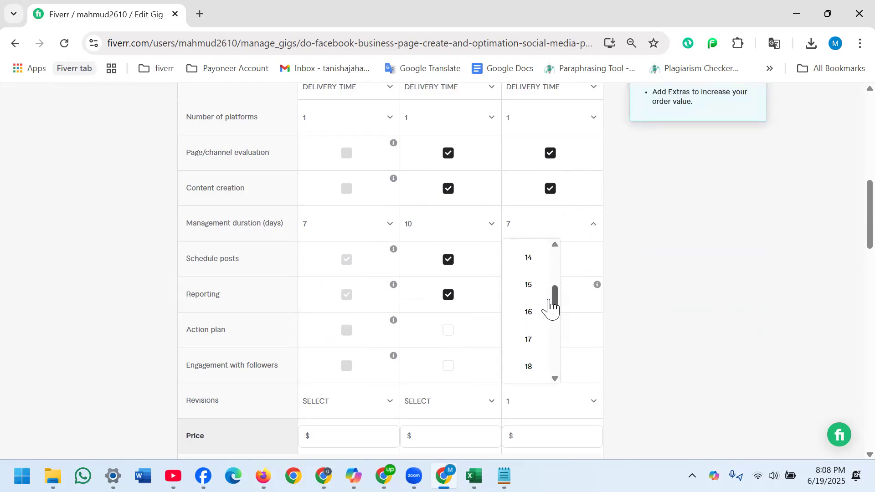
click(530, 259)
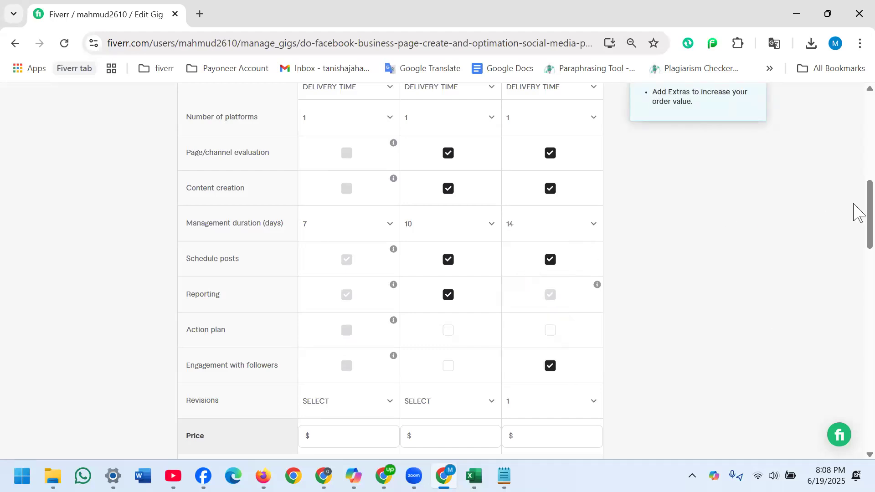
- Set the delivery time to 7 days for Basic, 10 days for Standard and 14 days for Premium
drag(869, 202, 854, 149)
click(389, 388)
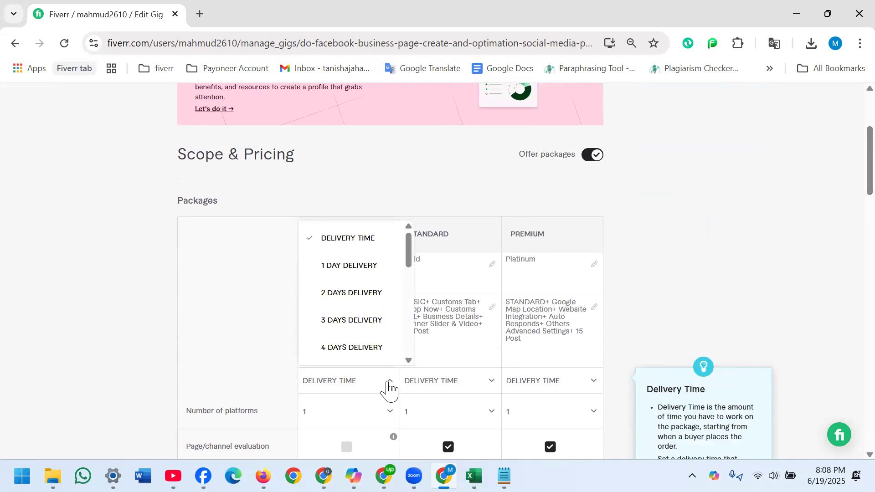
click(409, 280)
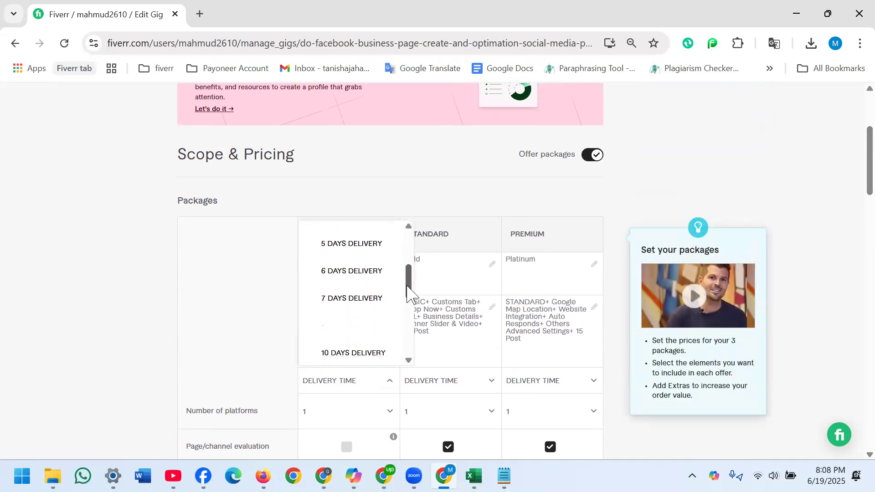
click(357, 295)
click(488, 385)
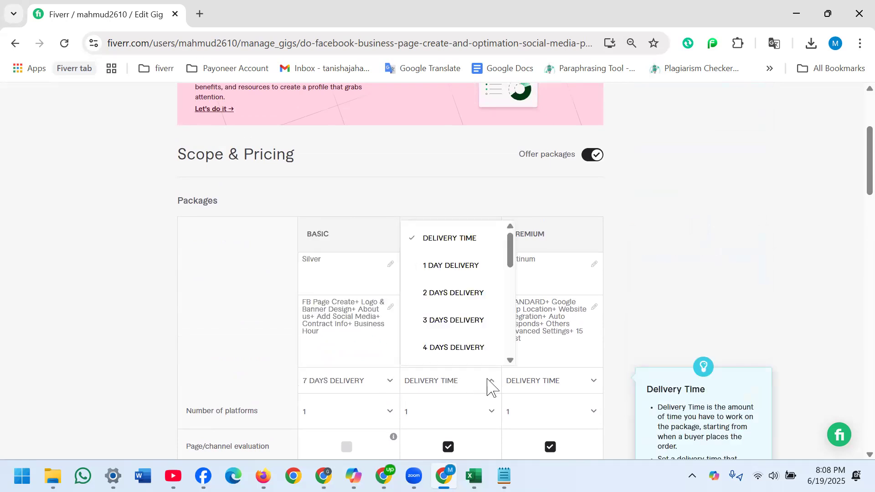
drag(507, 252, 506, 288)
click(454, 329)
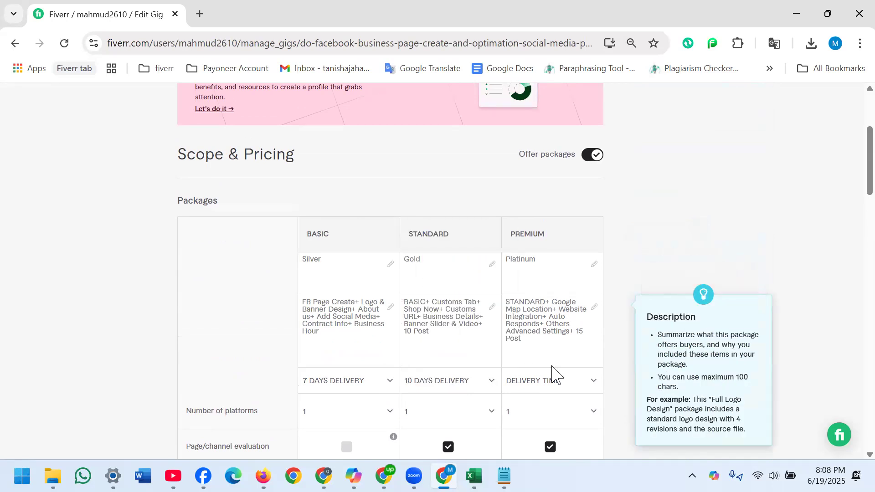
click(577, 387)
drag(609, 256, 613, 298)
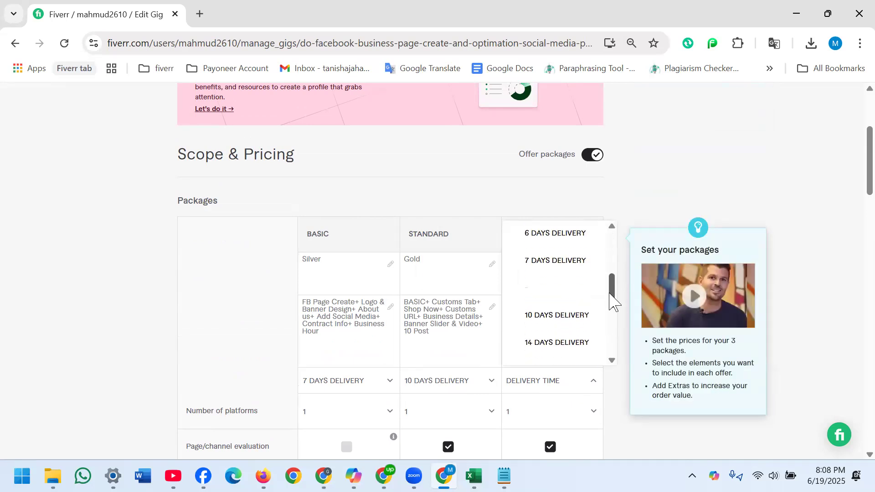
click(551, 342)
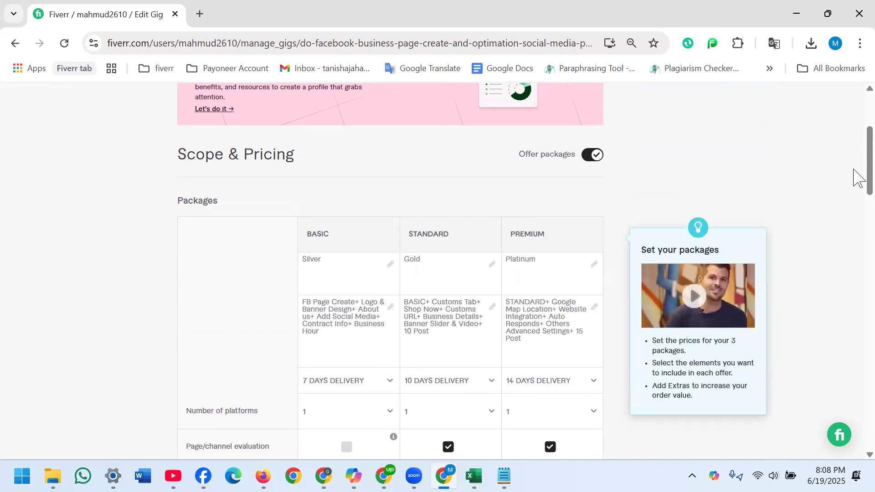
- Set the number of revisions to 5 for both the Standard and Premium packages
scroll(853, 177, down, 8)
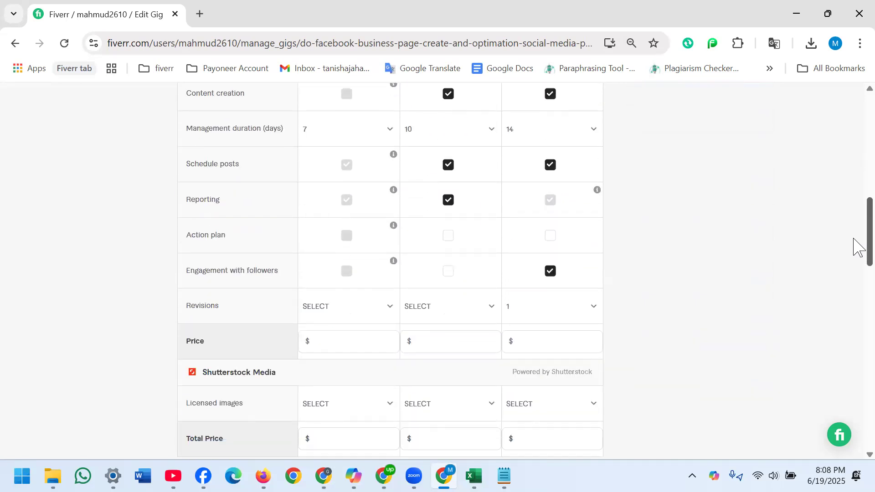
scroll(859, 264, down, 1)
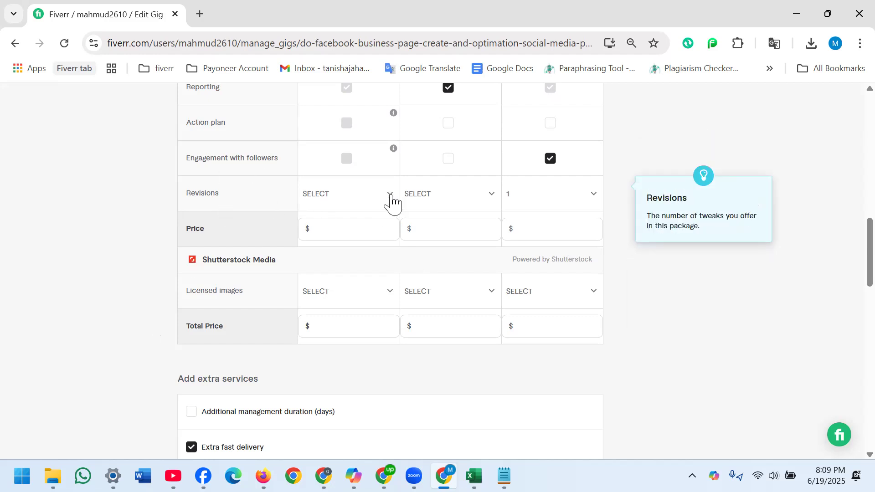
click(490, 203)
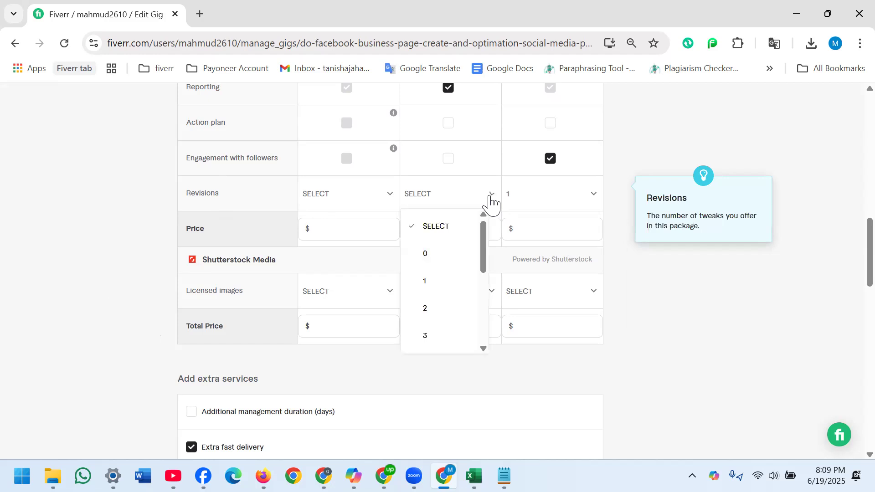
drag(487, 239, 482, 272)
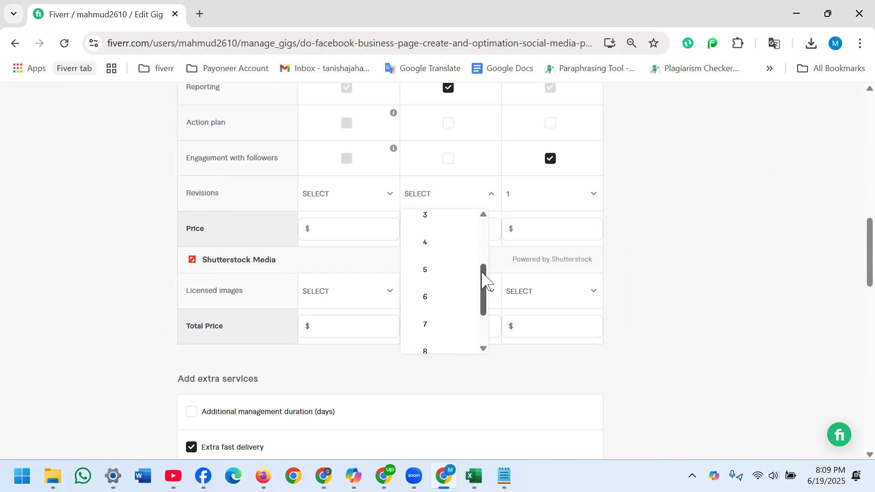
click(427, 276)
click(591, 228)
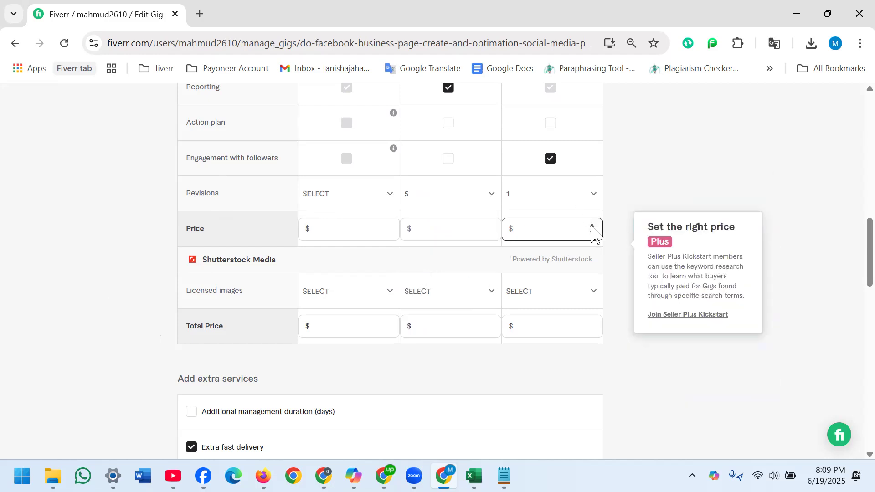
click(591, 226)
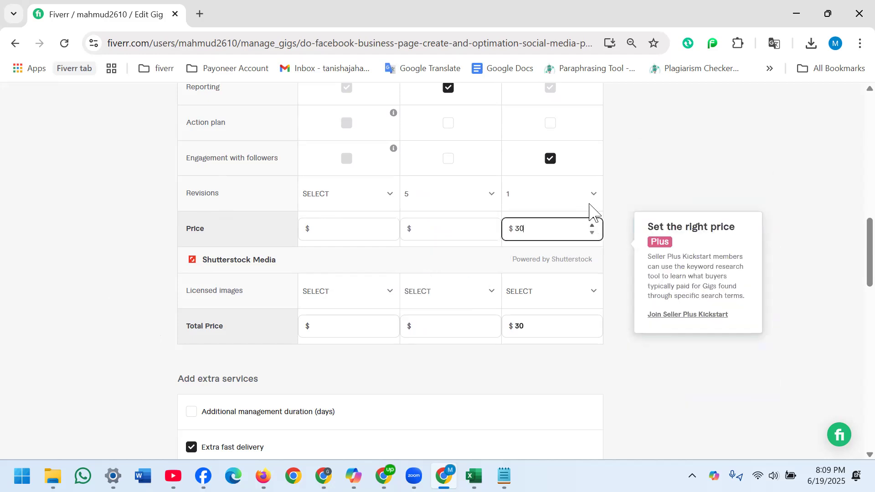
click(592, 195)
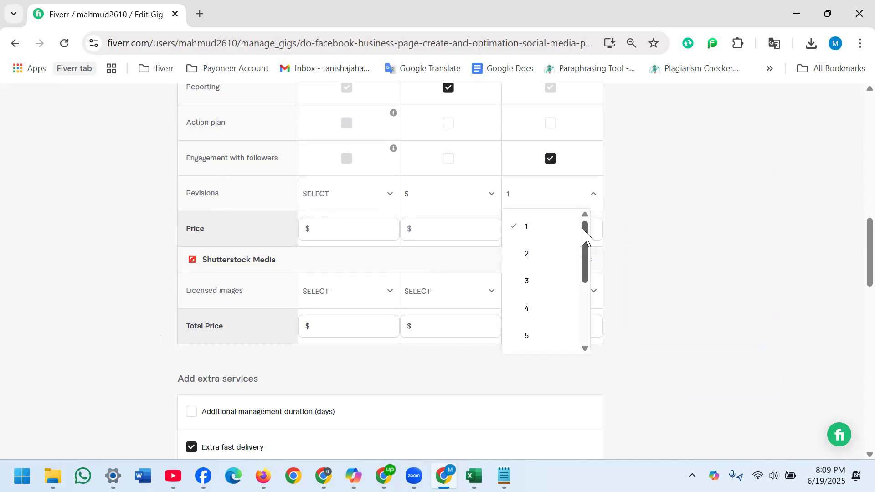
scroll(583, 265, down, 2)
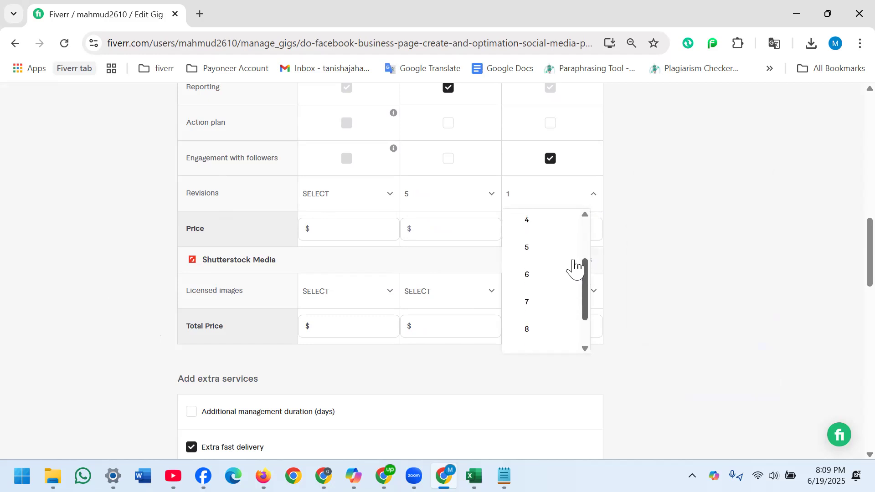
click(527, 254)
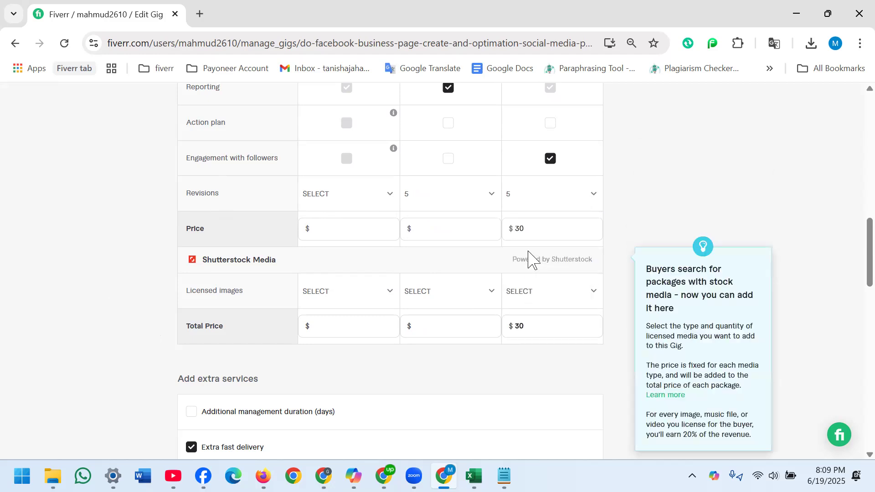
- Price the packages at $30 for Basic, $40 for Standard and $50 for Premium
click(359, 228)
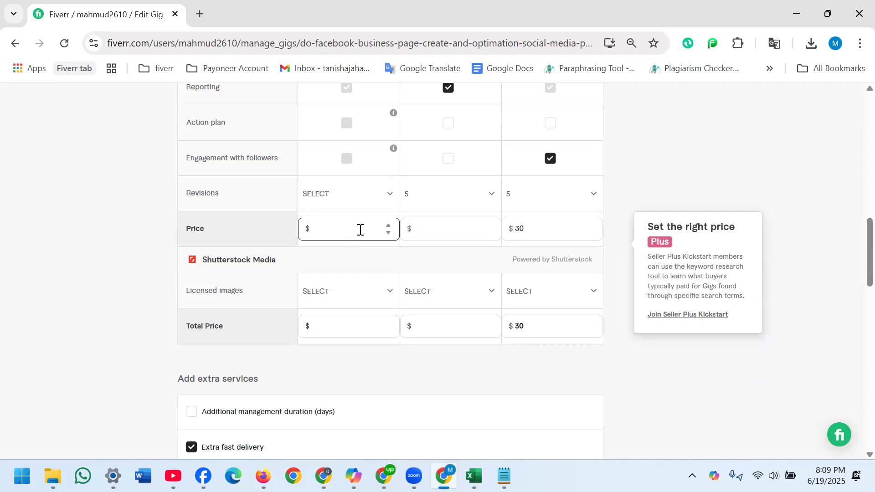
text(30)
click(461, 228)
text(40)
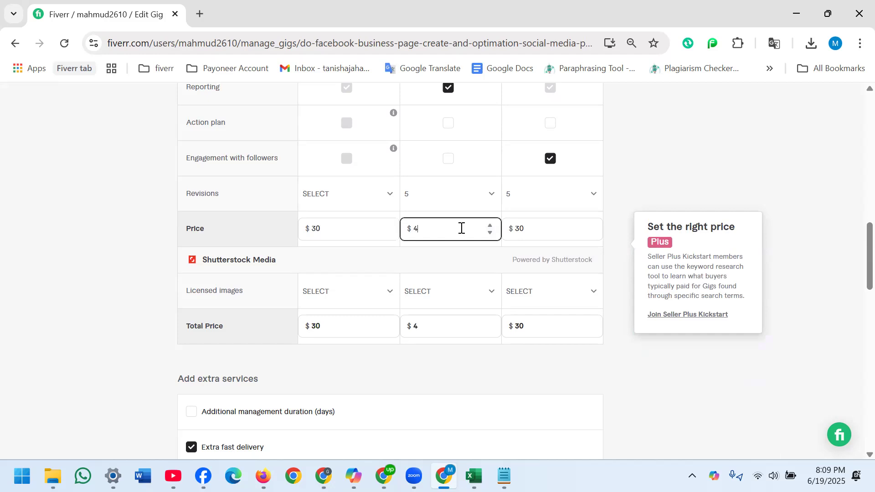
click(555, 229)
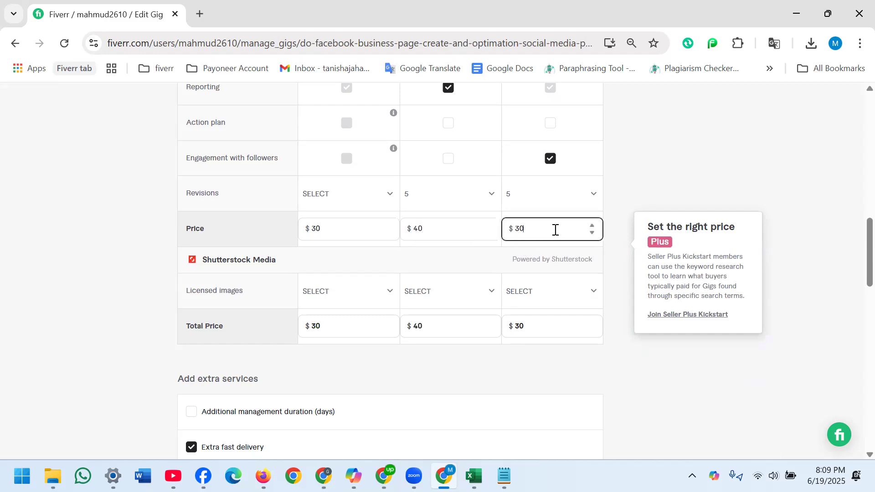
key(BackSpace)
key(BackSpace)
text(50)
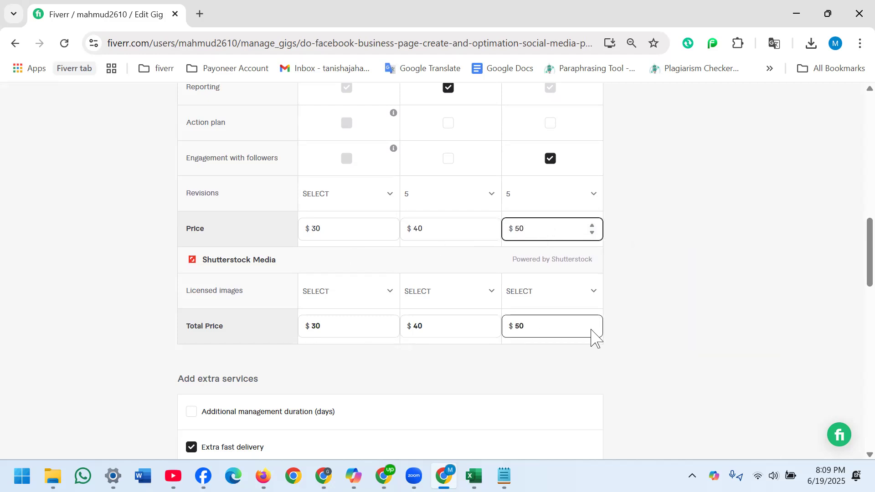
- Offer extra fast delivery in 1 day for an extra $5 on each of the Basic, Standard and Premium packages
drag(853, 264, 854, 306)
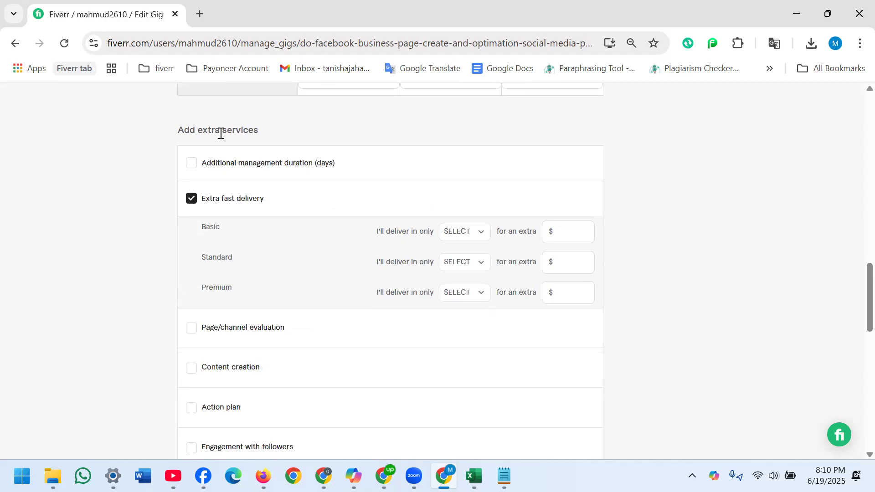
click(484, 242)
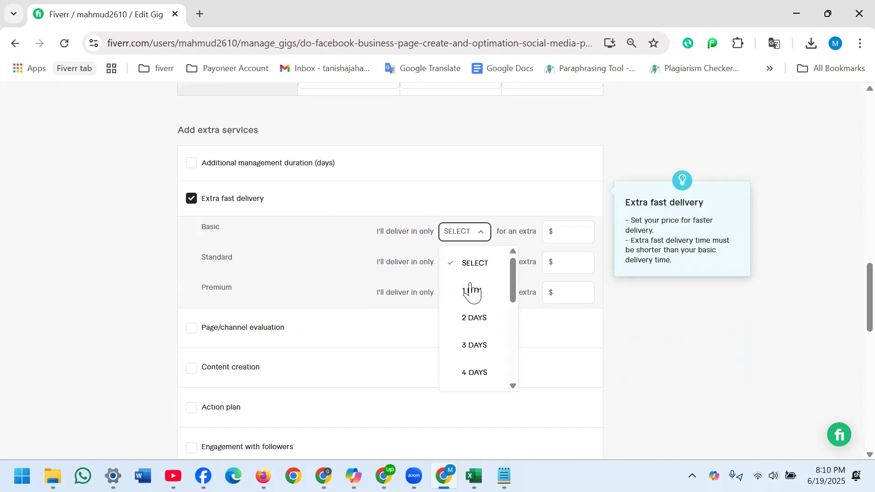
click(465, 297)
click(573, 232)
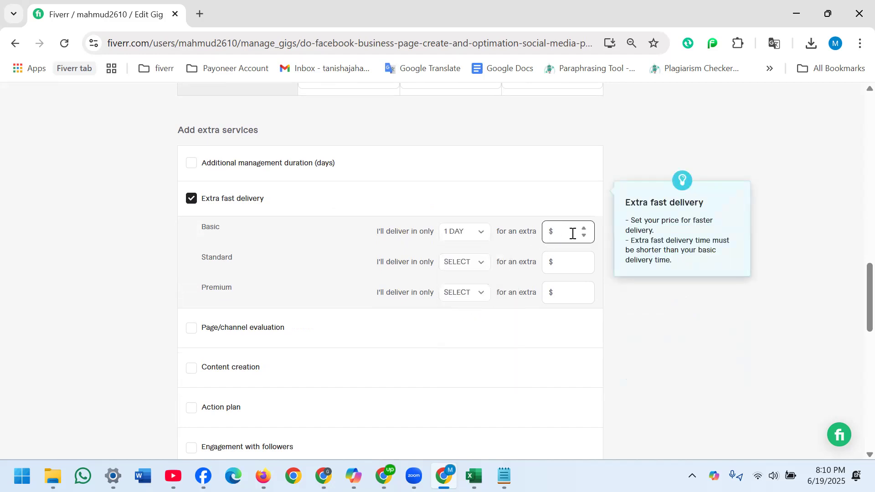
text(5)
click(483, 268)
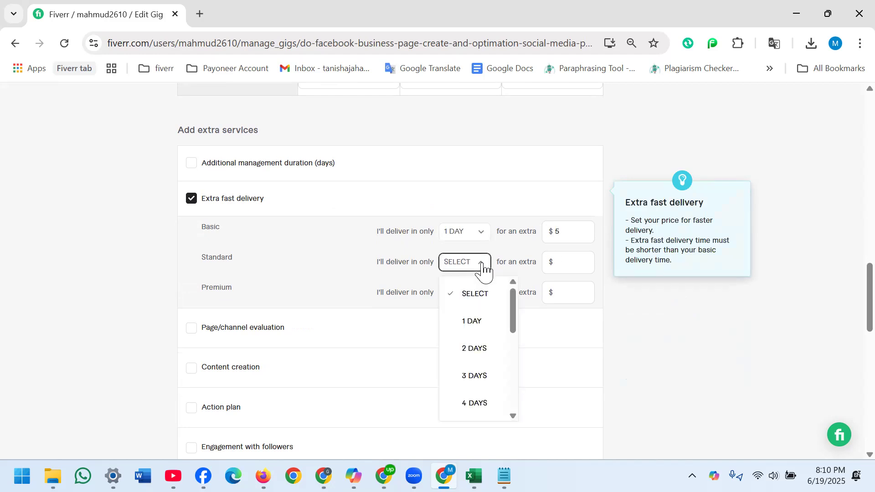
click(471, 325)
click(577, 258)
text(5)
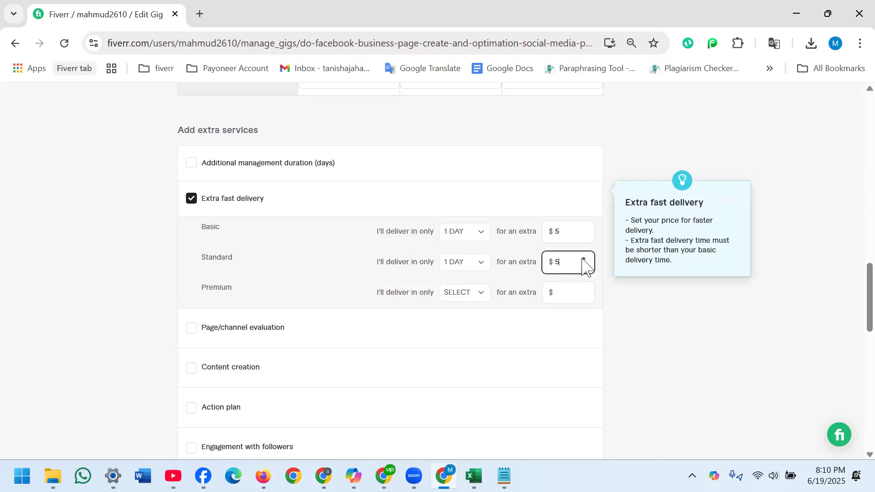
click(476, 300)
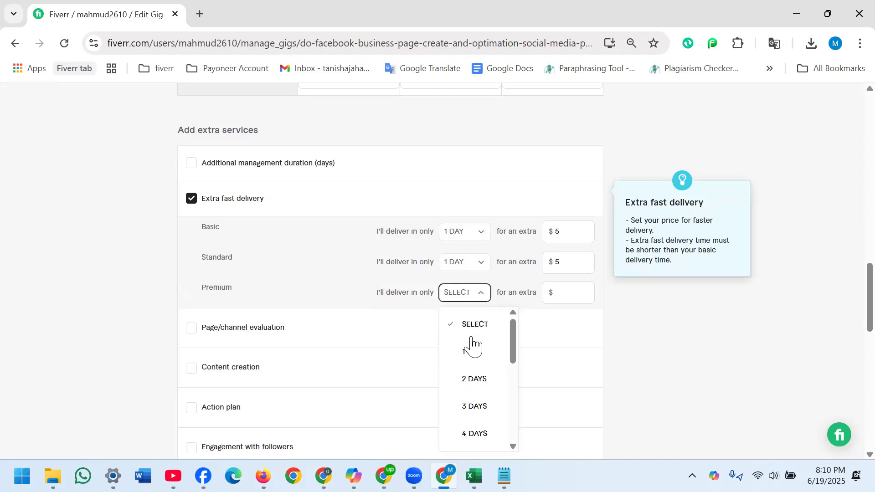
click(472, 352)
click(584, 295)
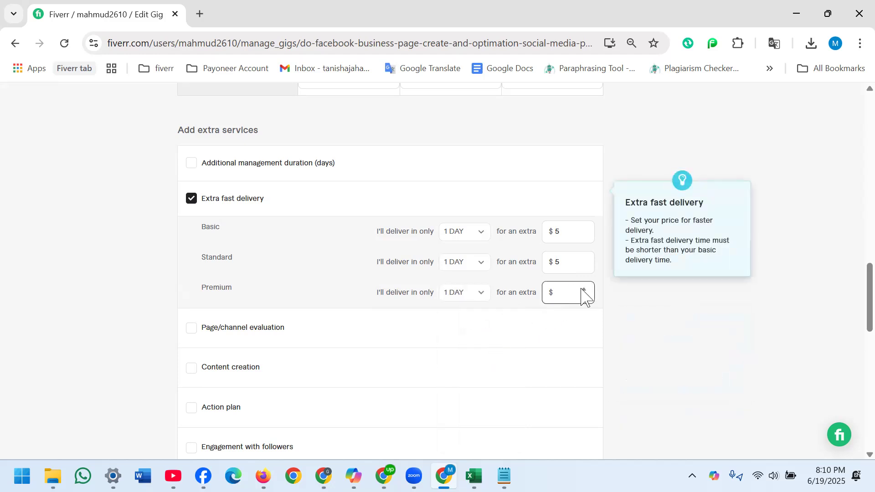
text(5)
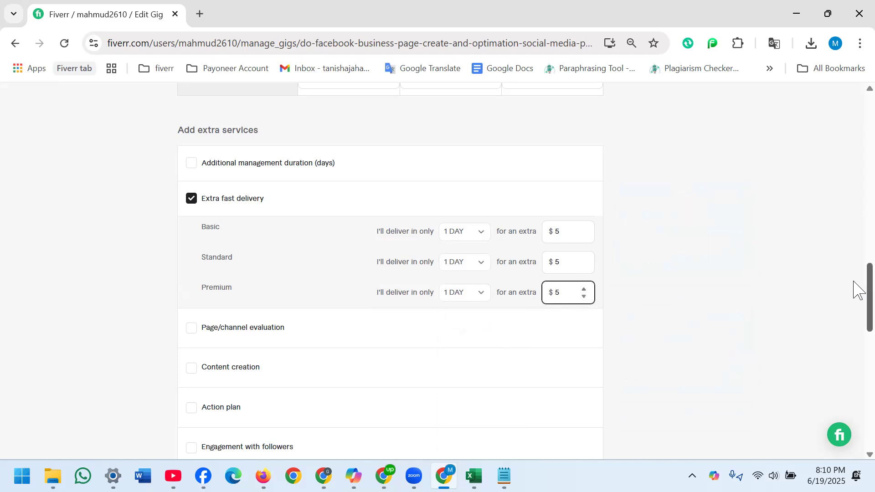
- Review the package table, save the pricing and continue to the Description & FAQ stage
drag(853, 289, 853, 190)
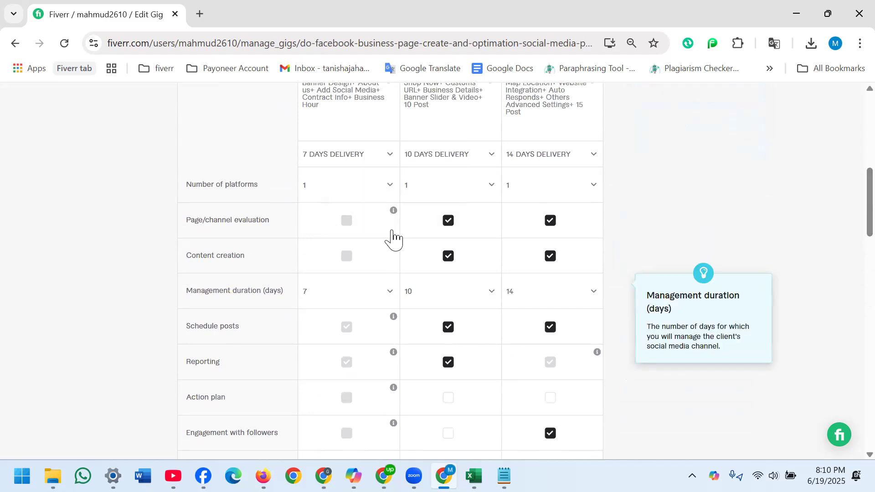
mouse_move(393, 245)
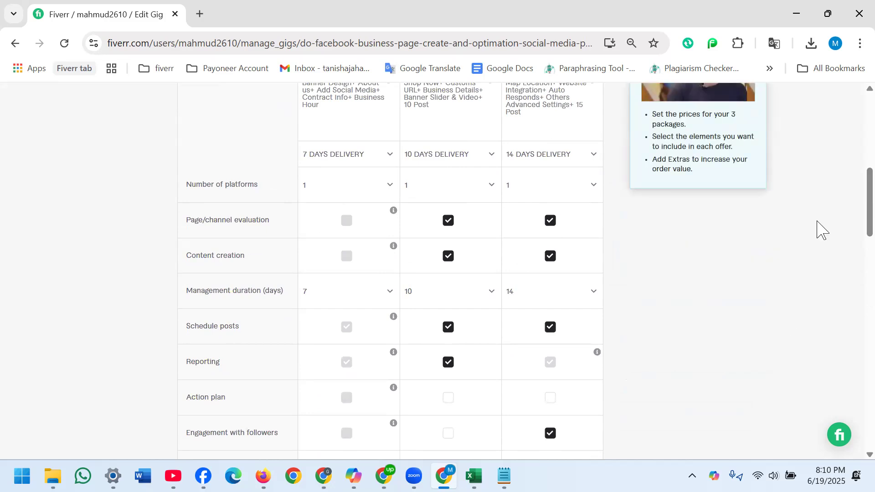
drag(854, 196, 857, 371)
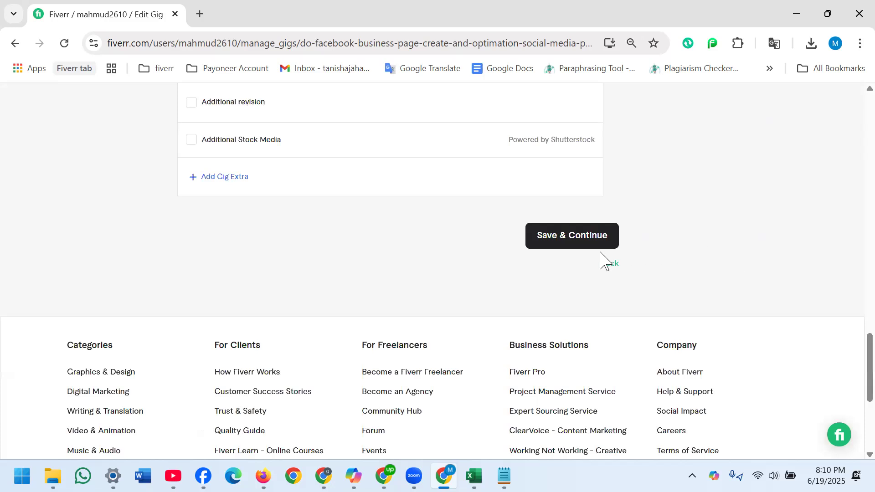
click(559, 240)
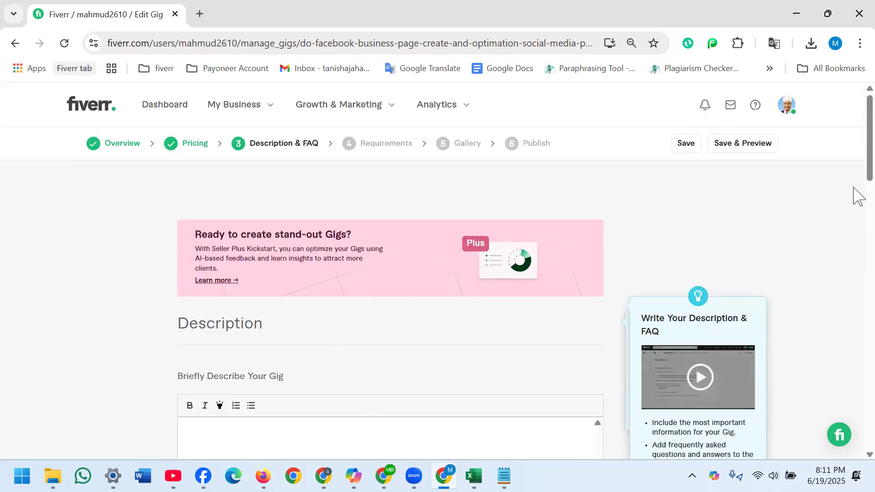
- Switch to the Notepad notes and copy the description from "Facebook has more than 3 billion active users" through the "Note: Please message me" line
scroll(853, 182, down, 5)
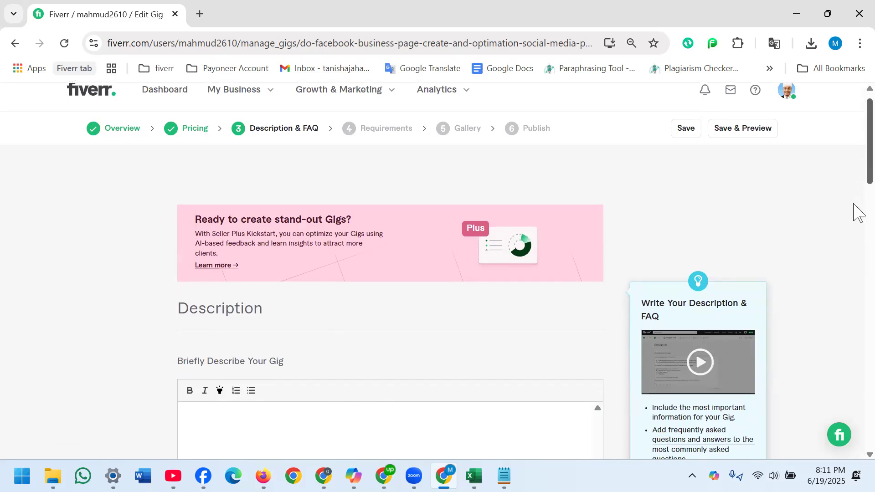
scroll(856, 228, down, 1)
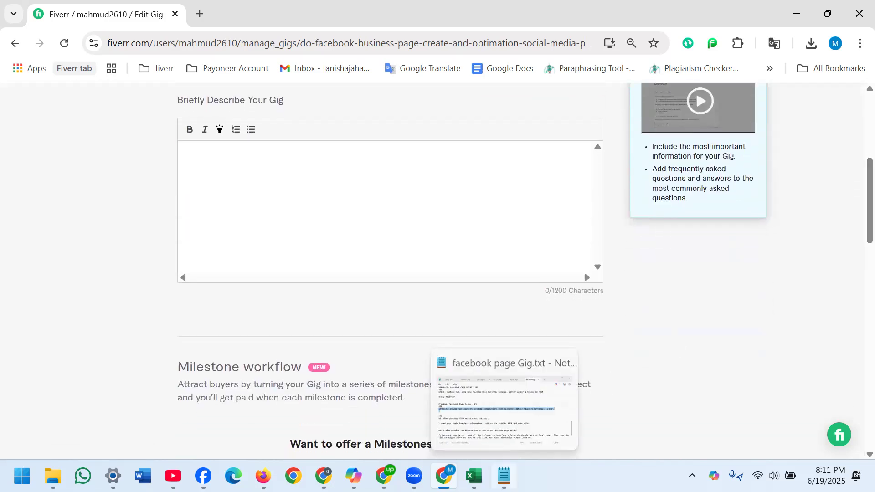
click(503, 476)
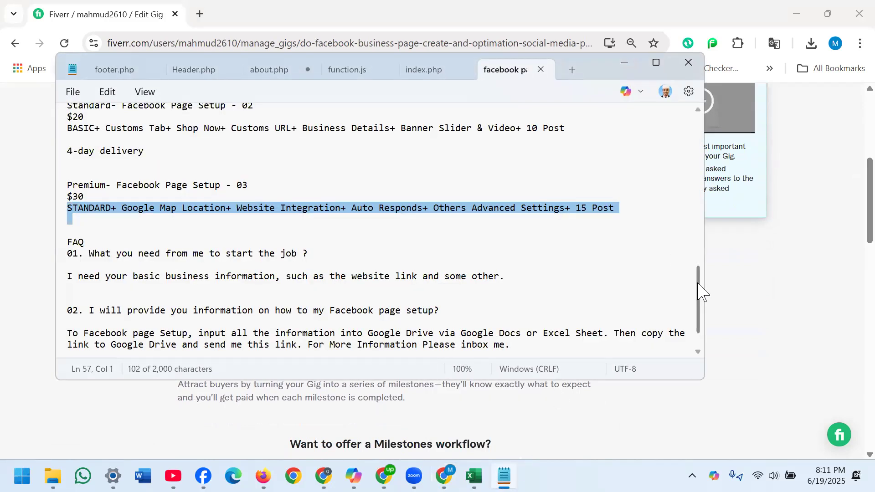
scroll(699, 301, down, 2)
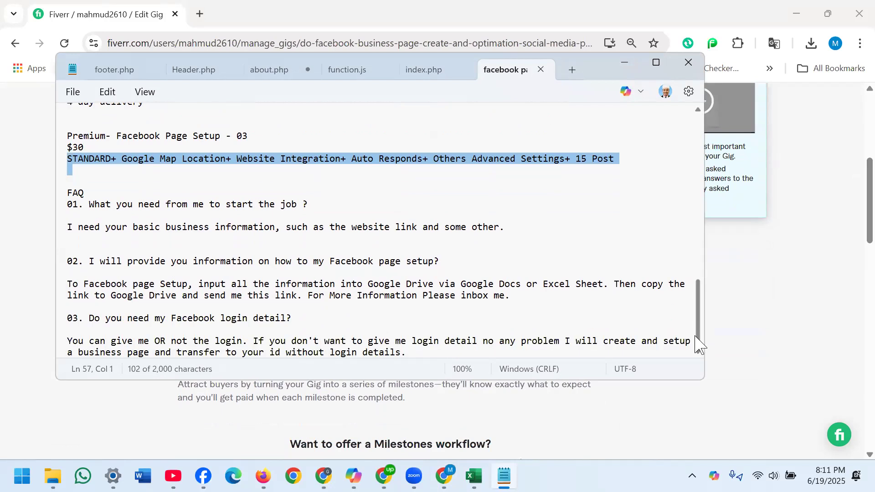
drag(697, 286, 704, 140)
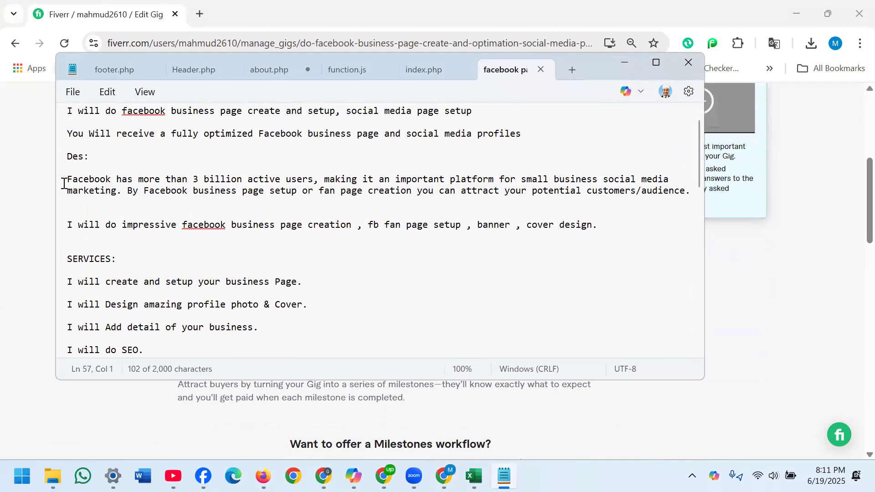
drag(64, 180, 311, 366)
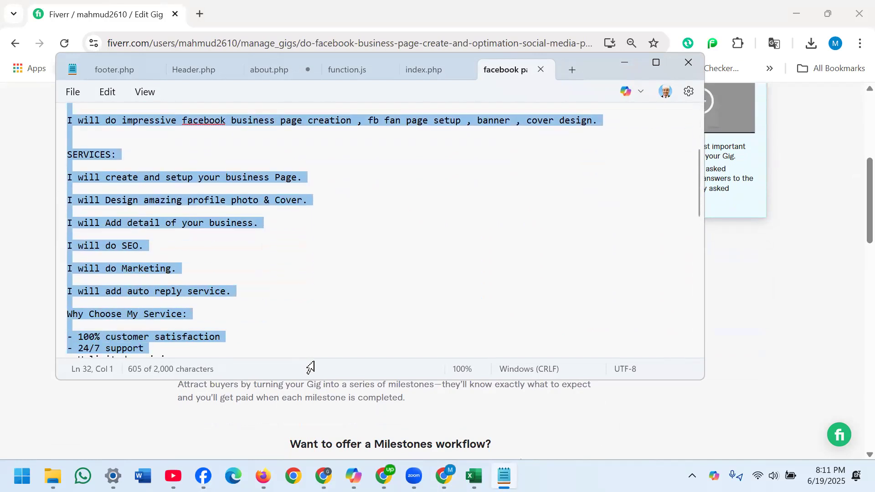
drag(310, 367, 310, 367)
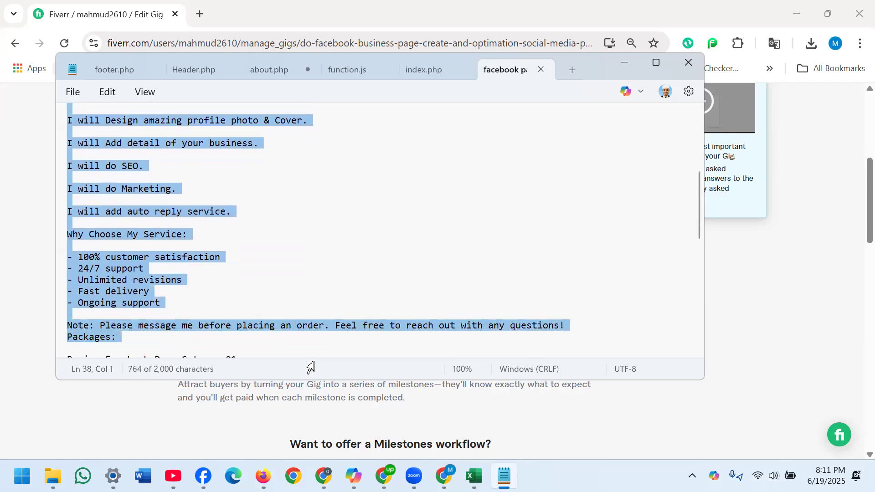
key(shift+Up)
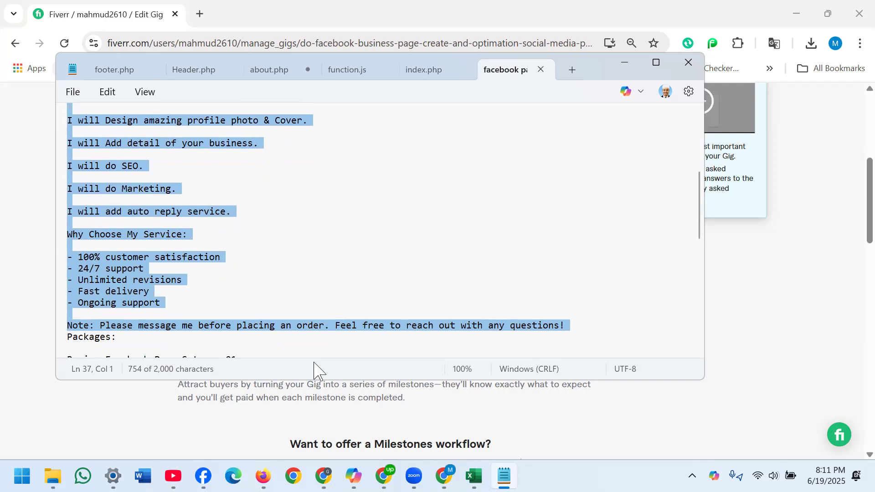
- Return to the Fiverr gig page and paste the copied text into the gig description
click(625, 64)
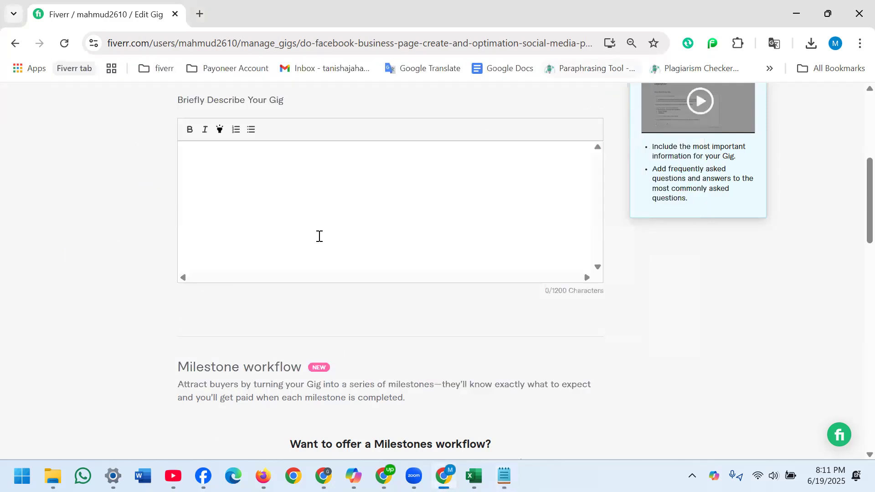
click(254, 178)
key(ctrl+v)
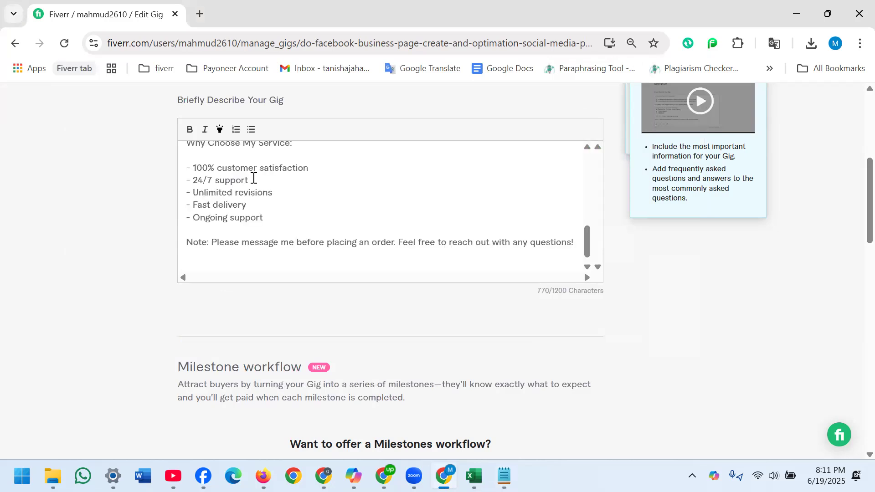
- Make the opening paragraph of the description, starting "Facebook has more than 3 billion active users", bold
drag(592, 244, 588, 140)
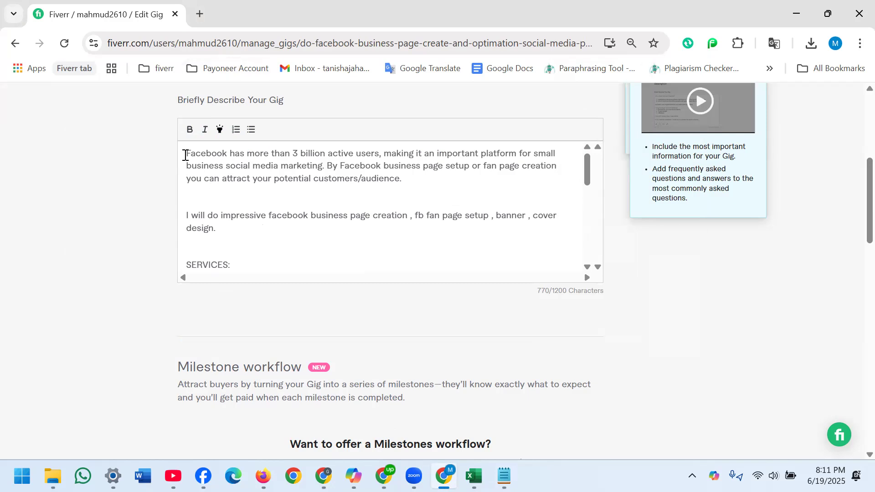
drag(185, 154, 416, 177)
click(190, 130)
click(137, 186)
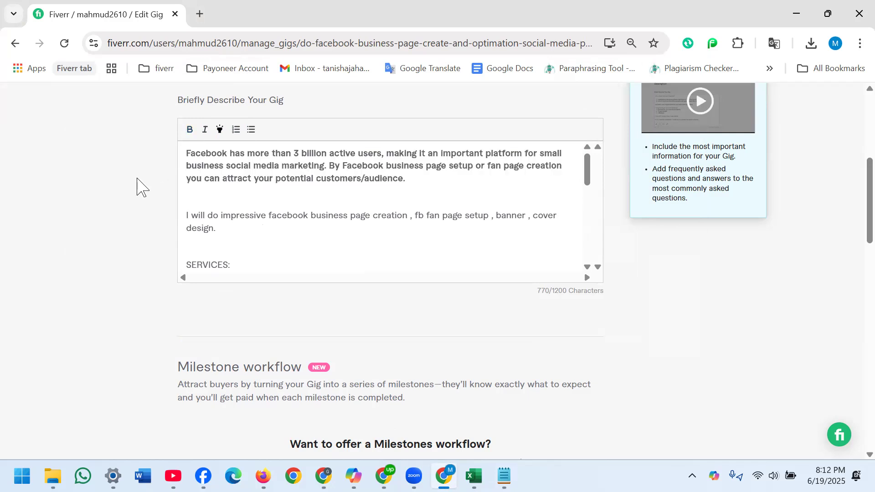
- Remove the extra blank line above the second paragraph and correct its ending to "page creation, fb fan page setup, banner, cover photo design."
click(186, 215)
key(BackSpace)
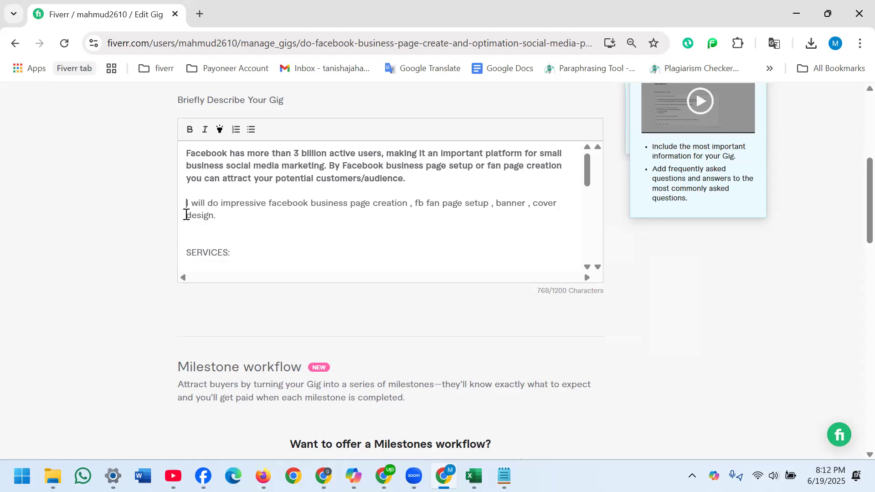
click(408, 204)
key(Delete)
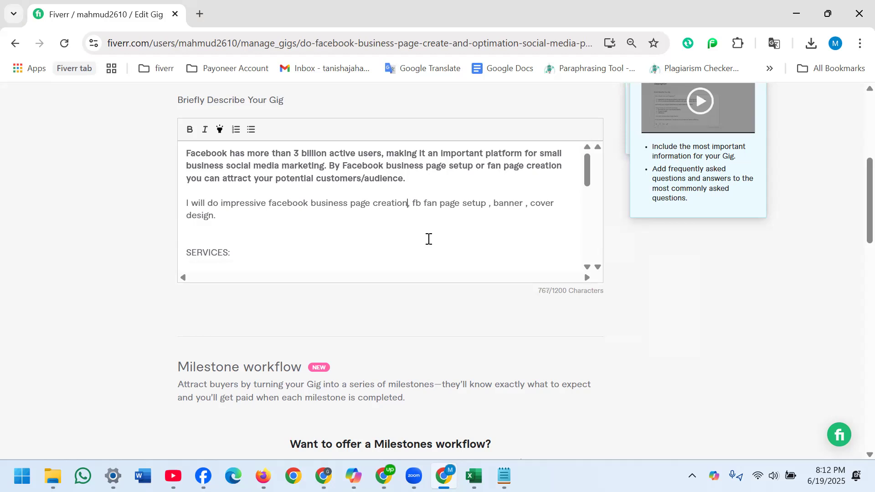
click(488, 204)
key(Delete)
key(BackSpace)
text(, cover photo)
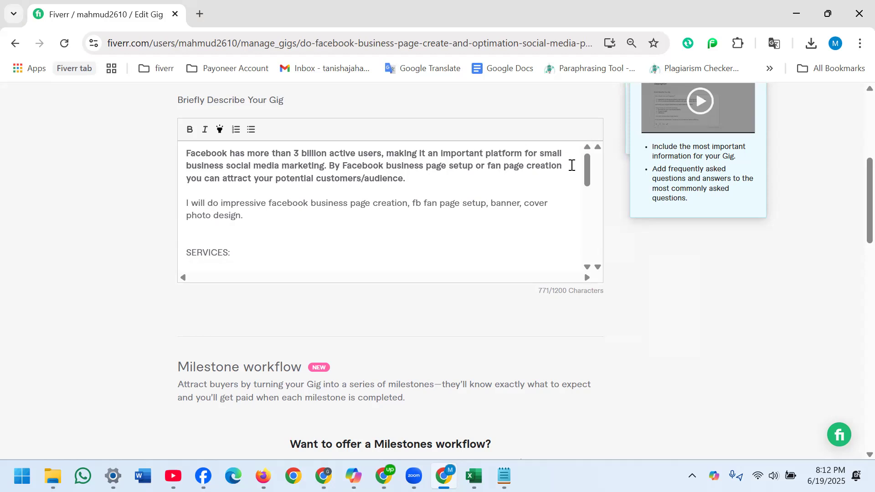
- Remove the extra blank line above "SERVICES:" and make that heading bold
click(188, 252)
key(BackSpace)
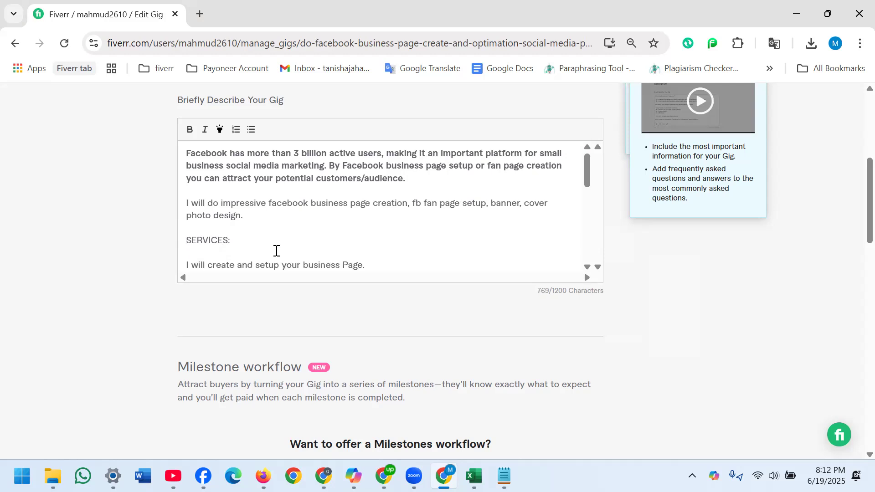
key(shift+Right)
key(shift+Right)
key(shift+Right)
key(shift+Right)
key(shift+Right)
key(shift+Right)
key(shift+Right)
key(shift+Right)
key(shift+Right)
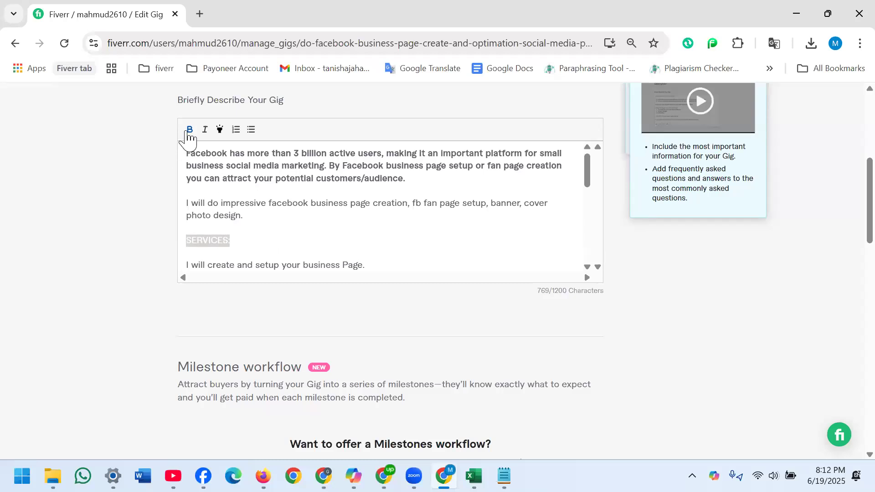
click(264, 242)
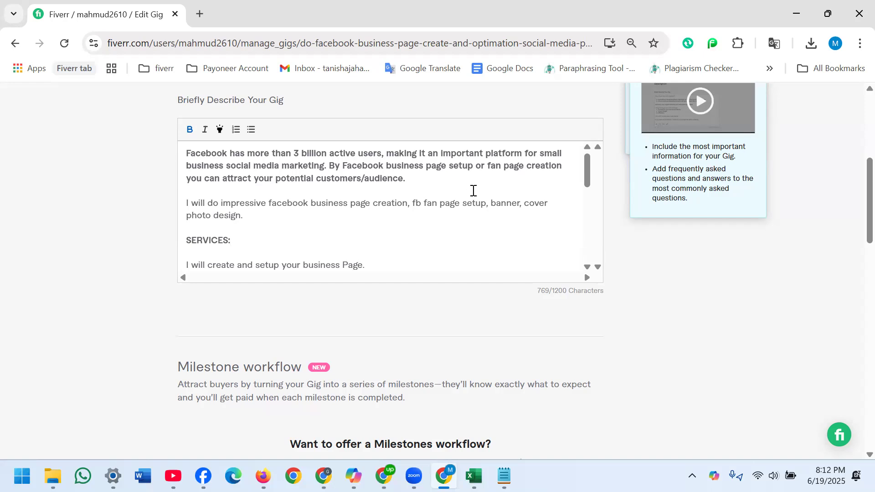
drag(590, 176, 591, 185)
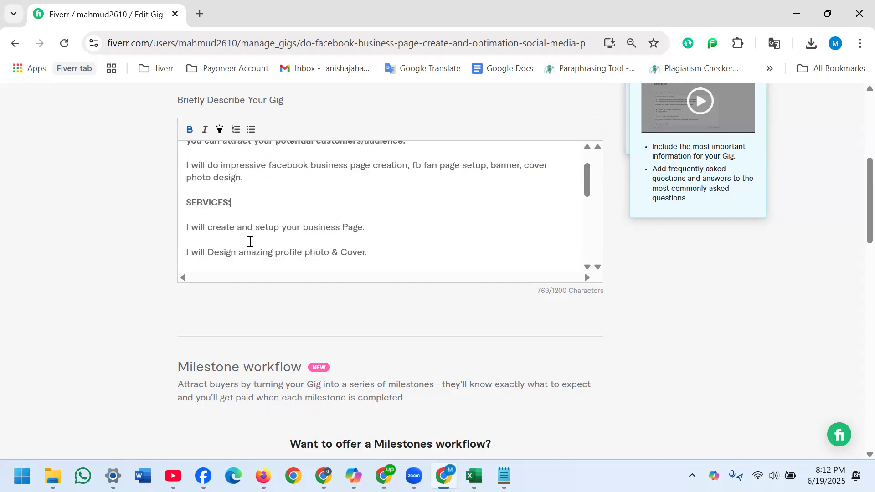
click(186, 226)
key(shift+End)
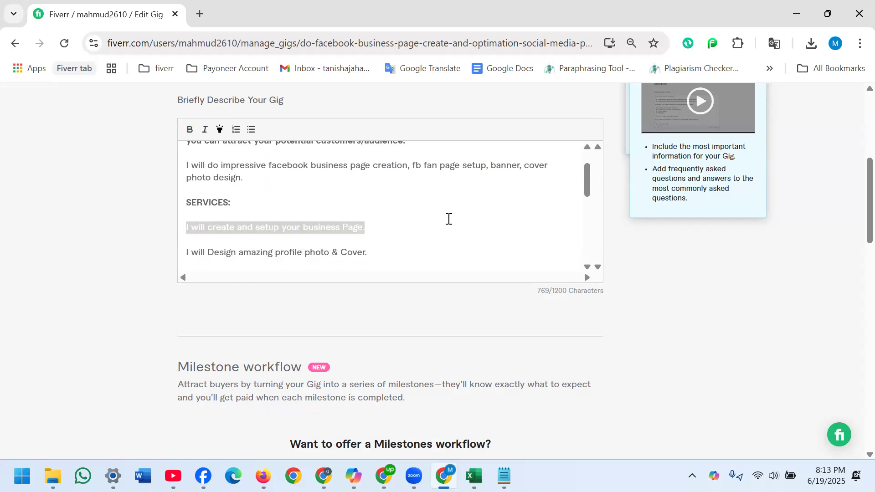
key(shift+Down)
key(shift+Down)
key(shift+Down)
key(shift+Down)
key(shift+Down)
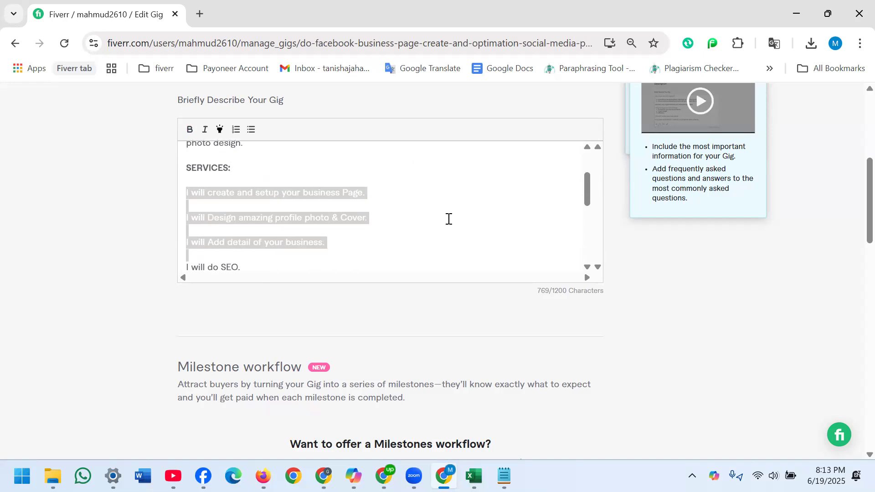
key(Right)
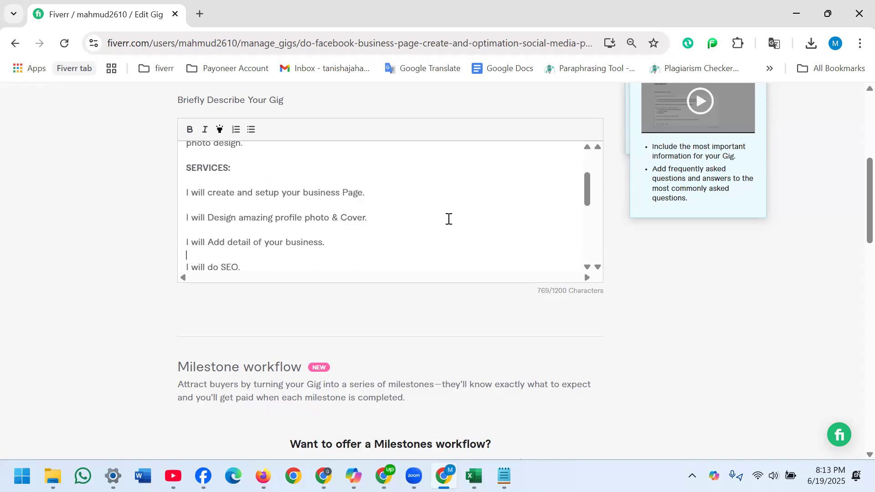
- Delete the blank lines between the service sentences, from "I will create and setup your business Page." to "I will add auto reply service."
key(BackSpace)
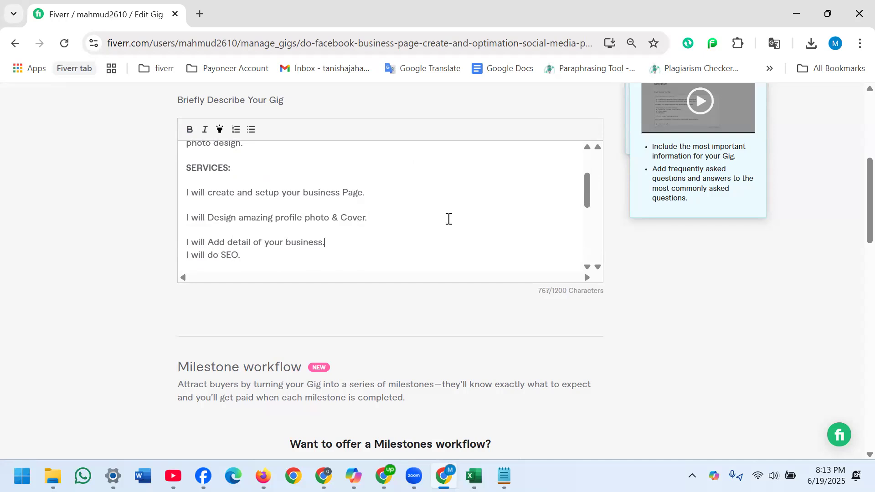
click(185, 237)
key(BackSpace)
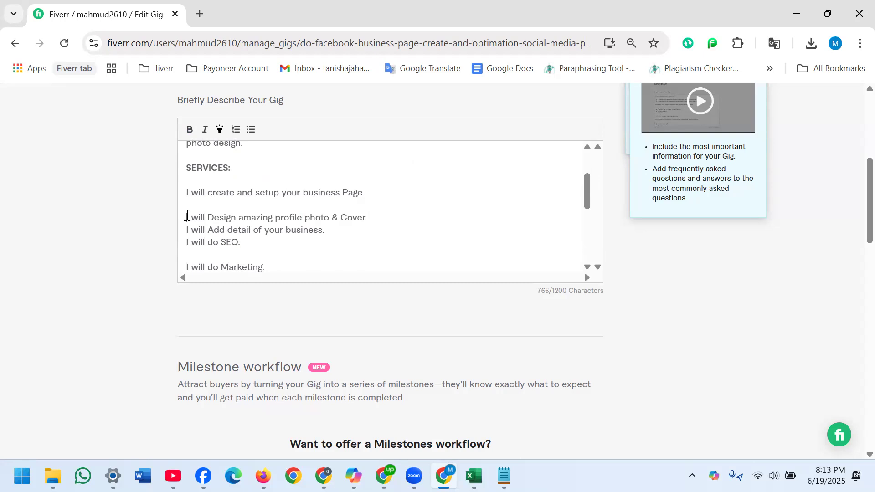
key(BackSpace)
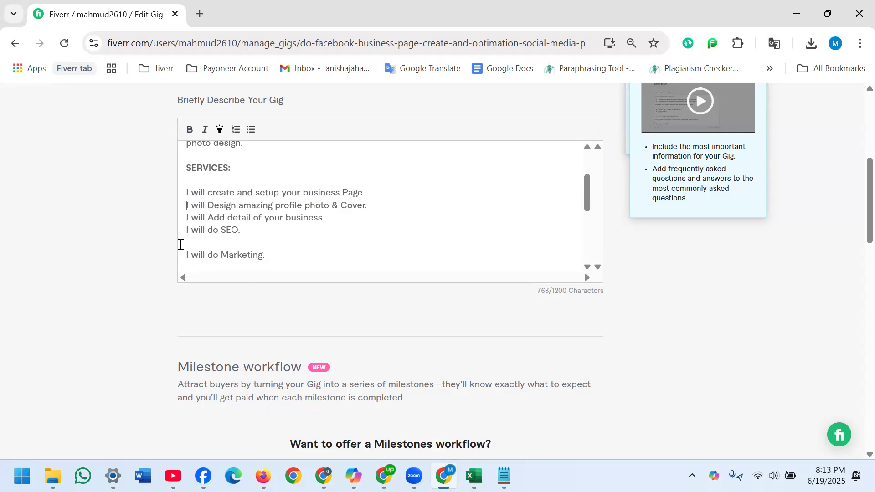
click(189, 256)
key(BackSpace)
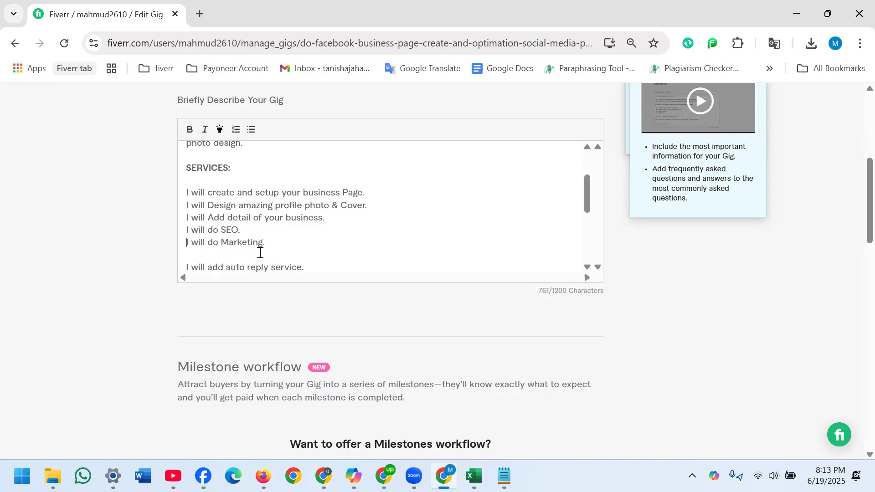
click(186, 268)
key(BackSpace)
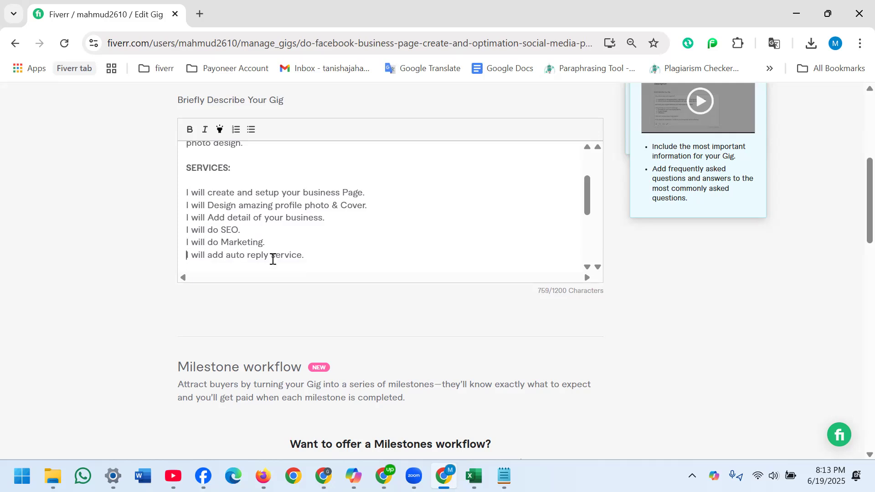
- Format the six service lines under "SERVICES:" as a bulleted list
mouse_move(590, 209)
mouse_down()
mouse_move(589, 219)
mouse_move(589, 199)
mouse_up()
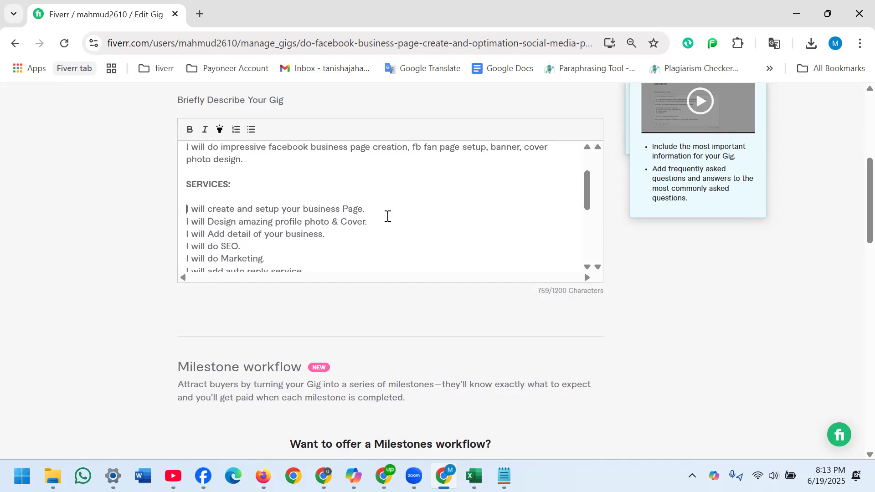
key(shift+Down)
key(shift+Down)
key(shift+Down)
key(shift+Down)
key(shift+Down)
key(shift+Down)
key(shift+Down)
key(shift+Down)
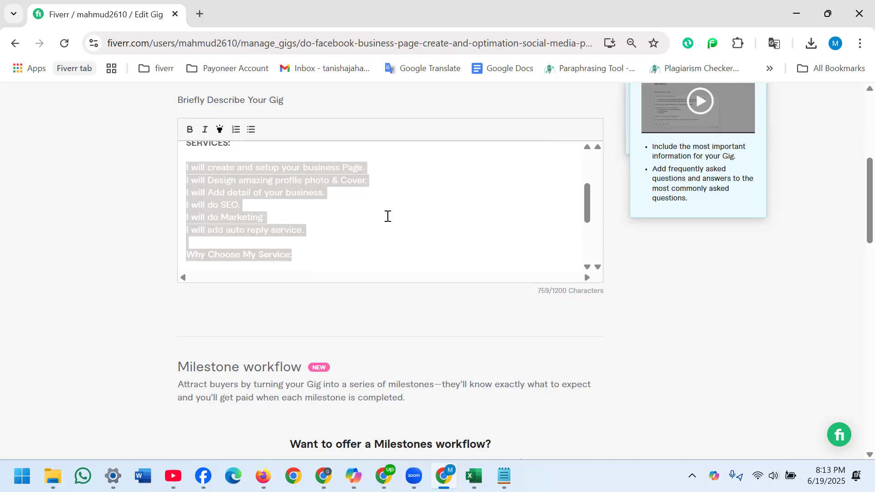
key(shift+Up)
key(shift+Left)
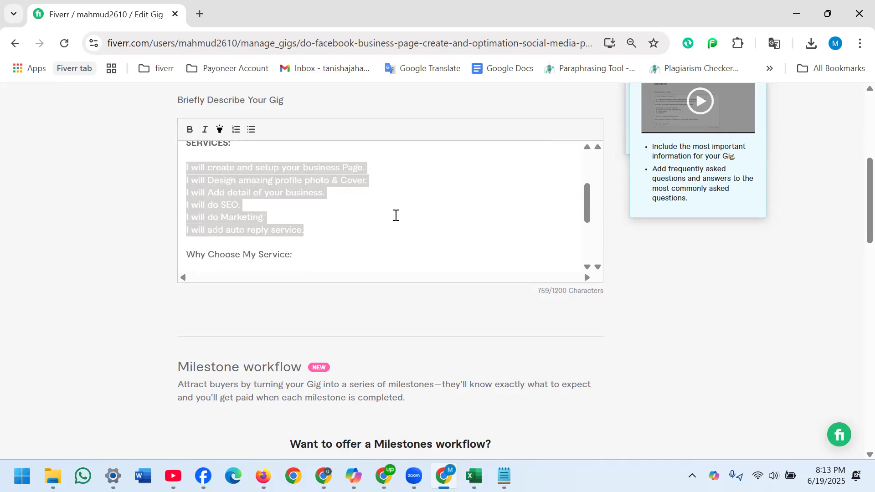
click(251, 130)
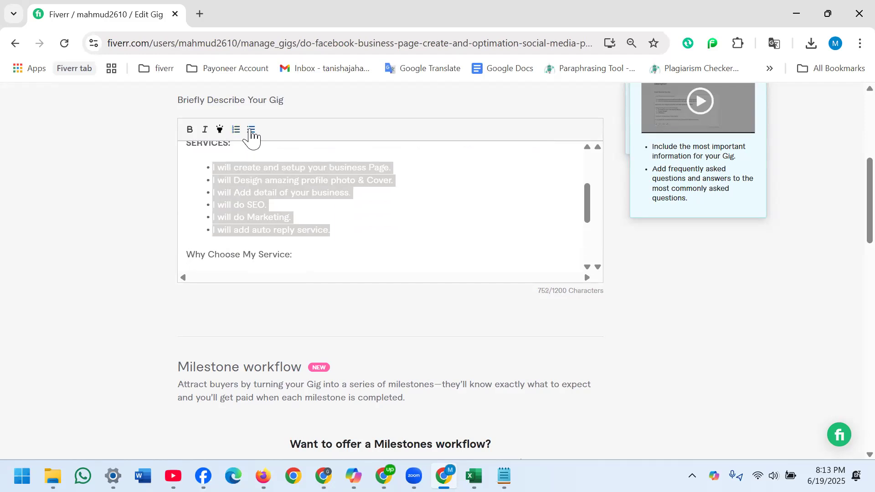
click(389, 193)
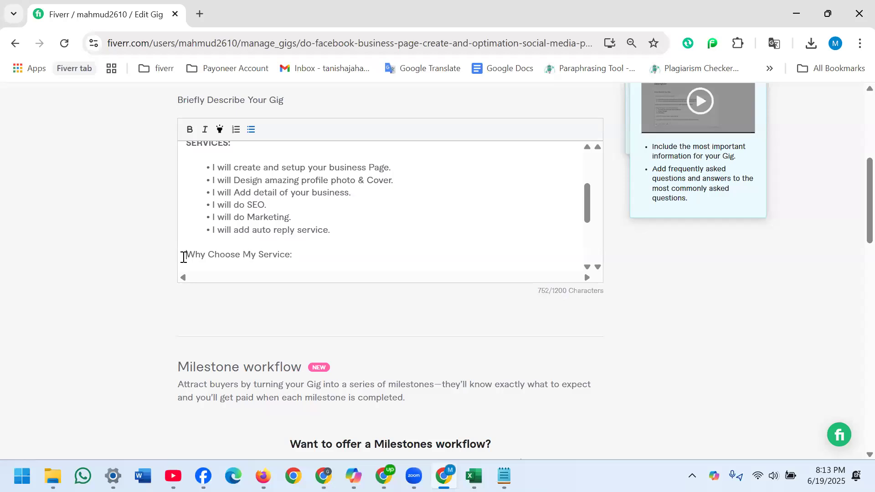
- Make the "Why Choose My Service:" heading bold
drag(183, 257, 309, 254)
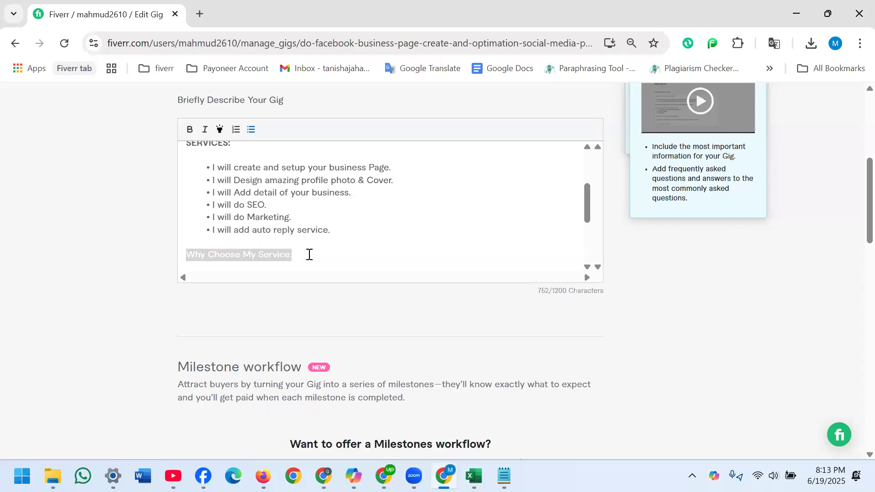
click(190, 133)
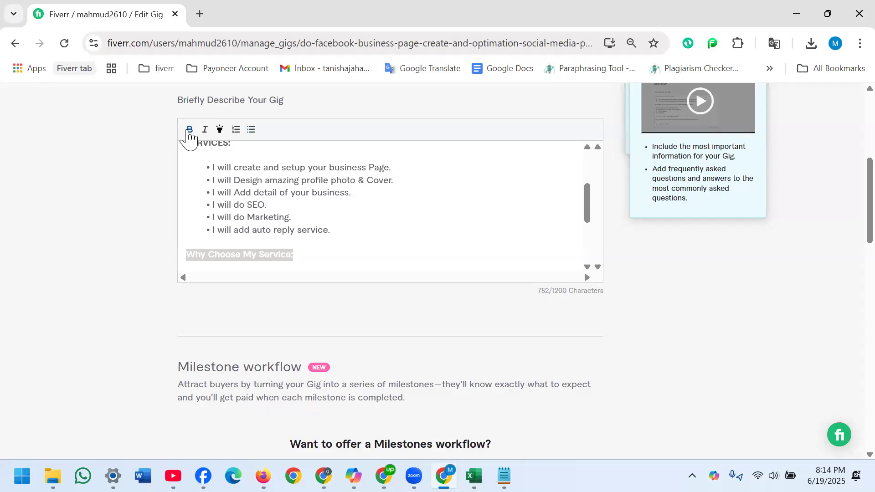
click(338, 245)
- Change the words "Why Choose" in the "Why Choose My Service:" heading to capitals, "WHY CHOOSE"
click(200, 254)
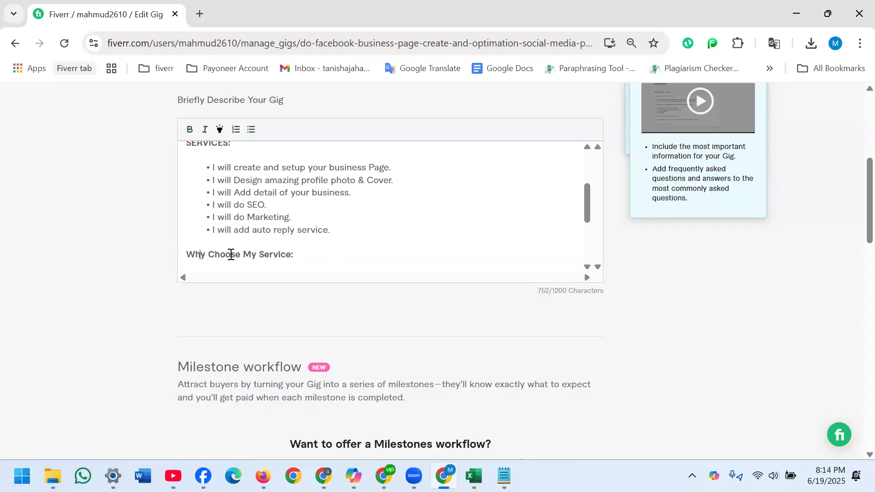
key(Right)
key(BackSpace)
key(BackSpace)
text(HY)
key(Right)
key(Right)
key(Right)
key(Right)
key(BackSpace)
key(BackSpace)
key(BackSpace)
key(BackSpace)
key(BackSpace)
key(BackSpace)
key(BackSpace)
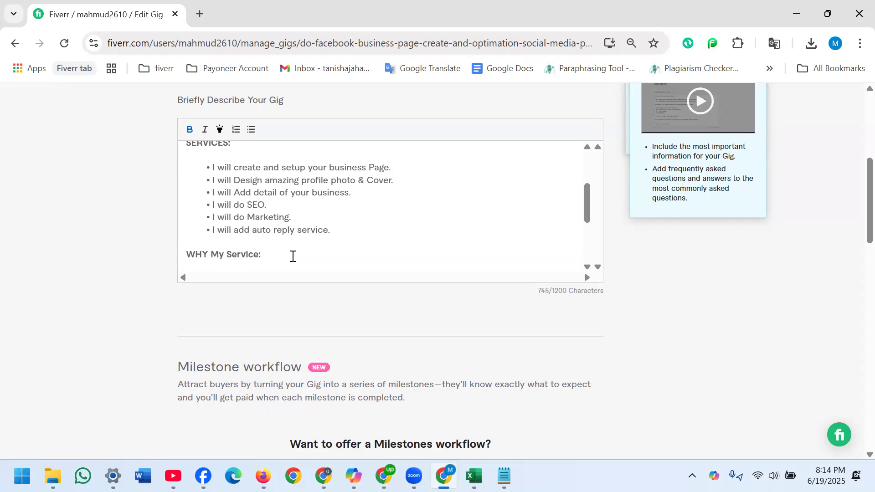
text(CHOOS)
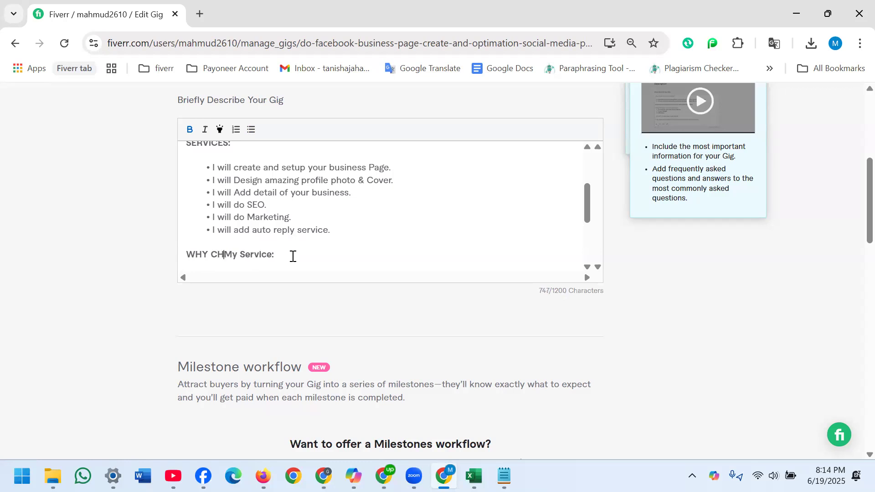
text(E)
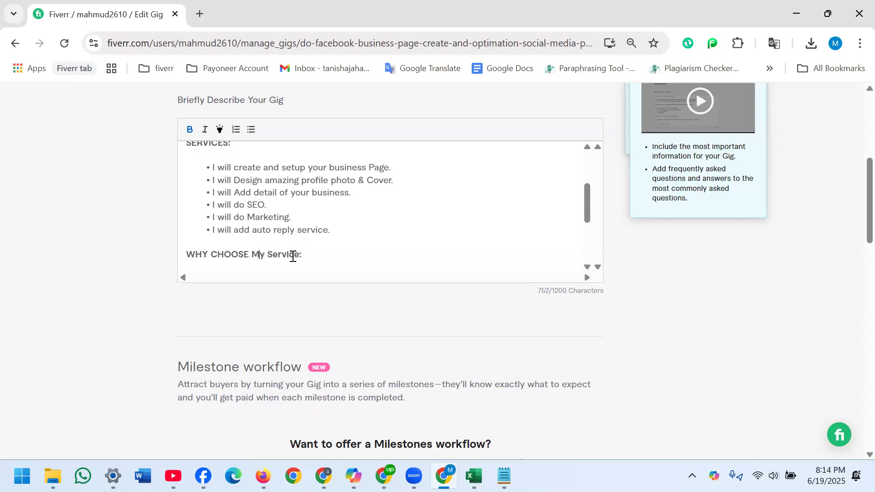
- Change the words "My Service" in the same heading to capitals, "MY SERVICE"
key(Right)
key(Right)
key(BackSpace)
text(Y)
key(Right)
key(Right)
key(Right)
key(Right)
key(Right)
key(Right)
key(Right)
key(BackSpace)
key(BackSpace)
key(BackSpace)
key(BackSpace)
key(BackSpace)
key(BackSpace)
key(BackSpace)
text(SERVICE)
- Change the ending of the Note sentence in the gig description to "with any question."
drag(587, 209, 589, 276)
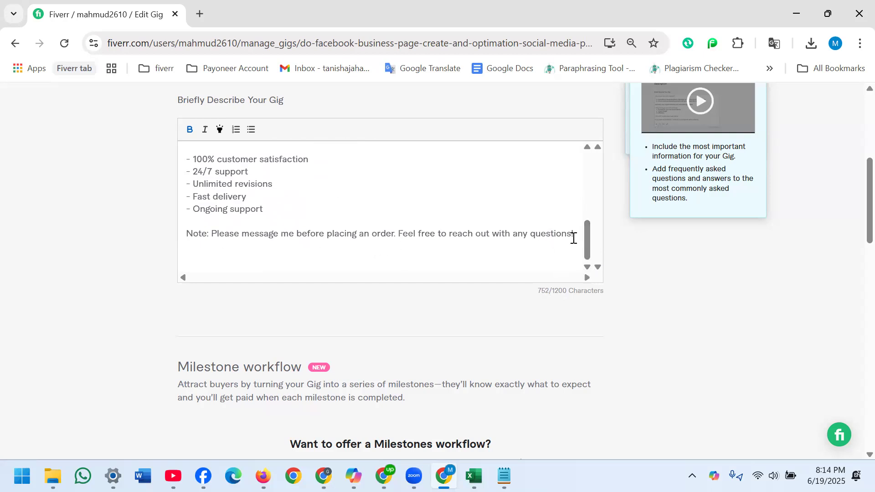
key(Return)
text(tHANKS)
key(BackSpace)
key(BackSpace)
key(BackSpace)
key(BackSpace)
key(BackSpace)
key(BackSpace)
key(BackSpace)
key(BackSpace)
key(BackSpace)
key(BackSpace)
text(S.)
key(BackSpace)
key(BackSpace)
text(n)
key(BackSpace)
key(BackSpace)
text(n.)
- Add a line below the Note reading "Thanks for visiting my facebook business page setup gig."
key(Return)
text(Thanks for visit)
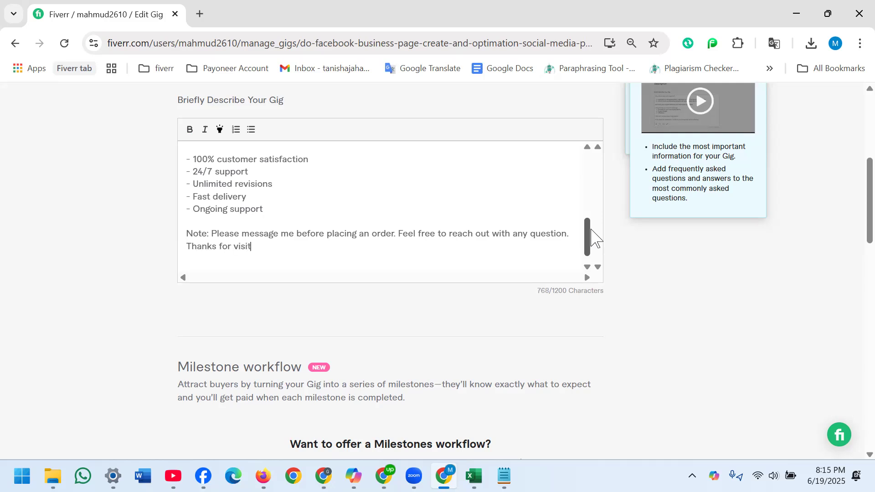
text(ing my facebook busin)
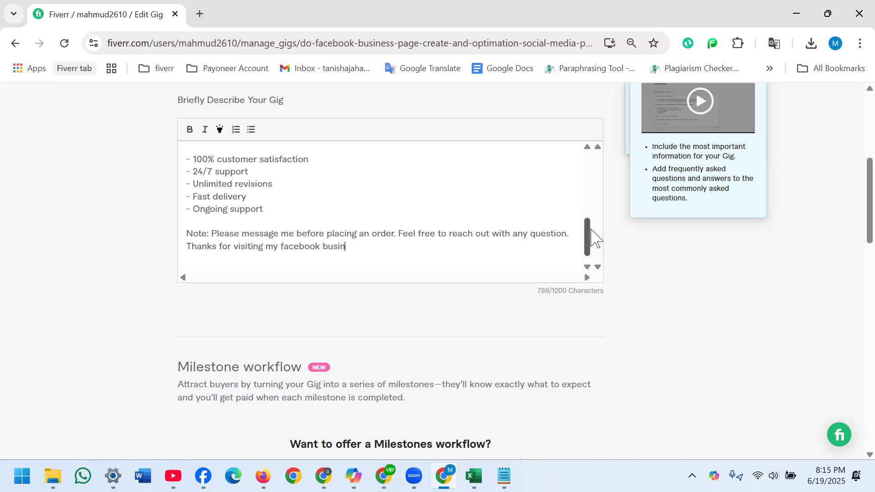
text(ess page se)
text(tup gig)
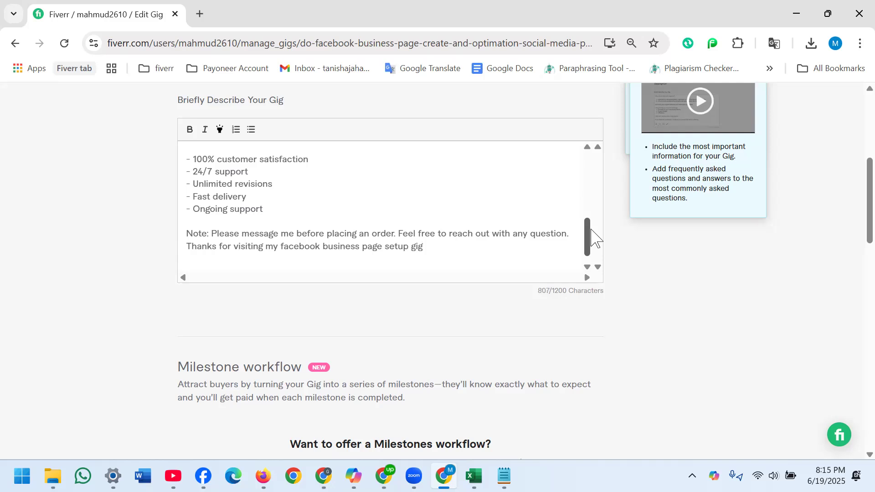
text(.)
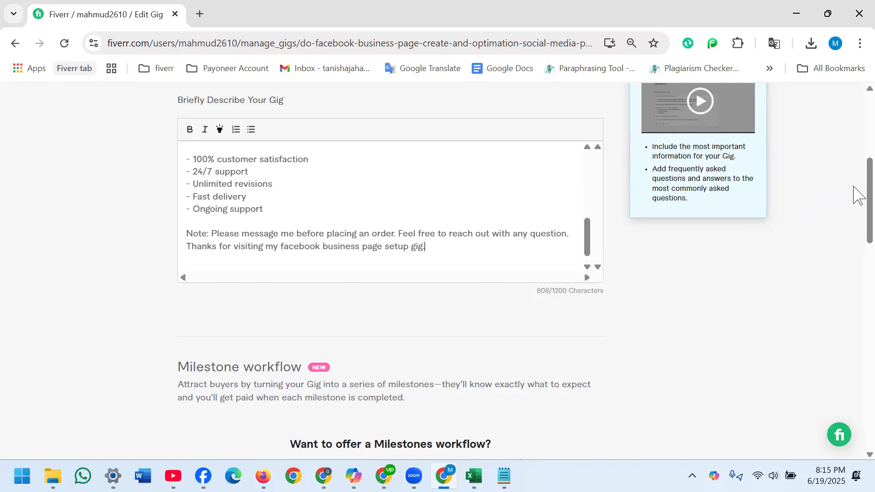
- Start a new FAQ entry and copy question 01 with its answer from the Notepad notes
drag(859, 196, 854, 329)
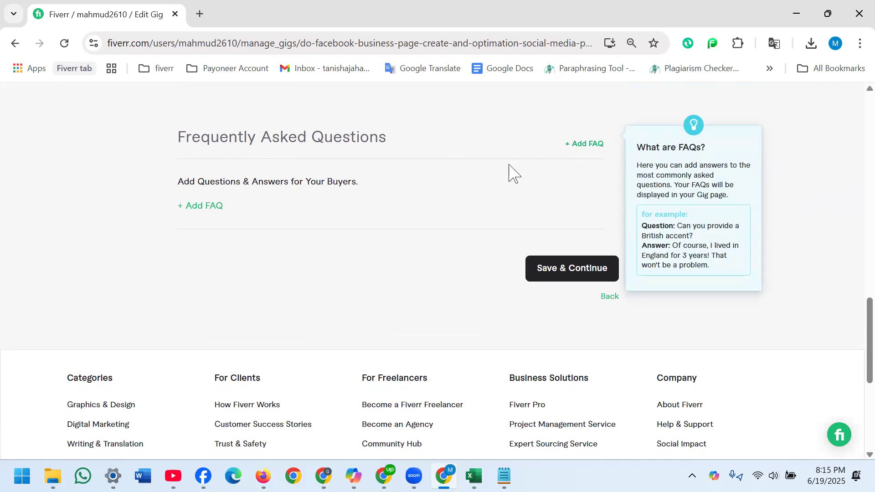
click(583, 144)
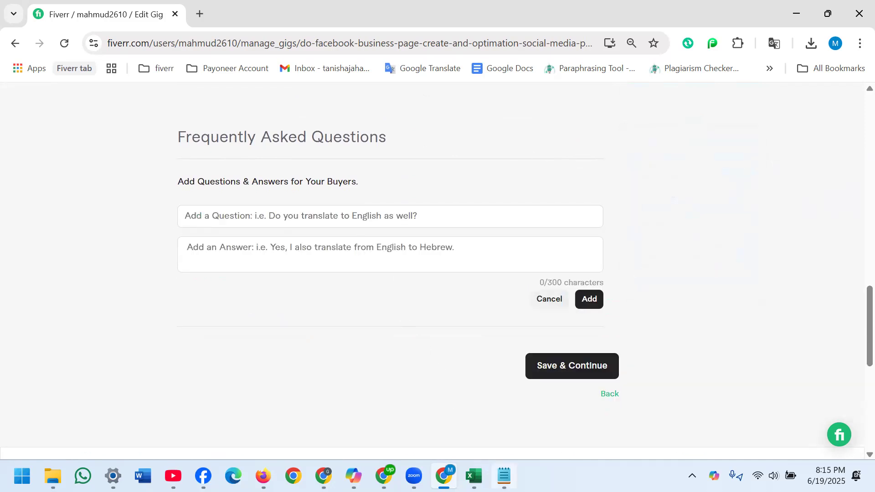
click(504, 477)
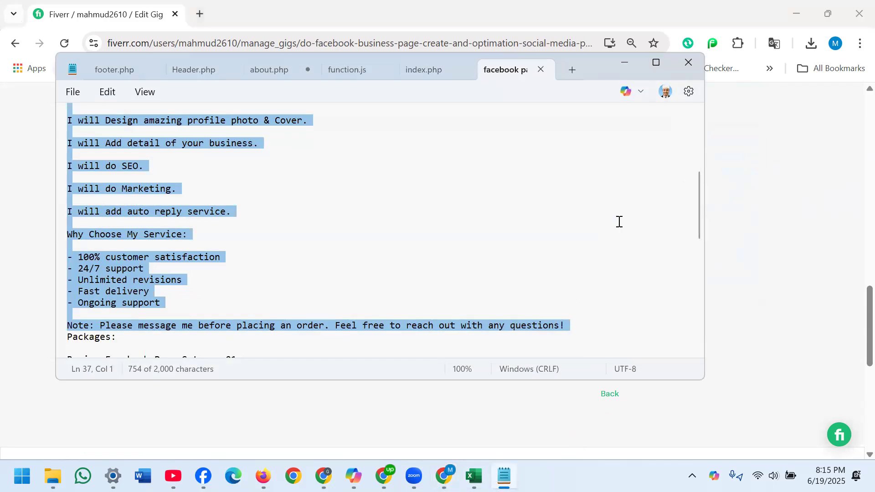
drag(700, 218, 686, 332)
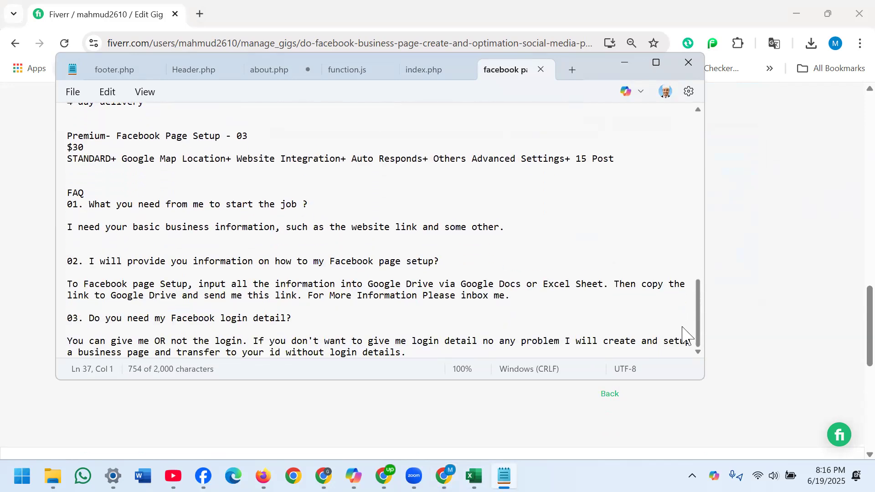
drag(86, 204, 509, 230)
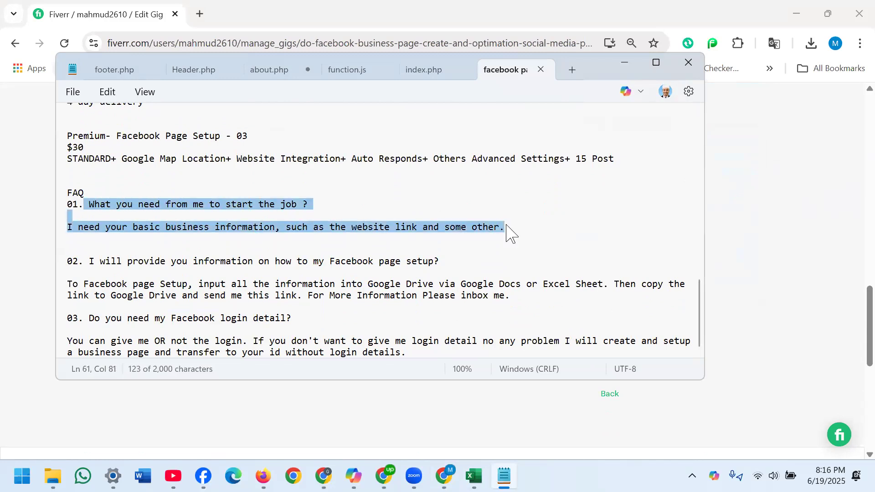
right_click(379, 225)
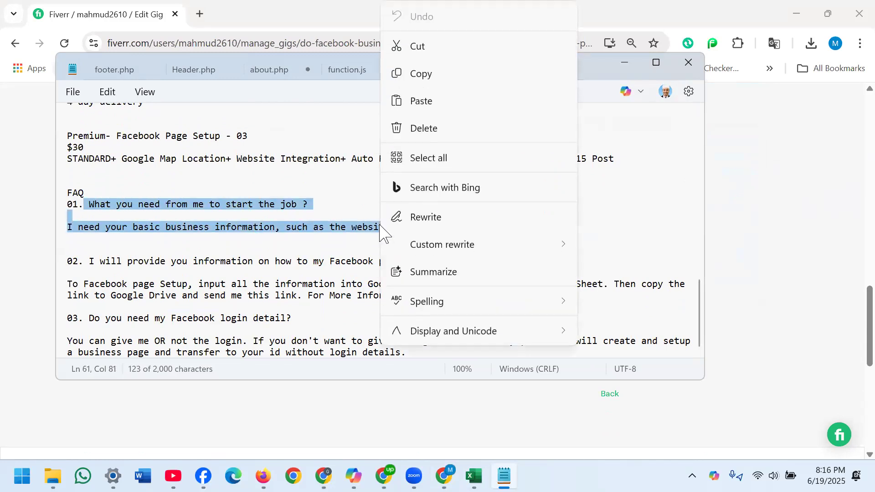
click(431, 74)
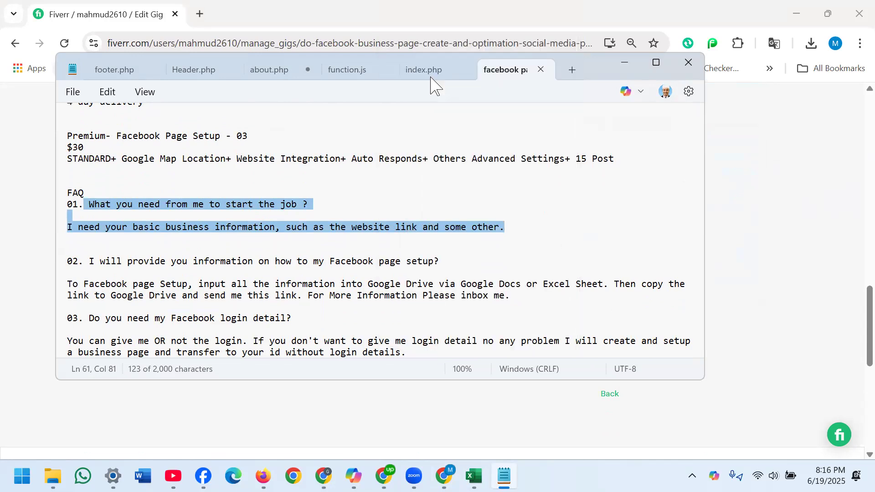
click(620, 66)
- Paste the copied text as the FAQ answer, keeping only "I need your basic business information, such as the website link and some other."
click(385, 244)
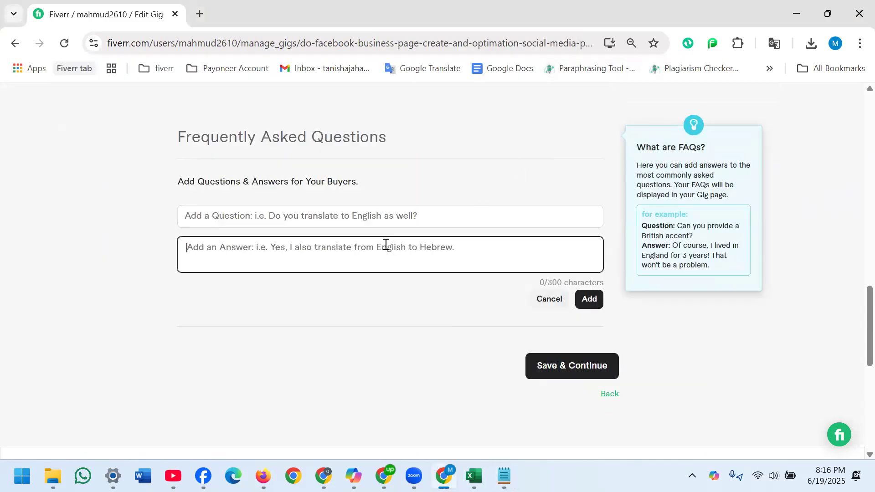
key(ctrl+v)
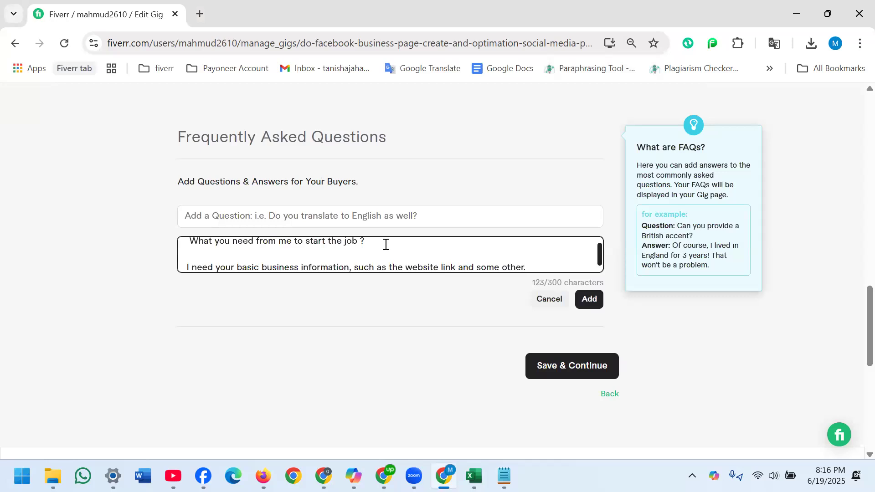
drag(364, 245, 167, 251)
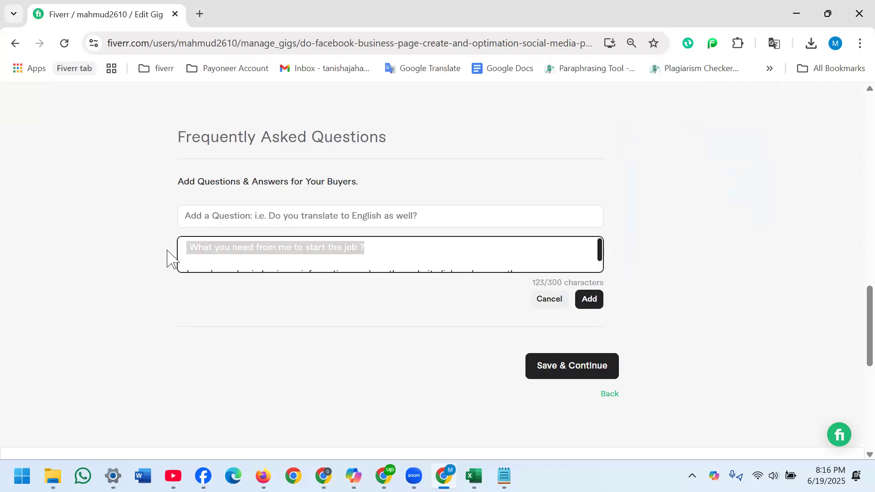
key(BackSpace)
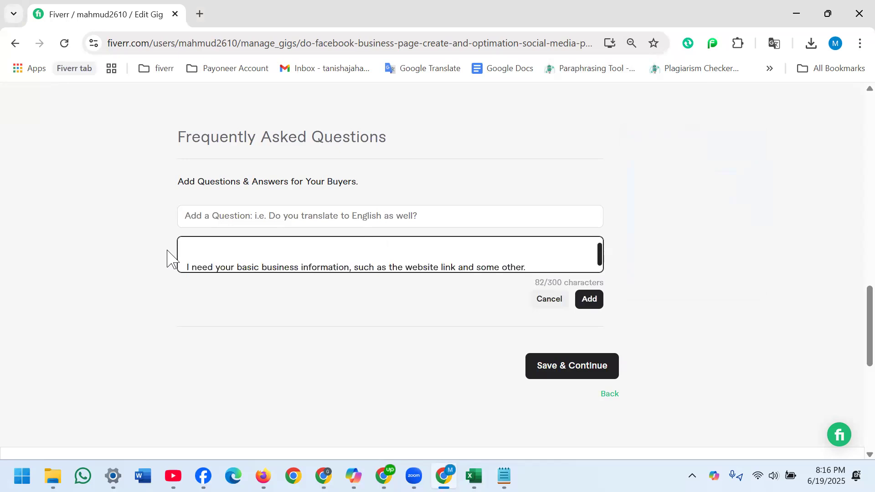
key(BackSpace)
key(BackSpace)
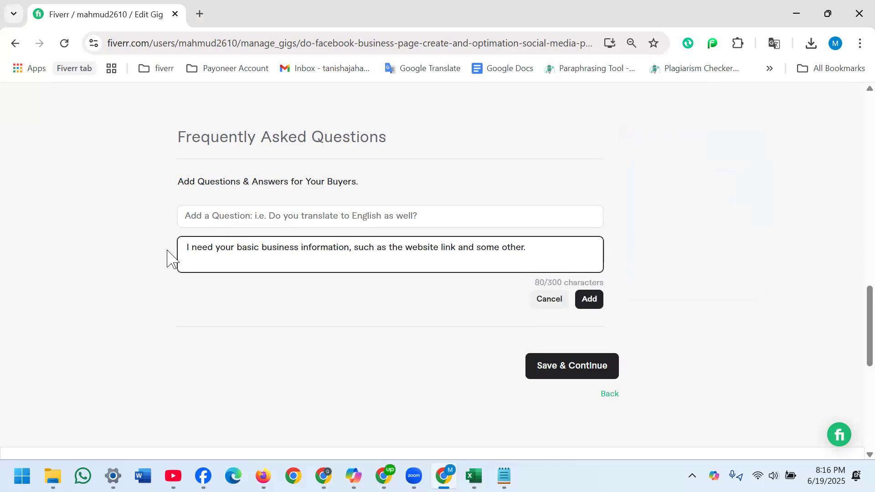
- Enter "What you need from me to start the job ?" as the question and add the FAQ
click(204, 215)
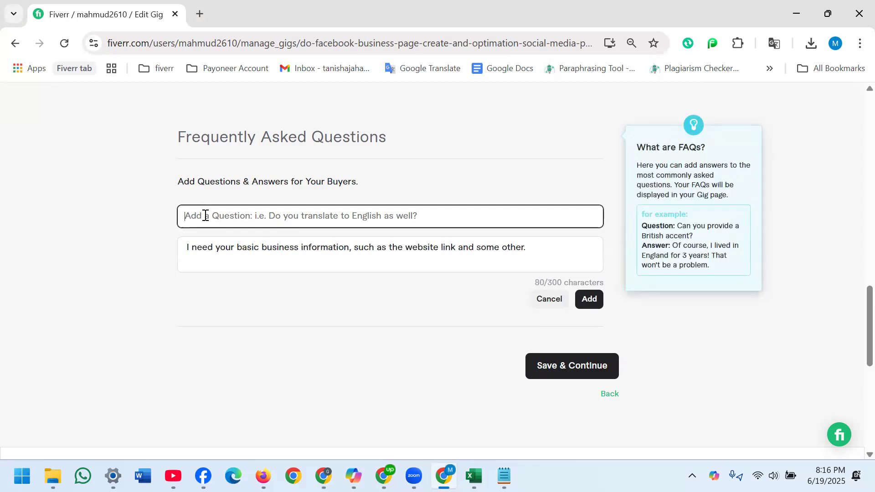
key(ctrl+v)
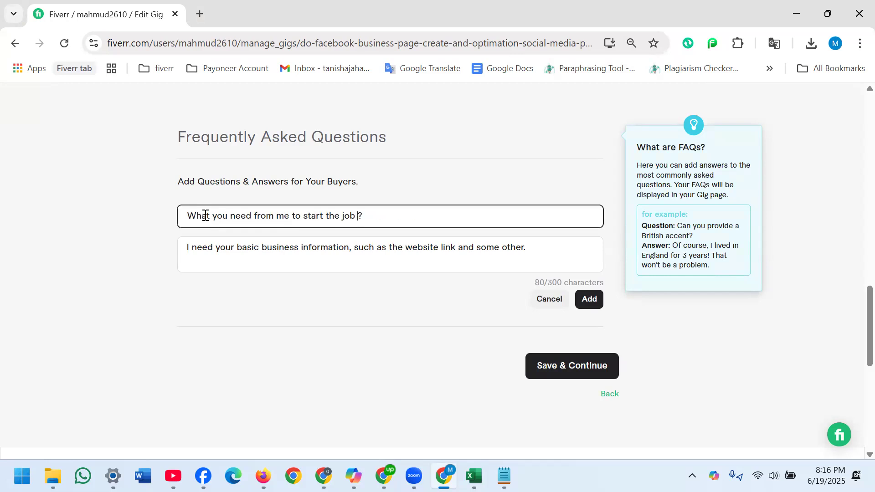
click(588, 299)
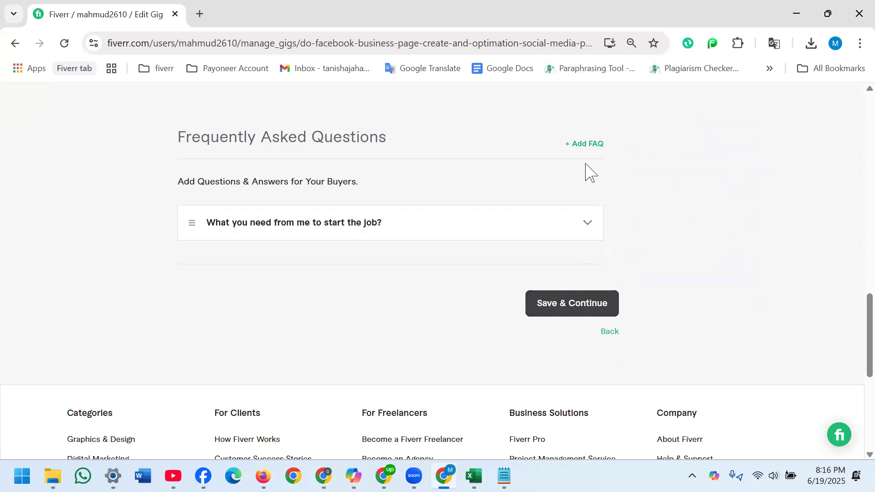
- Start a second FAQ entry and copy question 02 with its answer from the Notepad notes
click(586, 144)
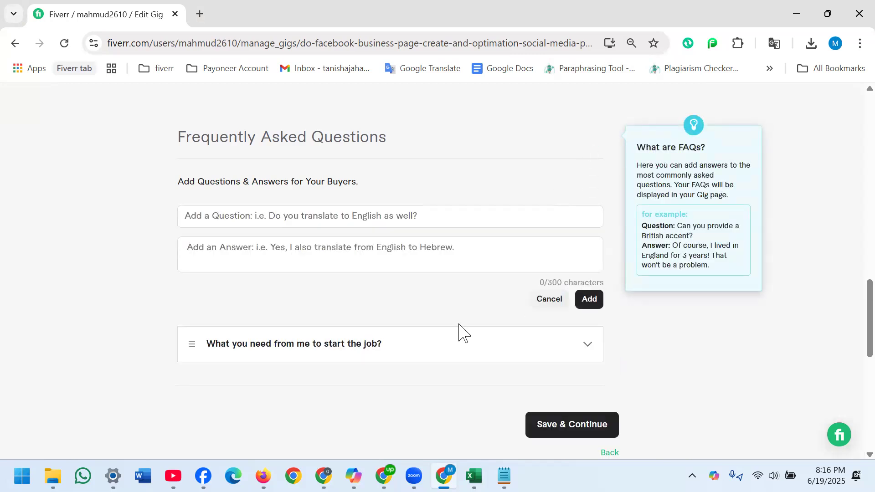
click(503, 476)
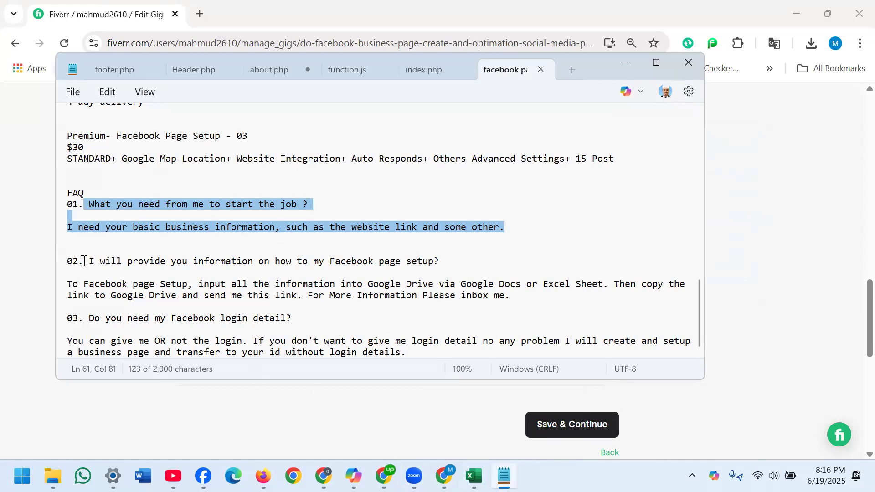
drag(90, 261, 515, 297)
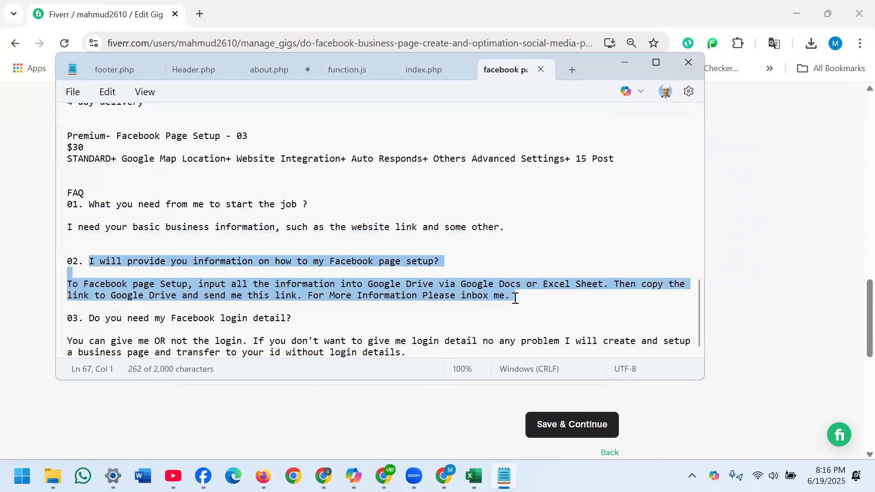
right_click(421, 294)
click(458, 74)
click(625, 62)
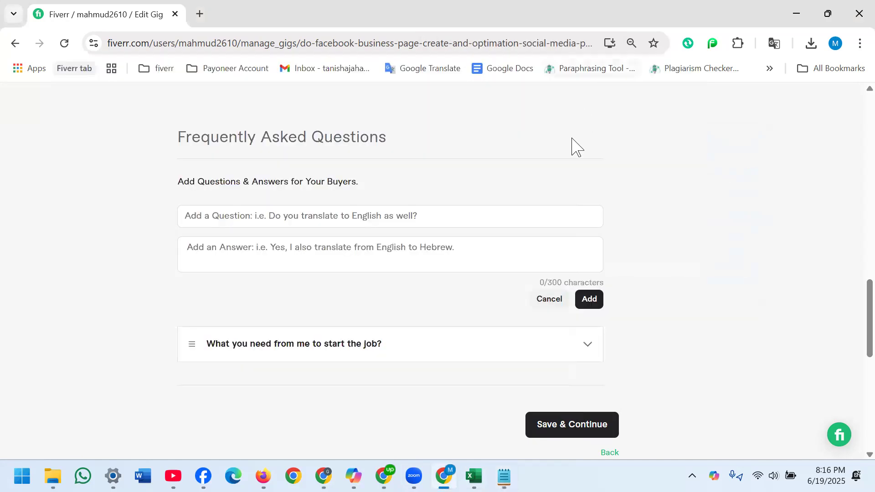
- Paste the copied text as the second FAQ's answer and remove the question and blank lines, keeping the text from "To Facebook page Setup" to "inbox me."
click(368, 244)
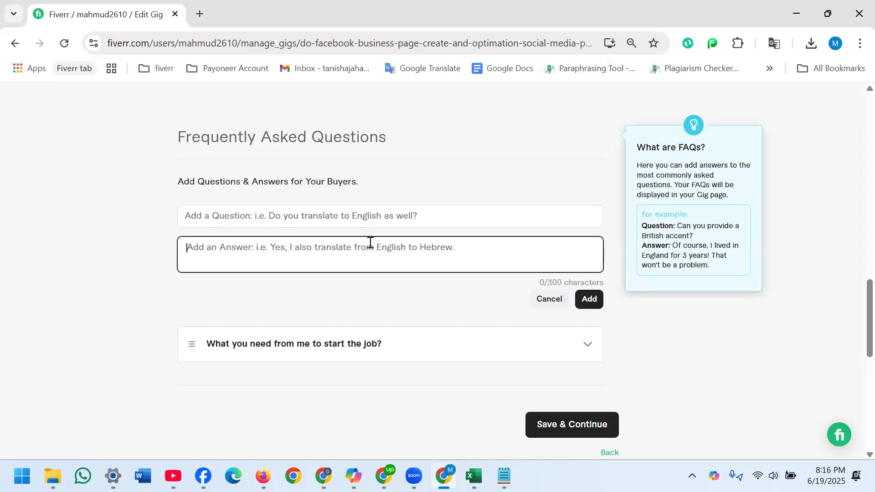
key(ctrl+v)
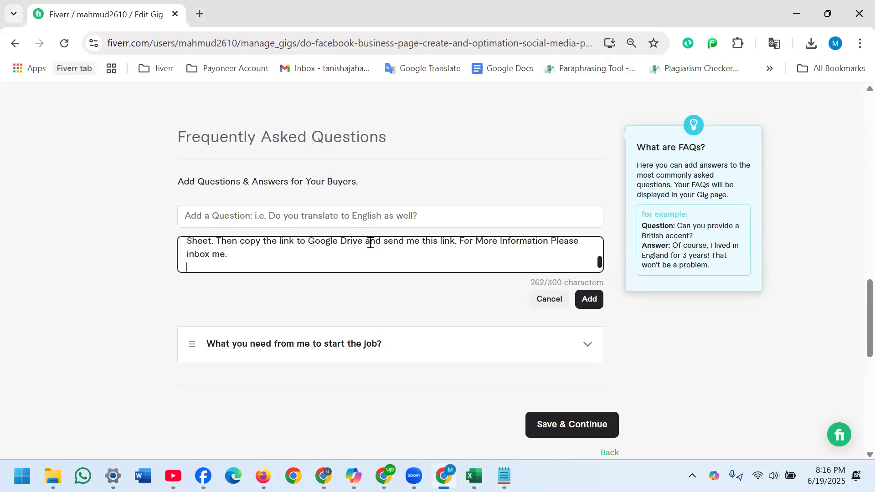
key(BackSpace)
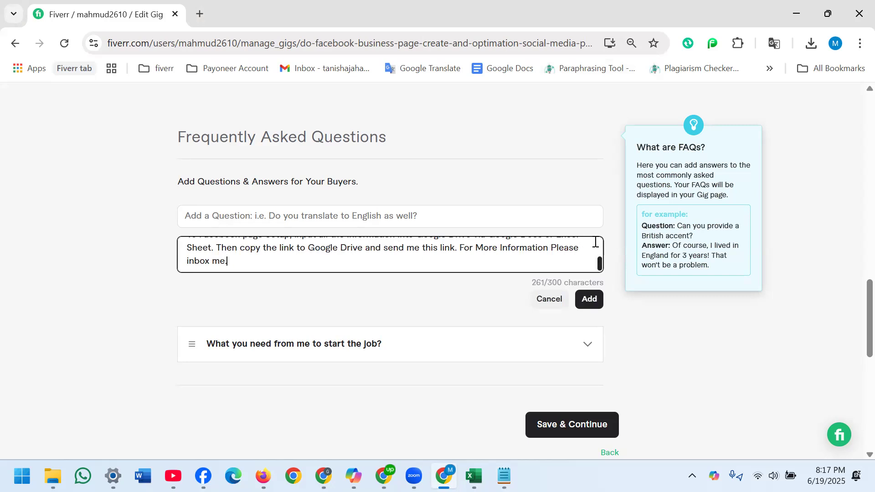
drag(595, 242, 595, 233)
click(474, 246)
drag(474, 246, 167, 250)
key(ctrl+c)
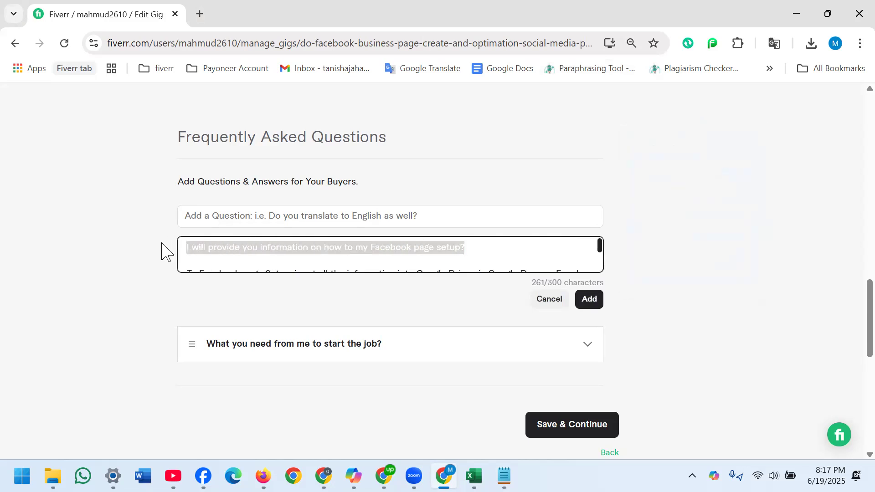
key(BackSpace)
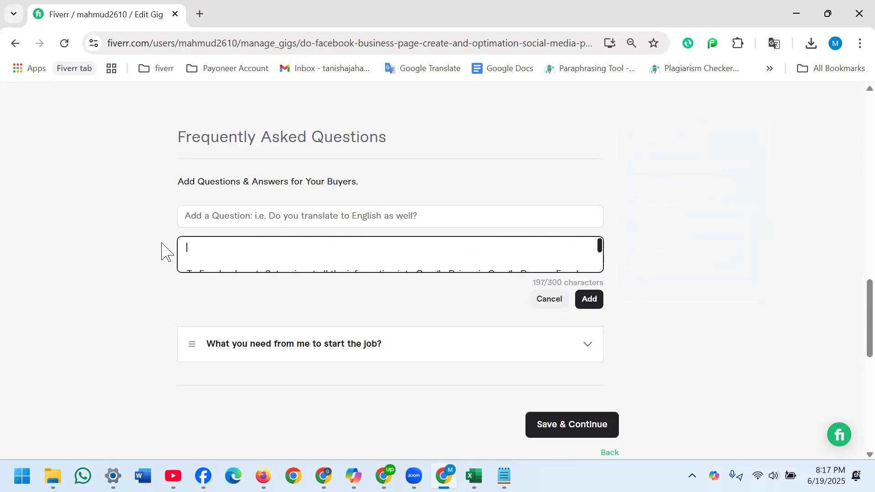
key(Down)
key(BackSpace)
key(BackSpace)
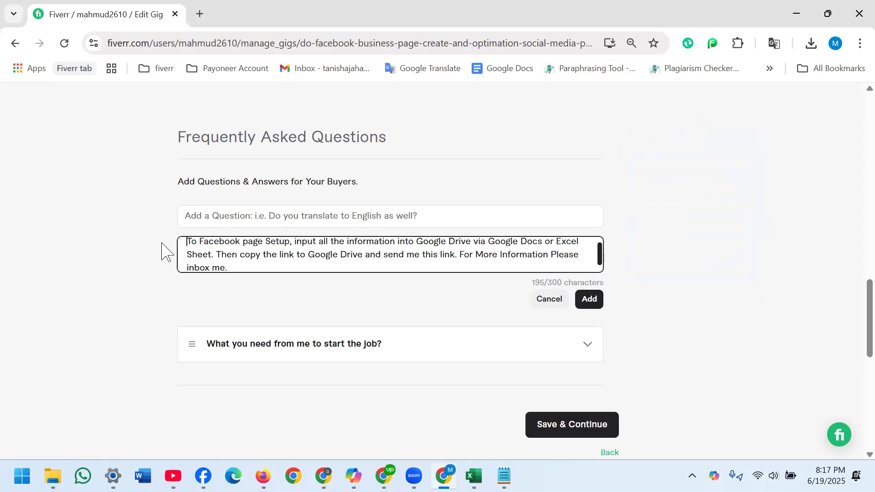
- Enter "I will provide you information on how to my Facebook page setup?" as the question and add the second FAQ
click(195, 223)
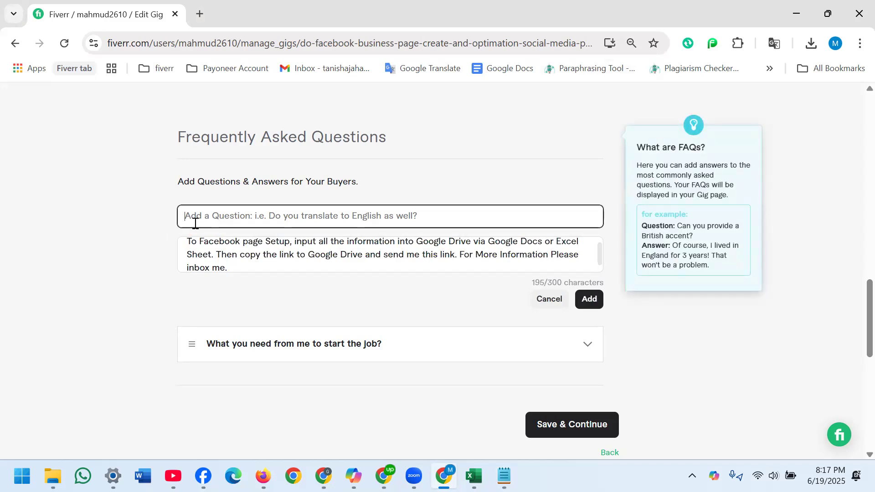
key(ctrl+v)
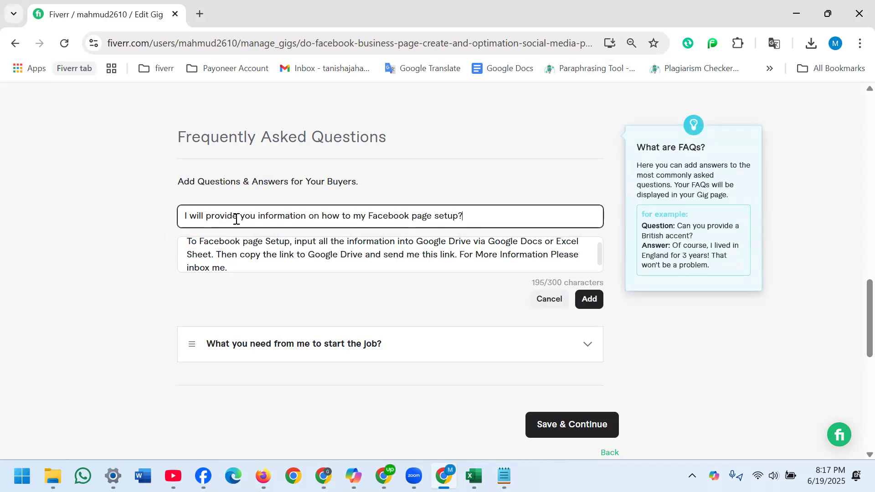
click(586, 302)
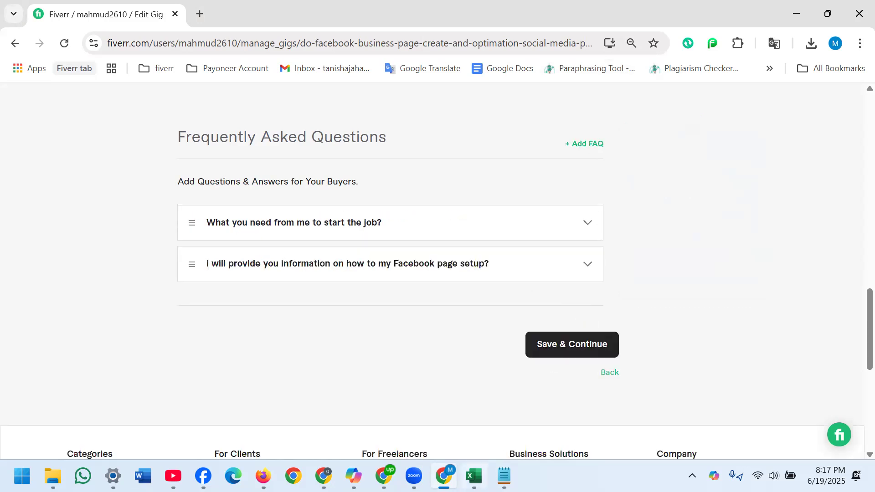
- Copy question 03 with its answer from the Notepad notes and start a third FAQ entry
click(503, 476)
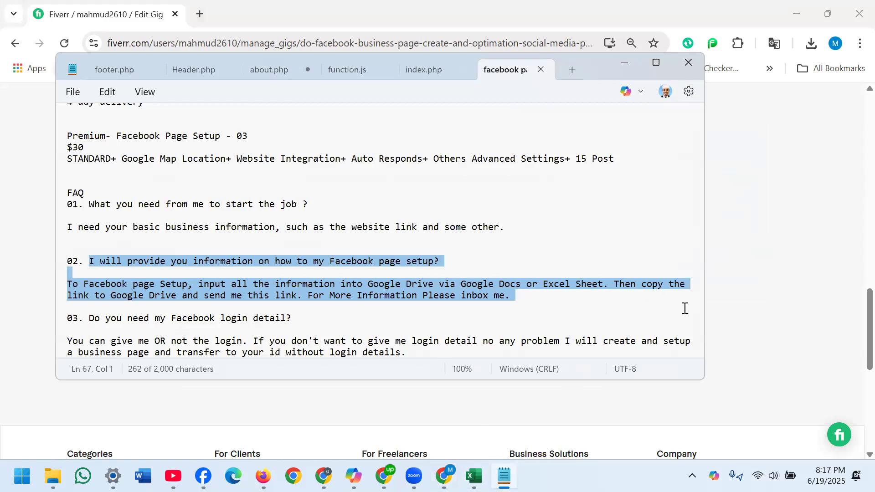
drag(89, 318, 420, 357)
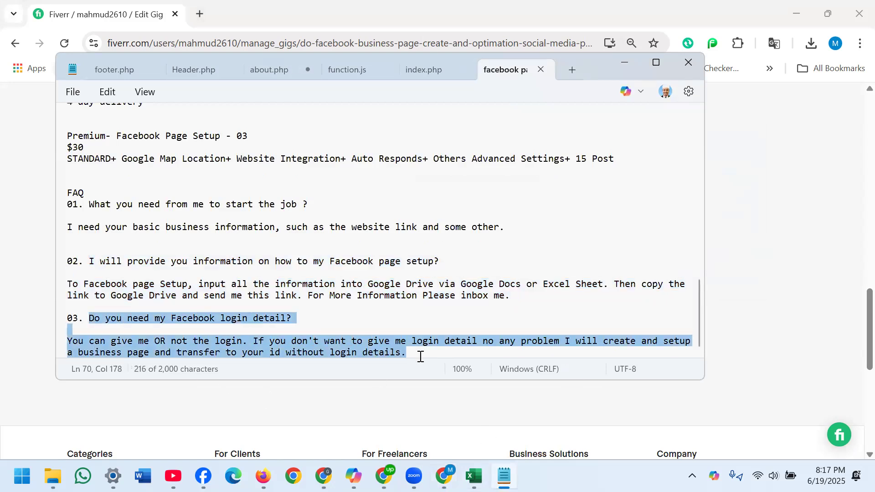
right_click(372, 356)
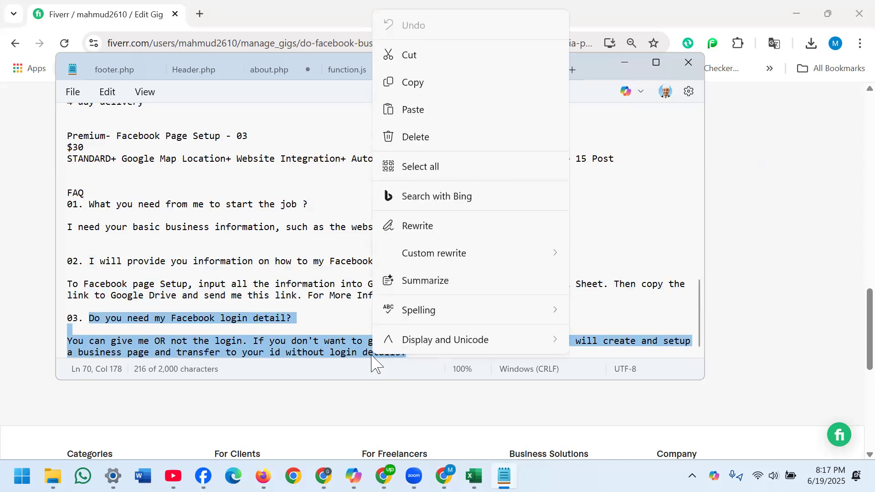
click(413, 83)
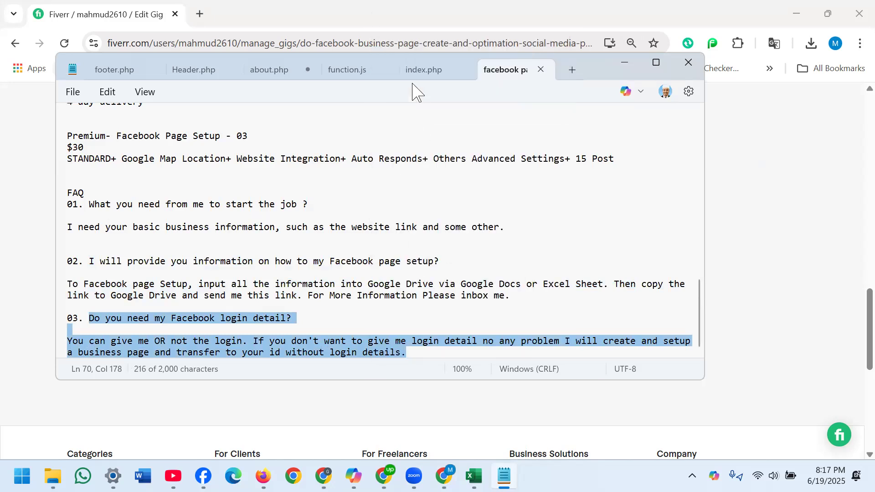
click(624, 64)
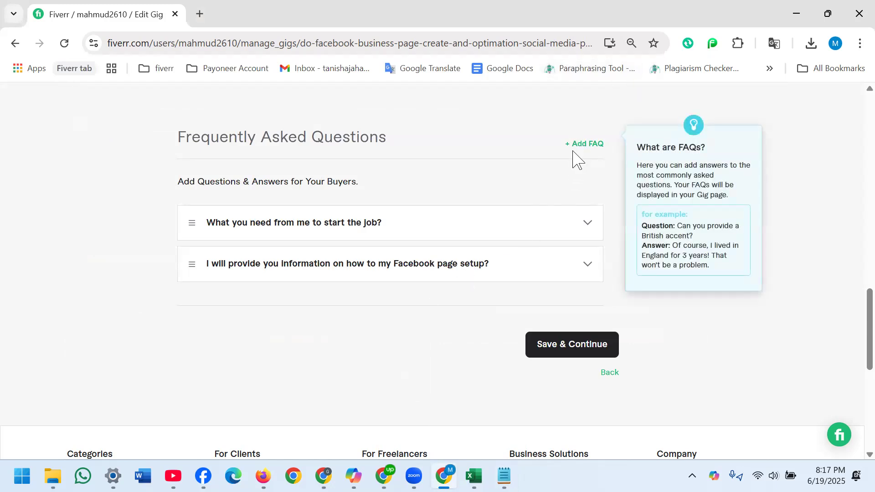
click(578, 151)
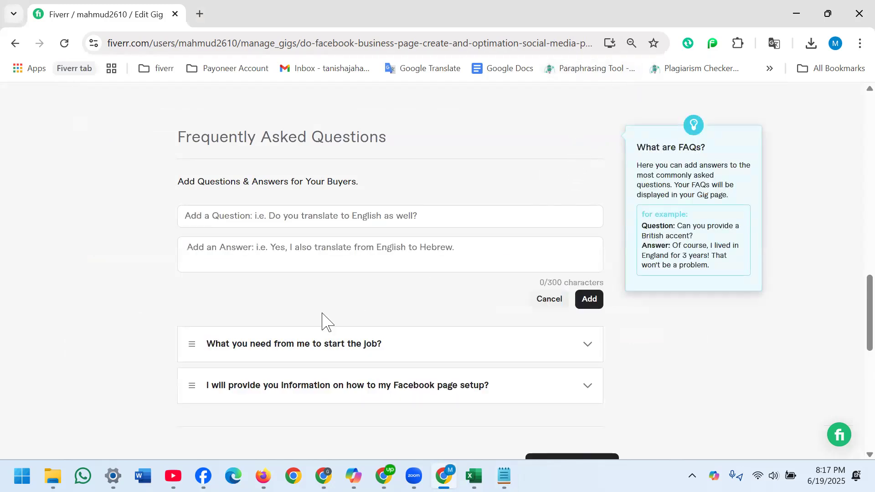
- Paste the copied text as the third FAQ's answer and keep only the text from "You can give me OR not" to "login details."
click(293, 385)
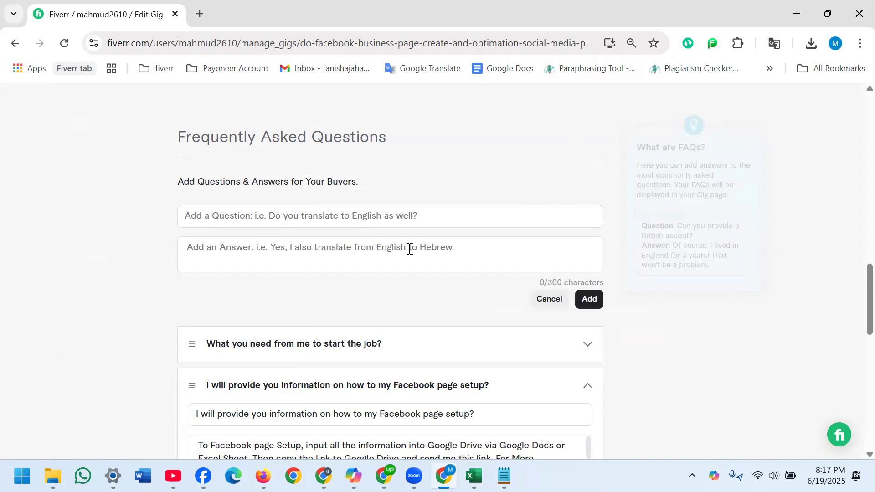
click(329, 249)
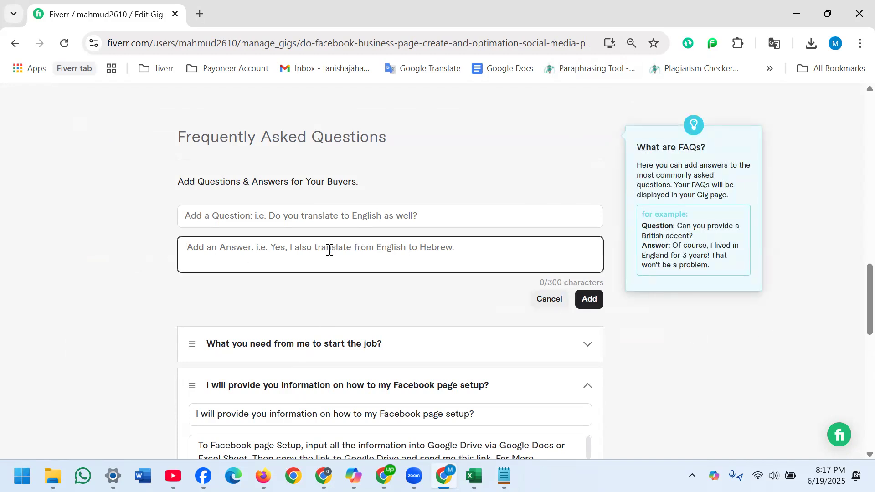
key(ctrl+v)
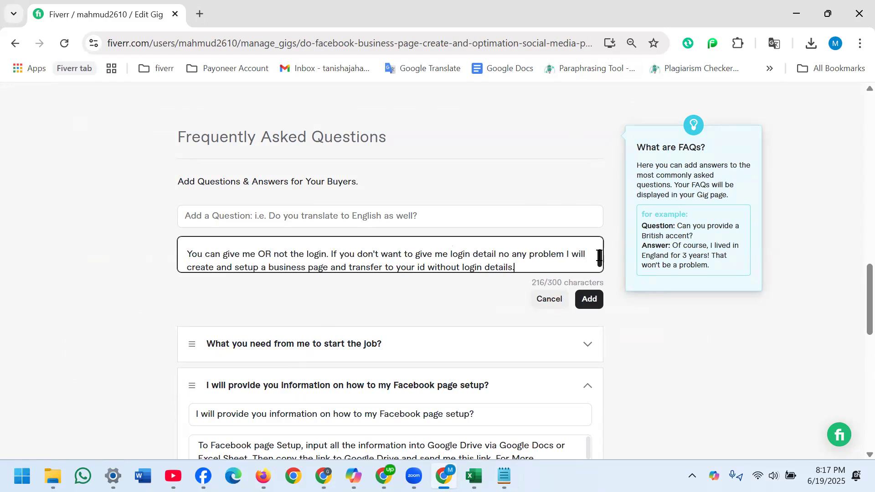
drag(597, 255, 2, 245)
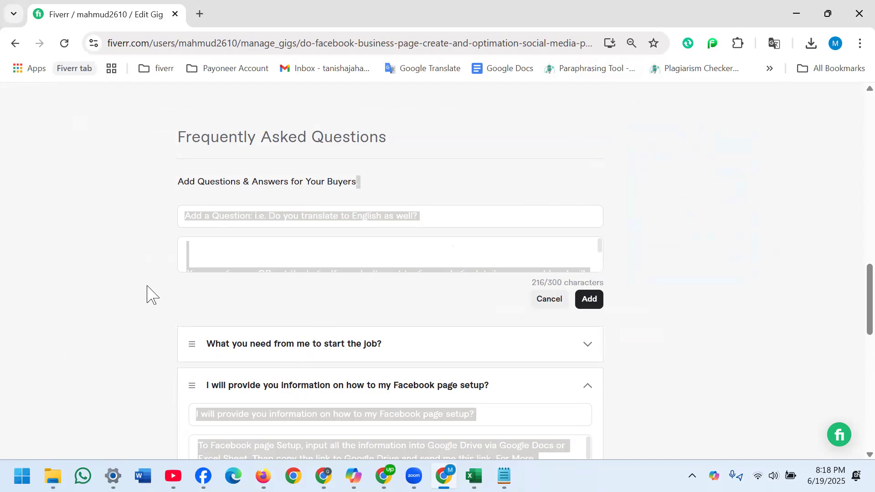
click(147, 286)
click(587, 255)
click(600, 252)
mouse_move(600, 245)
mouse_down()
mouse_move(600, 267)
mouse_move(599, 258)
mouse_up()
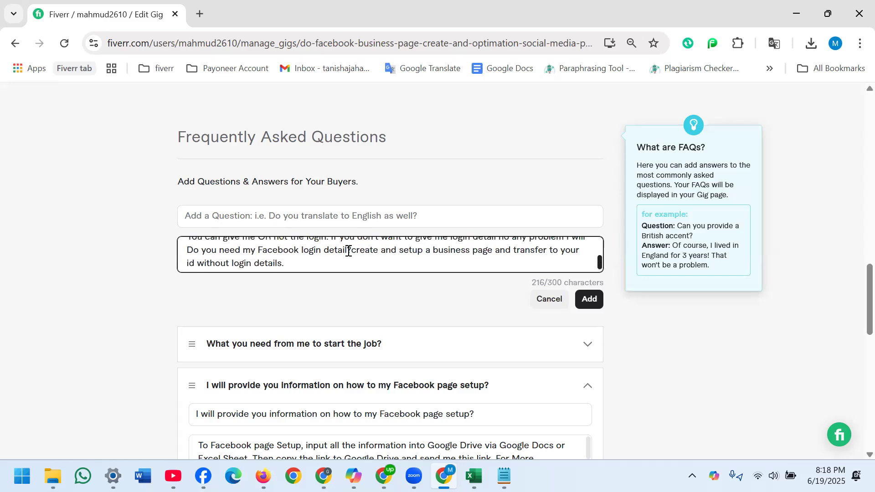
drag(349, 250, 183, 255)
key(ctrl+c)
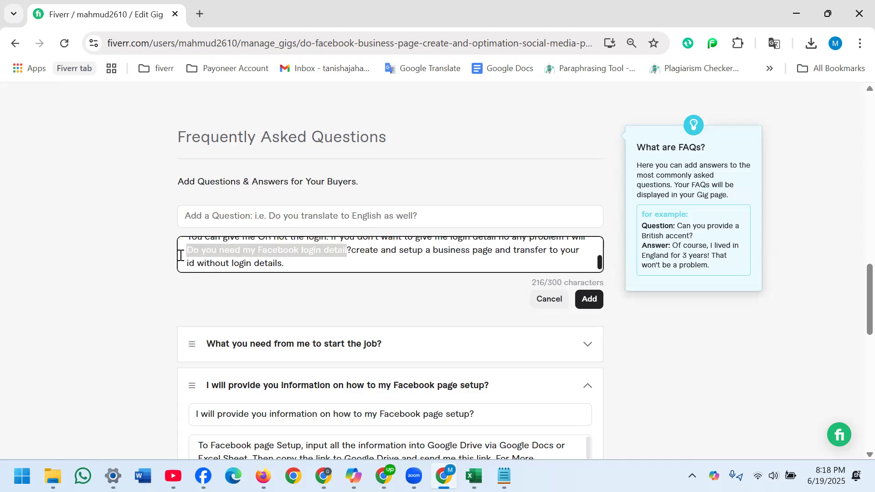
key(BackSpace)
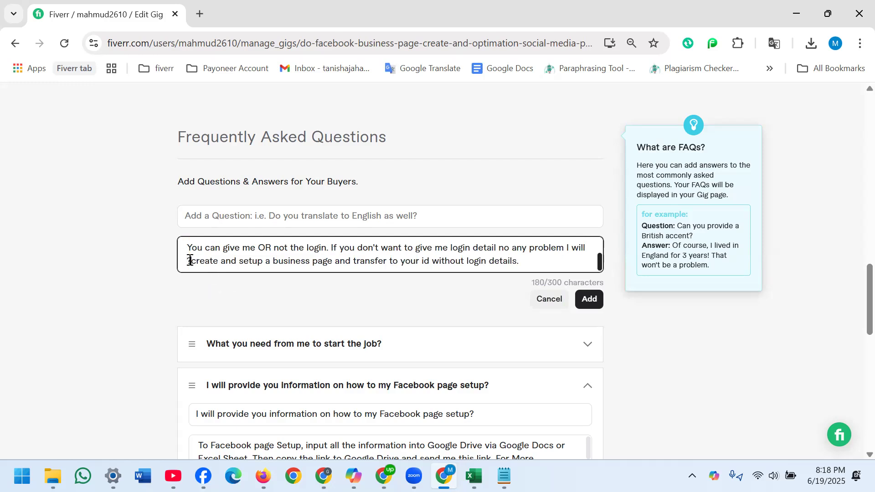
click(190, 261)
key(BackSpace)
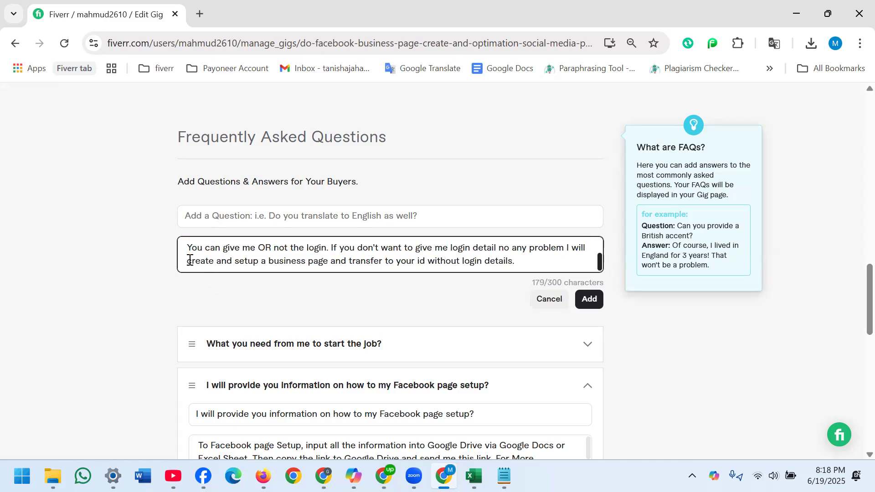
- Enter "Do you need my Facebook login detail?" as the question, add the FAQ and close the expanded second FAQ without changes
click(250, 209)
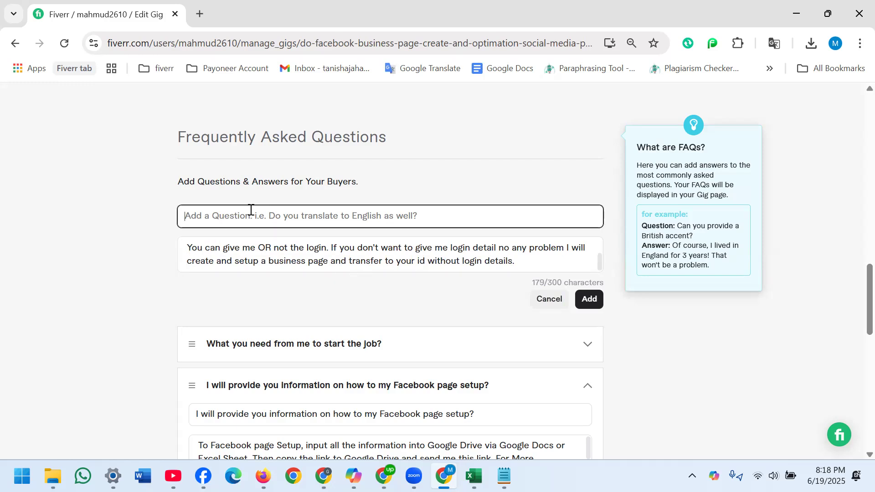
key(ctrl+v)
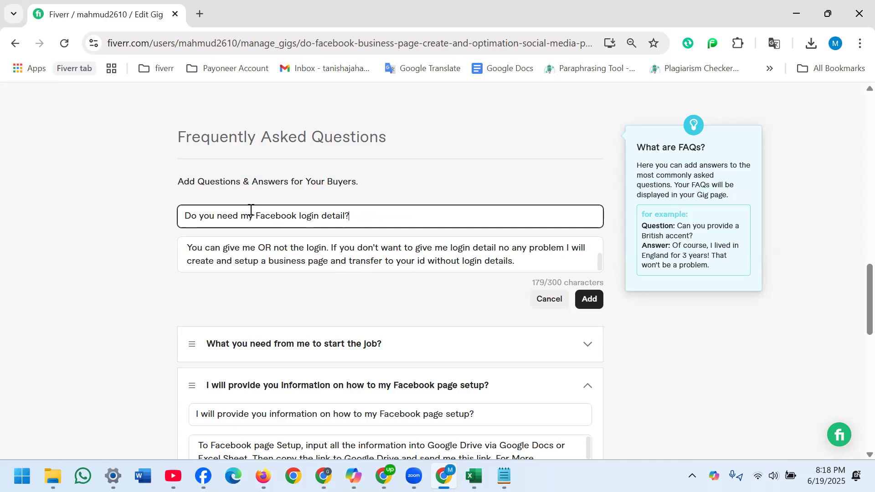
click(292, 247)
click(587, 302)
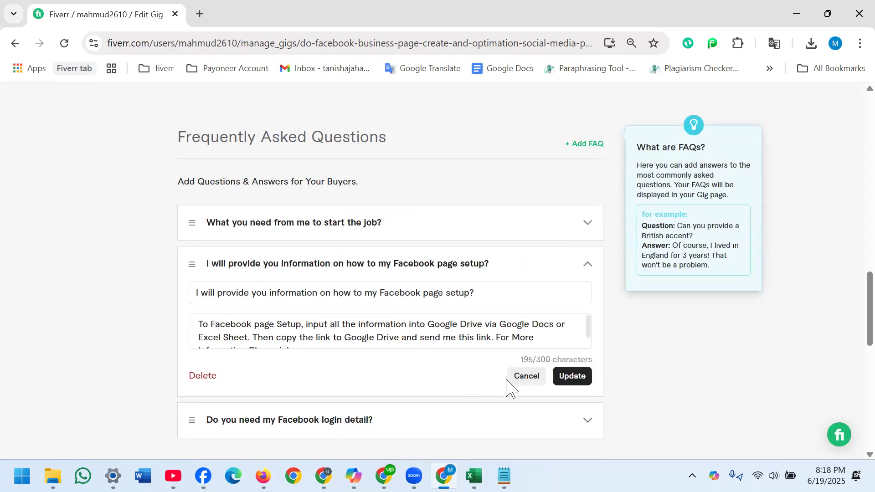
click(522, 378)
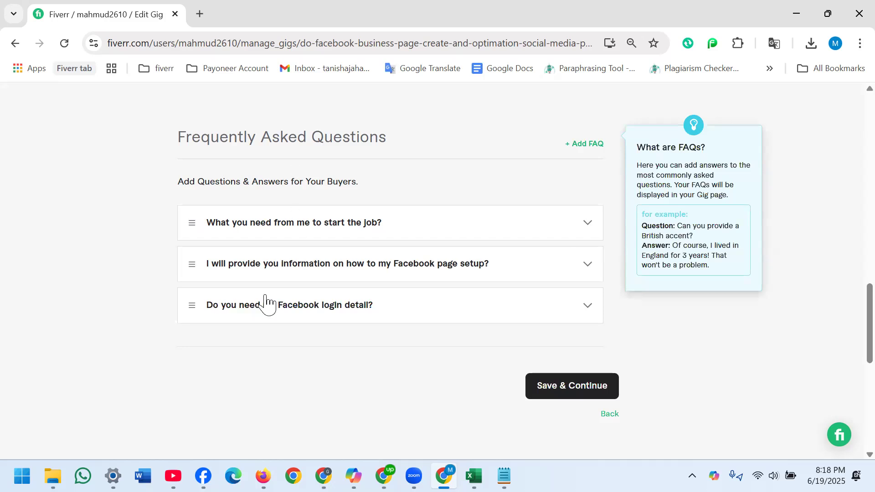
- Save the description and FAQs, continuing to the requirements, and start a new buyer question
click(556, 397)
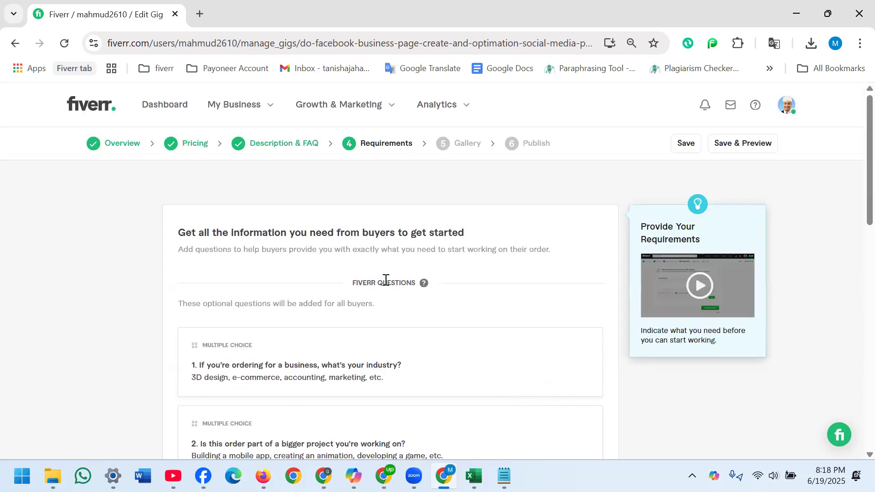
scroll(845, 283, down, 5)
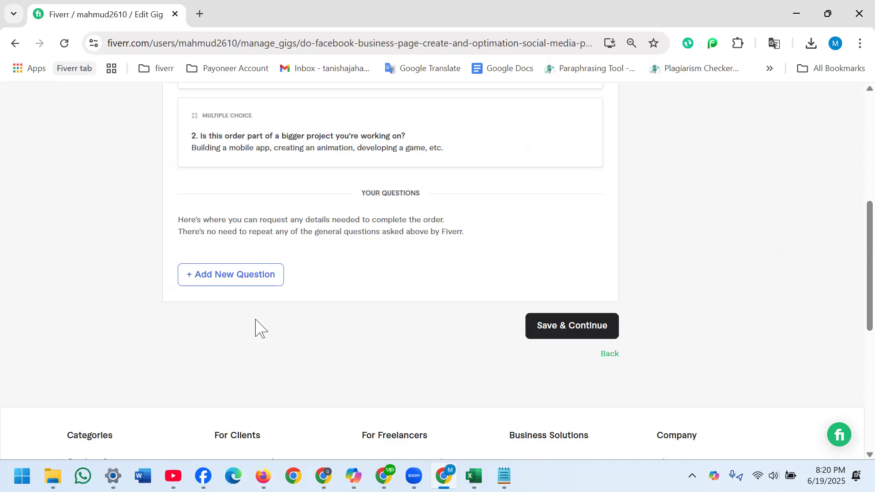
click(227, 279)
click(418, 323)
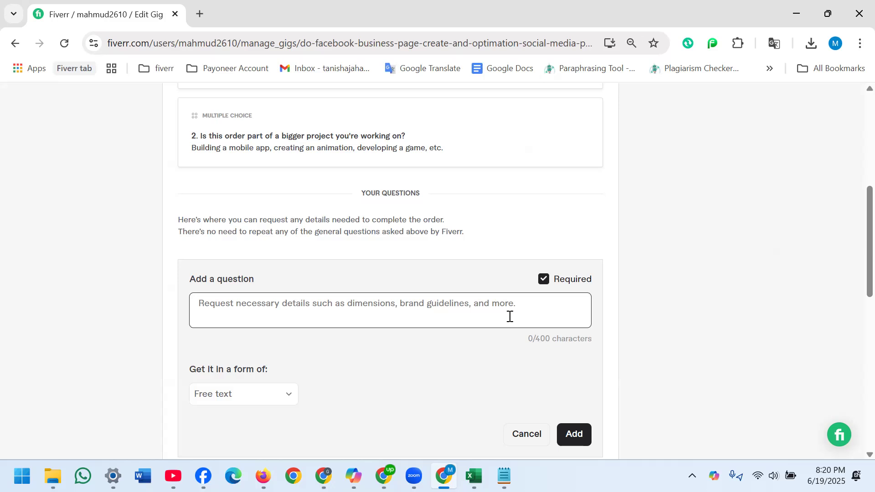
click(479, 307)
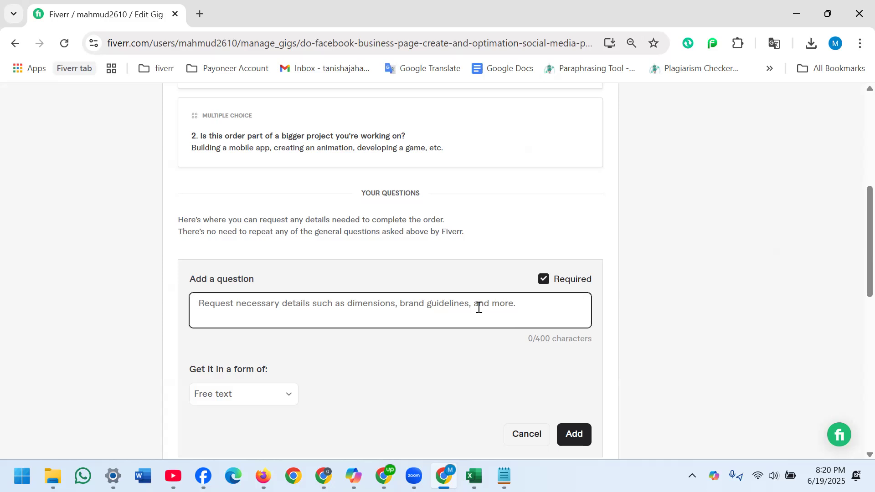
- Write "What will you need to start the order?" as the required free-text question
text(What)
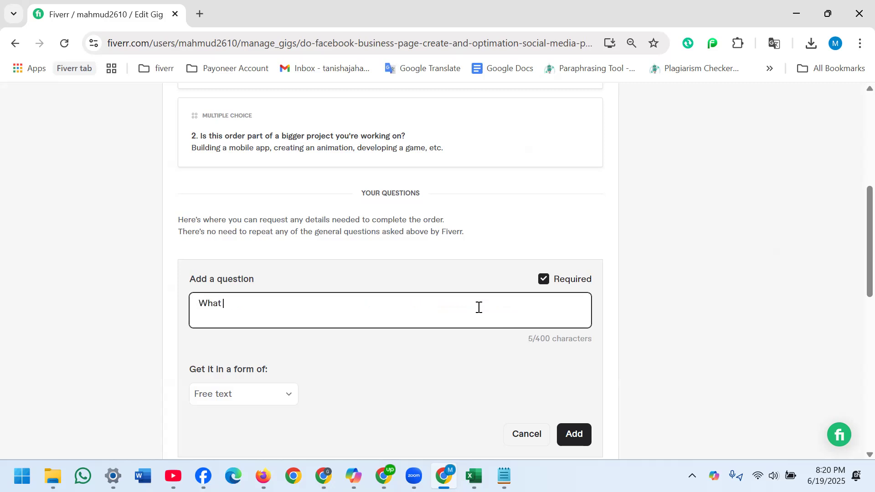
text( will you need to start the o)
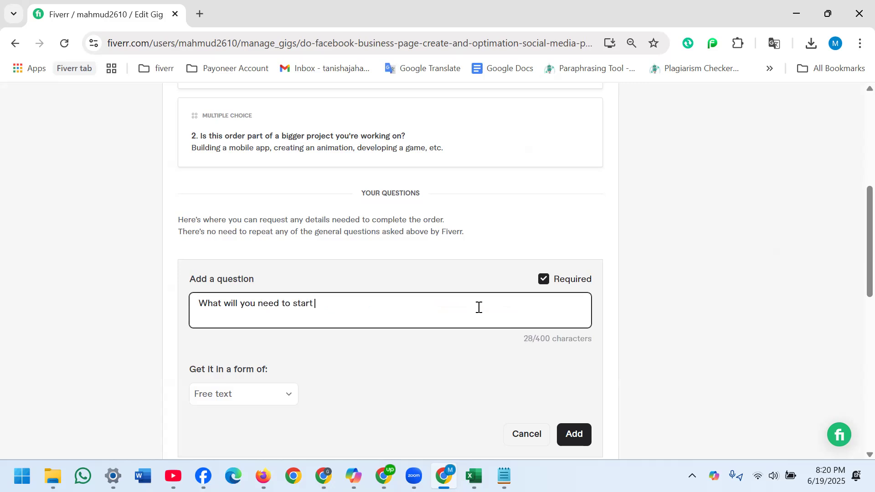
text(rder)
text(?)
text( Ans.)
text( To sta)
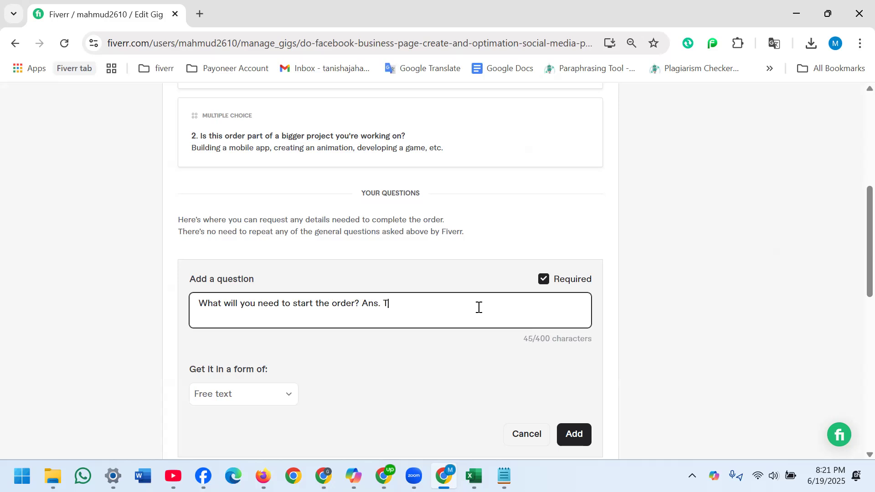
text(rt the order I'll need your business details)
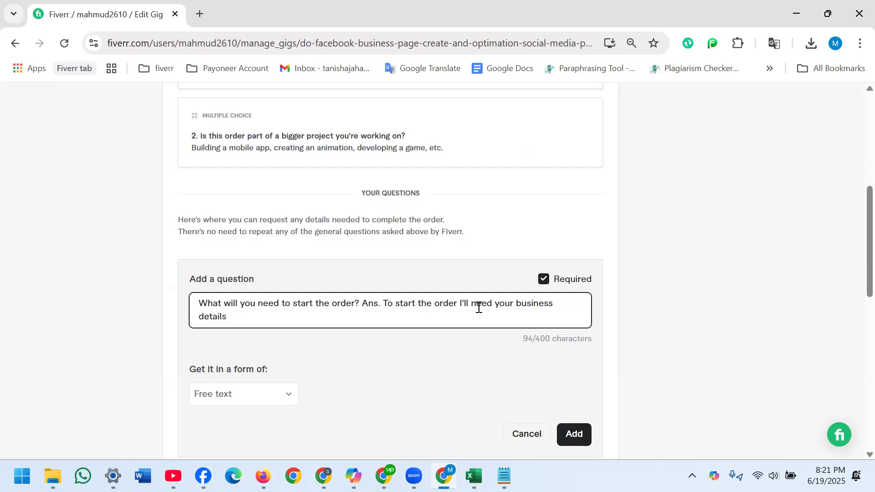
text( and your website URL)
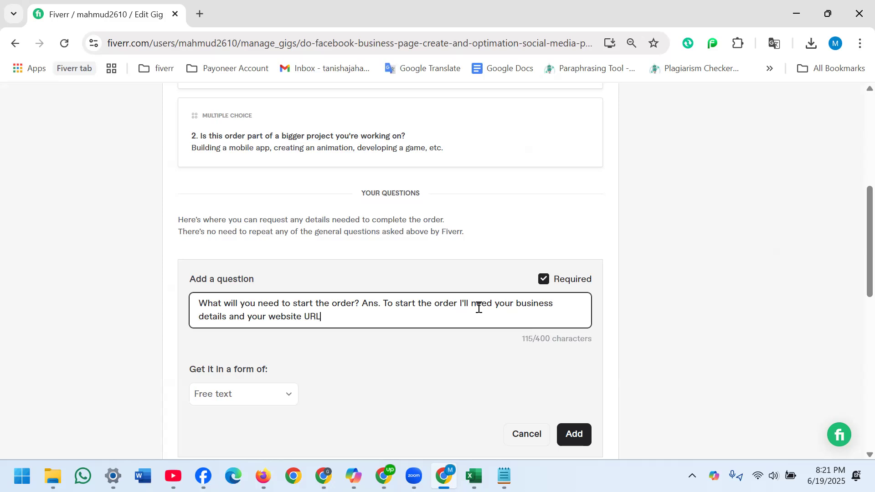
text(.)
- Append "Ans. To start the order I'll need your business details and your website URL." to the question text and add the question
click(574, 437)
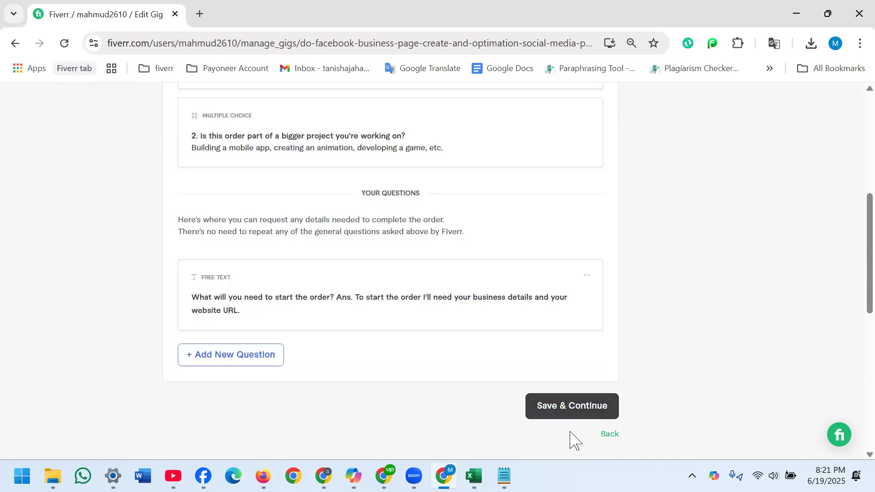
- Save the requirements and upload the "I will do facebook business page create and ..." picture from Downloads as the first gallery image
click(575, 408)
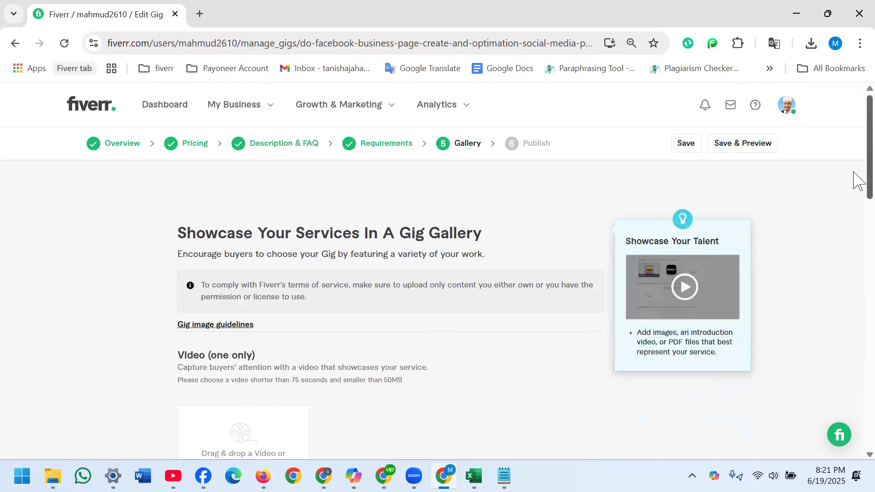
scroll(854, 207, down, 5)
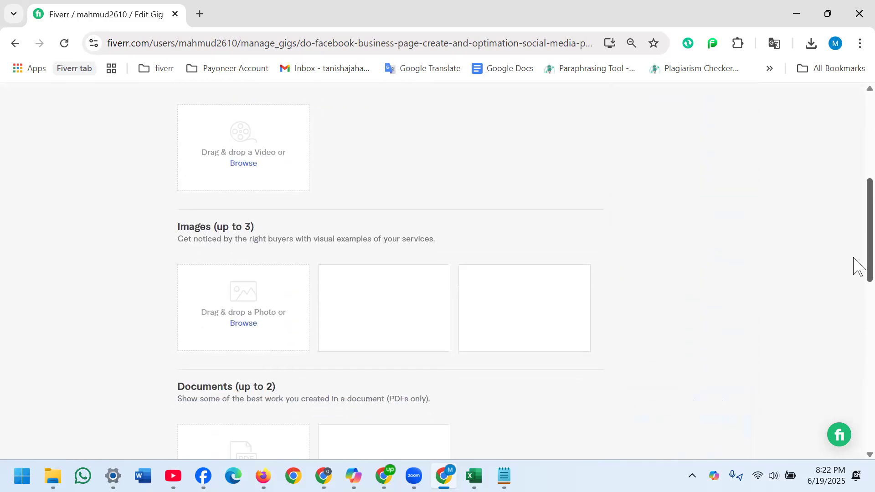
click(244, 318)
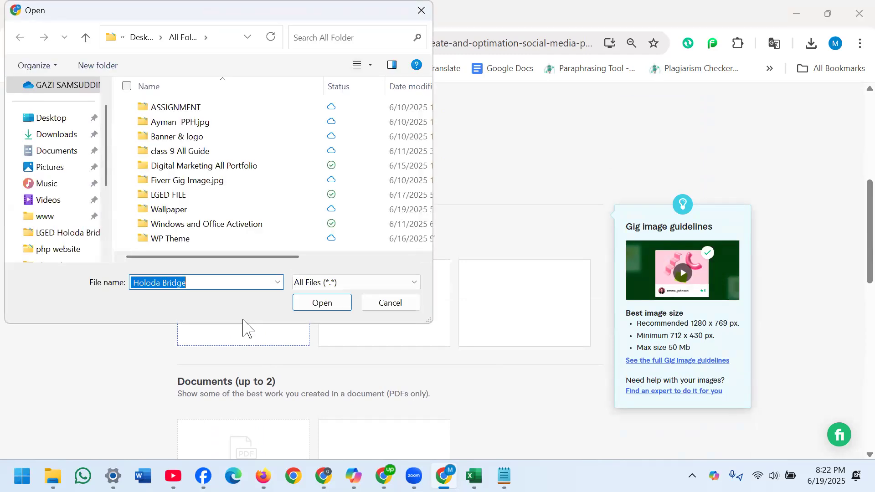
click(54, 137)
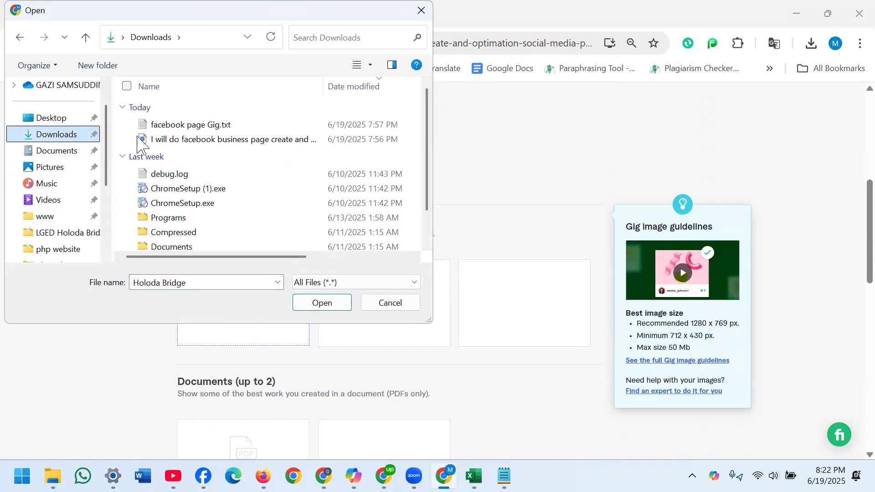
click(162, 139)
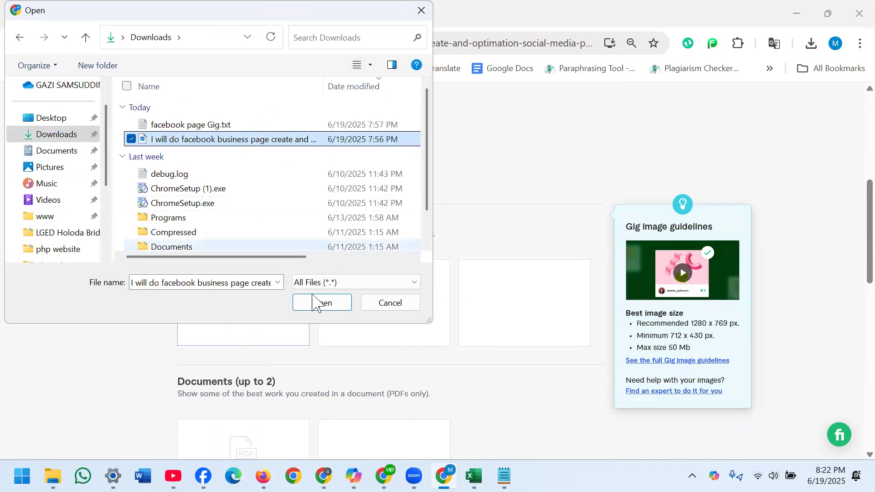
click(314, 302)
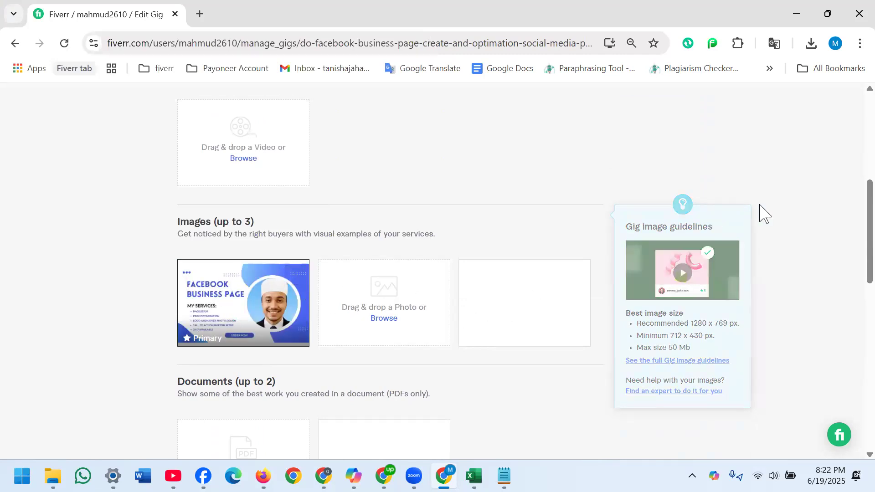
- Save the gallery and publish the gig, finishing the publishing confirmation to return to the gigs list
scroll(853, 273, down, 5)
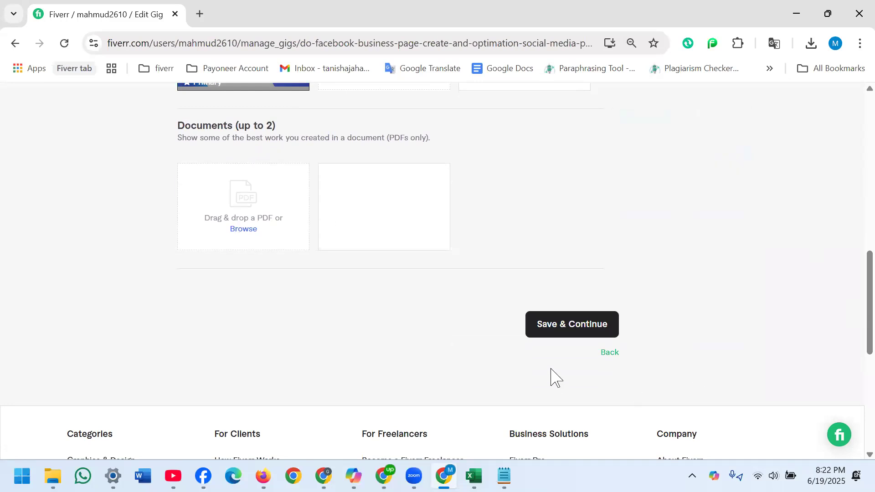
click(565, 335)
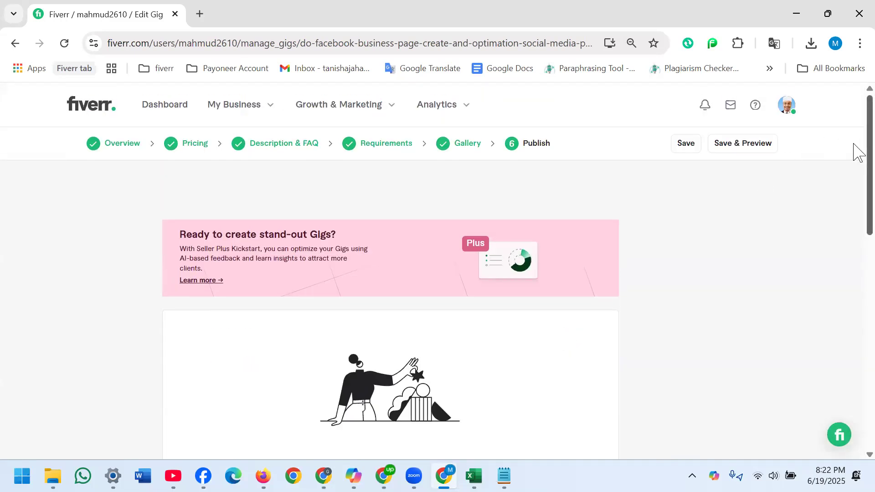
scroll(853, 205, down, 5)
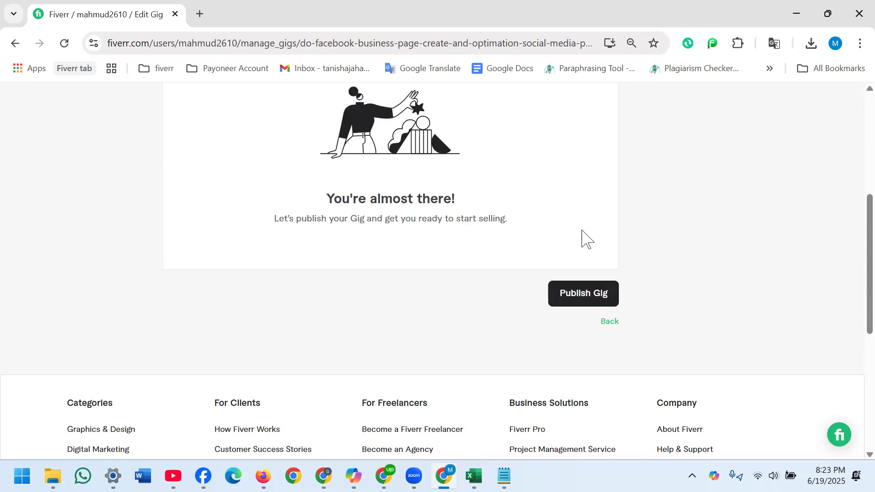
key(Tab)
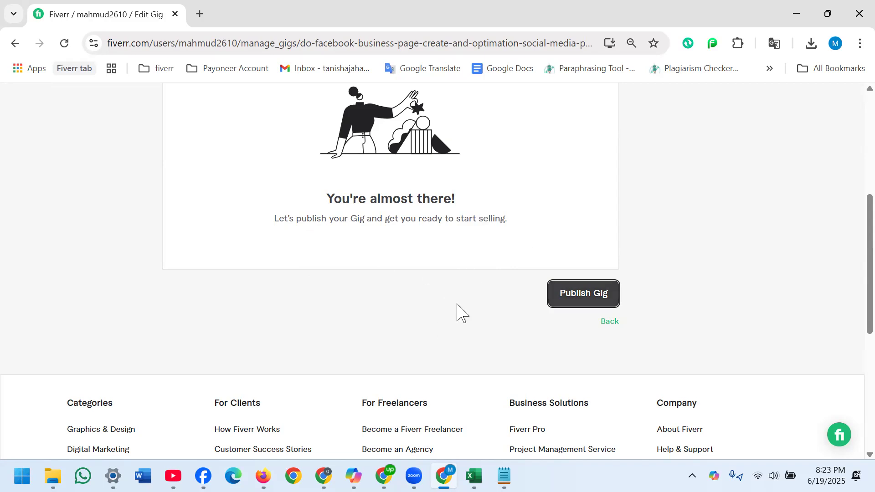
click(581, 295)
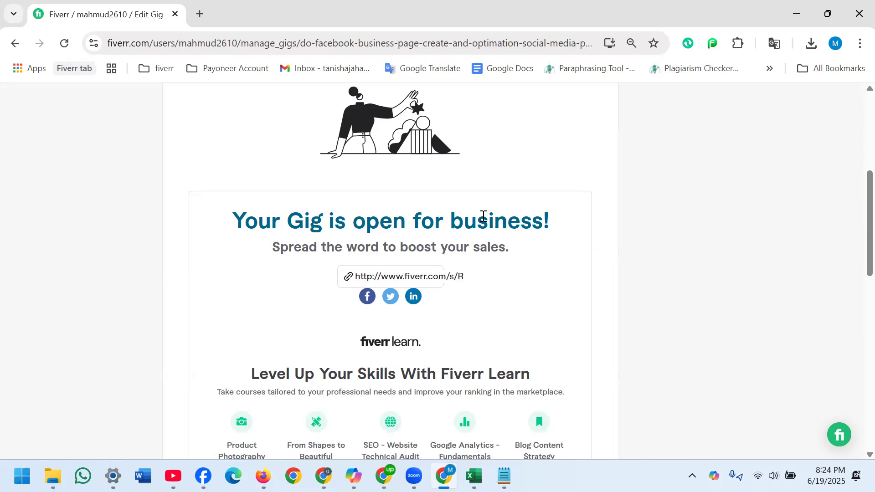
drag(854, 198, 854, 299)
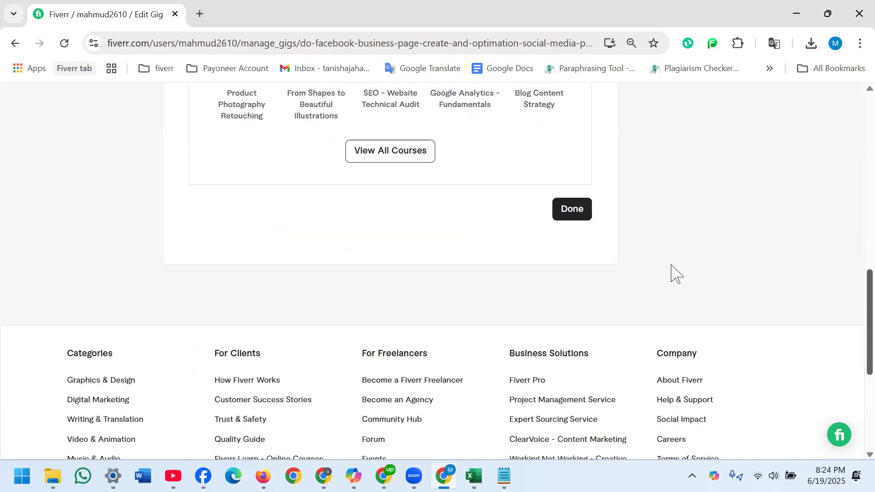
click(565, 211)
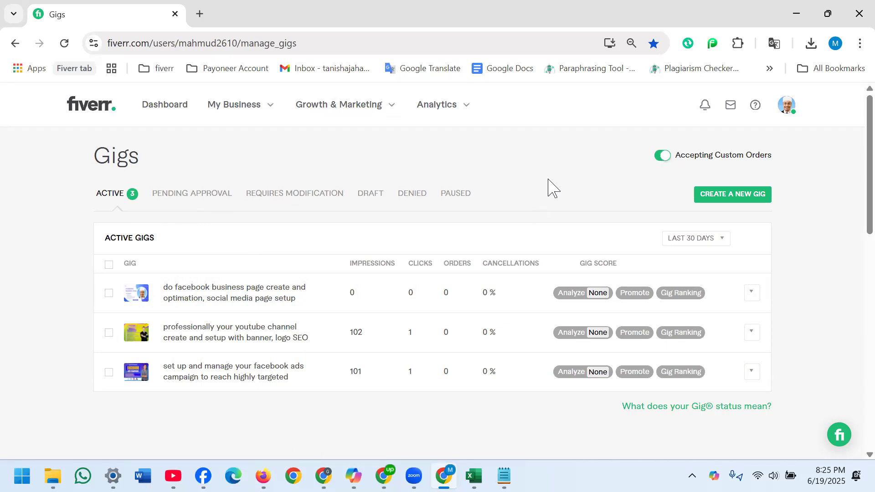
- Open the seller dashboard, reload it and view the seller's own profile page
click(165, 104)
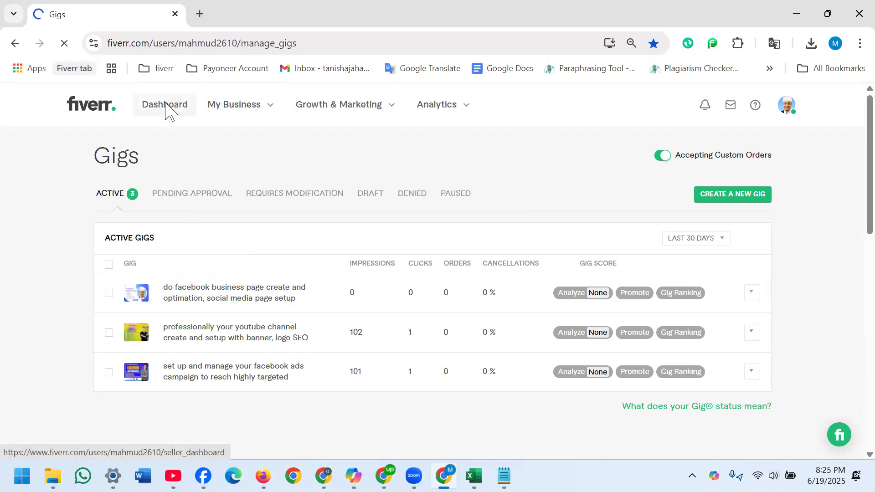
key(XF86AudioRaiseVolume)
key(XF86AudioRaiseVolume)
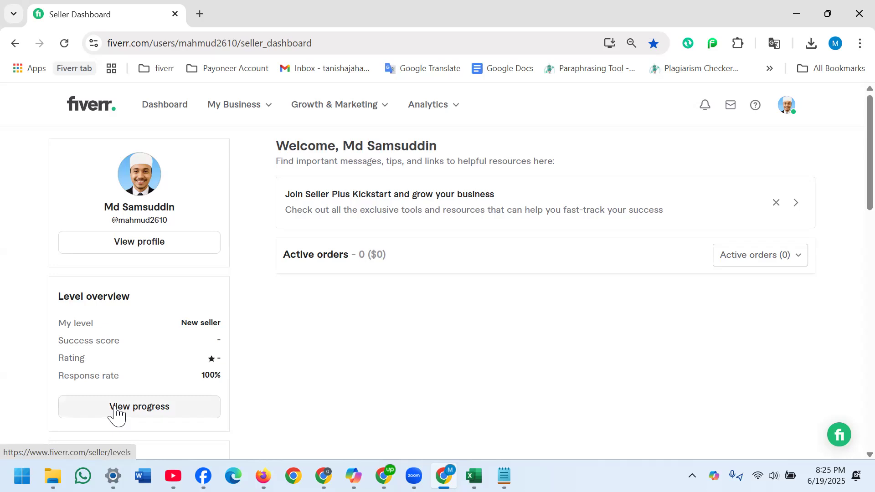
click(65, 43)
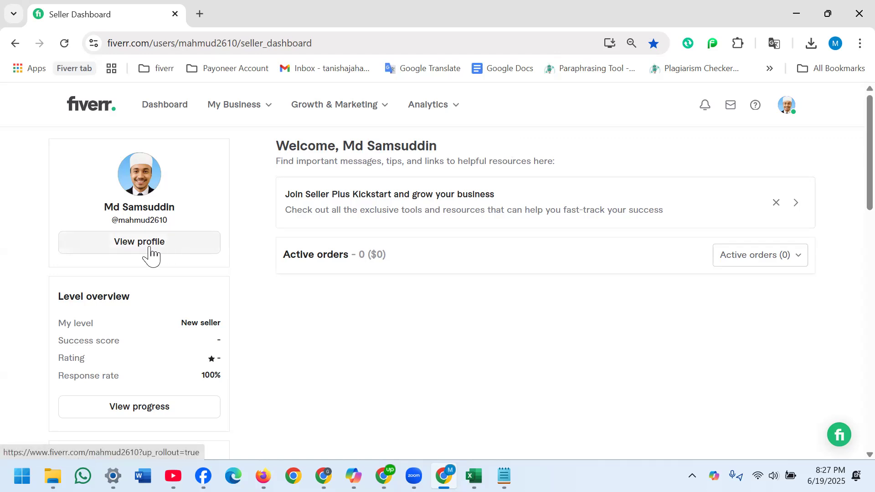
click(123, 247)
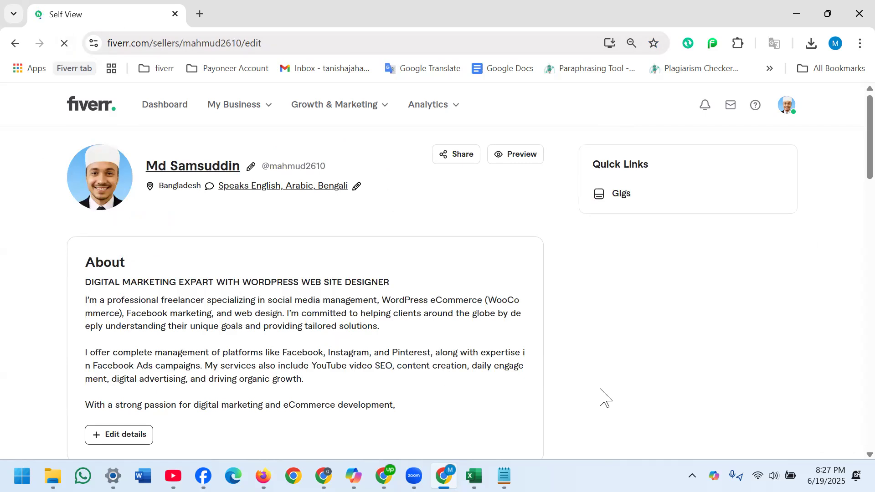
drag(860, 164, 855, 102)
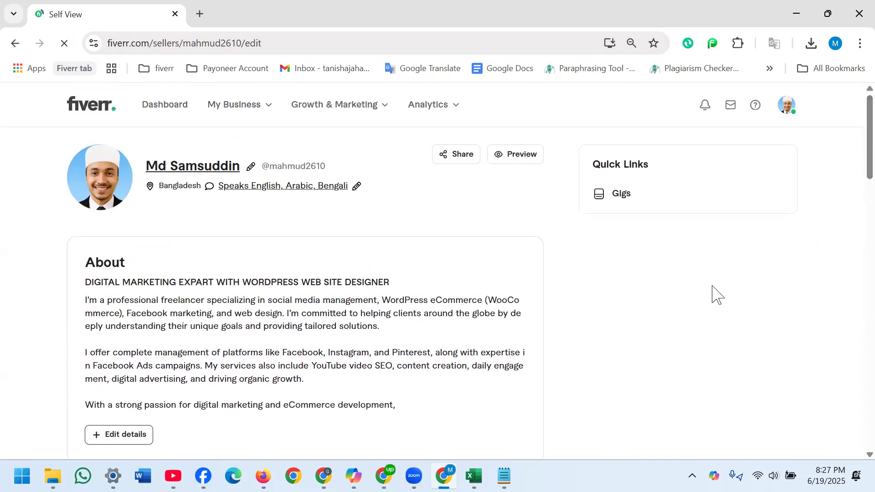